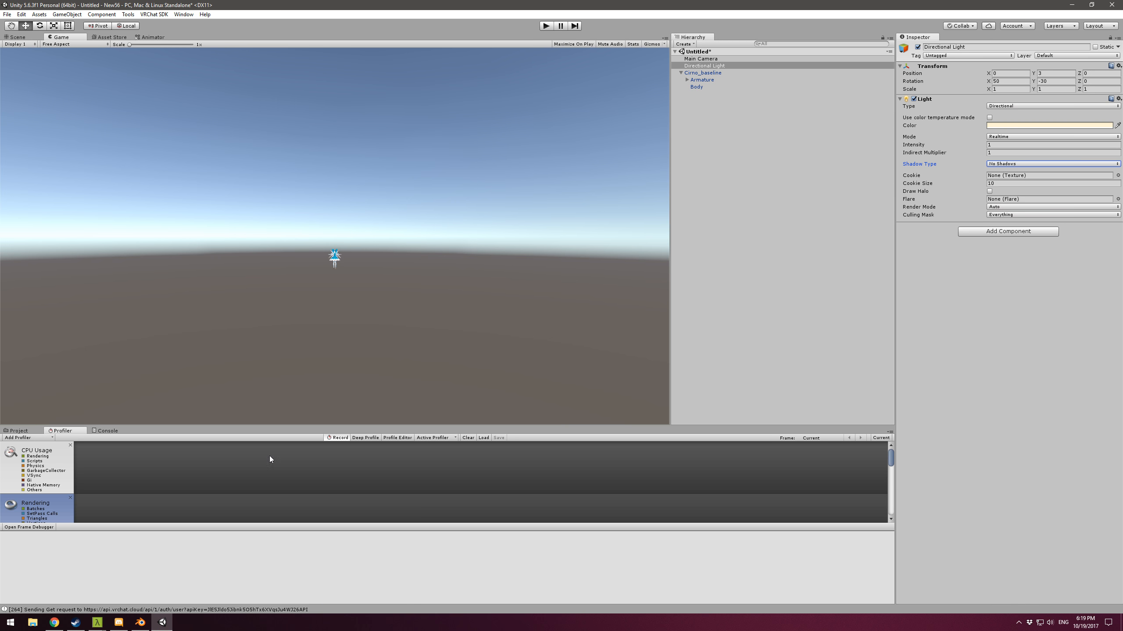
Step: Switch to Blender and import the MMD model repaired.pmx from the KemonoOwl folder
left_click(140, 623)
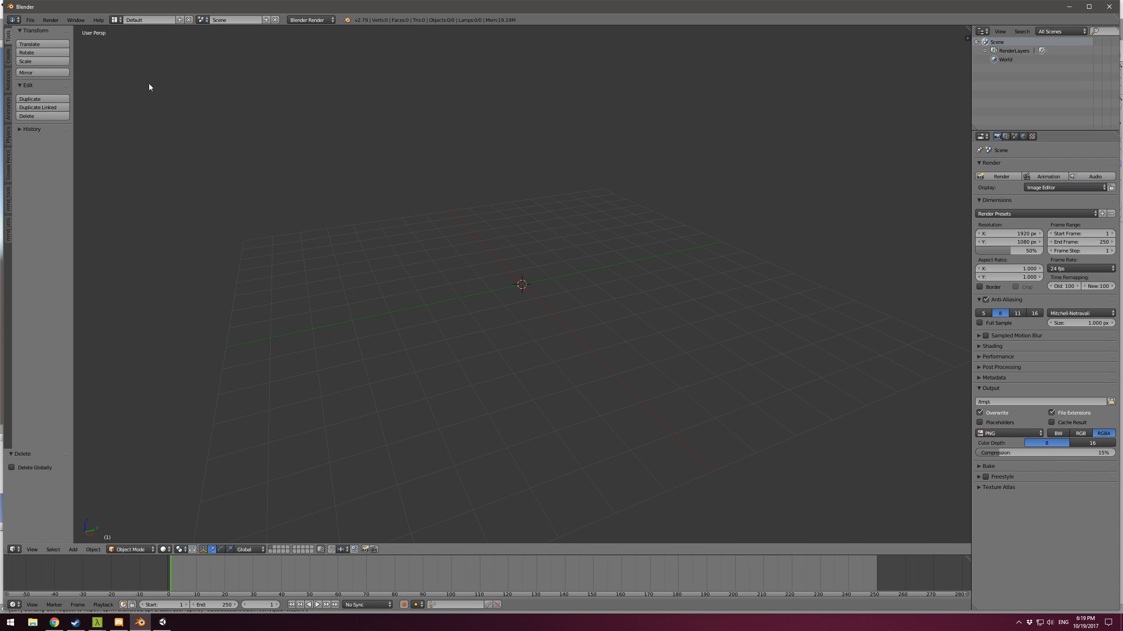
left_click(30, 21)
mouse_move(66, 186)
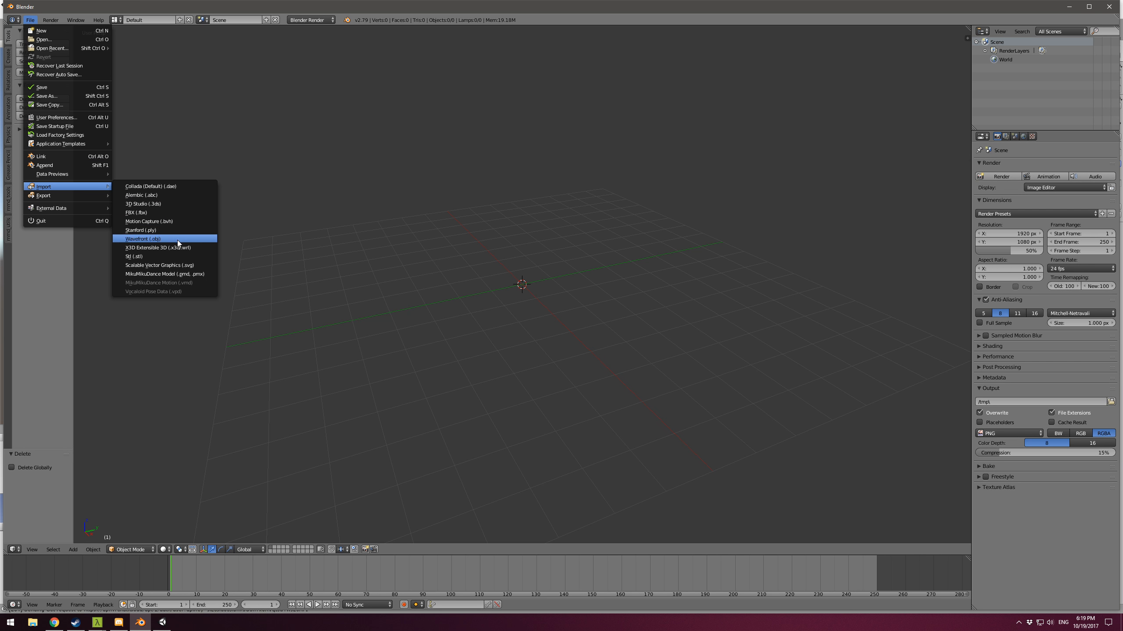
left_click(8, 201)
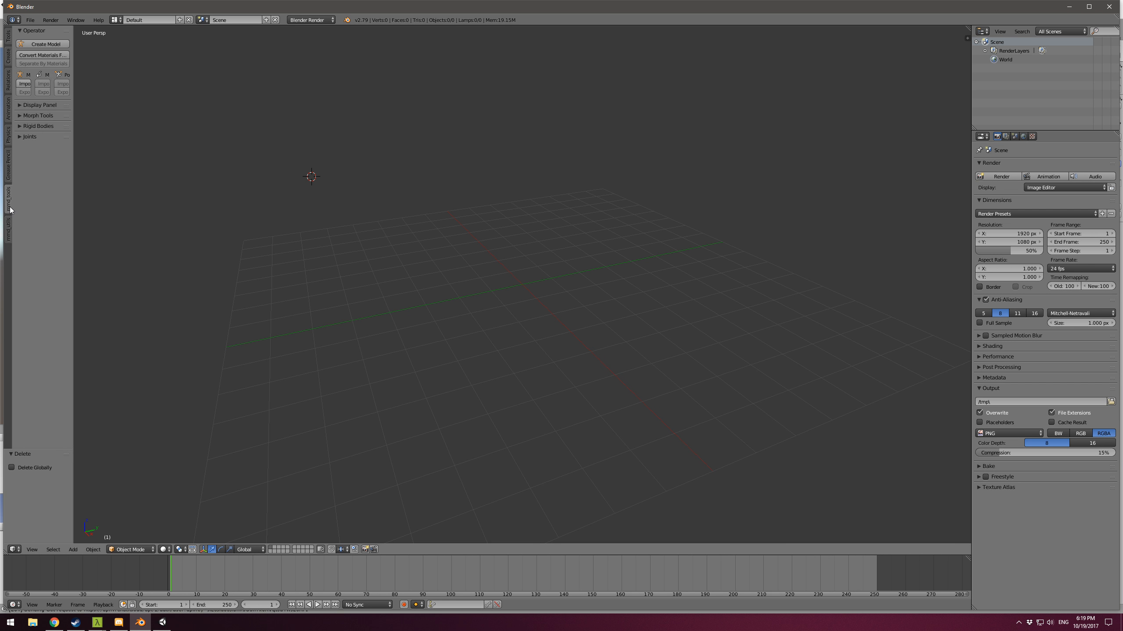
left_click(23, 84)
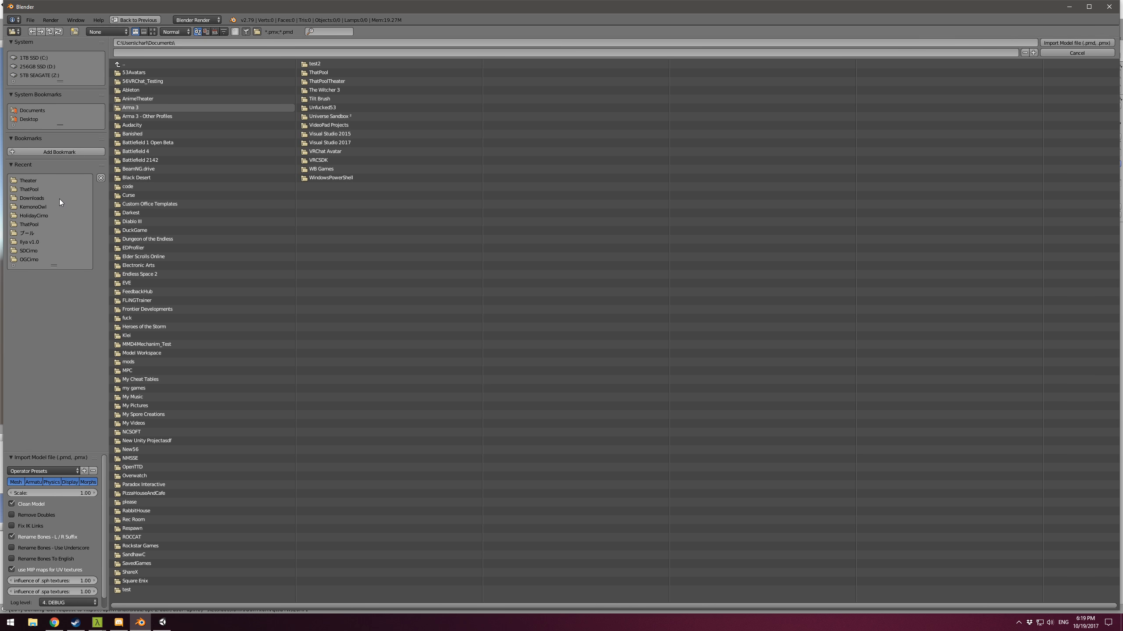
left_click(42, 207)
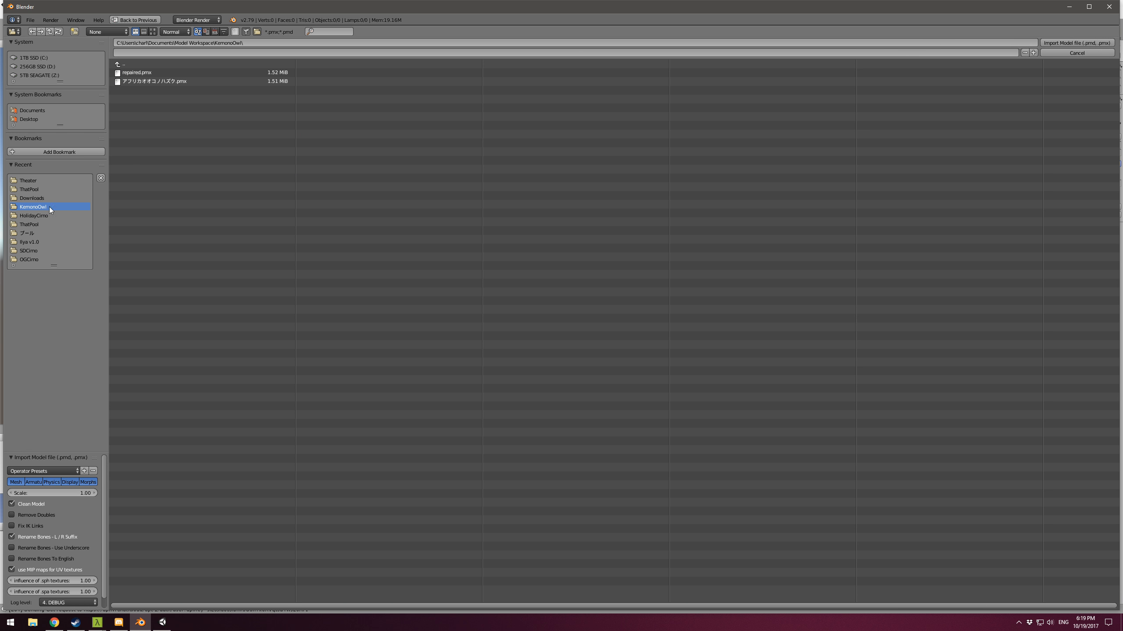
left_click(154, 72)
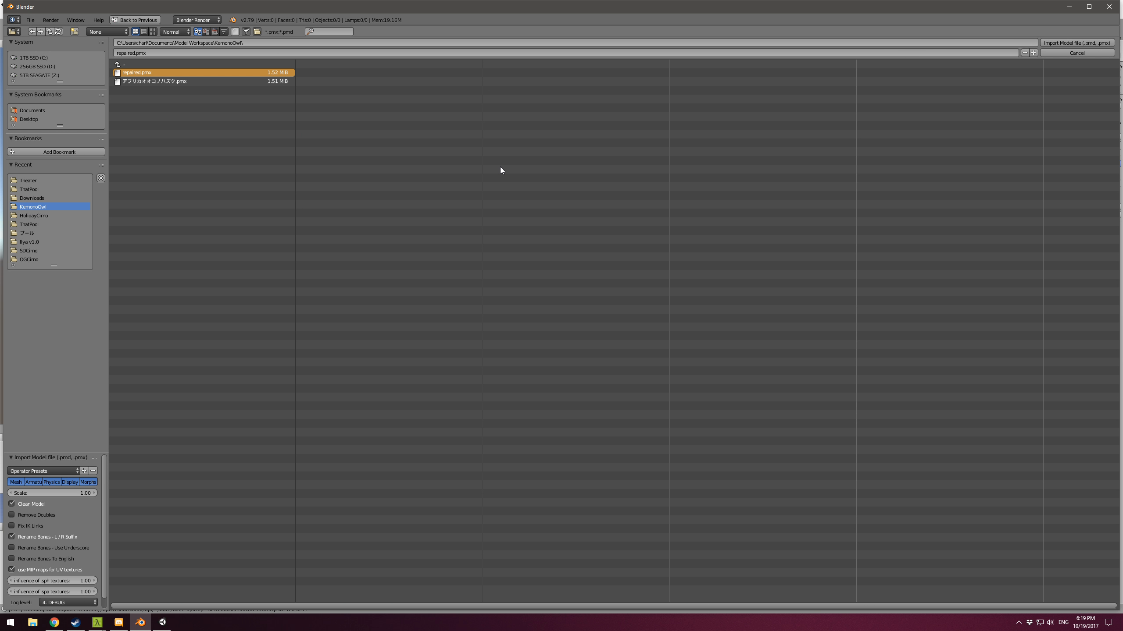
scroll(672, 234, "down", 3)
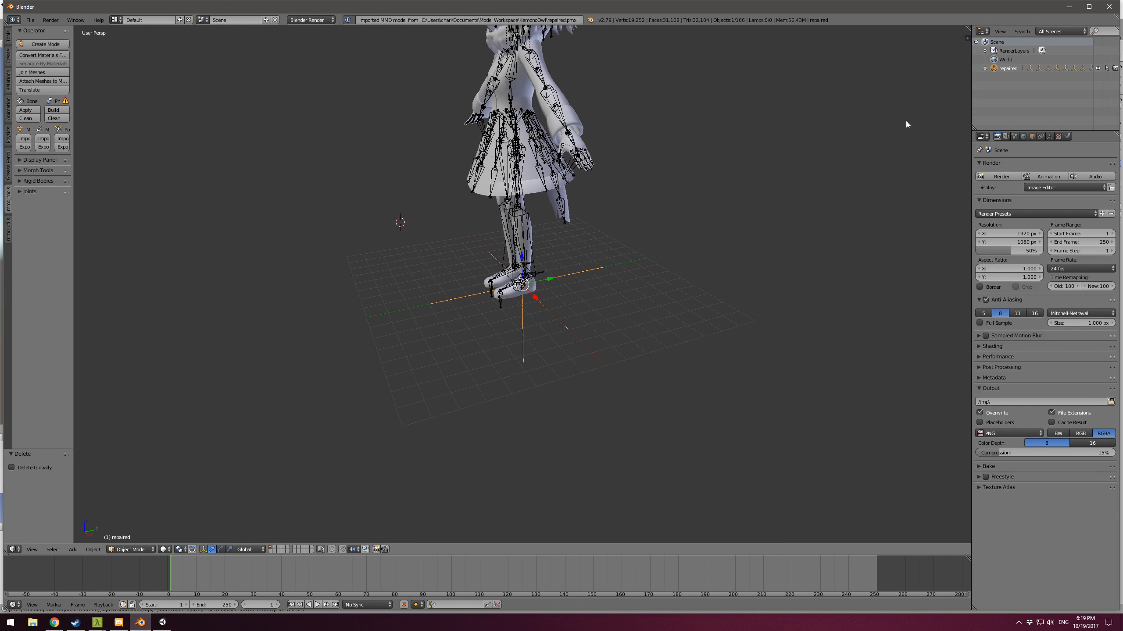
Step: Apply MMD GLSL shading to the imported model and turn off its toon and sphere textures
left_click(965, 37)
scroll(931, 478, "down", 5)
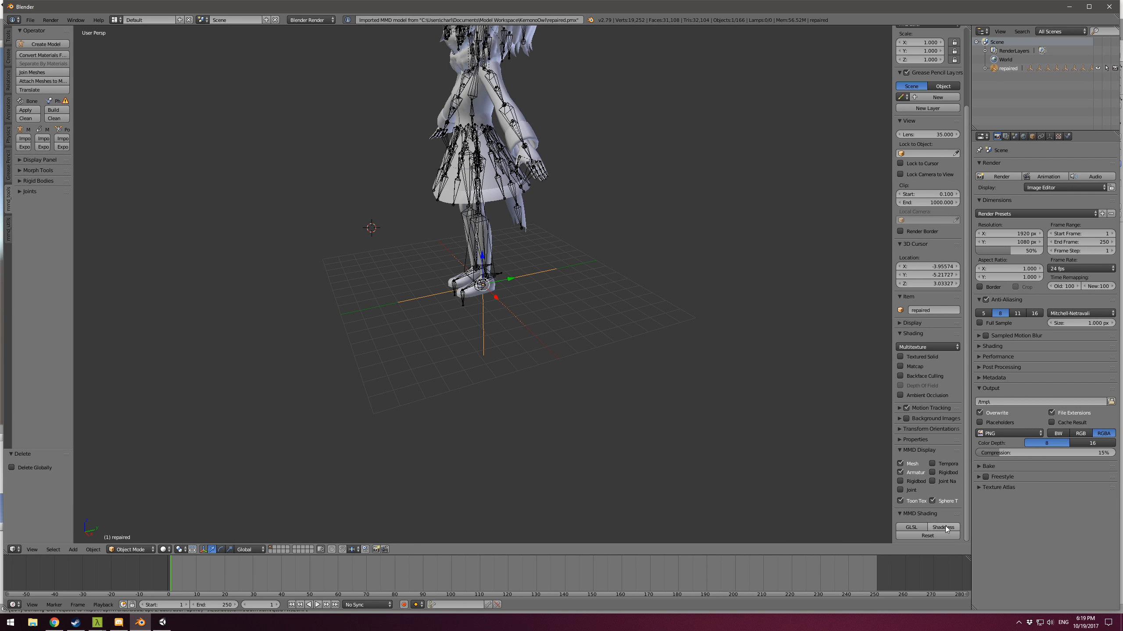
left_click(923, 528)
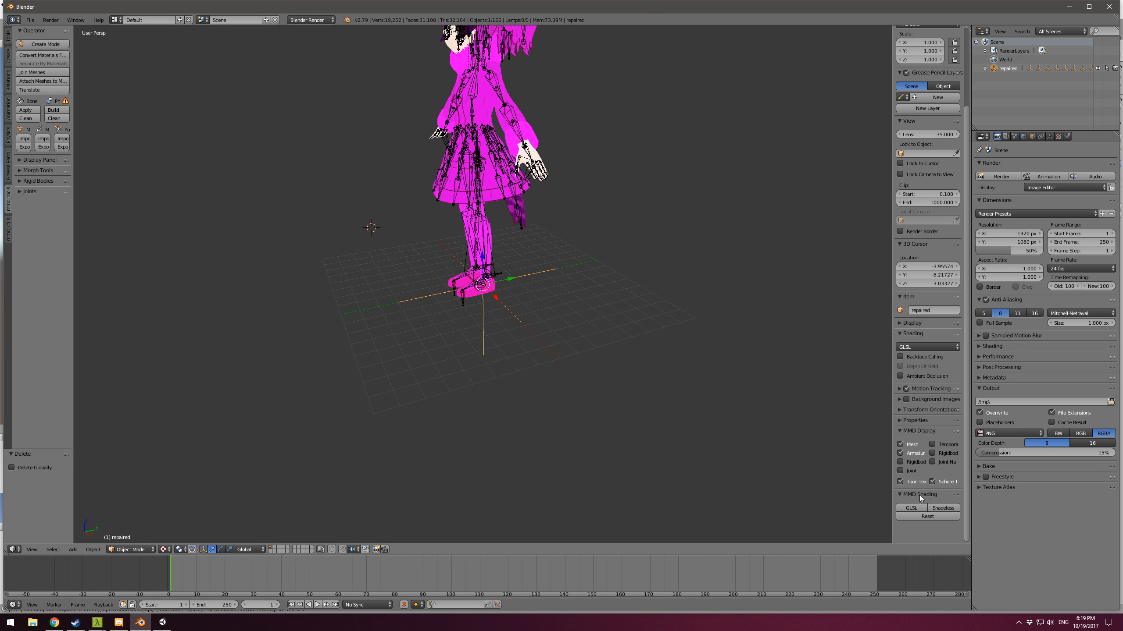
left_click(901, 482)
left_click(934, 482)
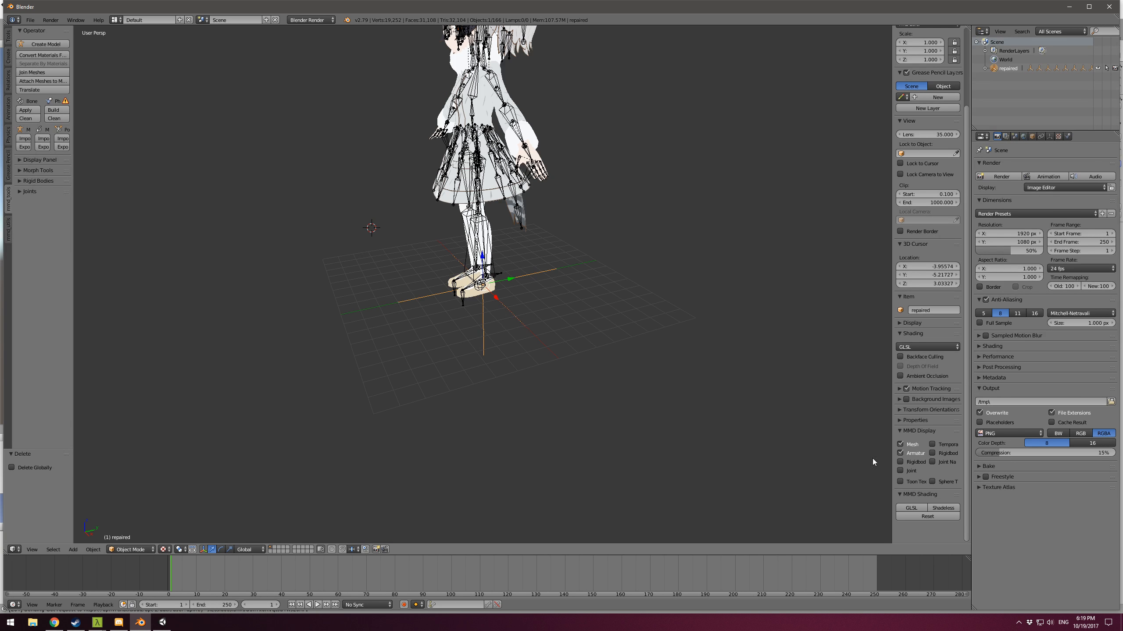
middle_click_drag(872, 458, 612, 281)
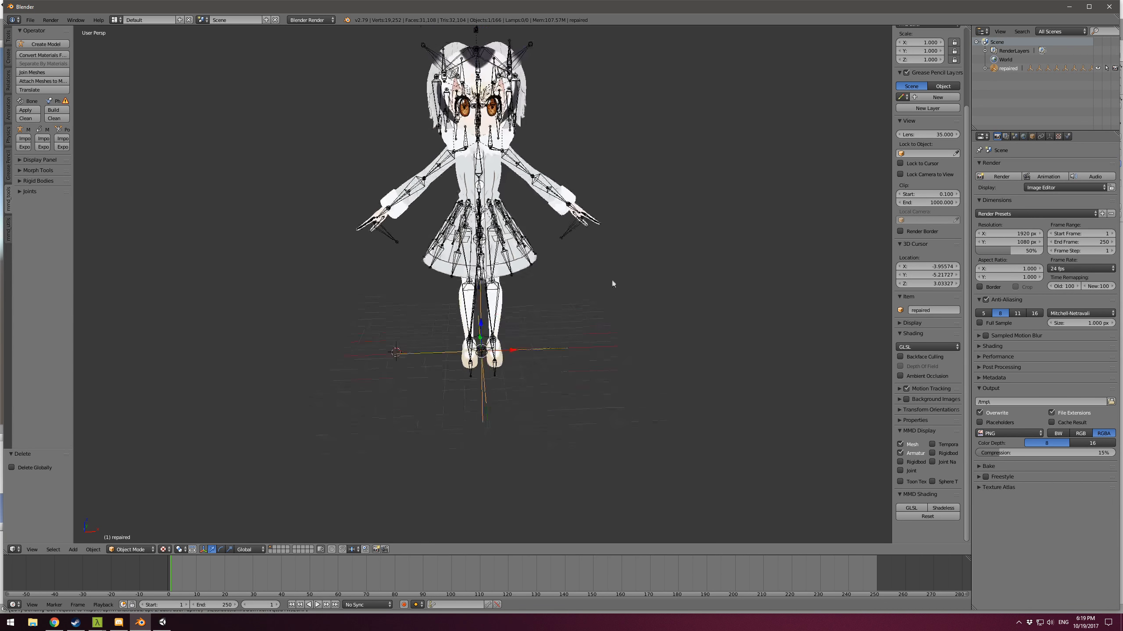
scroll(612, 280, "up", 4)
scroll(641, 365, "down", 3)
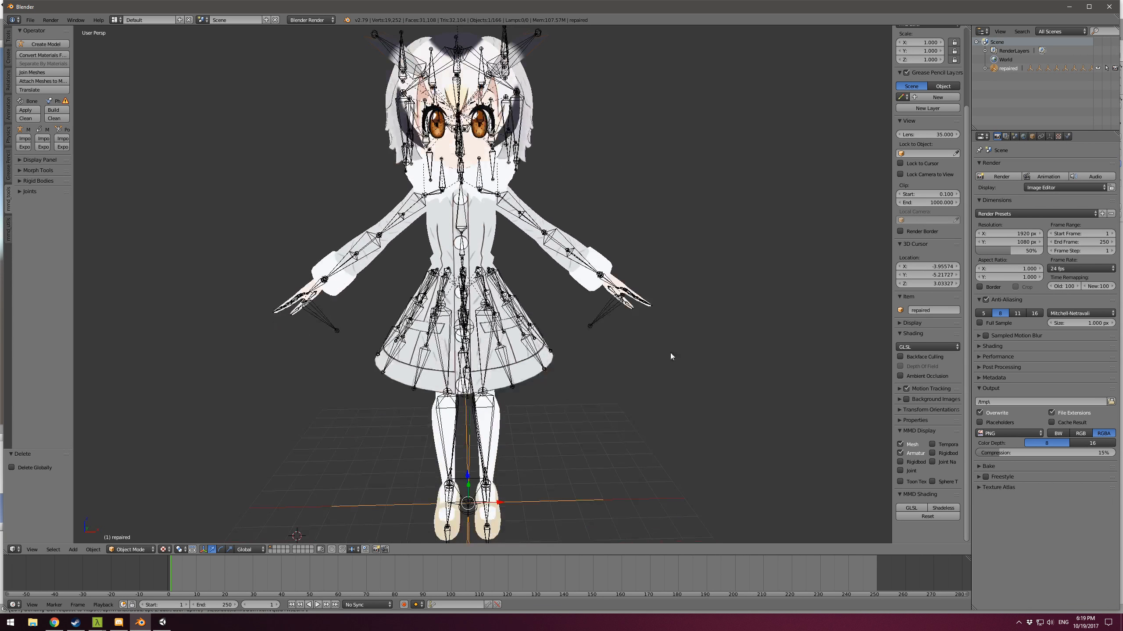
Step: Delete the rigidbodies and joints hierarchies from the imported repaired model
left_click(985, 69)
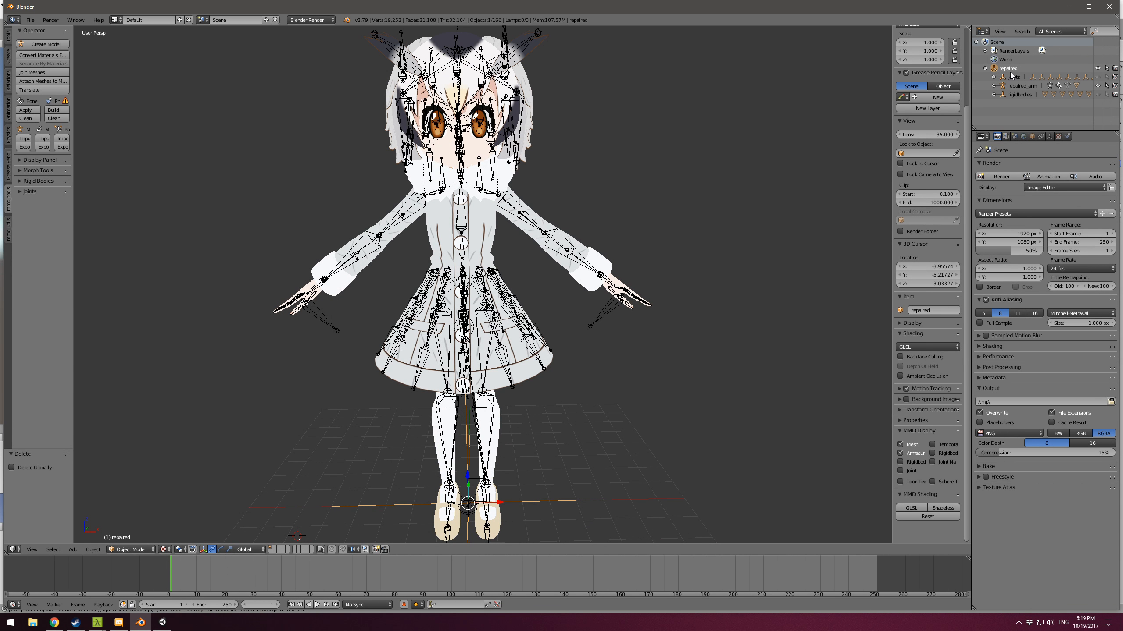
left_click(1018, 95)
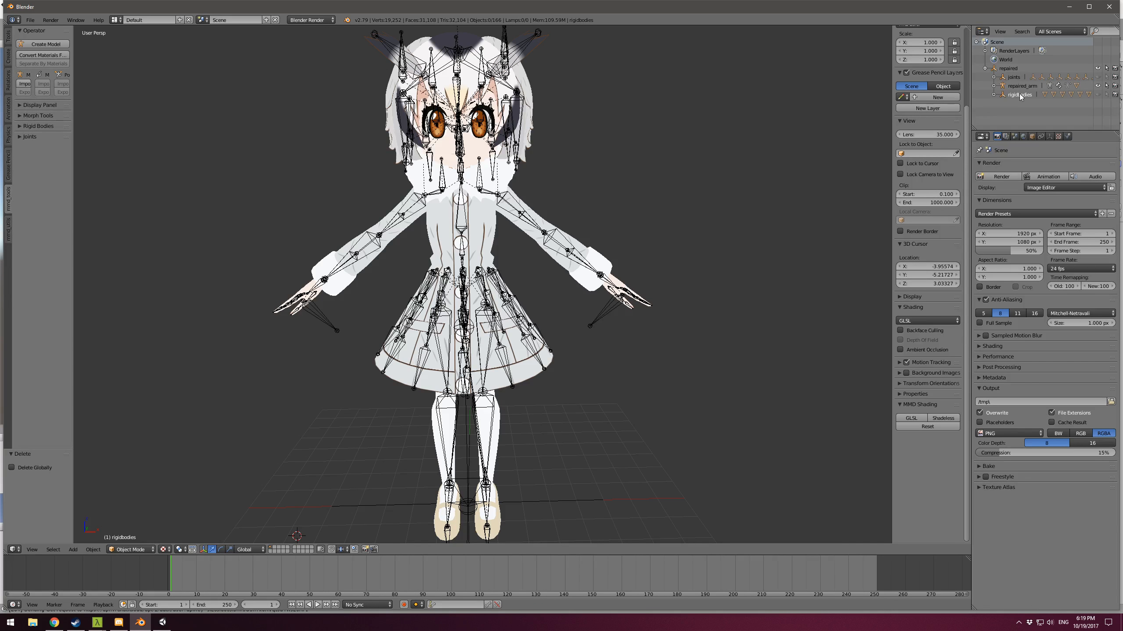
right_click(1021, 96)
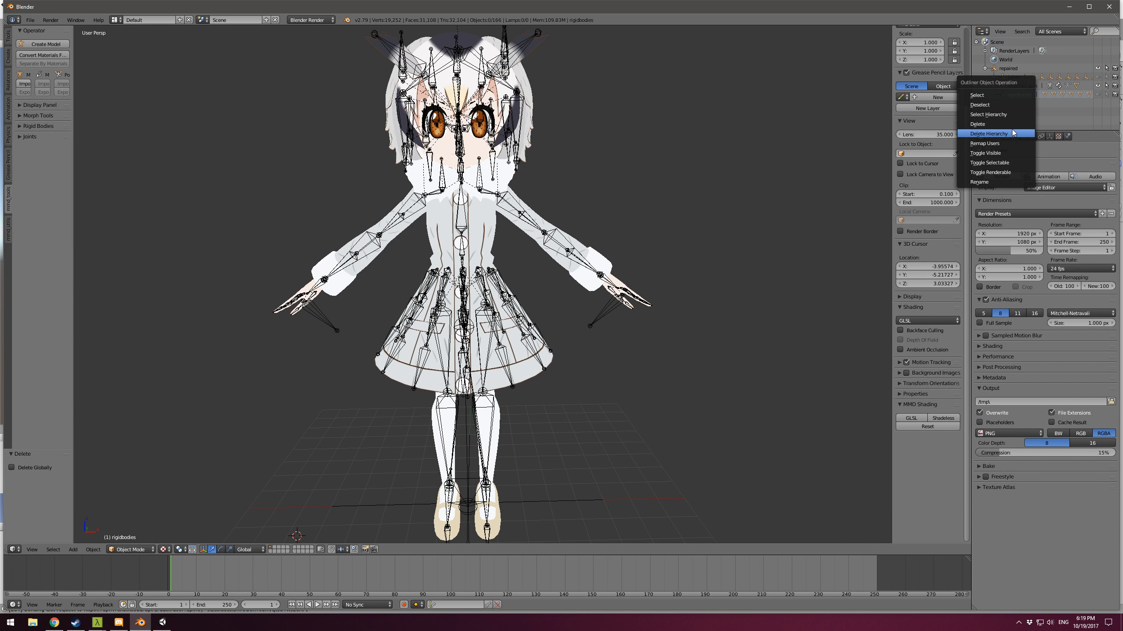
left_click(1015, 134)
right_click(1016, 82)
left_click(1012, 81)
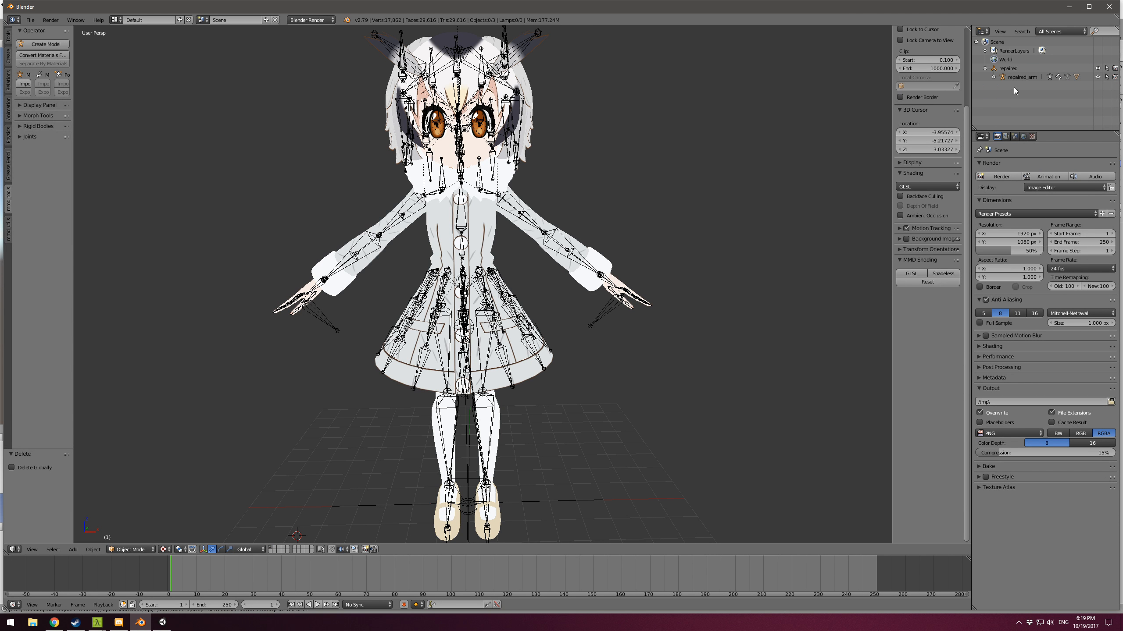
Step: Delete the repaired root object, keeping repaired_arm and its repaired_mesh child in the scene
left_click(993, 77)
left_click(1006, 70)
right_click(1006, 70)
left_click(1006, 66)
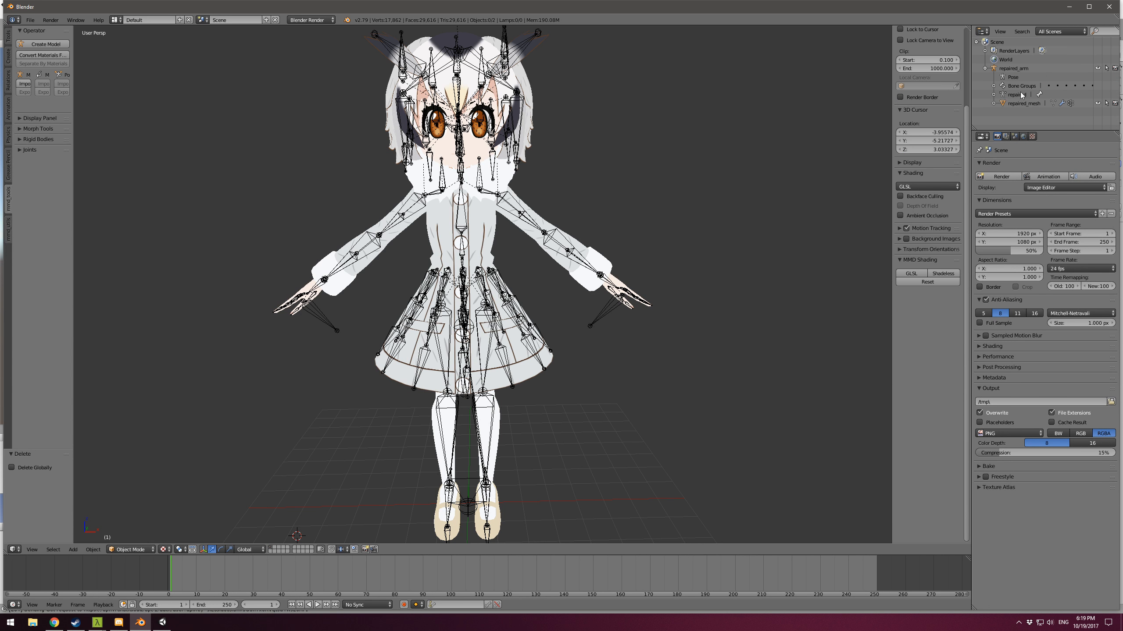
left_click(993, 103)
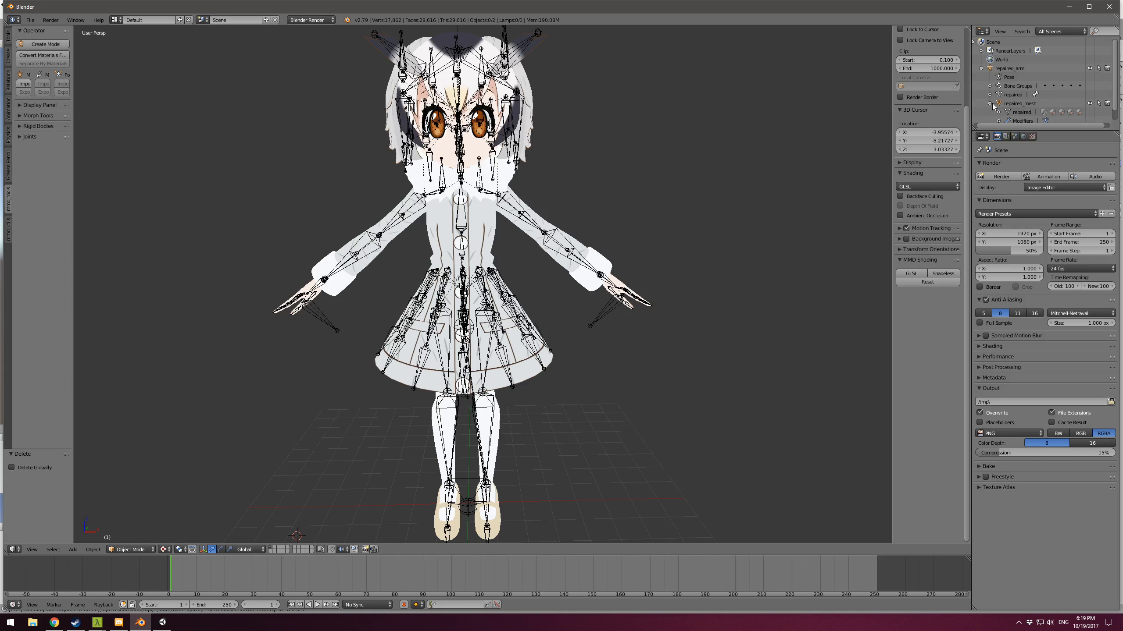
left_click(990, 104)
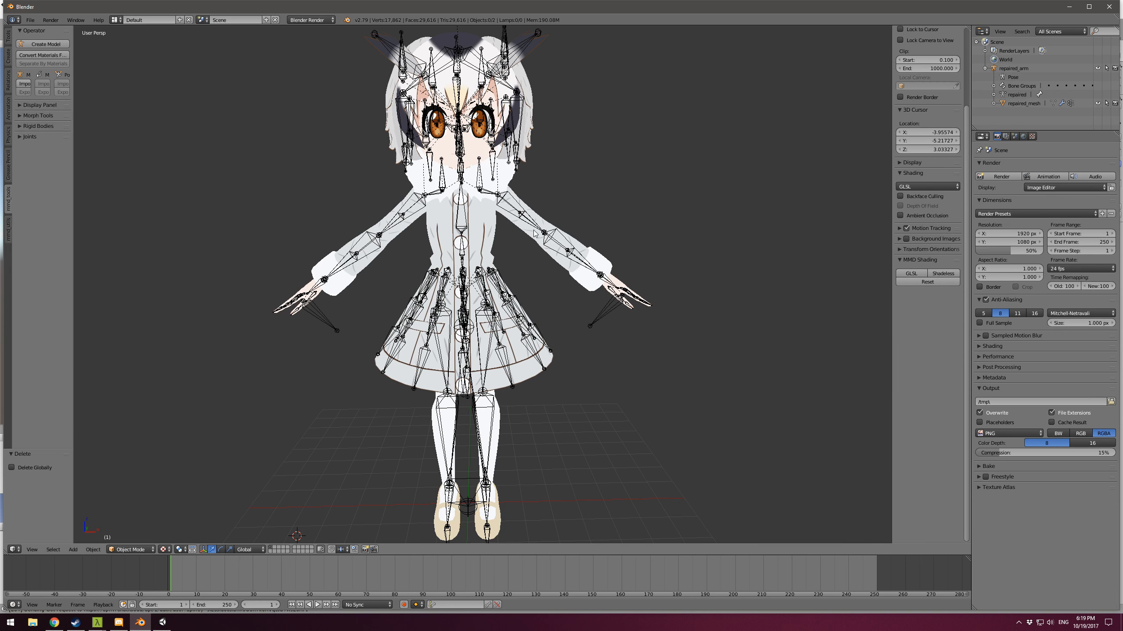
Step: Hide the model's armature in the 3D view
right_click(598, 326)
key("h")
scroll(556, 296, "down", 3)
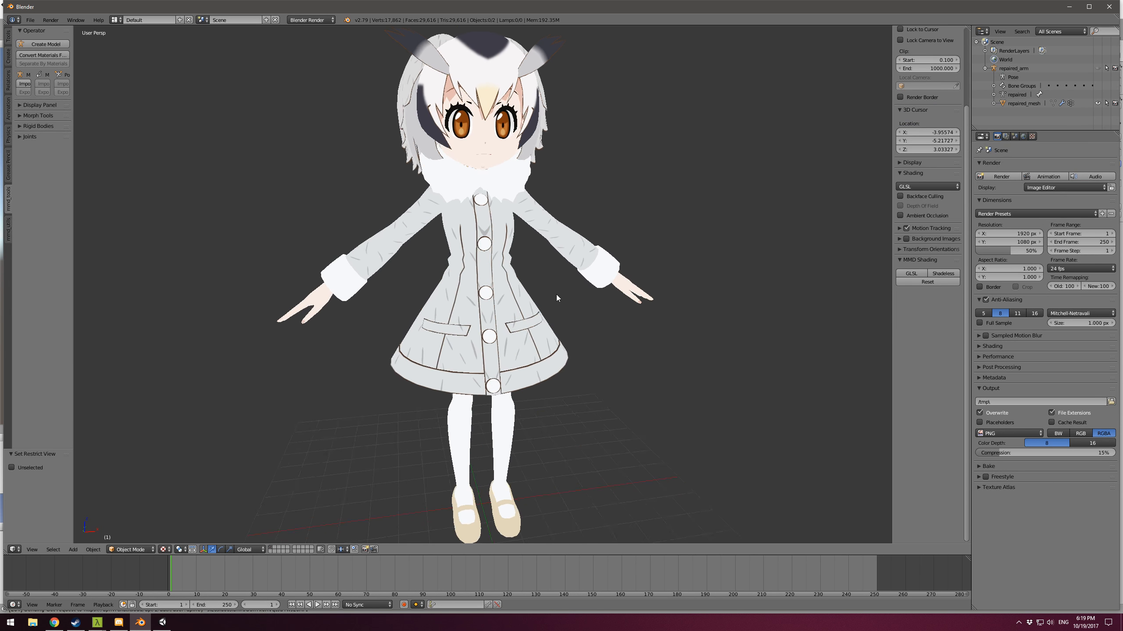
middle_click_drag(535, 302, 458, 305)
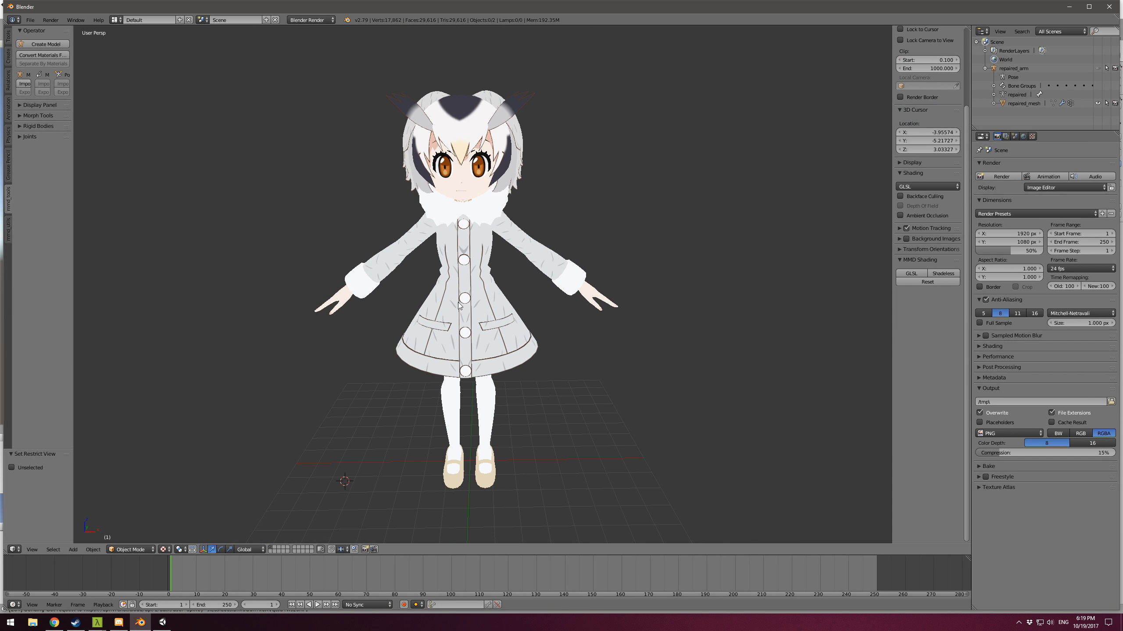
Step: Select the character mesh and separate it by materials
right_click(477, 312)
left_click(46, 67)
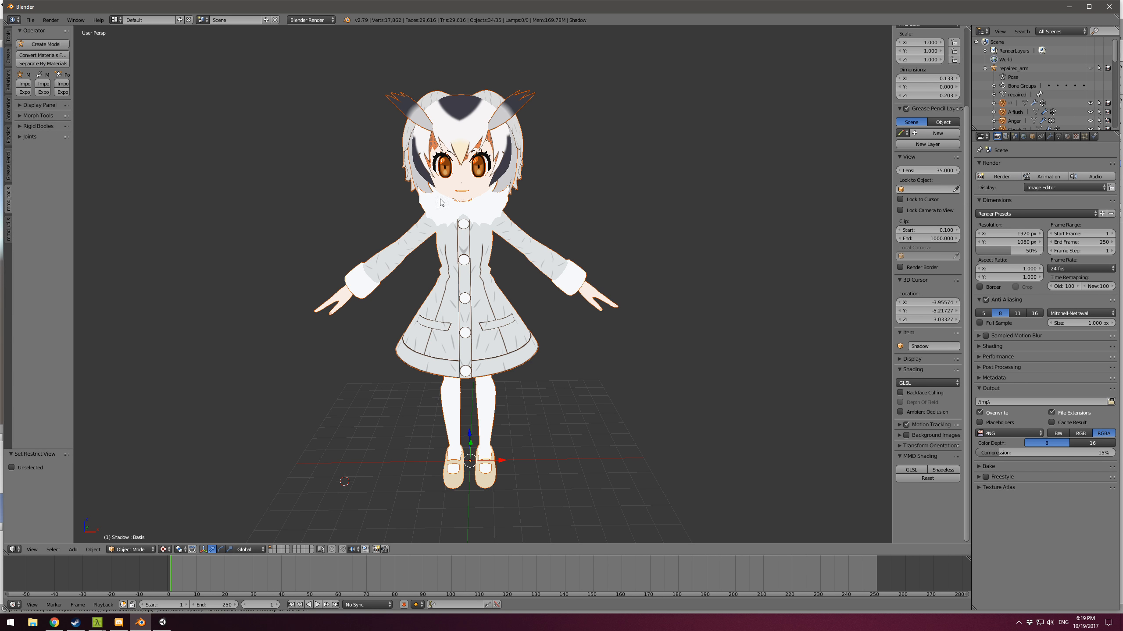
scroll(321, 269, "up", 4)
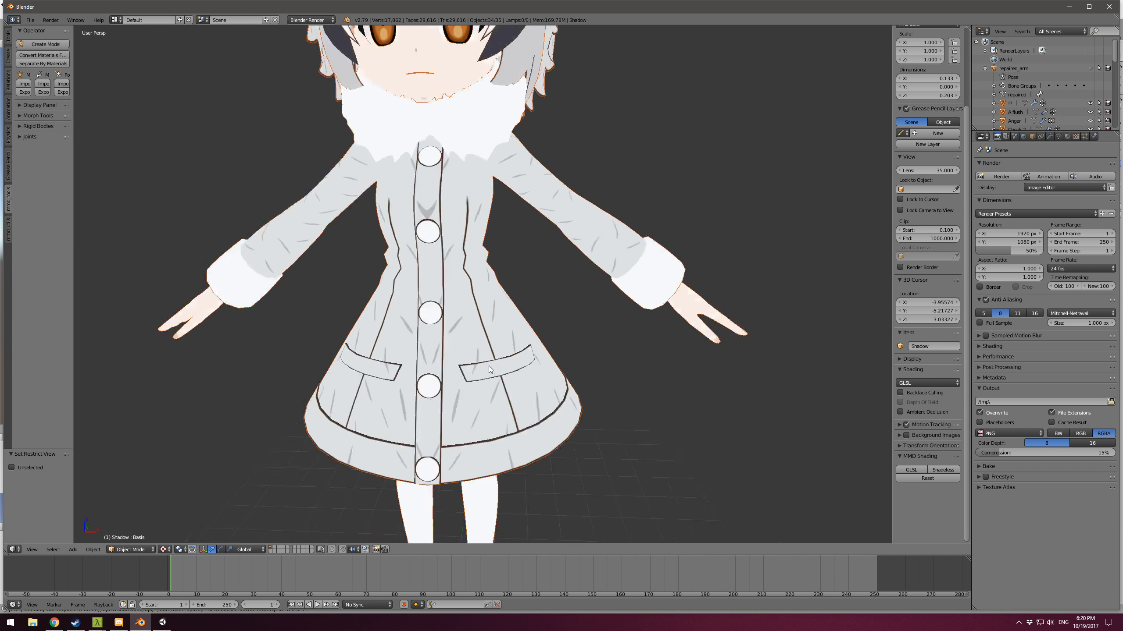
scroll(488, 366, "down", 4)
Step: Enlarge the Outliner in height and width to fit the full list of separated mesh parts
left_click_drag(1022, 133, 1008, 414)
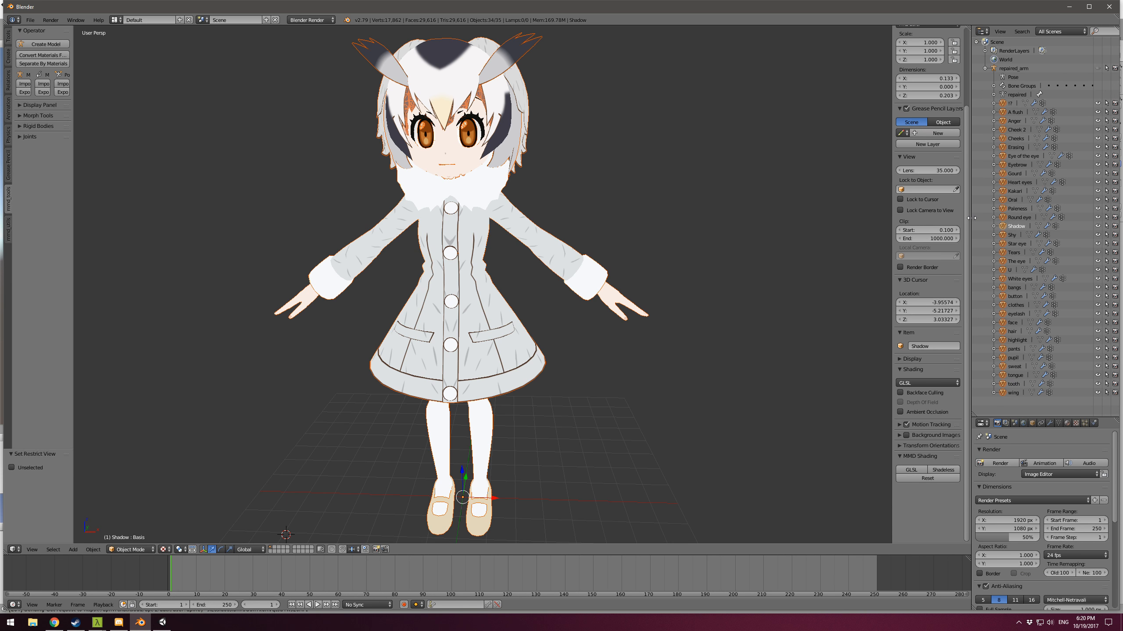
left_click_drag(971, 310, 859, 314)
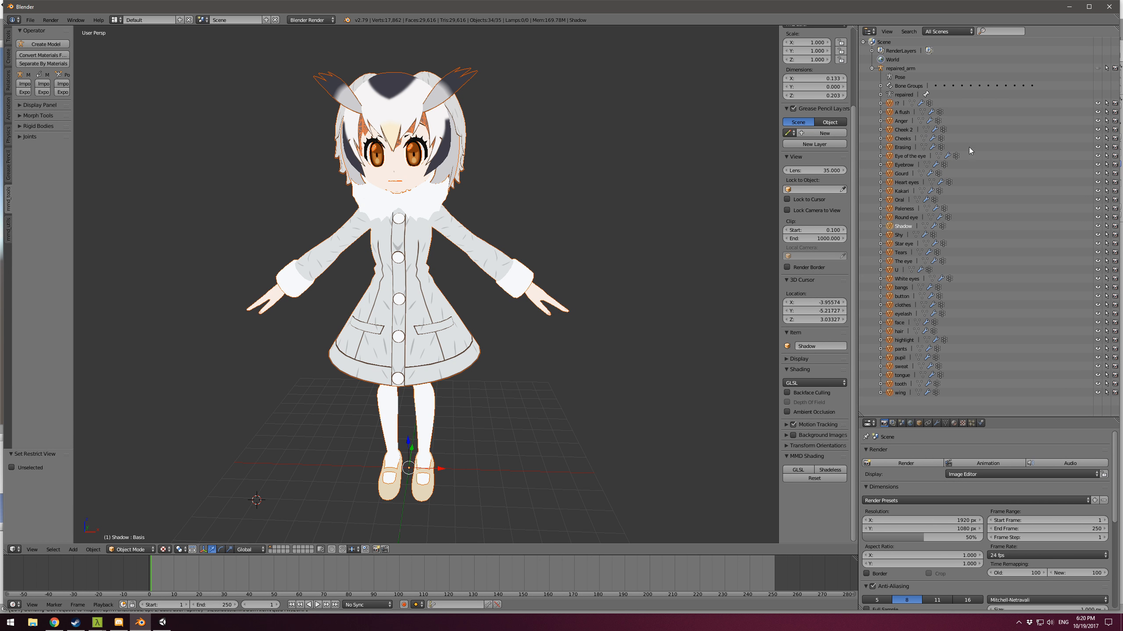
middle_click_drag(645, 278, 674, 267)
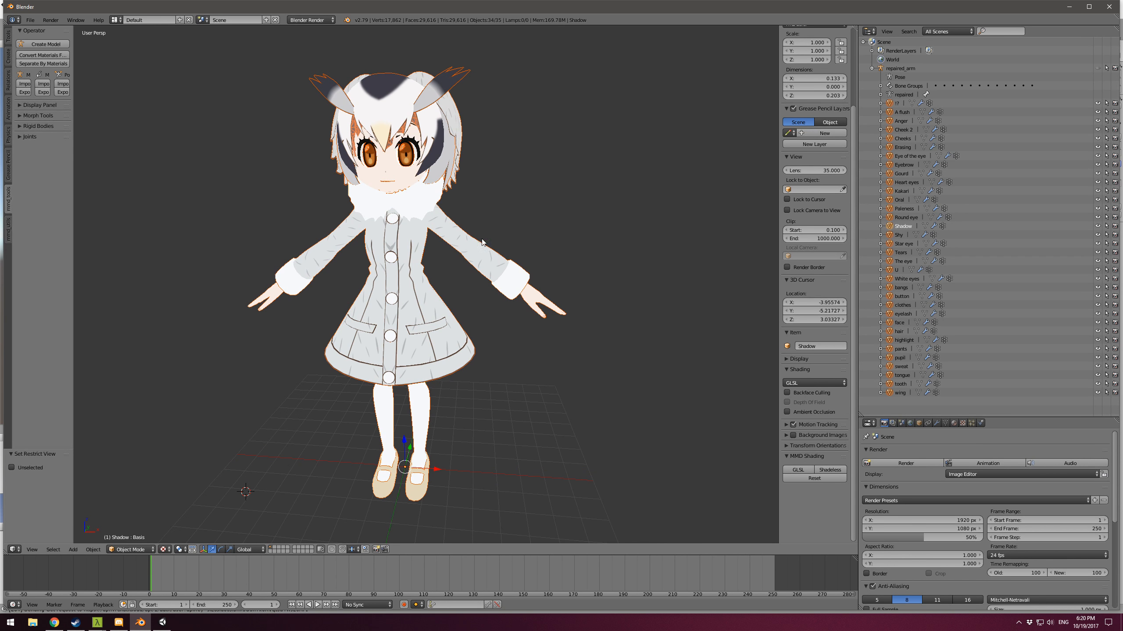
Step: Search the add-ons in the user preferences for "key" and enable 3D View: Screencast Keys
key("ctrl+alt+u")
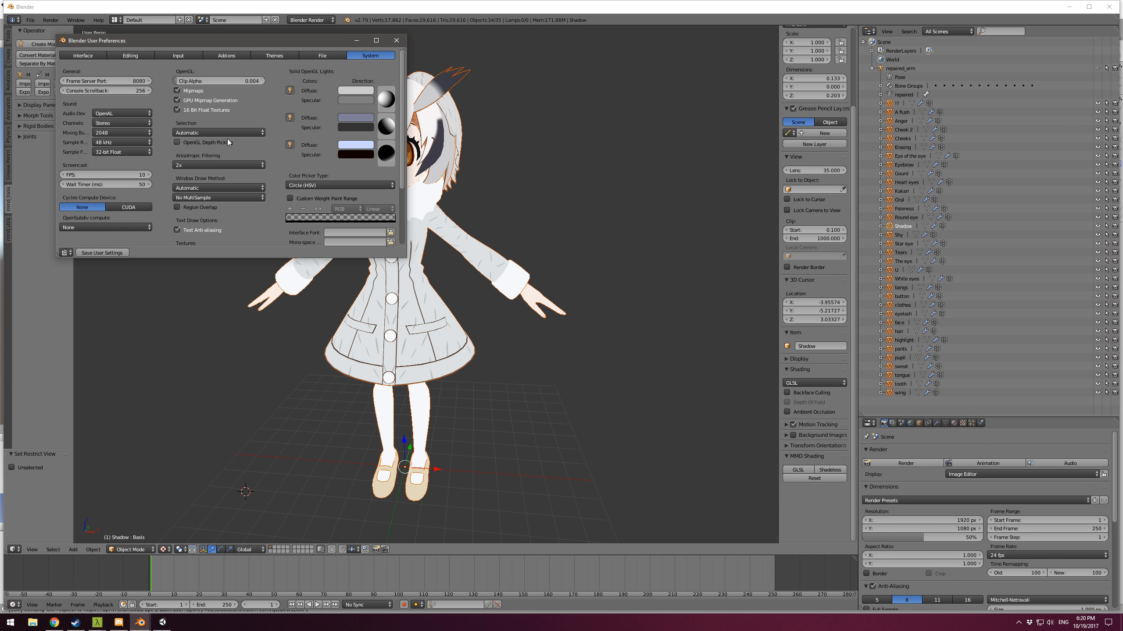
left_click(227, 55)
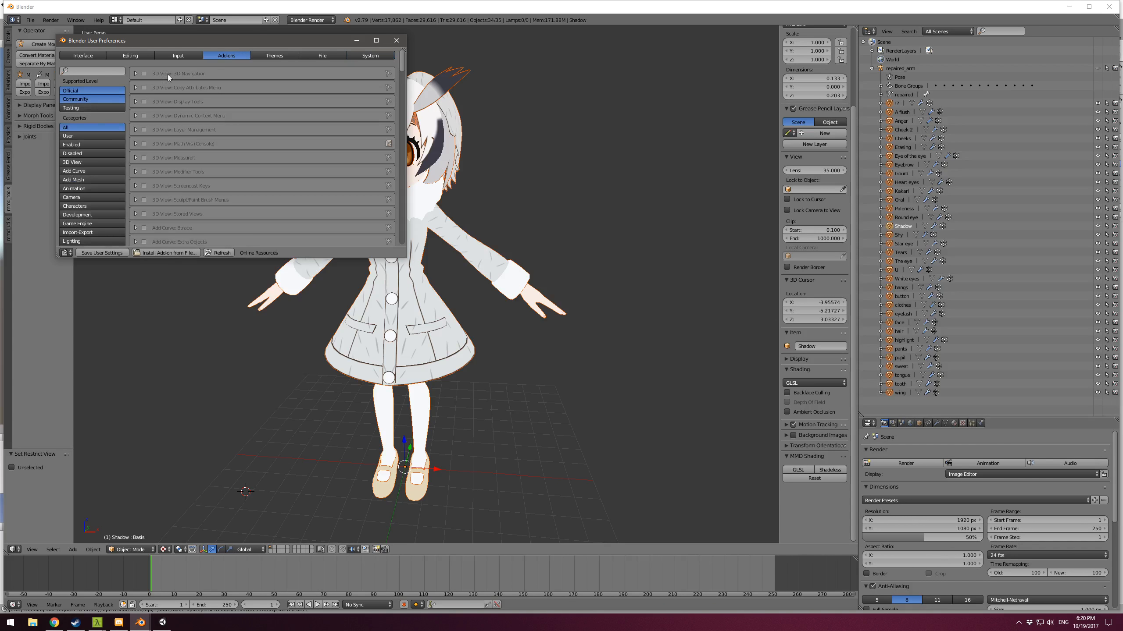
type("osd")
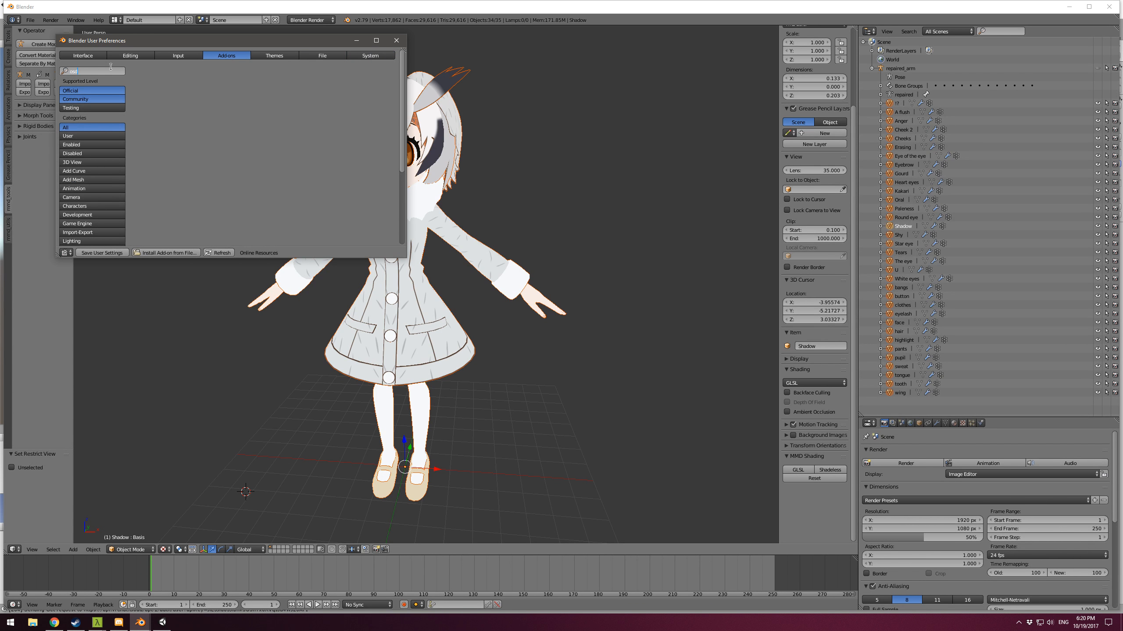
key("BackSpace")
key("BackSpace")
key("BackSpace")
type("displa")
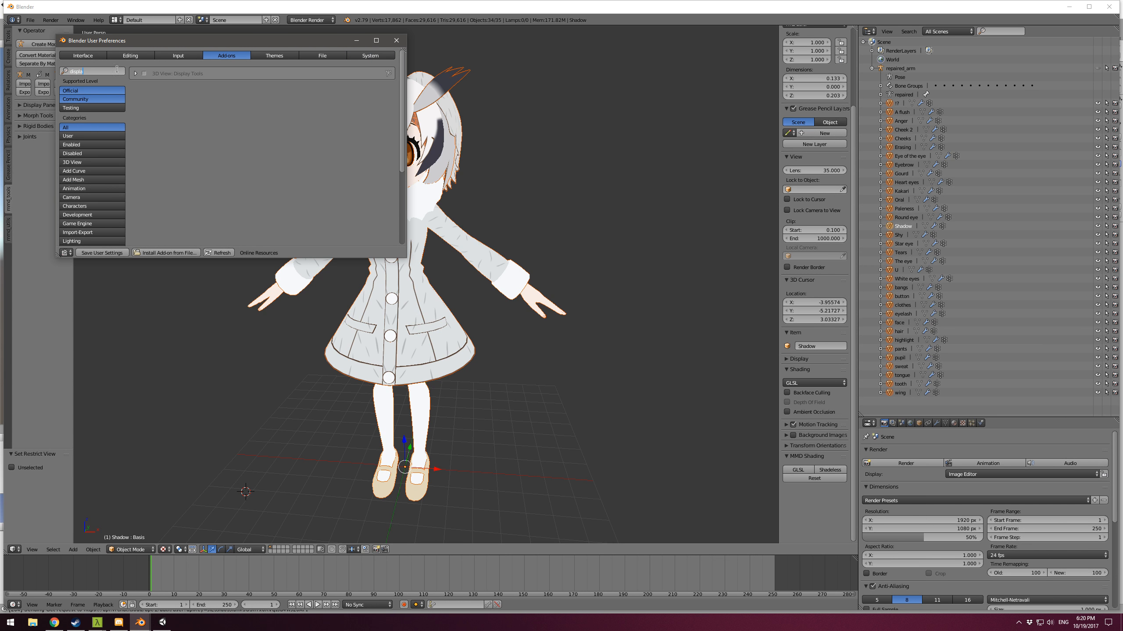
left_click_drag(102, 69, 67, 71)
type("key")
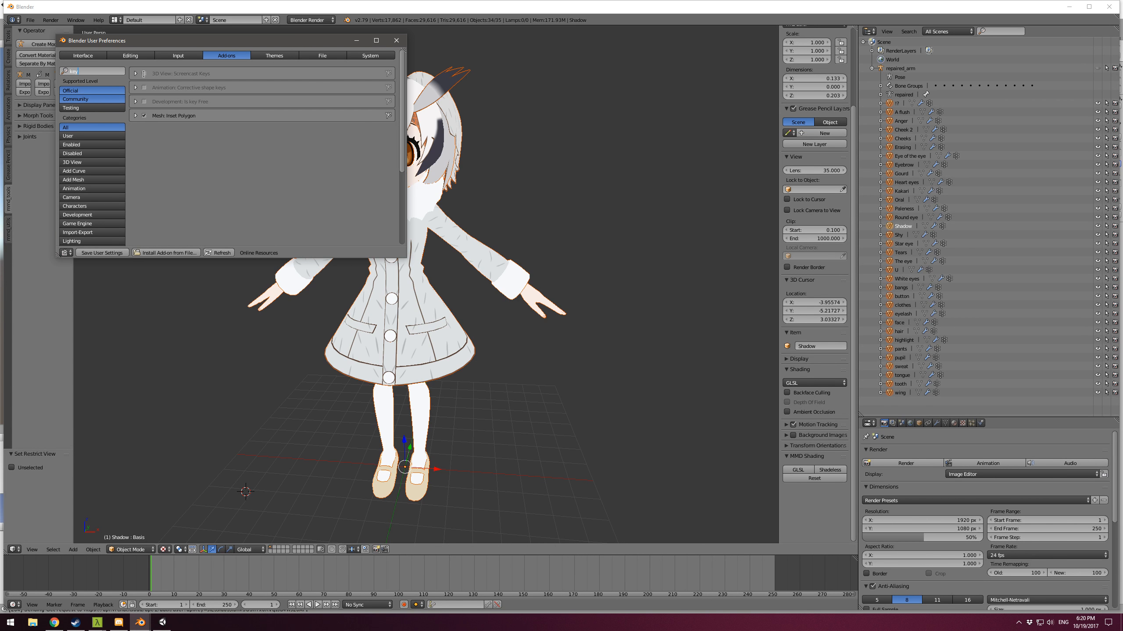
left_click(144, 74)
left_click(396, 40)
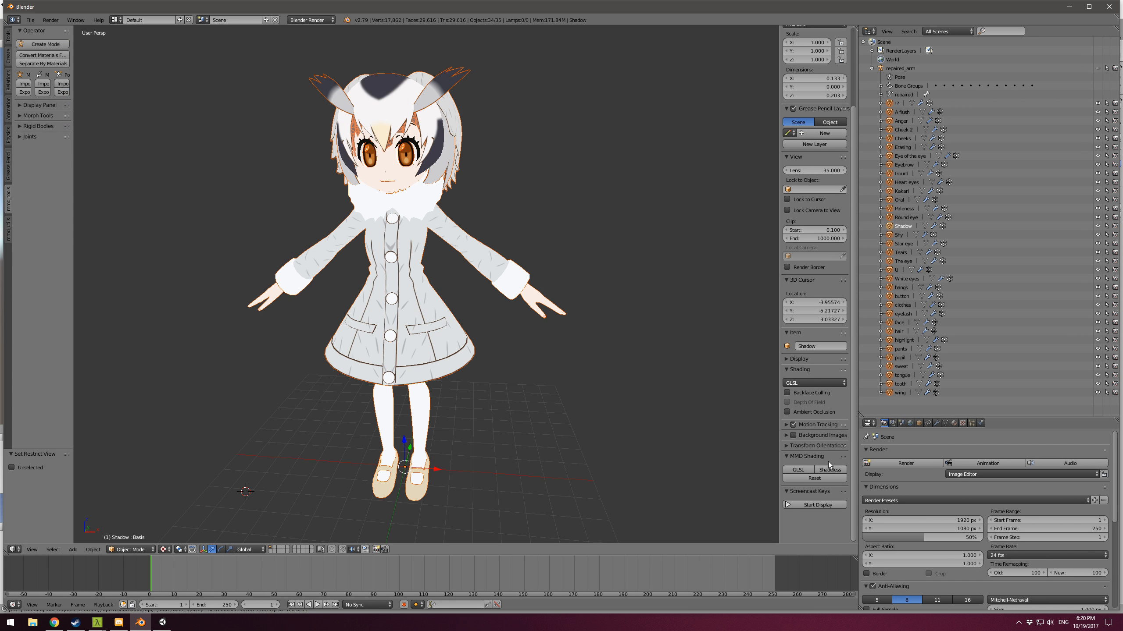
Step: Start the Screencast Keys display and test it by toggling the selection of all objects twice
left_click(817, 505)
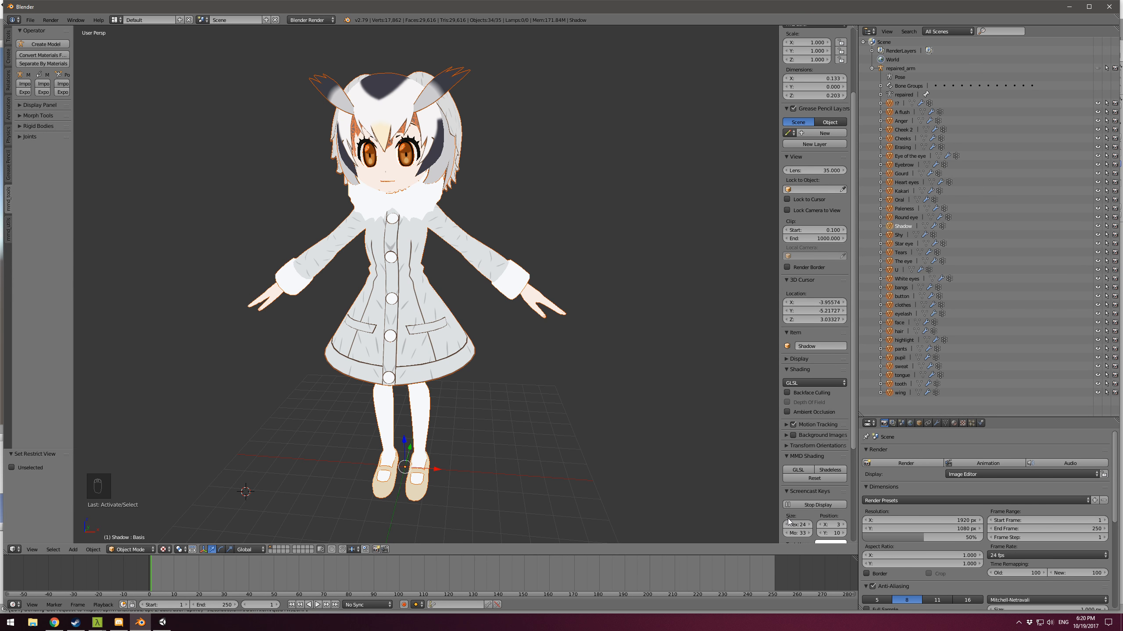
scroll(788, 522, "down", 3)
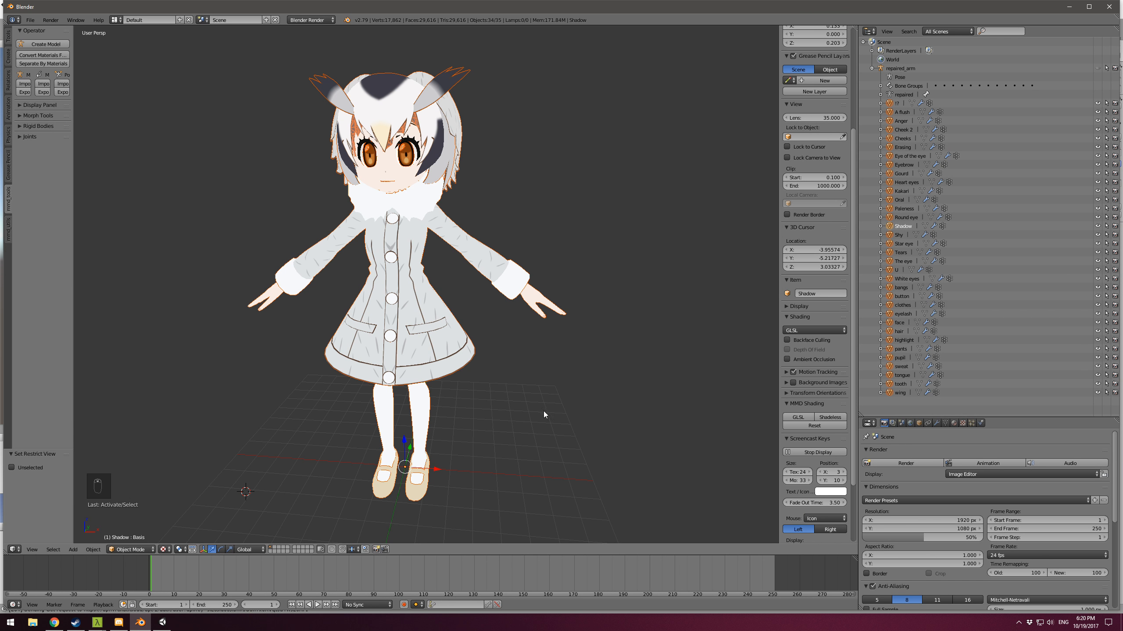
left_click(562, 400)
key("a")
key("a")
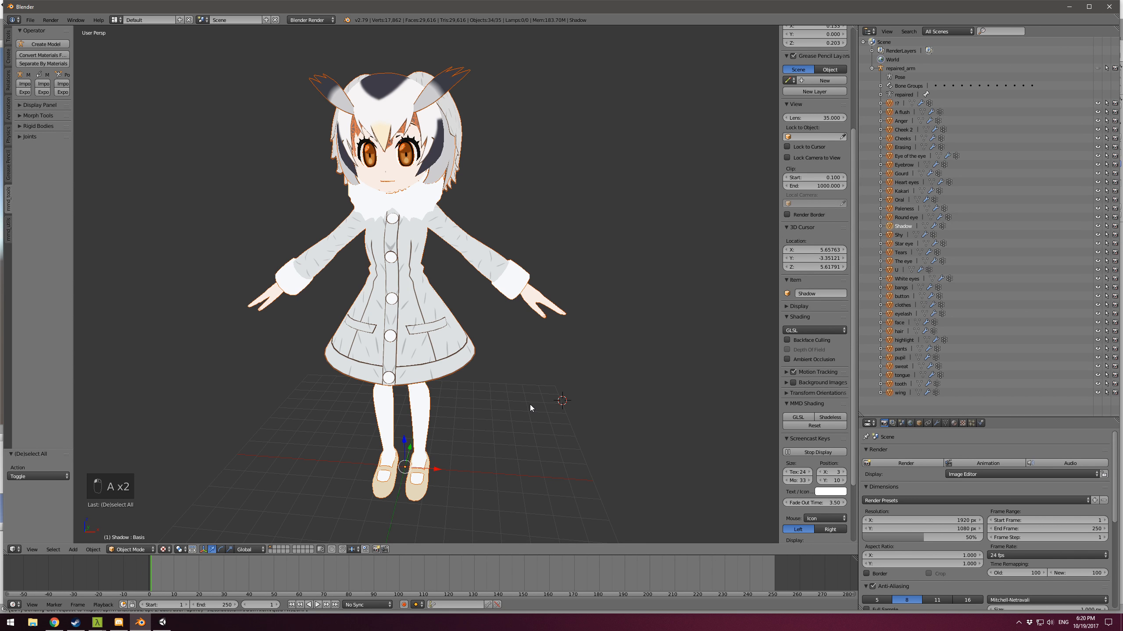
Step: Revert the selection toggles, then add every separated mesh part to the selection, ending with !?, and join them into one mesh
key("ctrl+z")
key("ctrl+z")
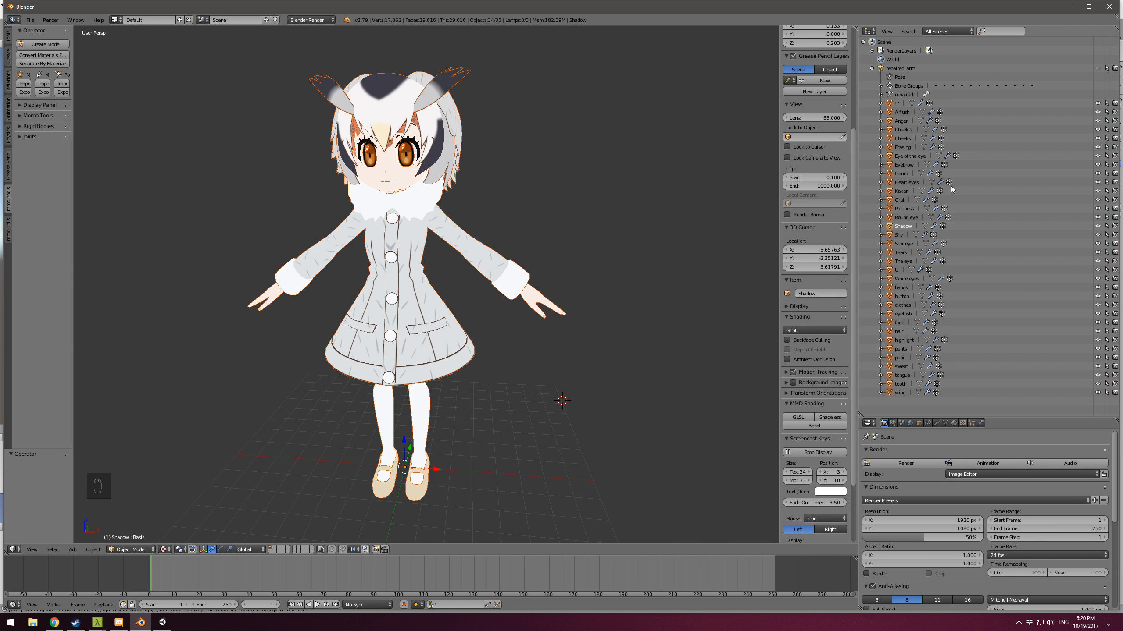
left_click(903, 383, "shift")
left_click(902, 375, "shift")
left_click(901, 366, "shift")
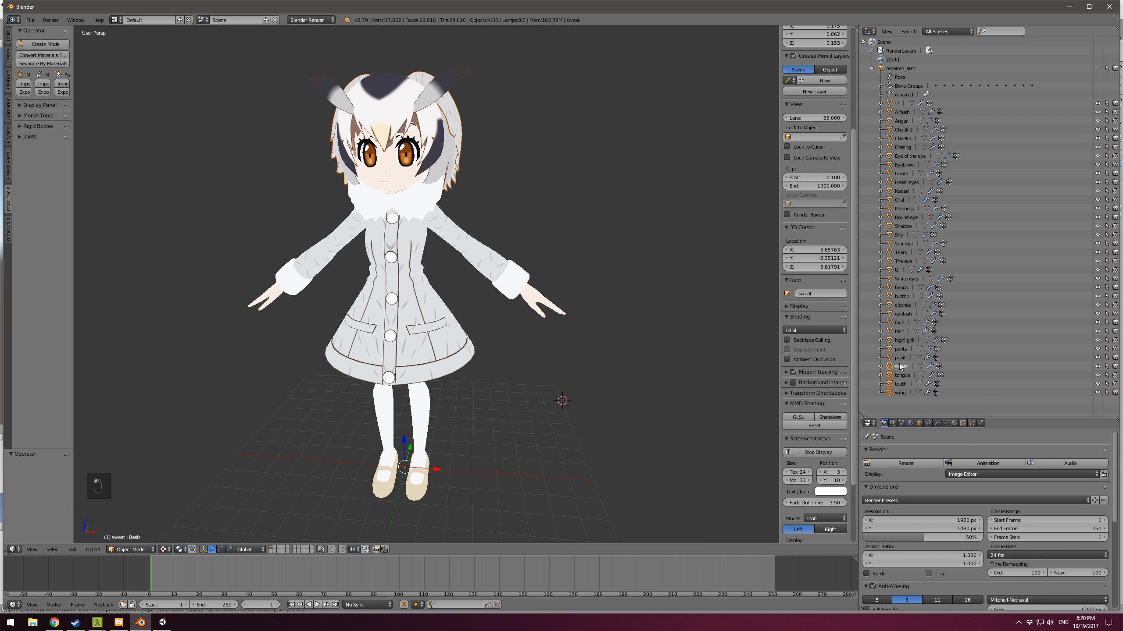
left_click(900, 358, "shift")
left_click(901, 349, "shift")
left_click(901, 339, "shift")
left_click(899, 330, "shift")
left_click(900, 322, "shift")
left_click(900, 313, "shift")
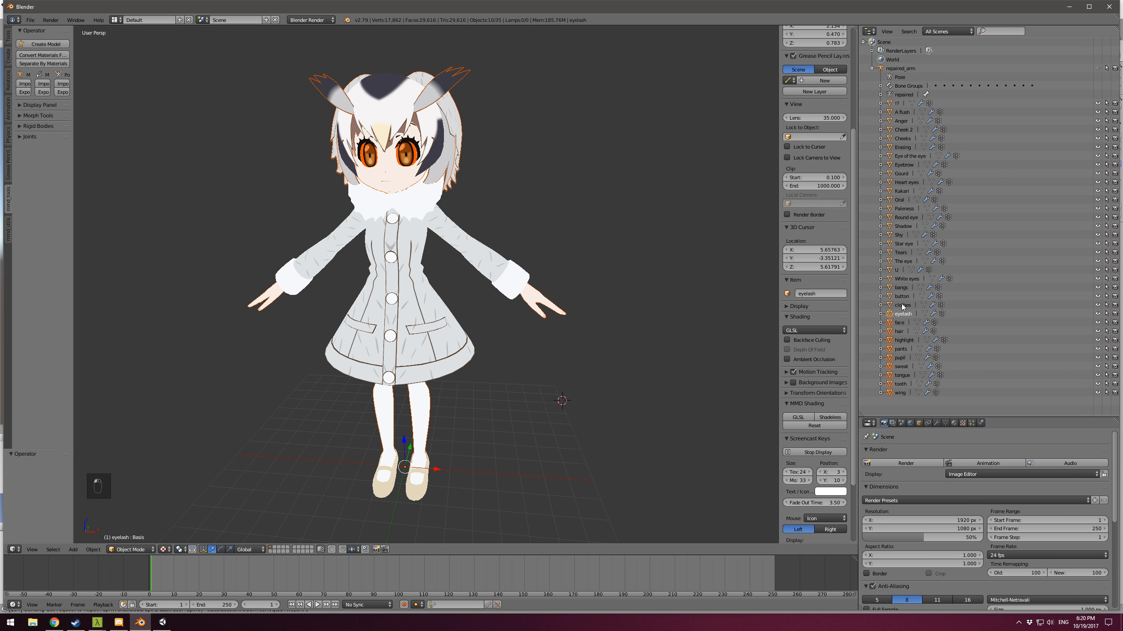
left_click(901, 305, "shift")
left_click(901, 296, "shift")
left_click(900, 287, "shift")
left_click(902, 278, "shift")
left_click(897, 270, "shift")
left_click(901, 261, "shift")
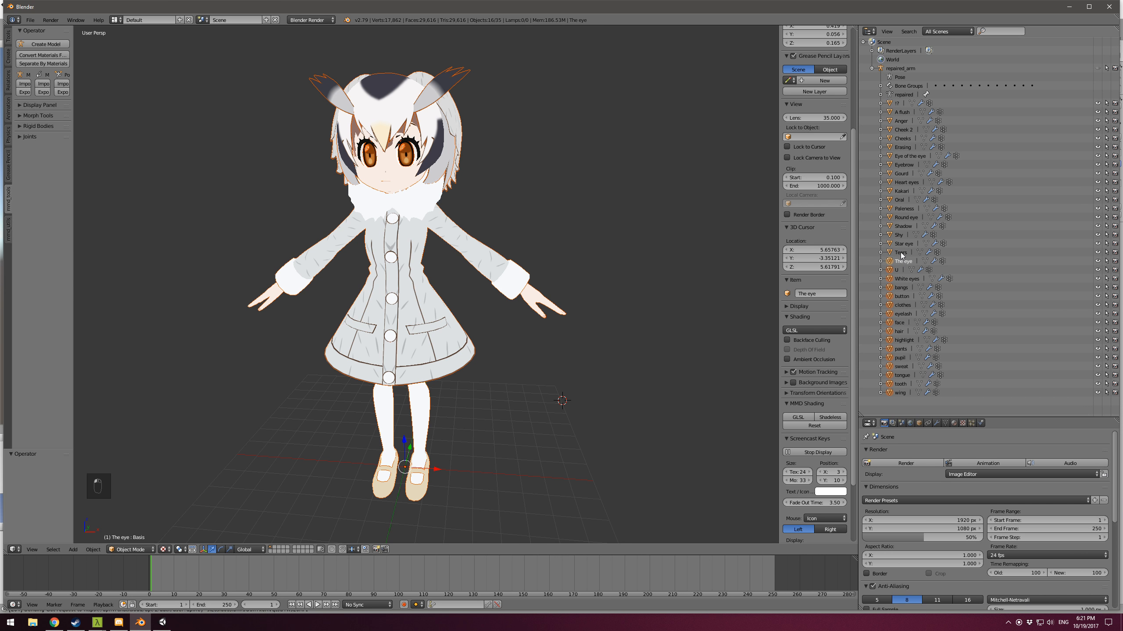
left_click(900, 252, "shift")
left_click(902, 243, "shift")
left_click(899, 234, "shift")
left_click(901, 226, "shift")
left_click(901, 217, "shift")
left_click(902, 208, "shift")
left_click(899, 200, "shift")
left_click(901, 190, "shift")
left_click(901, 181, "shift")
left_click(901, 174, "shift")
left_click(902, 165, "shift")
left_click(902, 156, "shift")
left_click(901, 147, "shift")
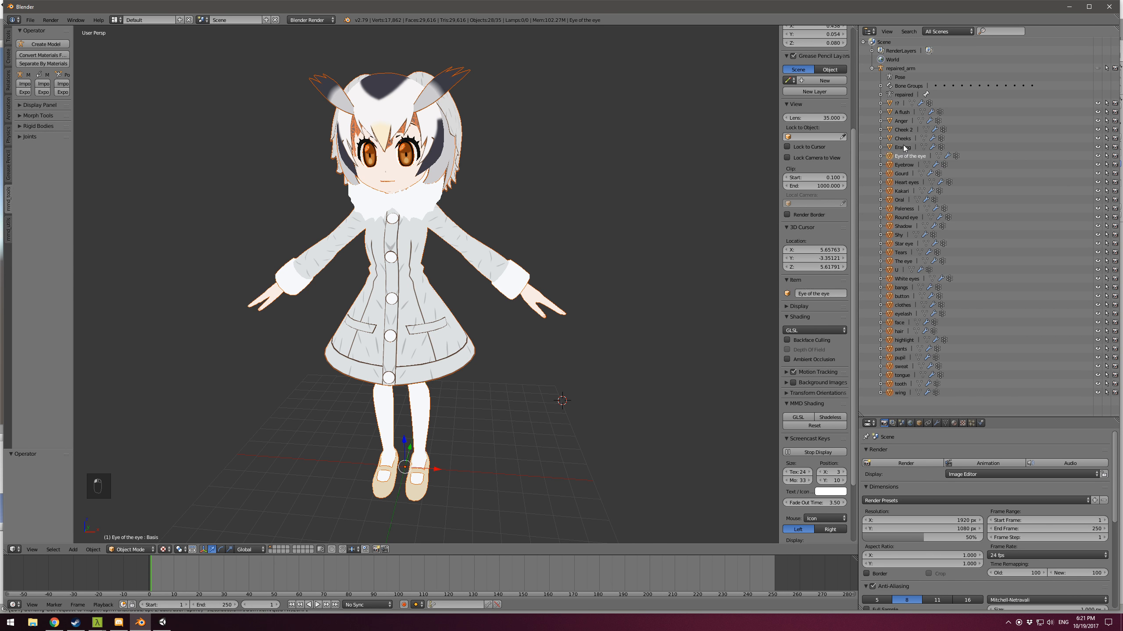
left_click(902, 138, "shift")
left_click(902, 129, "shift")
left_click(901, 120, "shift")
left_click(901, 111, "shift")
left_click(897, 103, "shift")
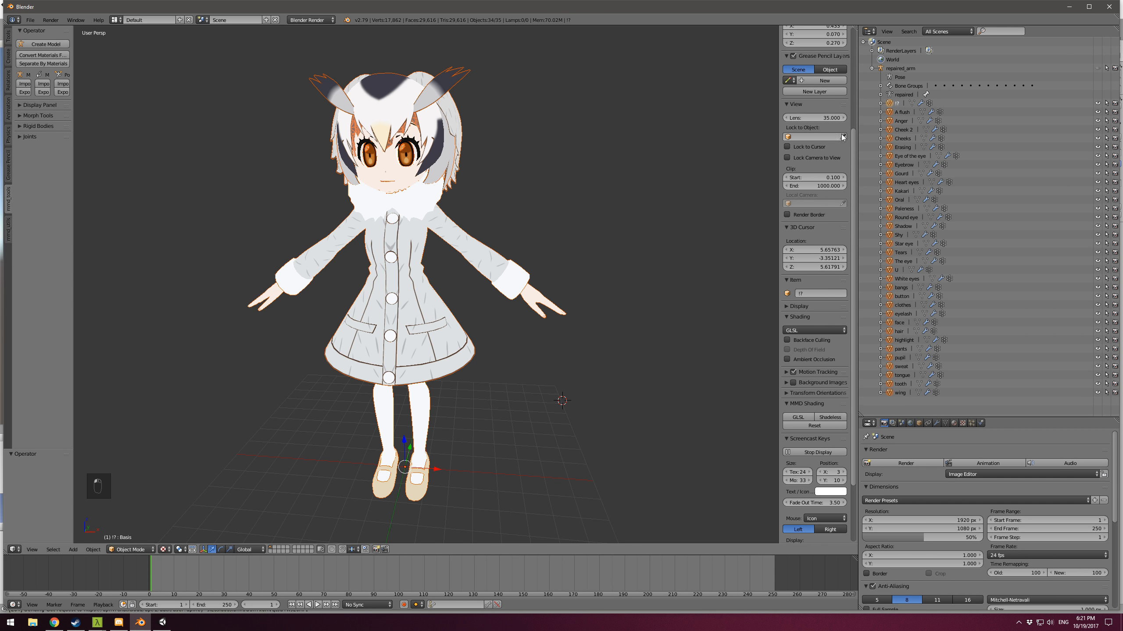
key("ctrl+j")
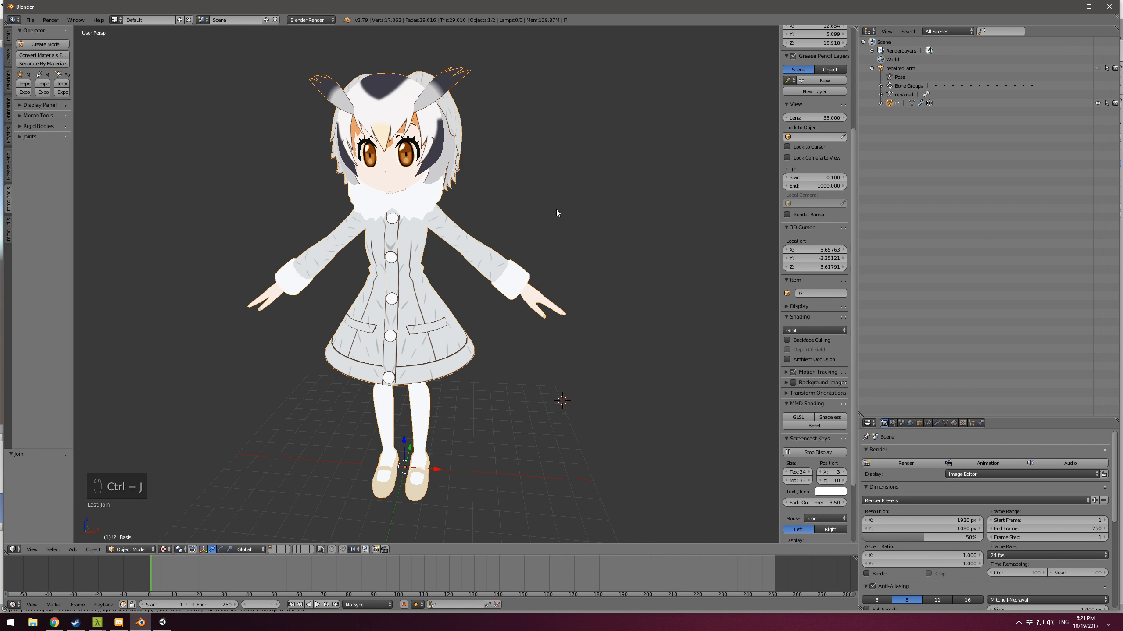
Step: Enlarge the Properties editor, show the joined mesh's materials and lengthen the slot list to fit every material
middle_click_drag(556, 208, 478, 228)
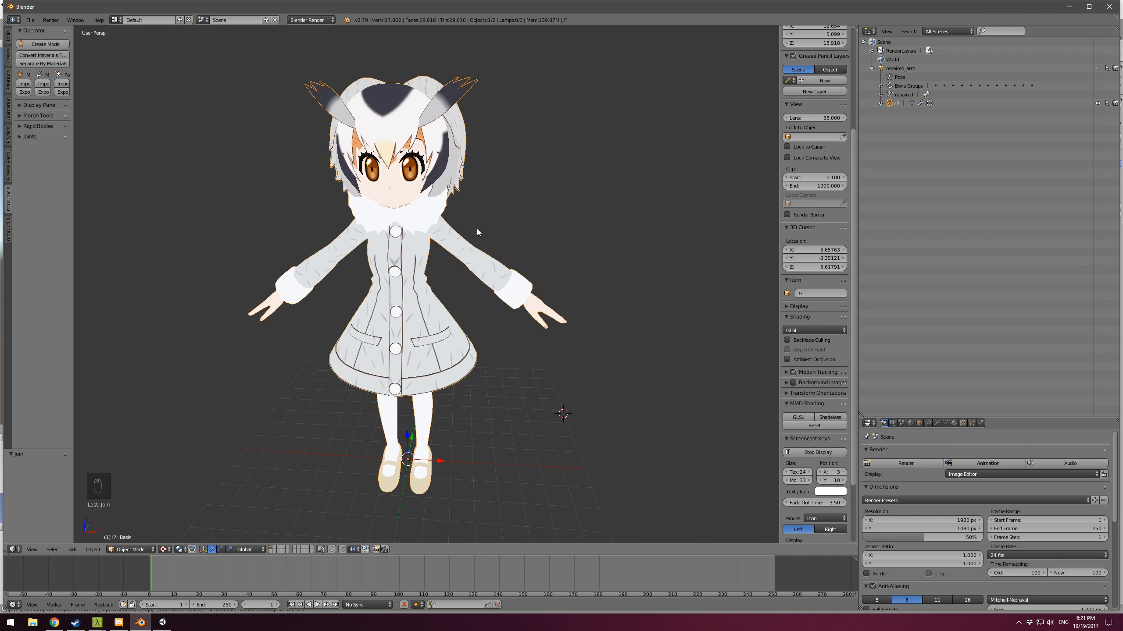
middle_click_drag(440, 329, 594, 269, "shift")
scroll(501, 284, "down", 1)
scroll(502, 284, "up", 1)
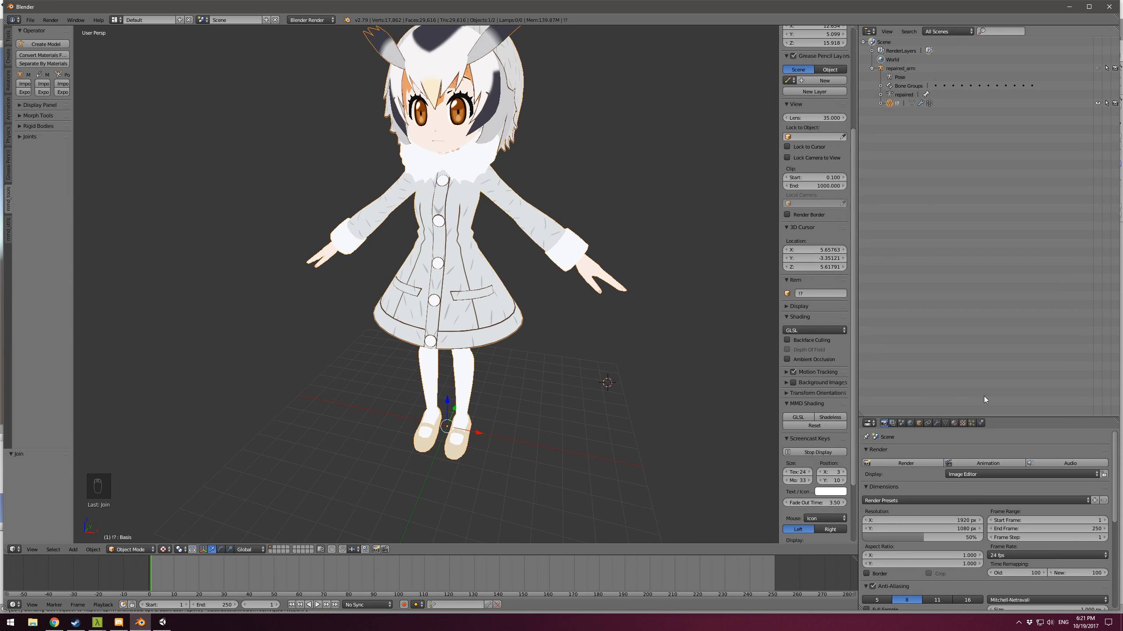
left_click_drag(1005, 419, 997, 158)
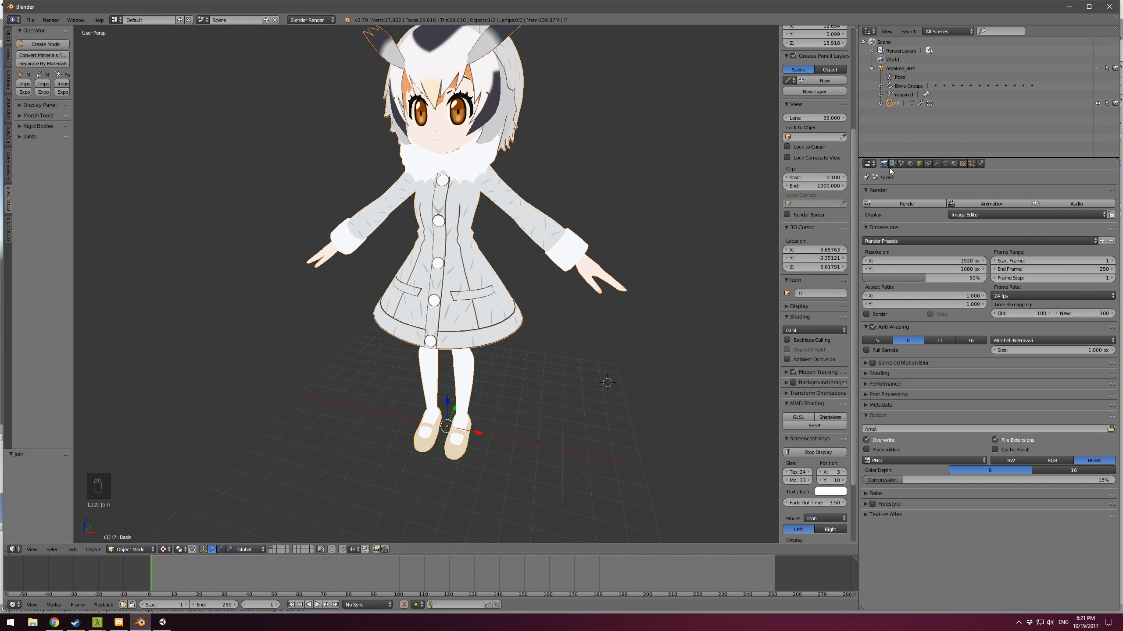
middle_click_drag(558, 247, 595, 246)
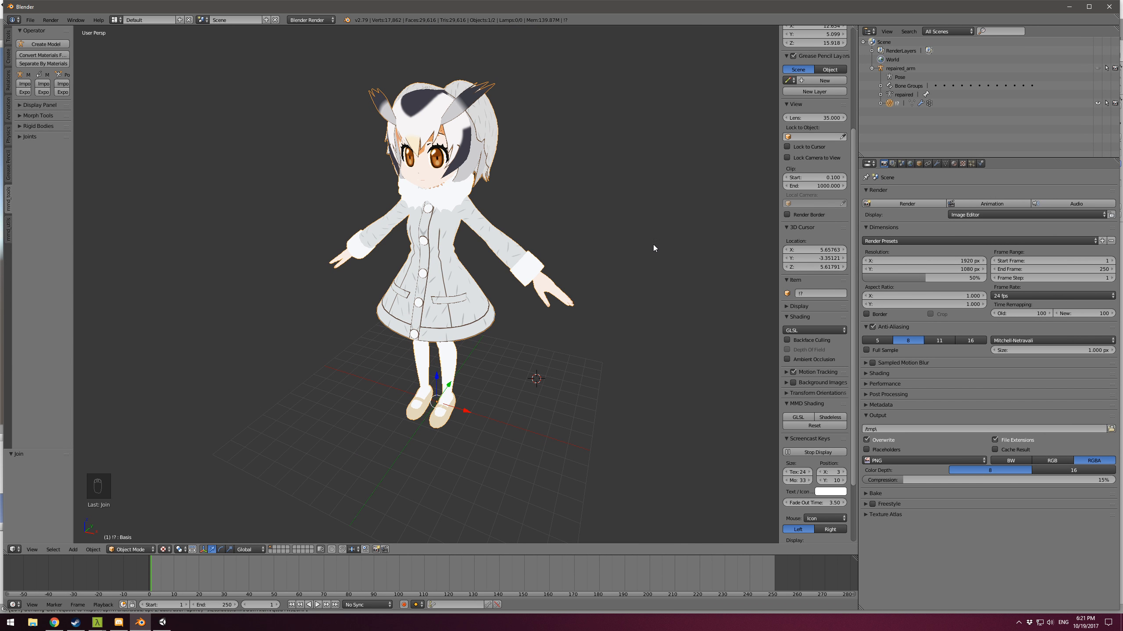
left_click(954, 164)
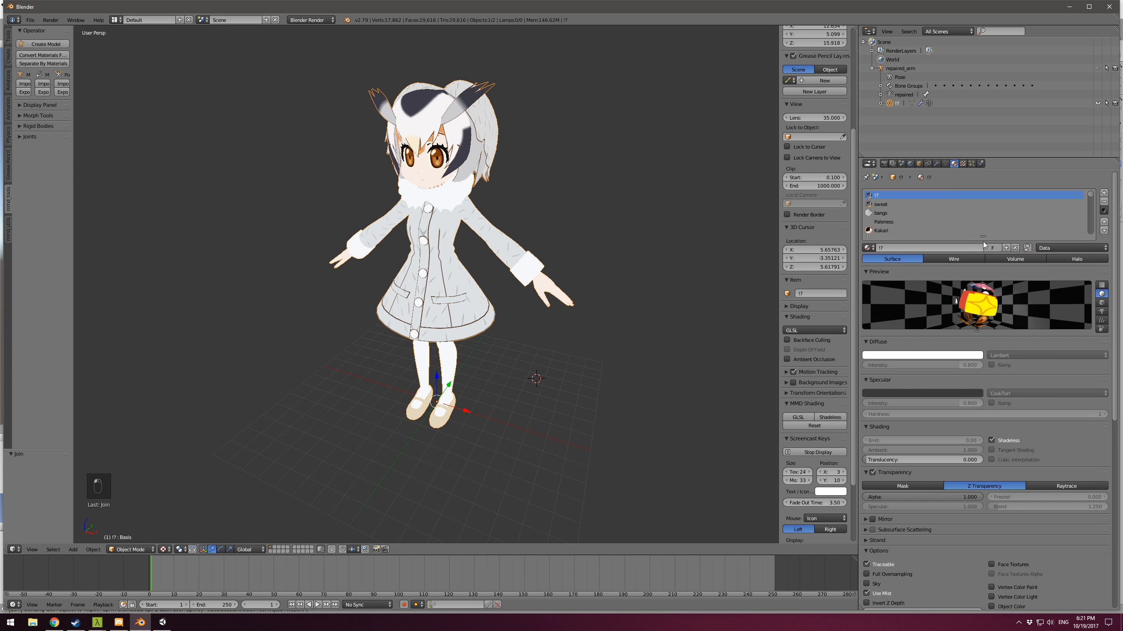
left_click_drag(983, 237, 991, 495)
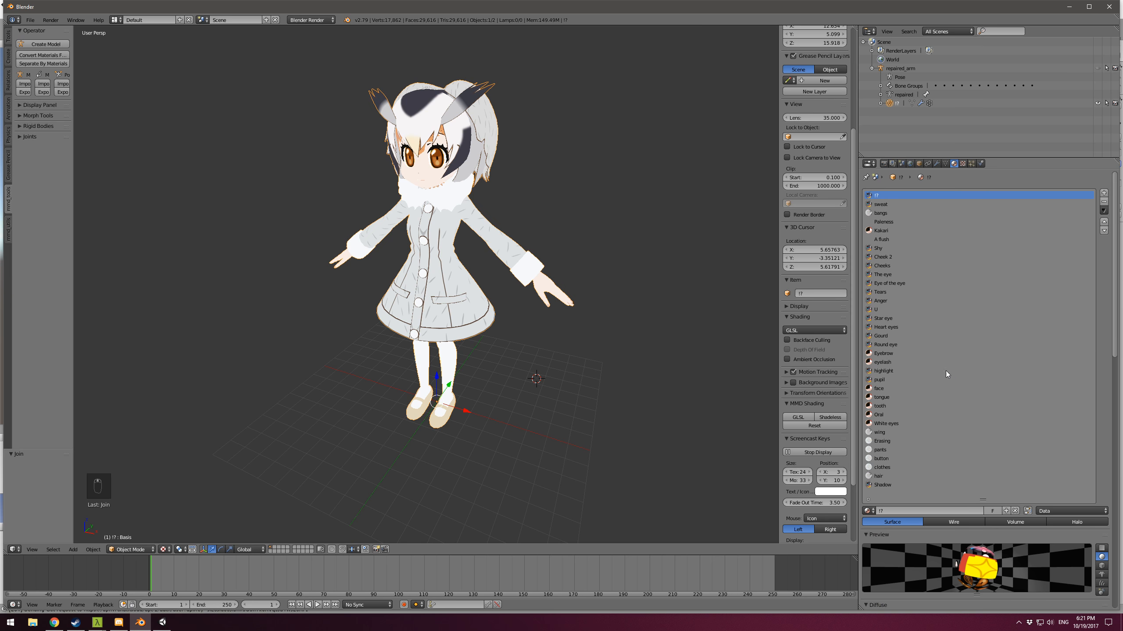
Step: Compare the previews of the pupil, eyelash, Eyebrow and highlight materials to check which ones share a texture
left_click_drag(877, 254, 881, 345)
left_click(881, 379)
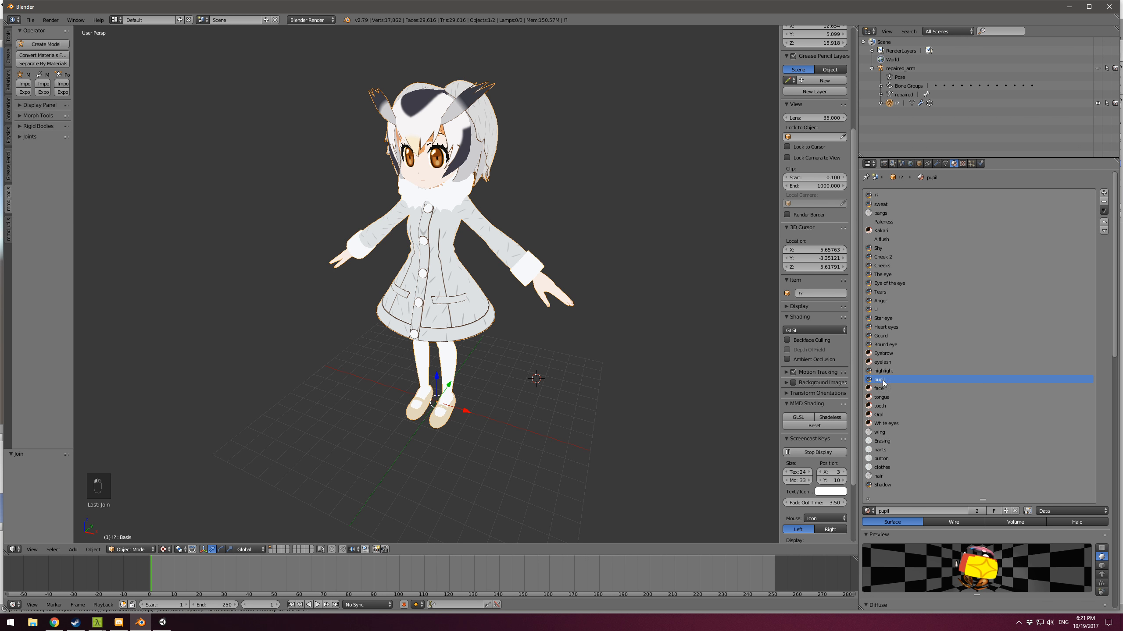
left_click(879, 361)
left_click(882, 355)
left_click(884, 363)
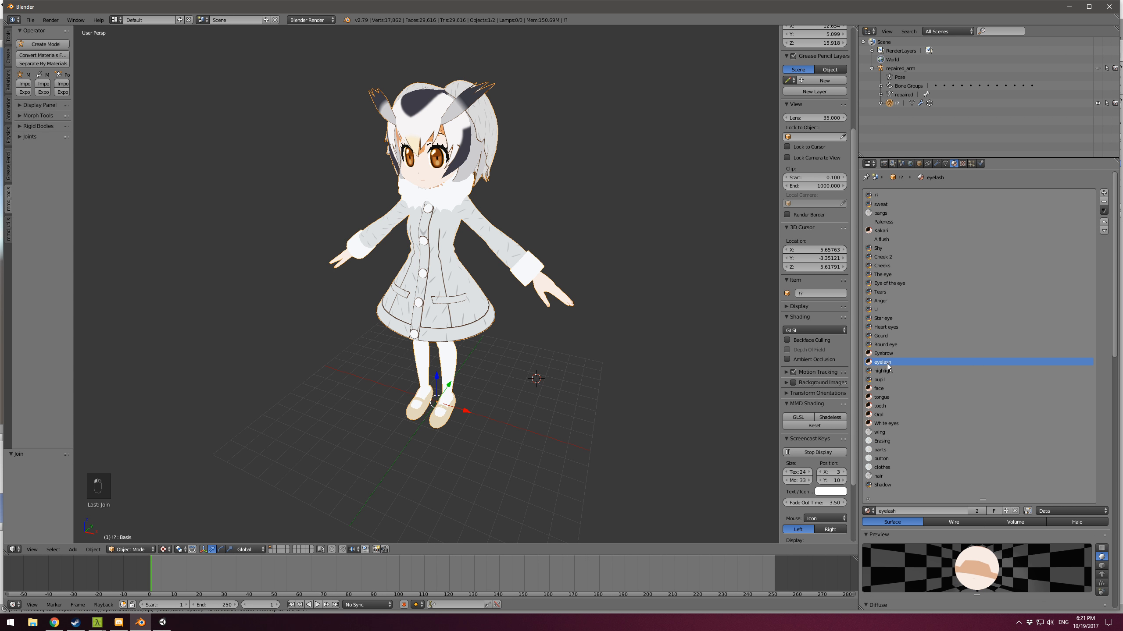
left_click(887, 371)
left_click(889, 377)
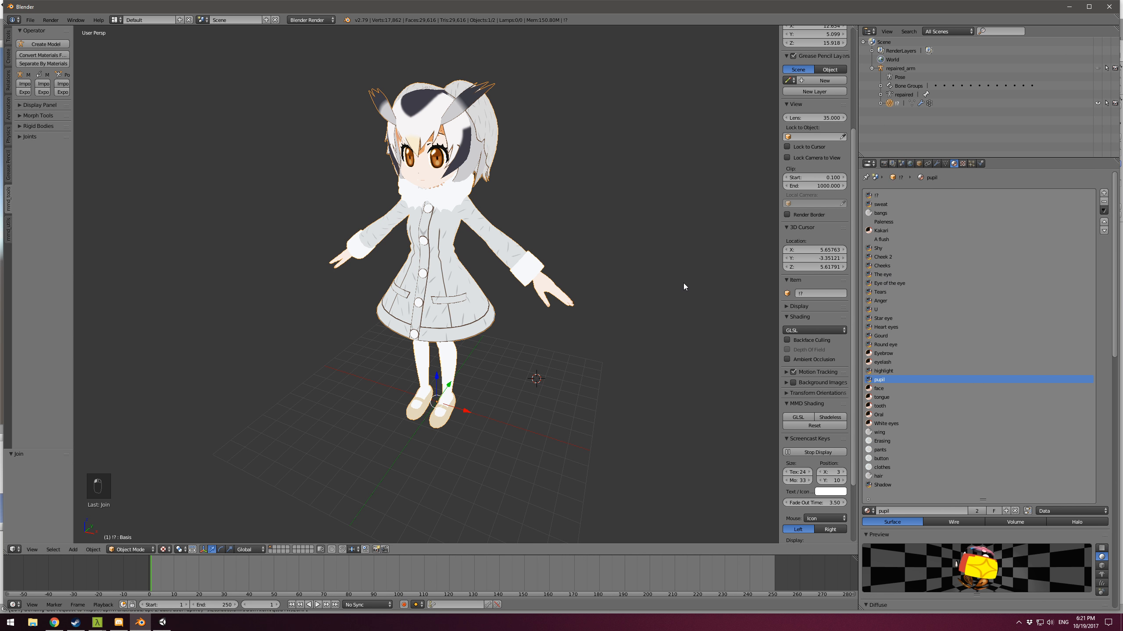
middle_click_drag(685, 284, 703, 314)
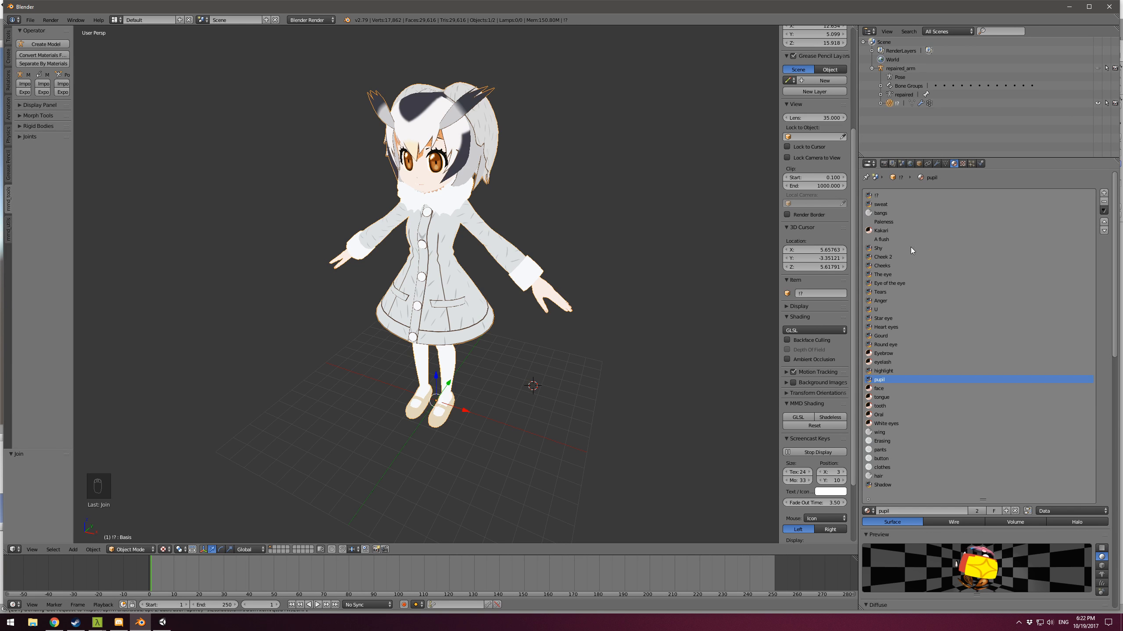
Step: In Edit Mode, select the faces assigned to the !? and sweat materials and to those from Shy through Cheeks
left_click(878, 195)
key("Tab")
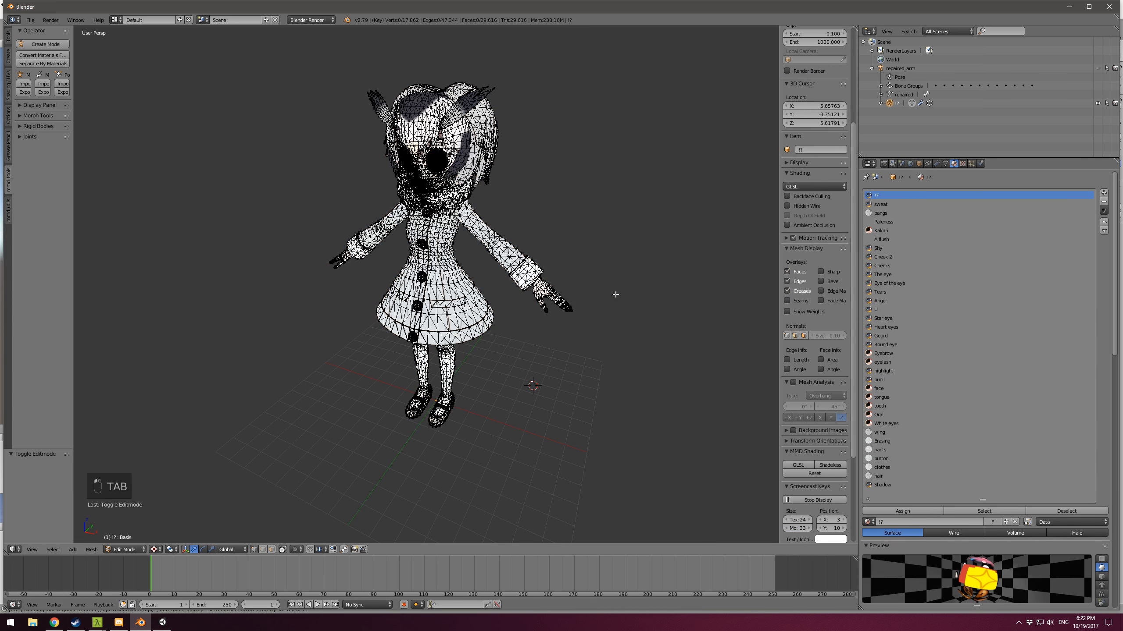
middle_click_drag(608, 292, 647, 314)
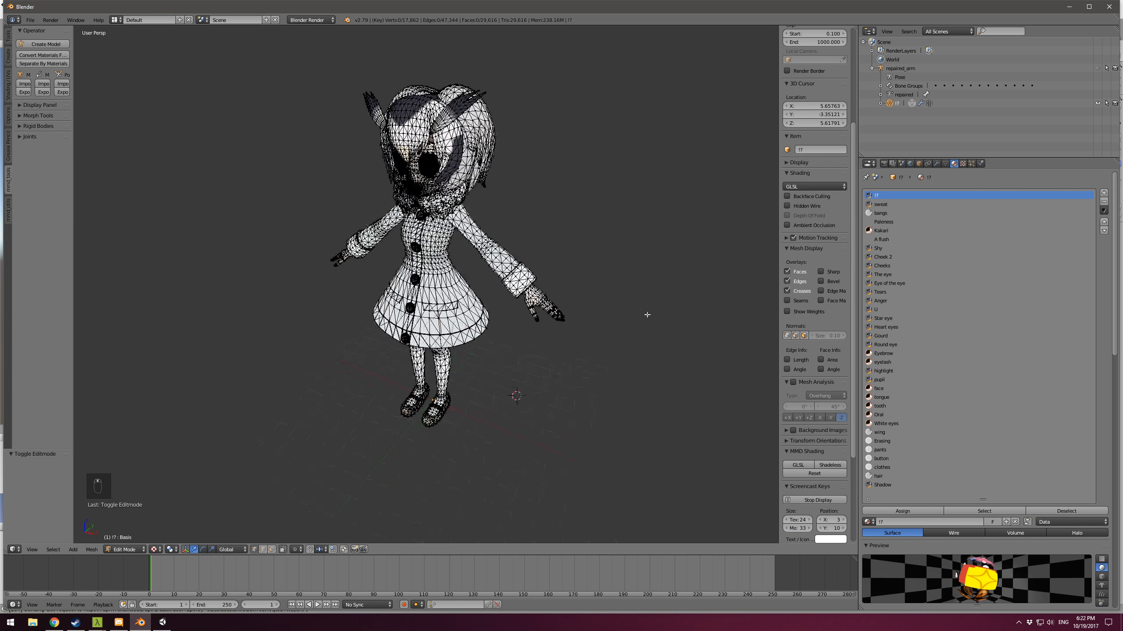
left_click(961, 512)
left_click(898, 205)
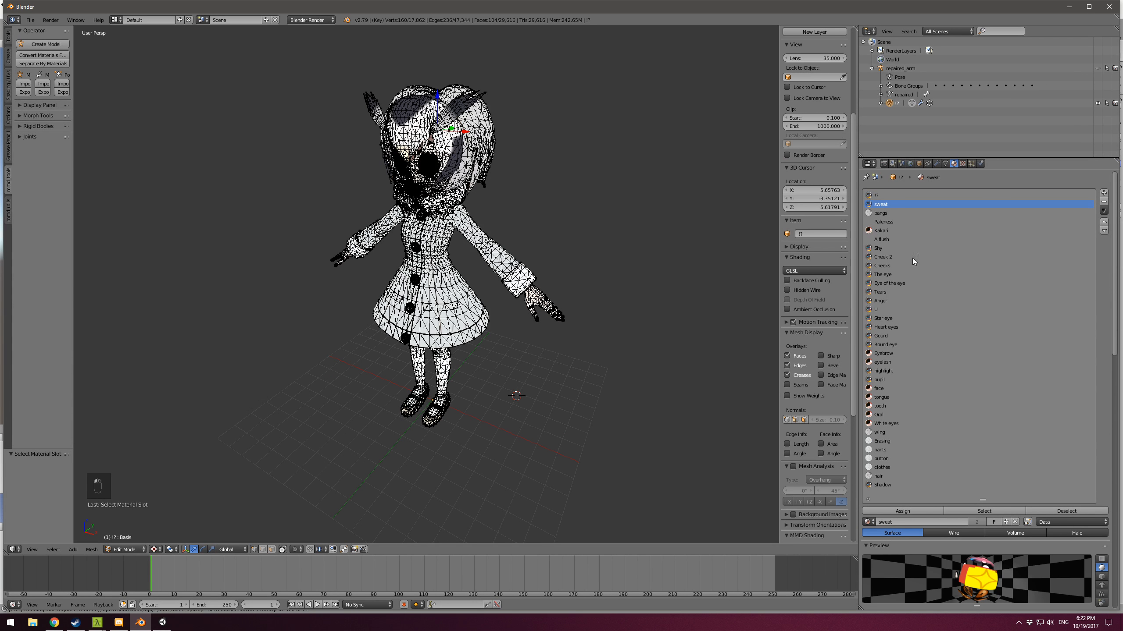
left_click(984, 512)
left_click(884, 256)
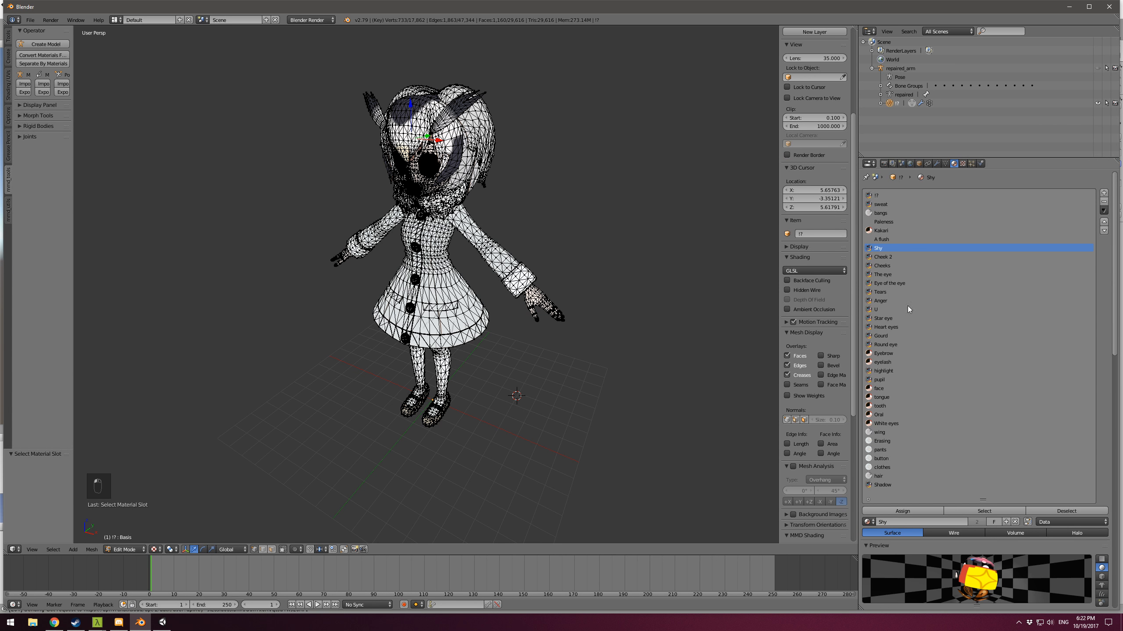
left_click(990, 512)
key("Down")
key("Down")
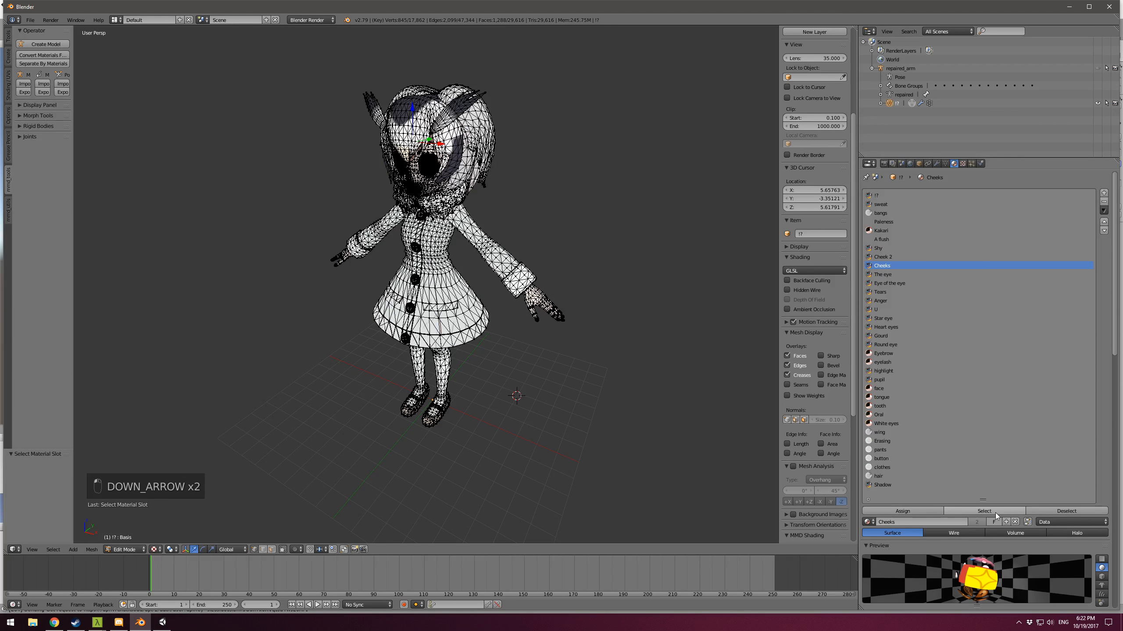
left_click(990, 512)
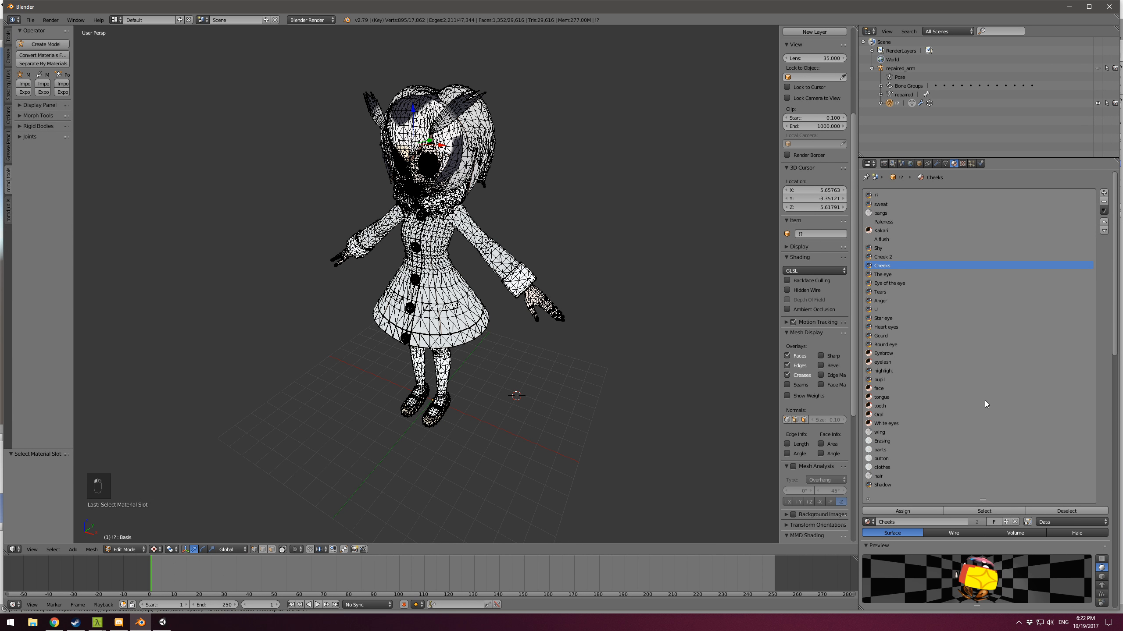
Step: Add the faces of the materials from The eye down to the one just above Star eye to the selection
key("Down")
left_click(1001, 508)
key("Down")
left_click(1000, 510)
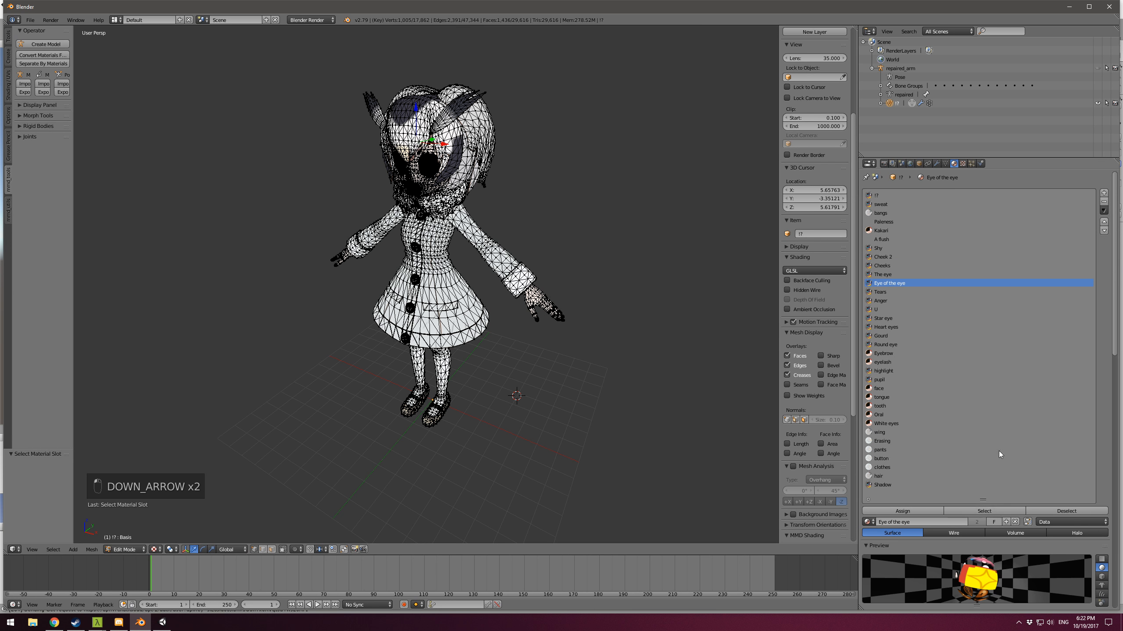
key("Down")
left_click(996, 512)
key("Down")
key("Down")
left_click(986, 510)
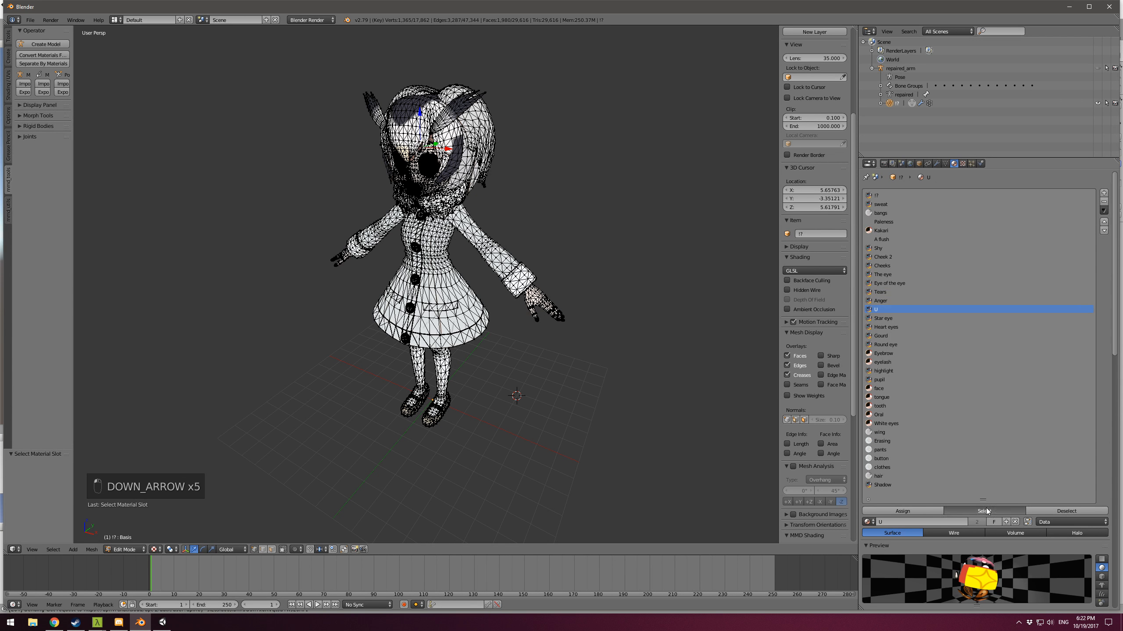
Step: Extend the face selection with the materials from Star eye through Round eye
key("Down")
left_click(985, 510)
key("Down")
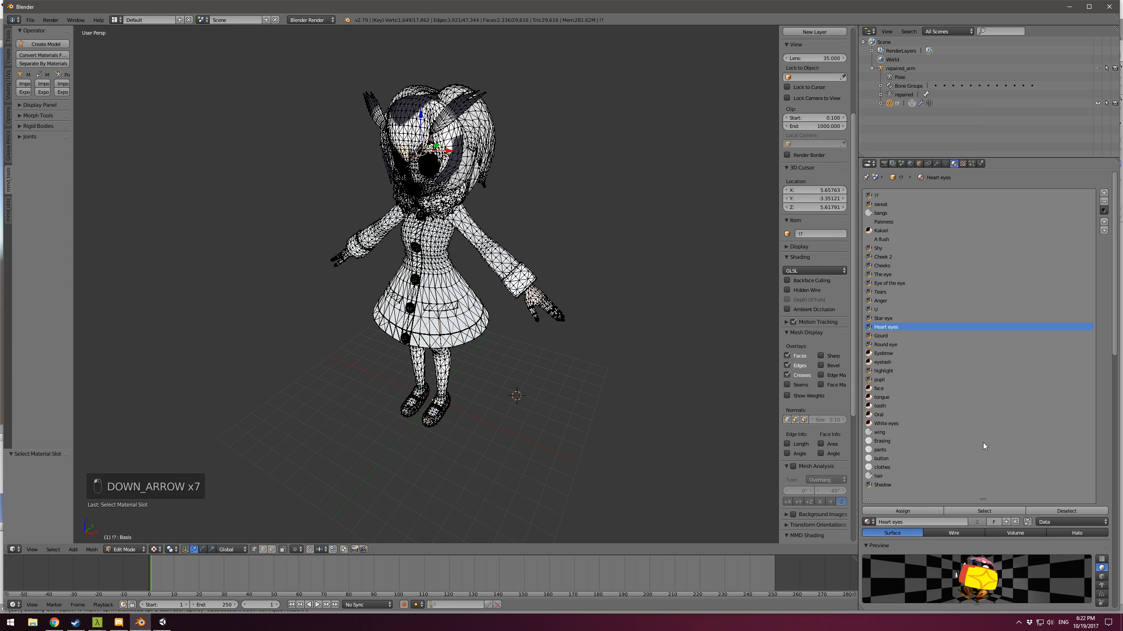
left_click(985, 511)
key("Down")
left_click(985, 512)
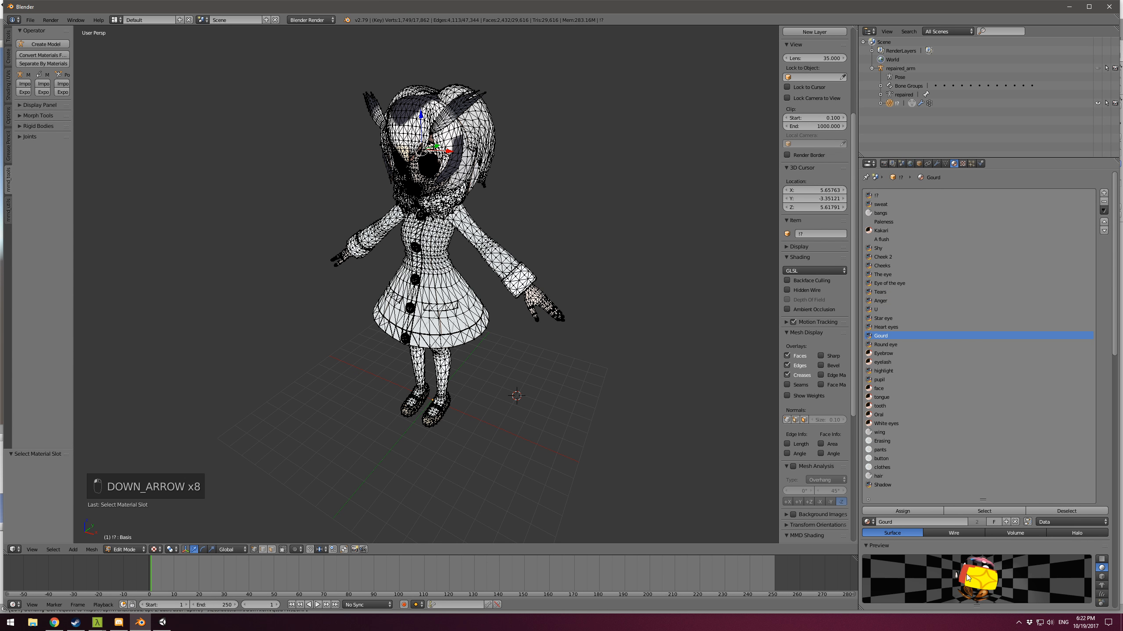
key("Down")
left_click(984, 512)
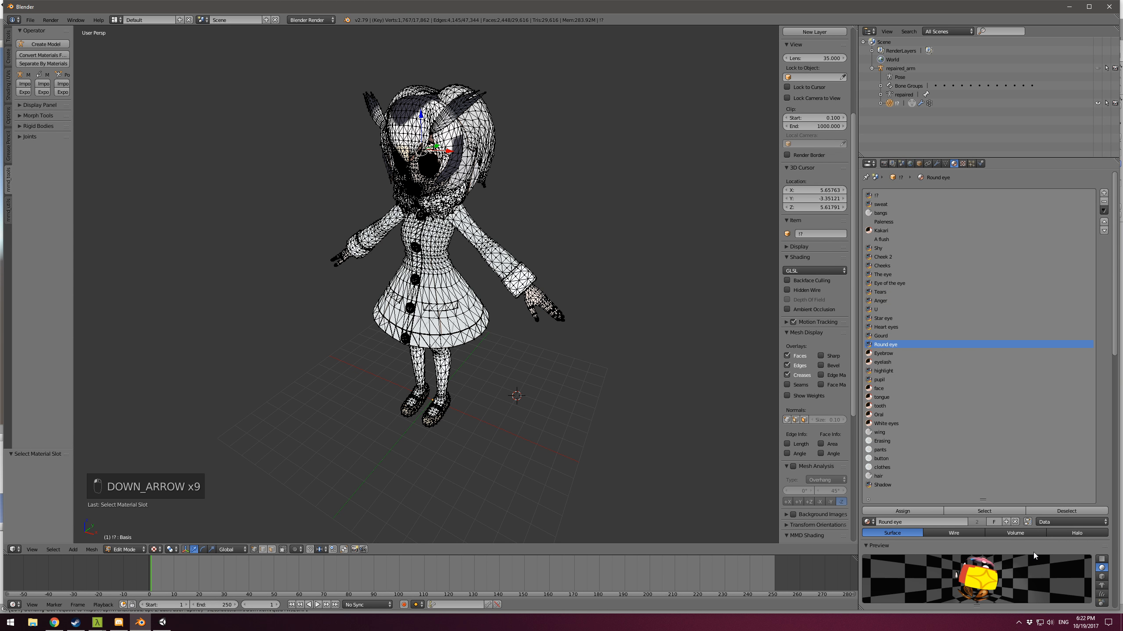
Step: Preview the Round eye material on a flat plane, and add the highlight, pupil and Shadow faces to the selection
left_click(1102, 561)
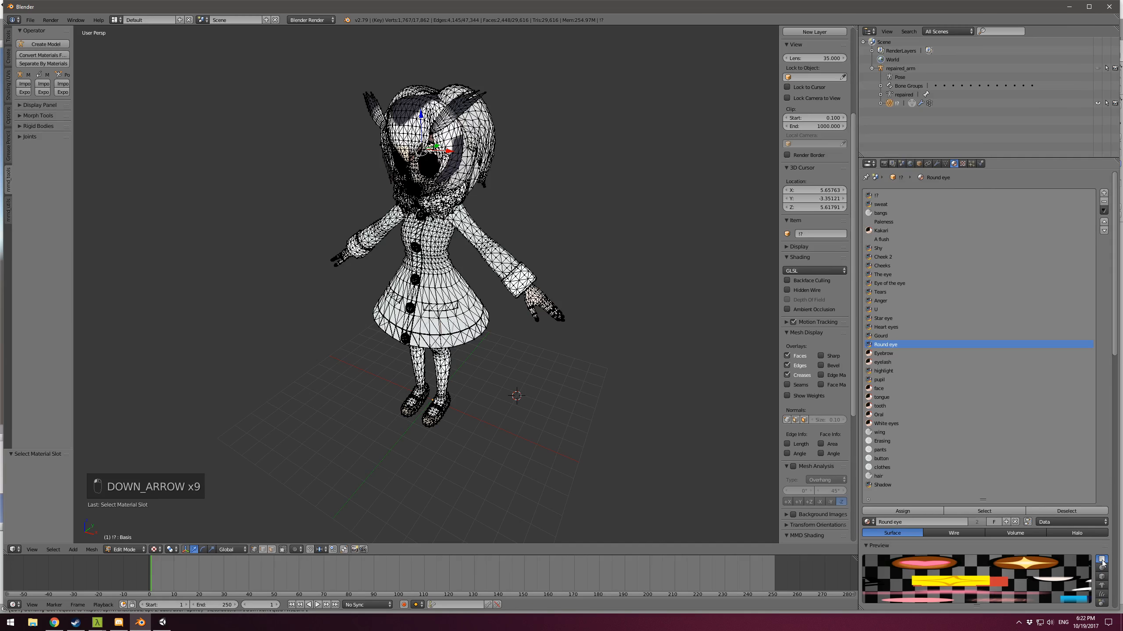
left_click(901, 370)
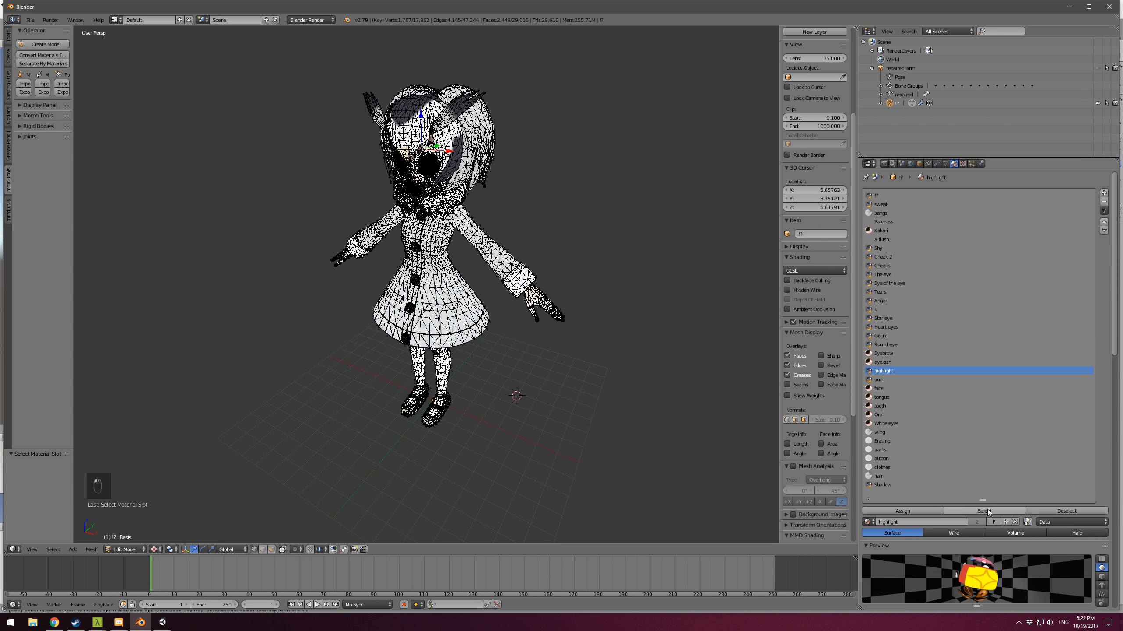
left_click(989, 511)
left_click(906, 380)
left_click(976, 511)
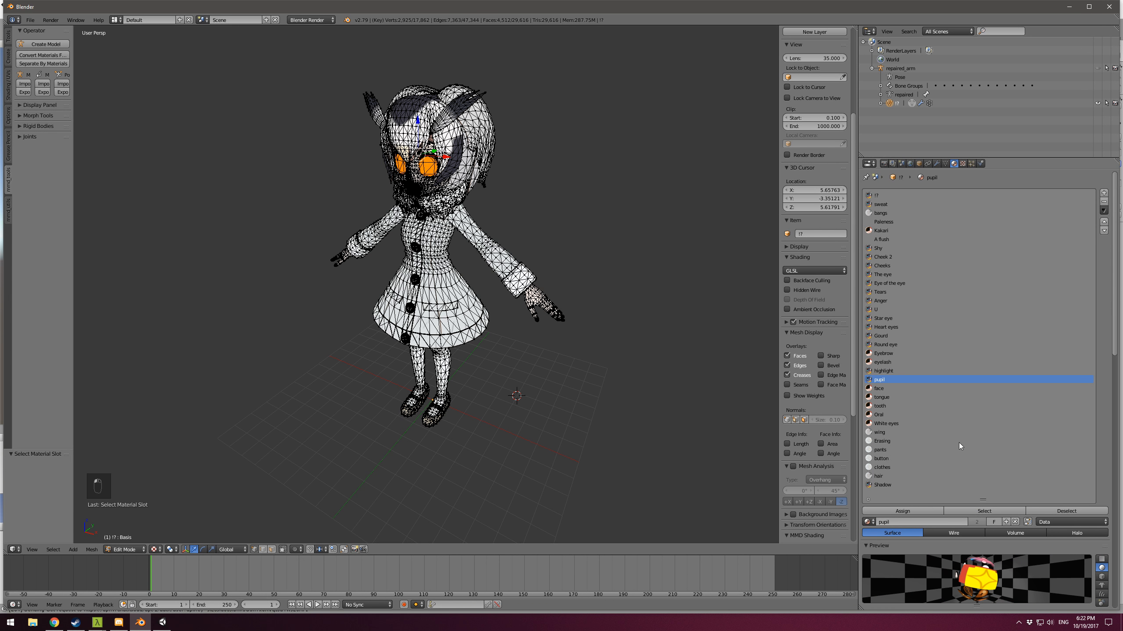
left_click(897, 484)
left_click(984, 511)
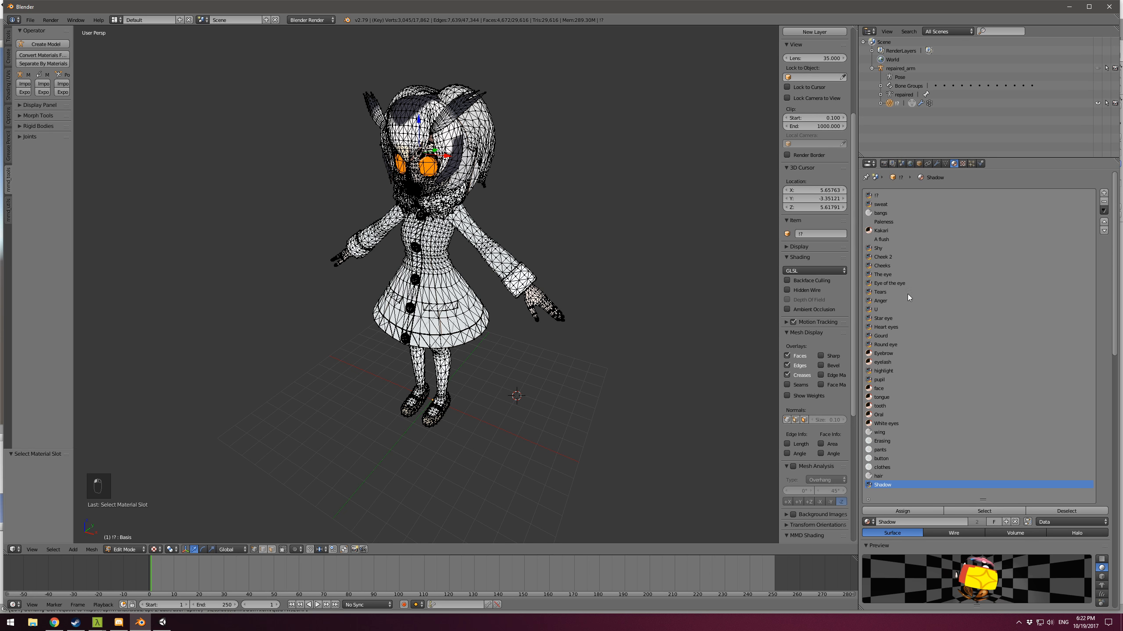
Step: Assign all the selected faces to the !? material and return to Object Mode
middle_click_drag(689, 251, 764, 281)
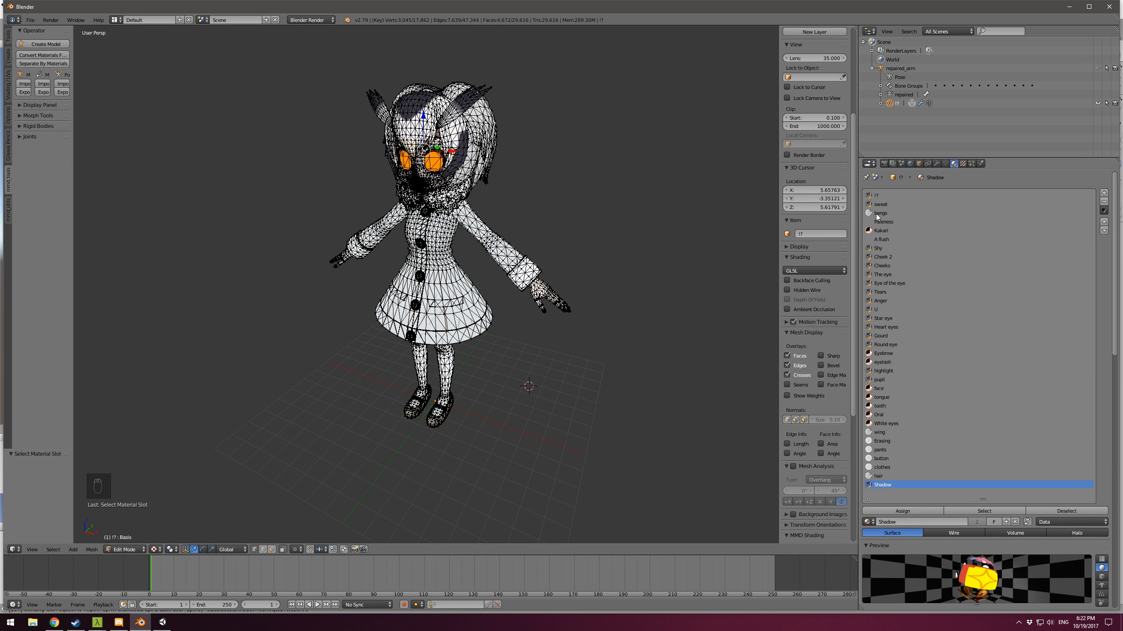
left_click(876, 195)
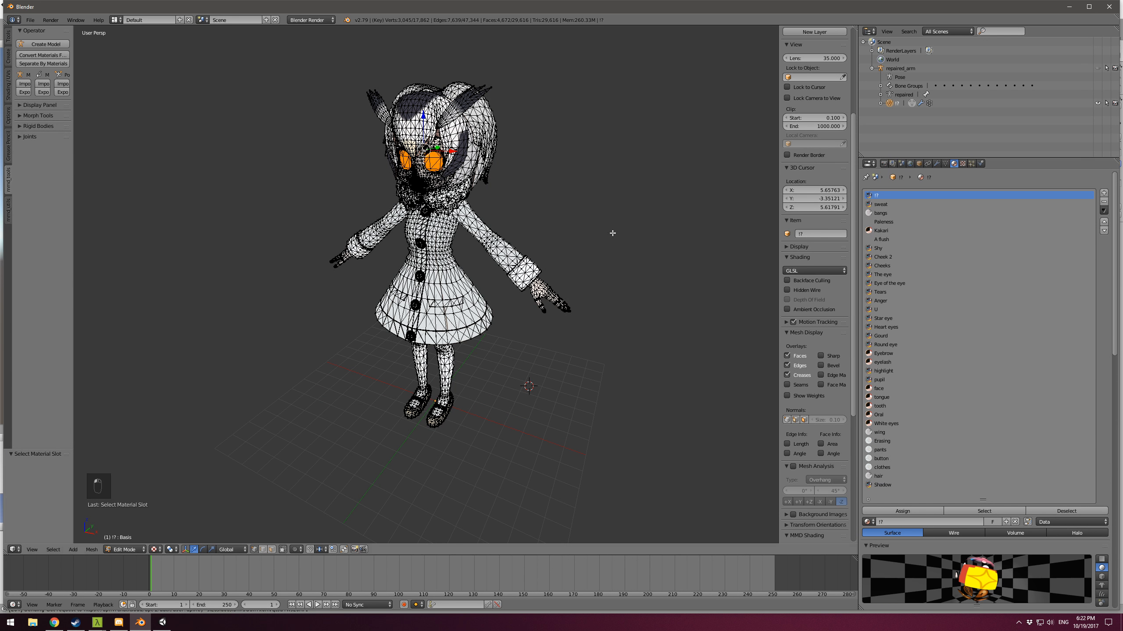
left_click(903, 512)
key("Tab")
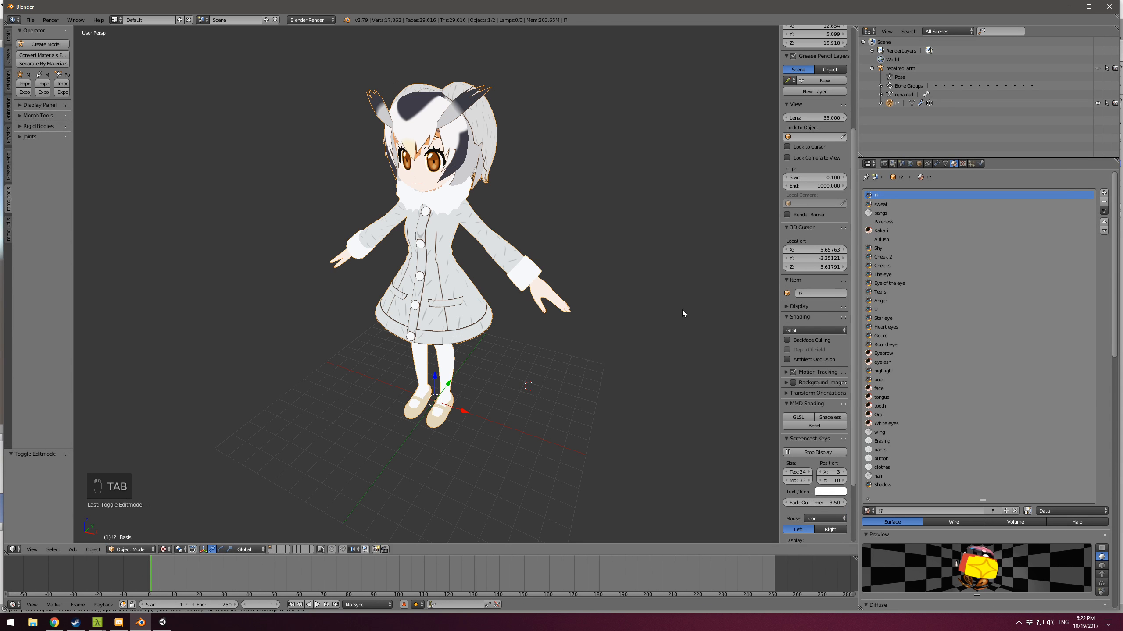
Step: Rename the !? material to Eyes
double_click(879, 197)
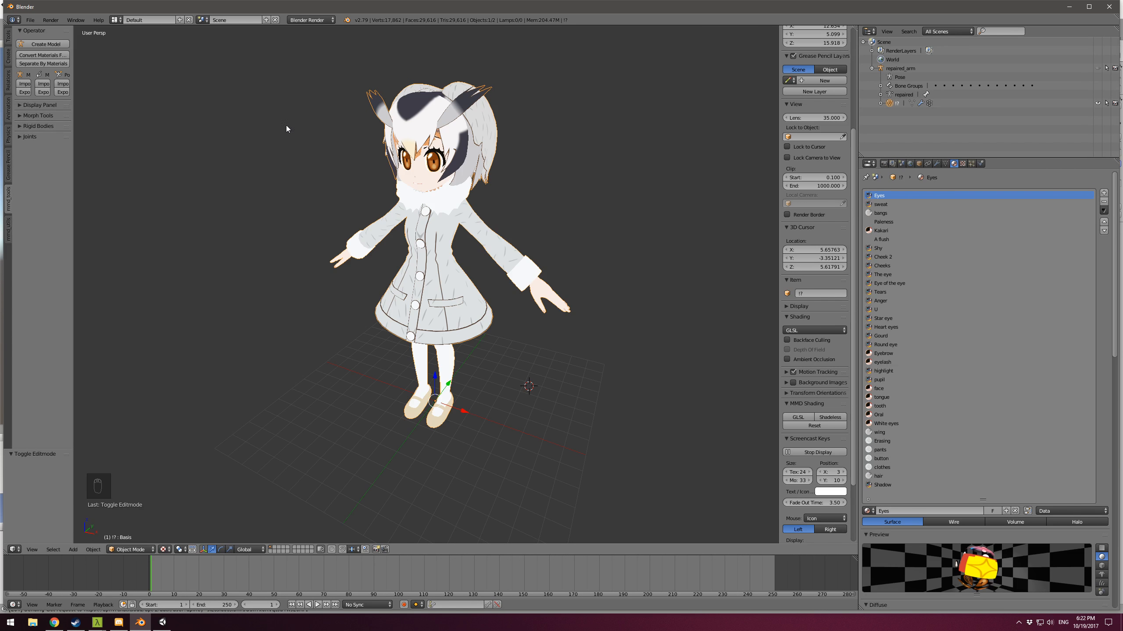
Step: Filter the add-ons in the user preferences by "material" and save the user settings
key("ctrl+alt+u")
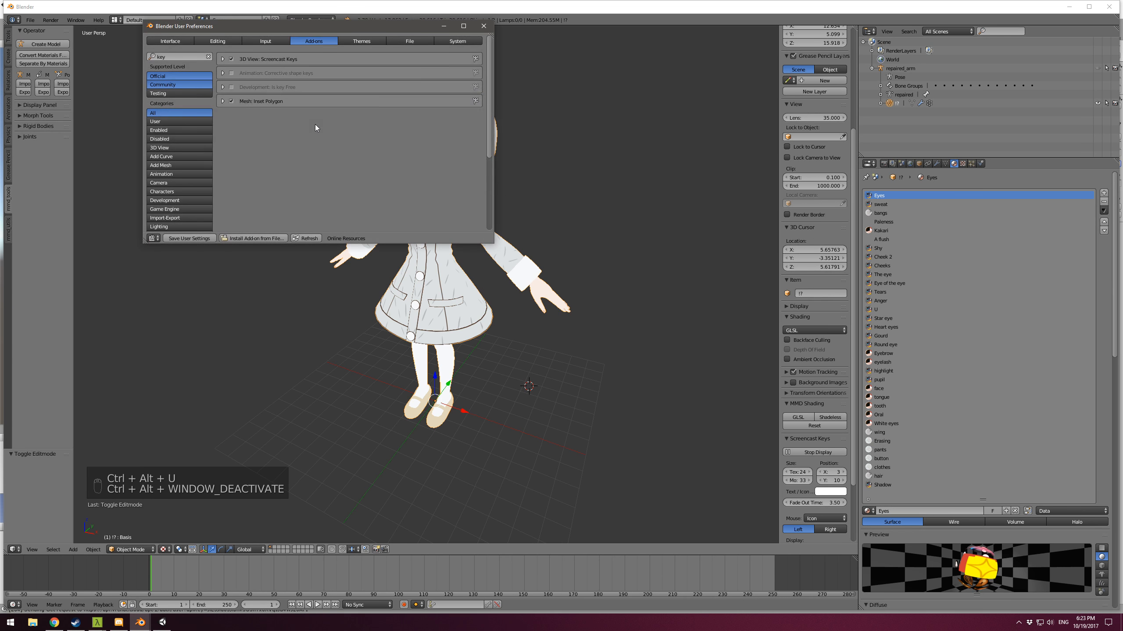
key("BackSpace")
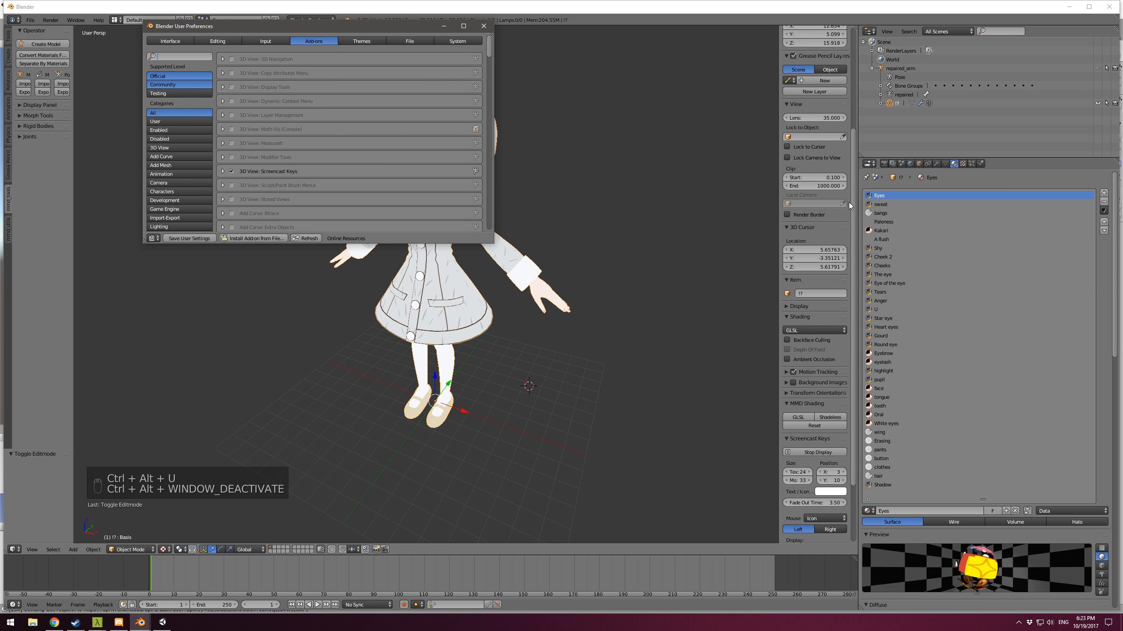
type("mat")
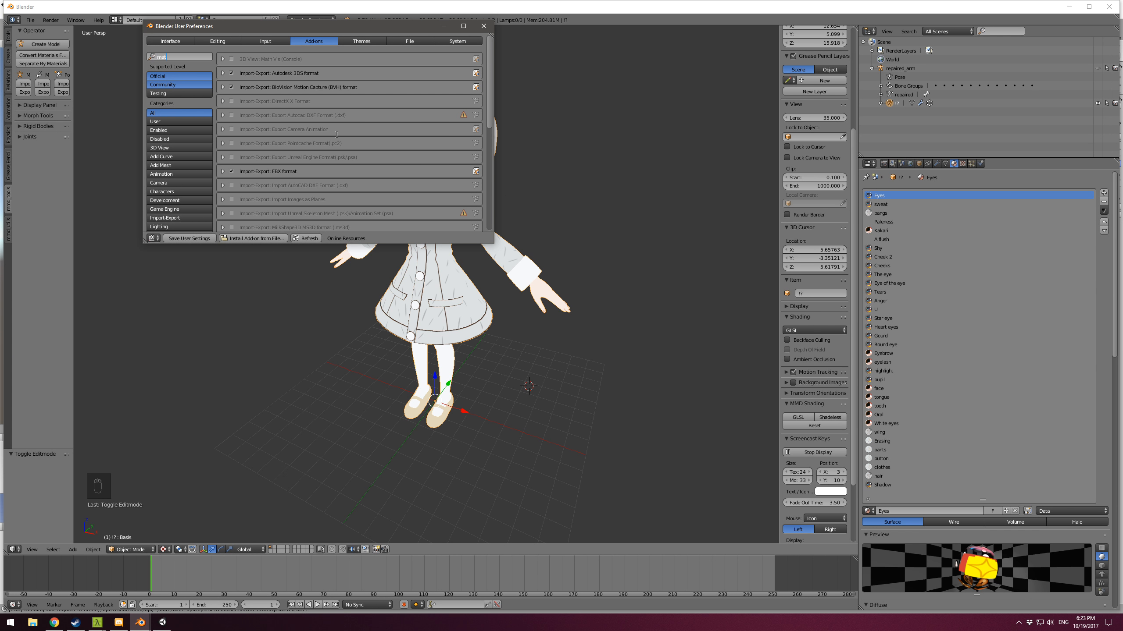
type("erial")
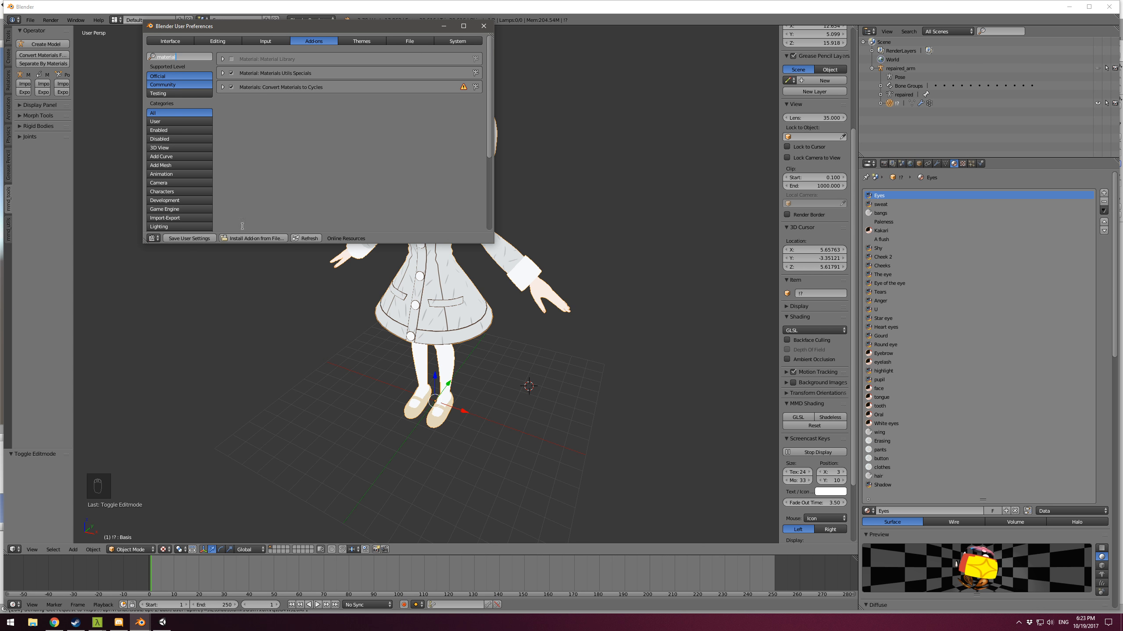
left_click(198, 239)
left_click(484, 26)
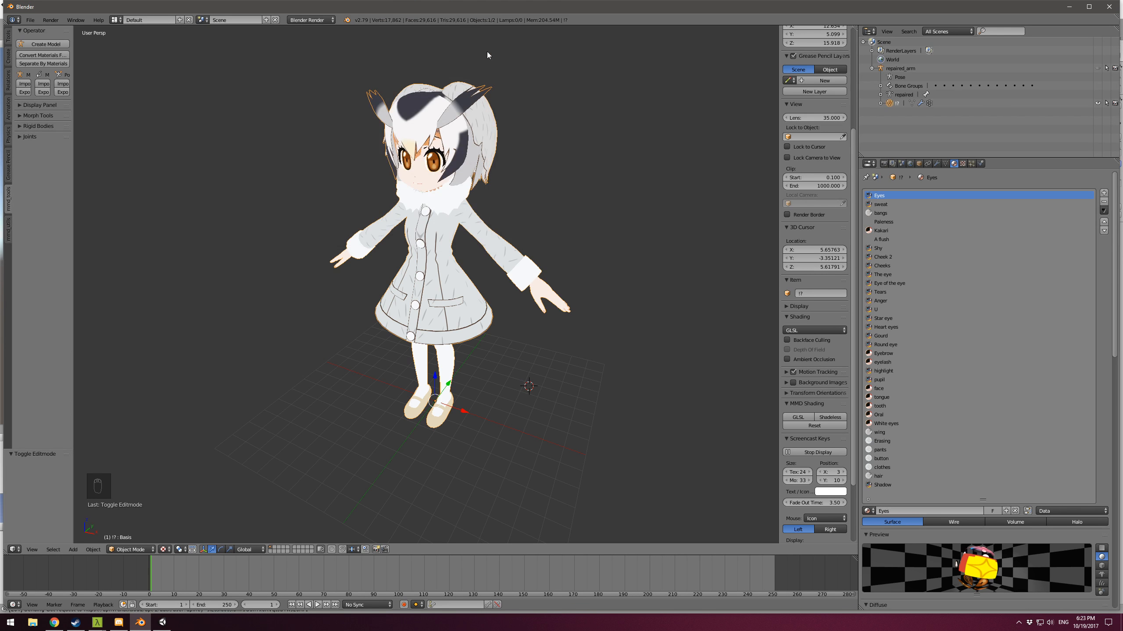
Step: Clean the mesh's material slots to remove the unused ones
left_click(1104, 212)
mouse_move(1061, 305)
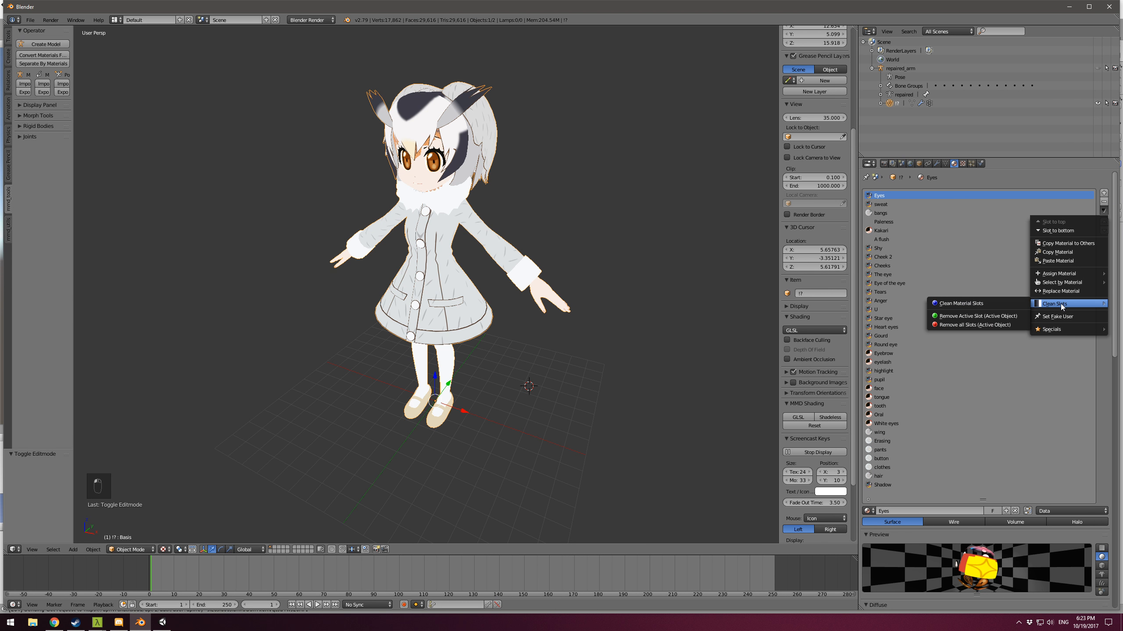
left_click(1003, 305)
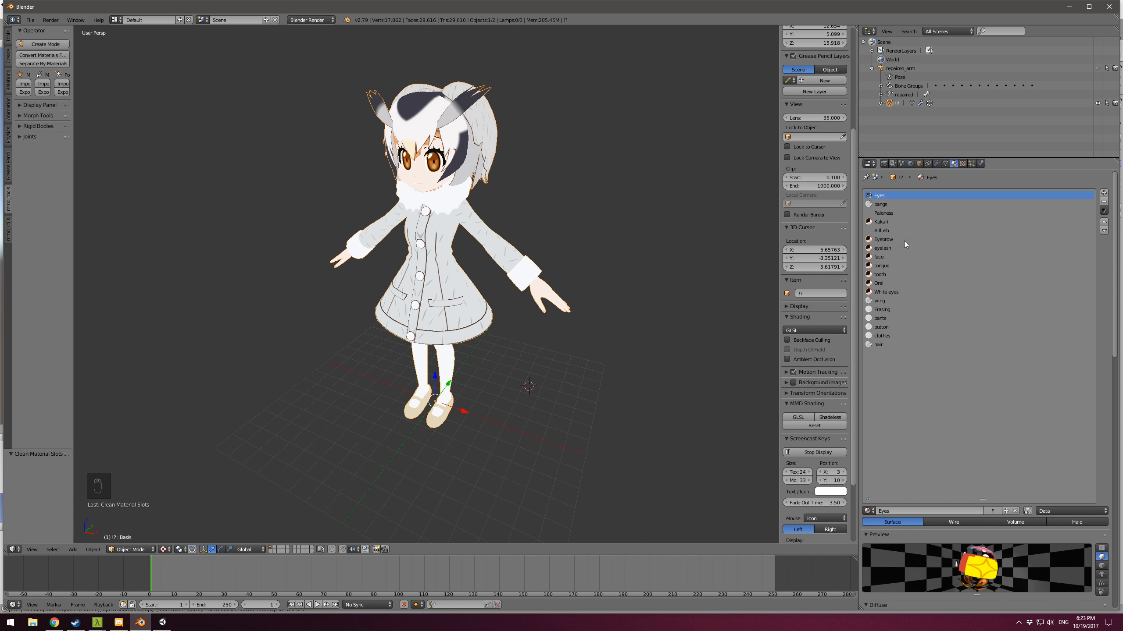
Step: In Edit Mode, clear the selection and select the faces of the bangs, wing and hair materials
middle_click_drag(569, 226, 578, 226)
left_click(880, 204)
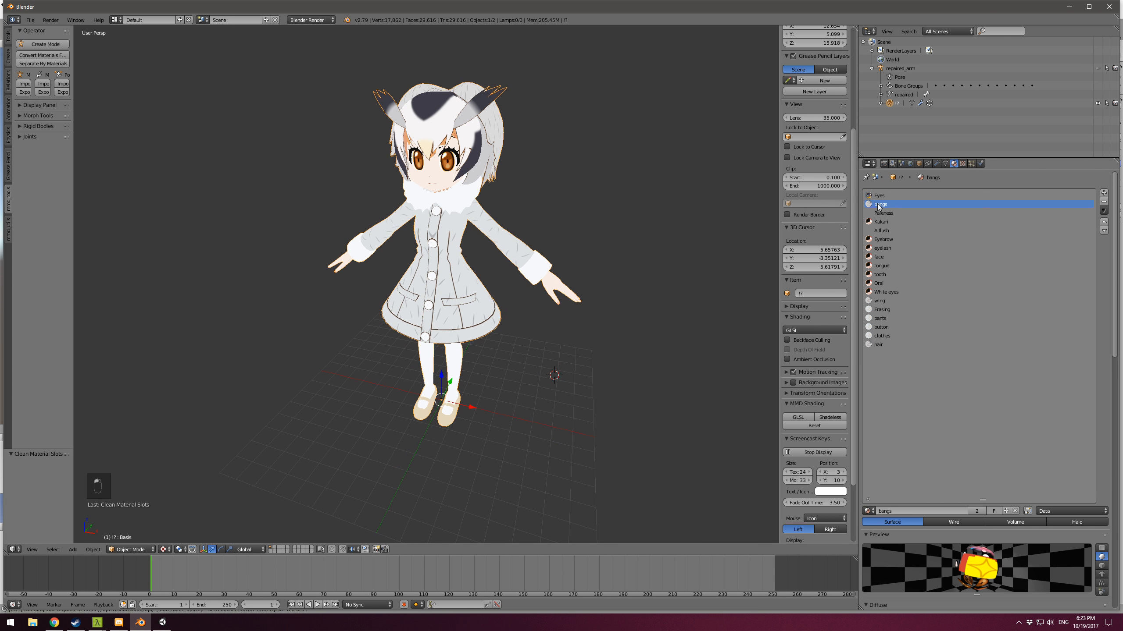
key("Tab")
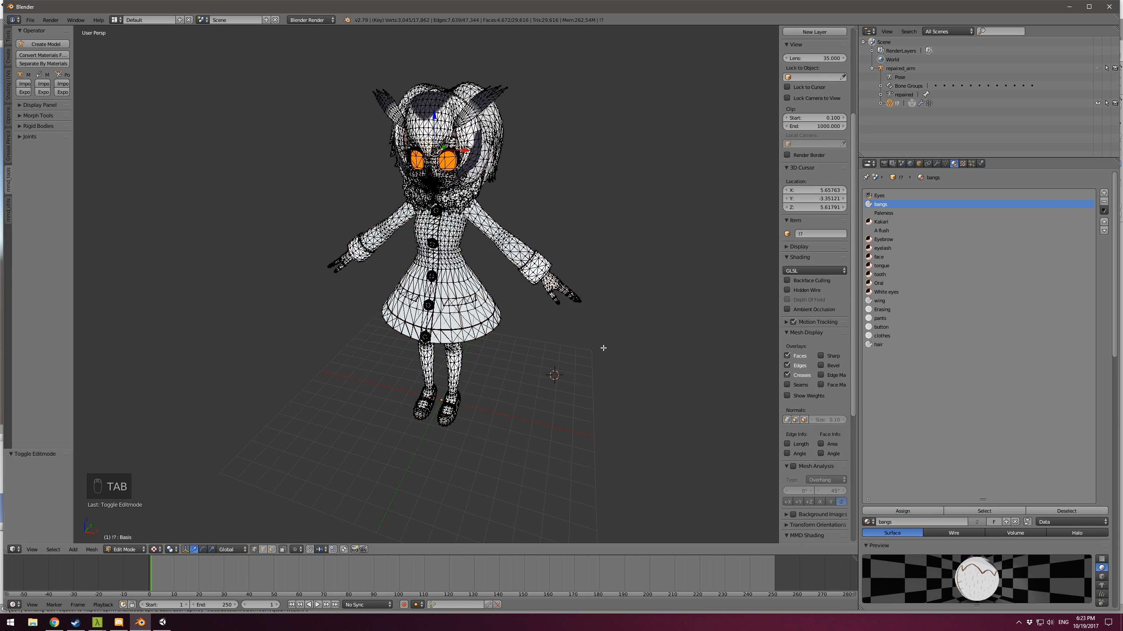
key("a")
key("a")
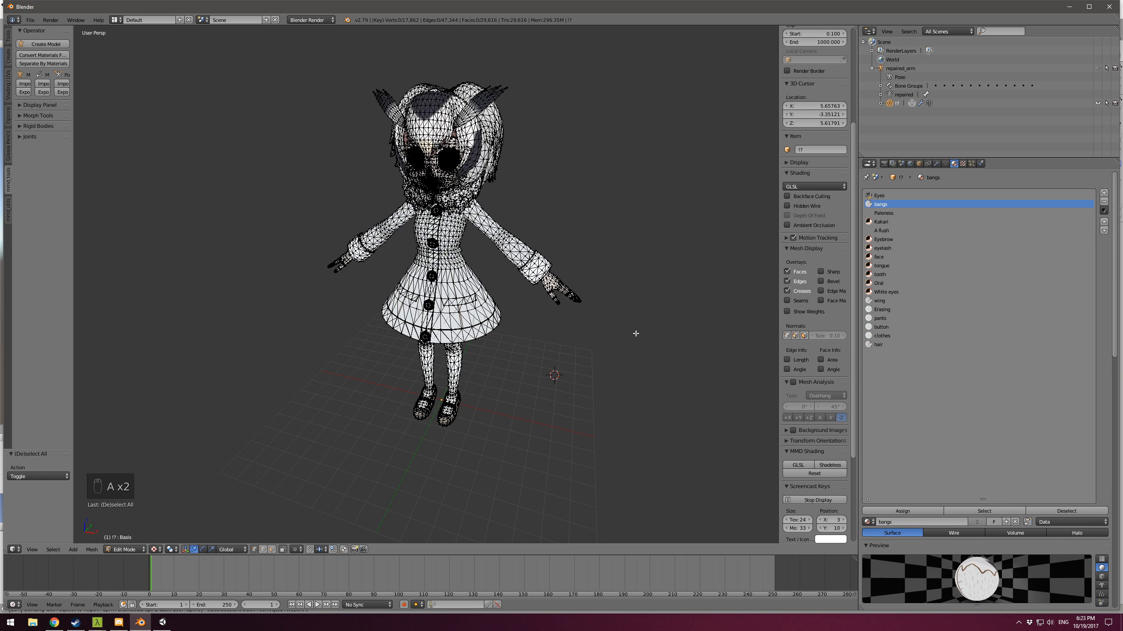
left_click(984, 511)
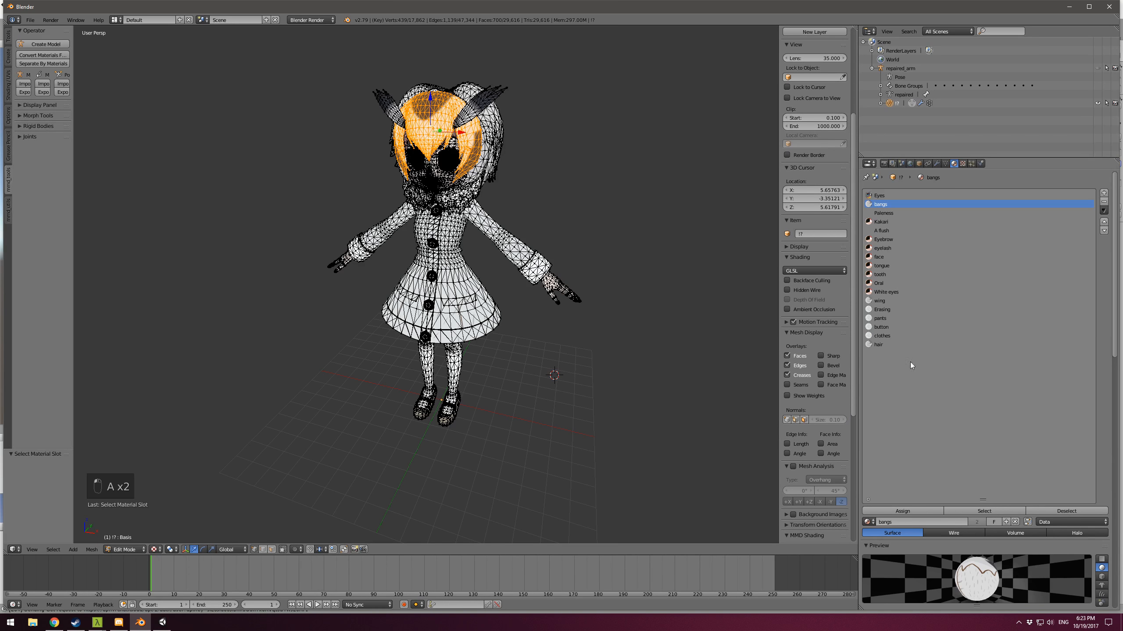
left_click(880, 345)
left_click(974, 511)
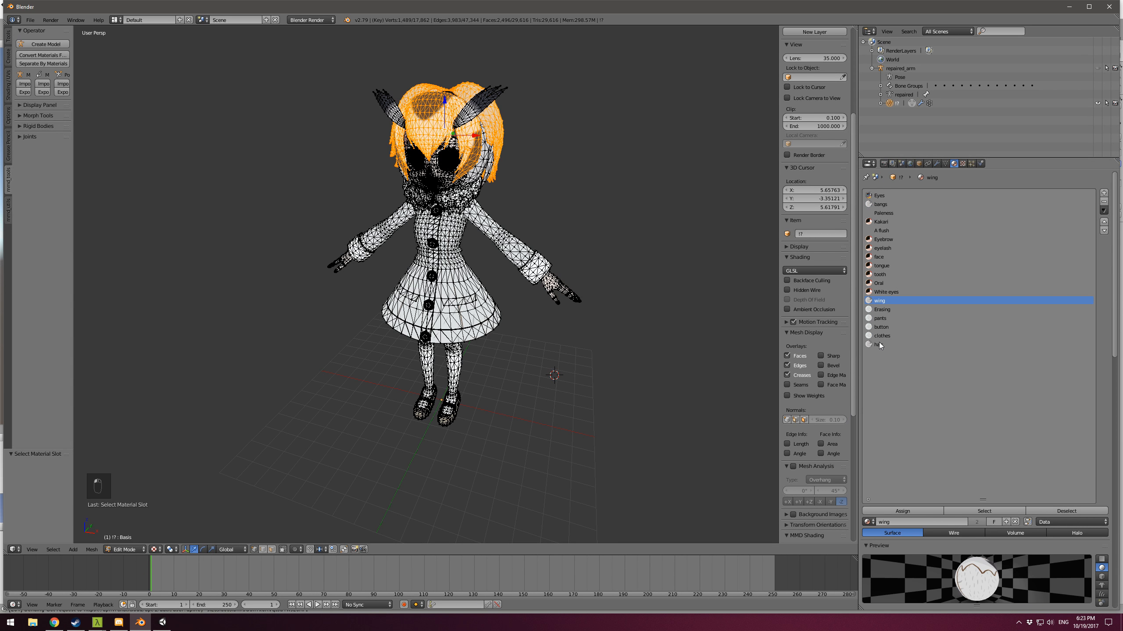
left_click(974, 512)
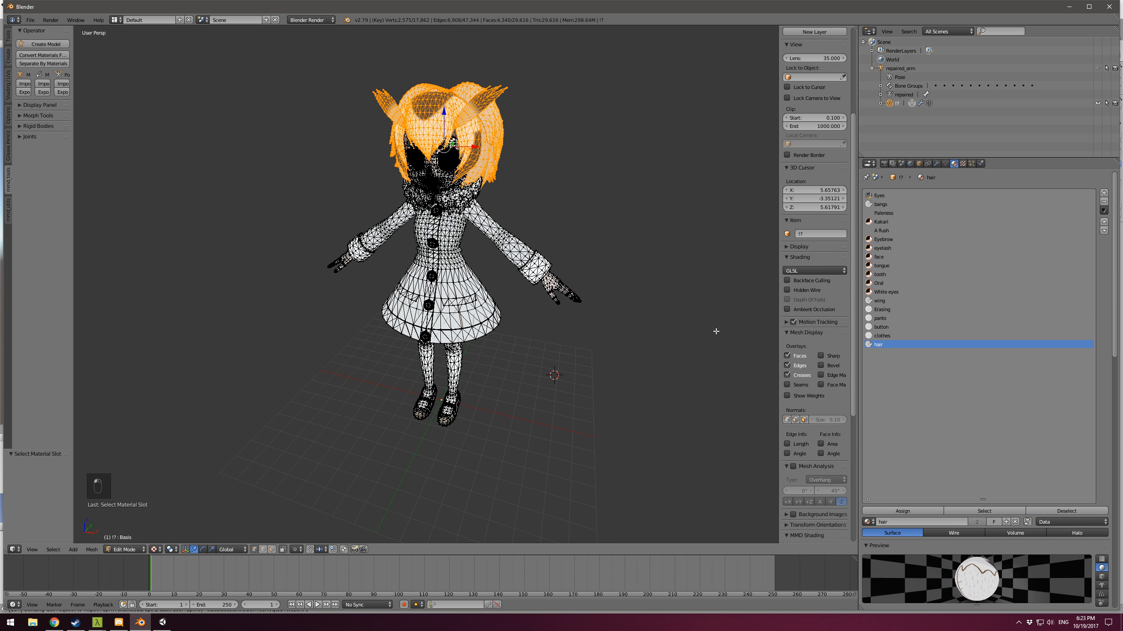
Step: Preview the hair material on a flat plane, assign the selected faces to it and return to Object Mode
middle_click_drag(716, 331, 694, 338)
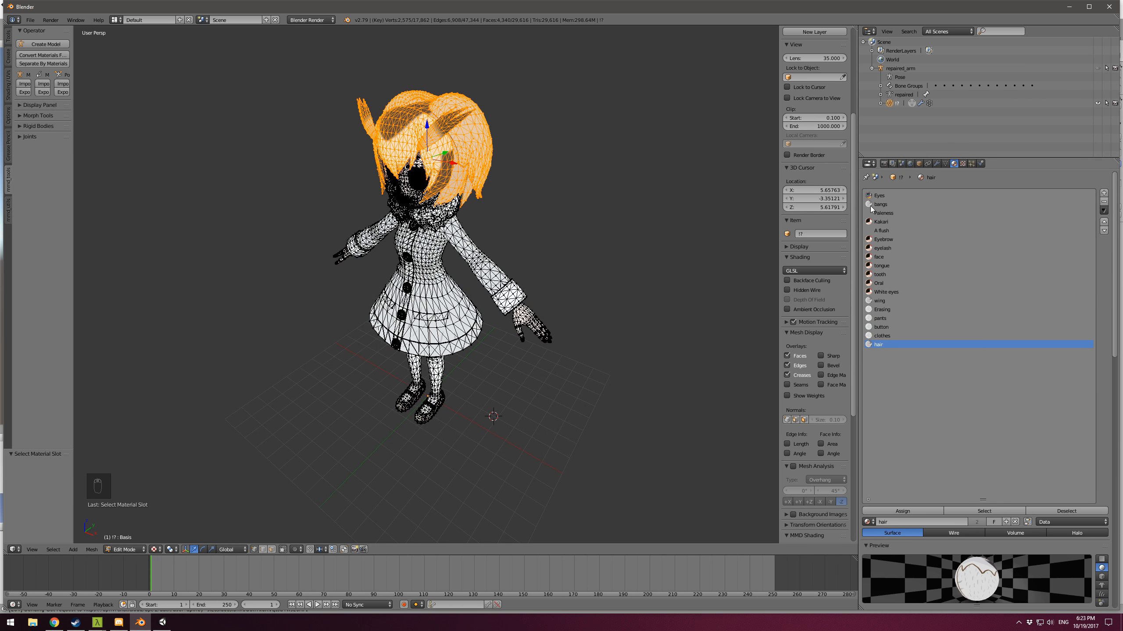
middle_click_drag(569, 317, 591, 306)
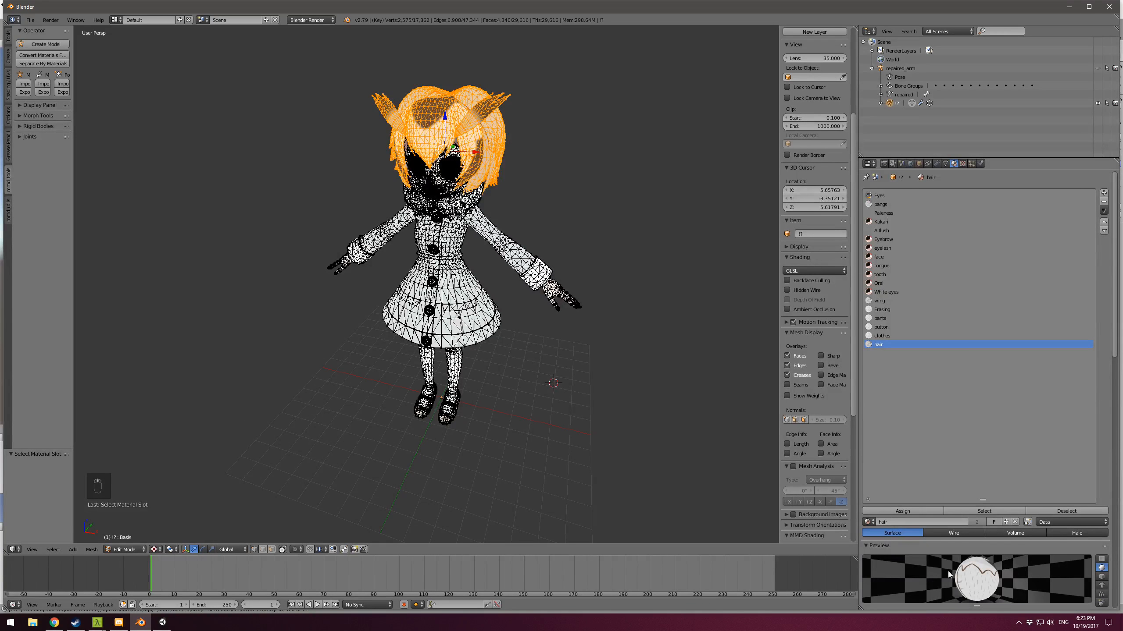
left_click(1102, 560)
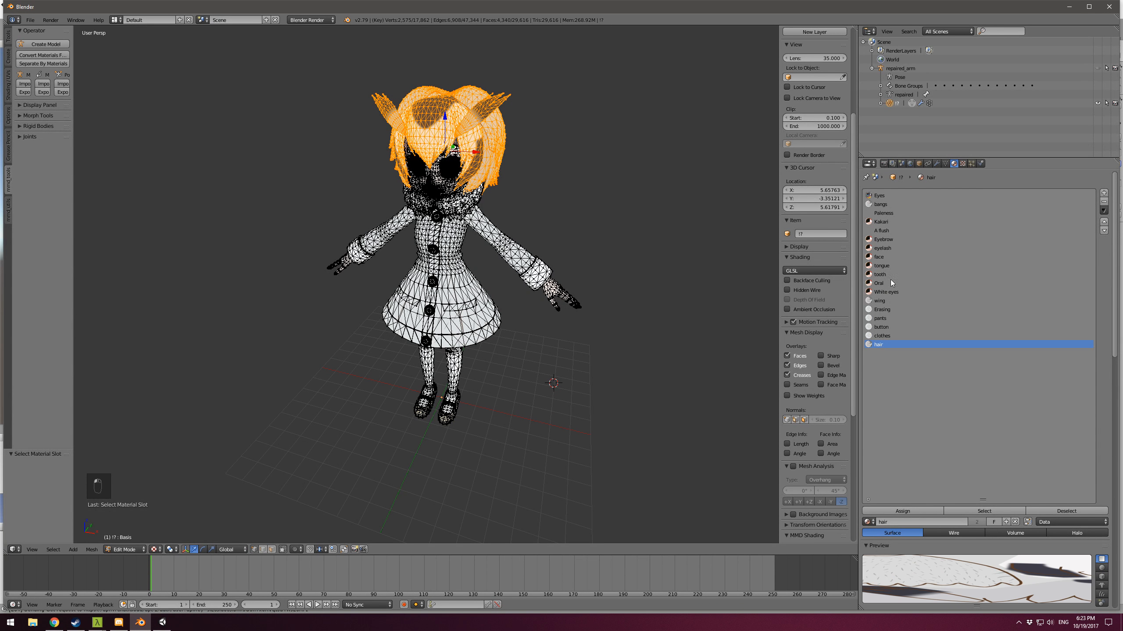
left_click(903, 511)
key("Tab")
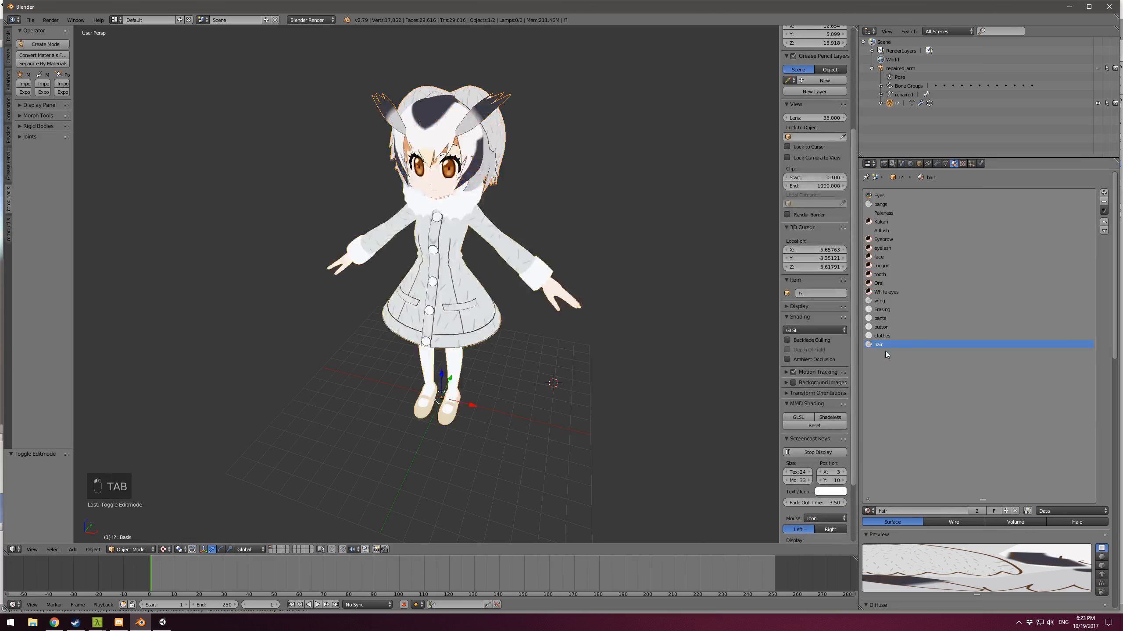
Step: Rename the hair material to Hair and clean the unused material slots
type("Ha")
left_click(1103, 210)
mouse_move(1065, 304)
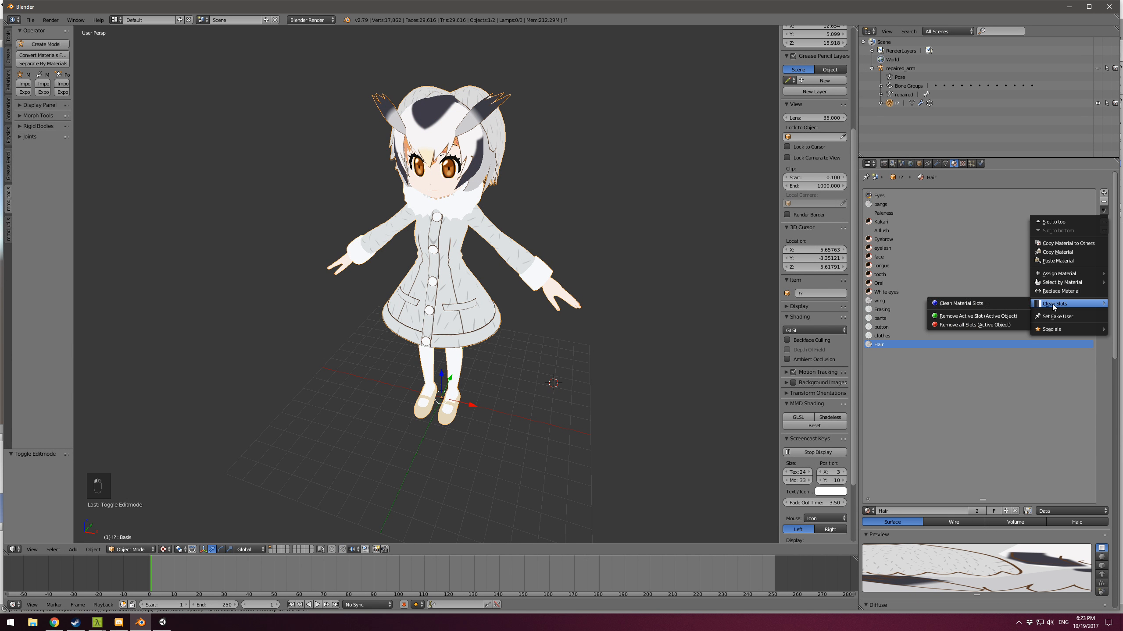
left_click(993, 304)
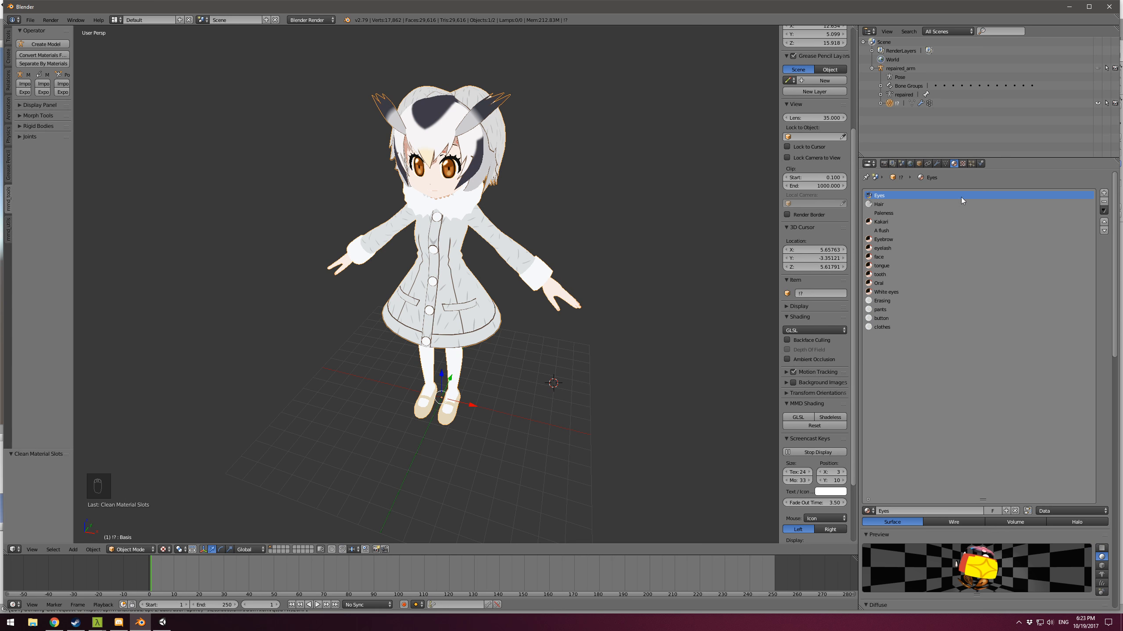
Step: Check the Hair and Eyes materials and shorten the material slot list to make room for the material settings
left_click(875, 205)
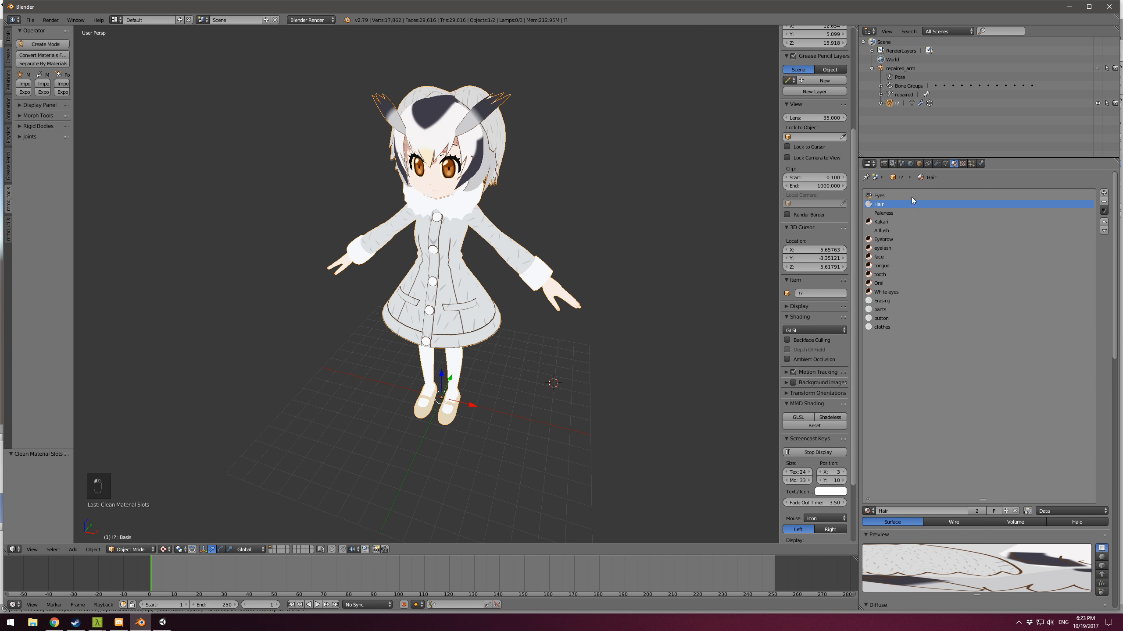
left_click(887, 197)
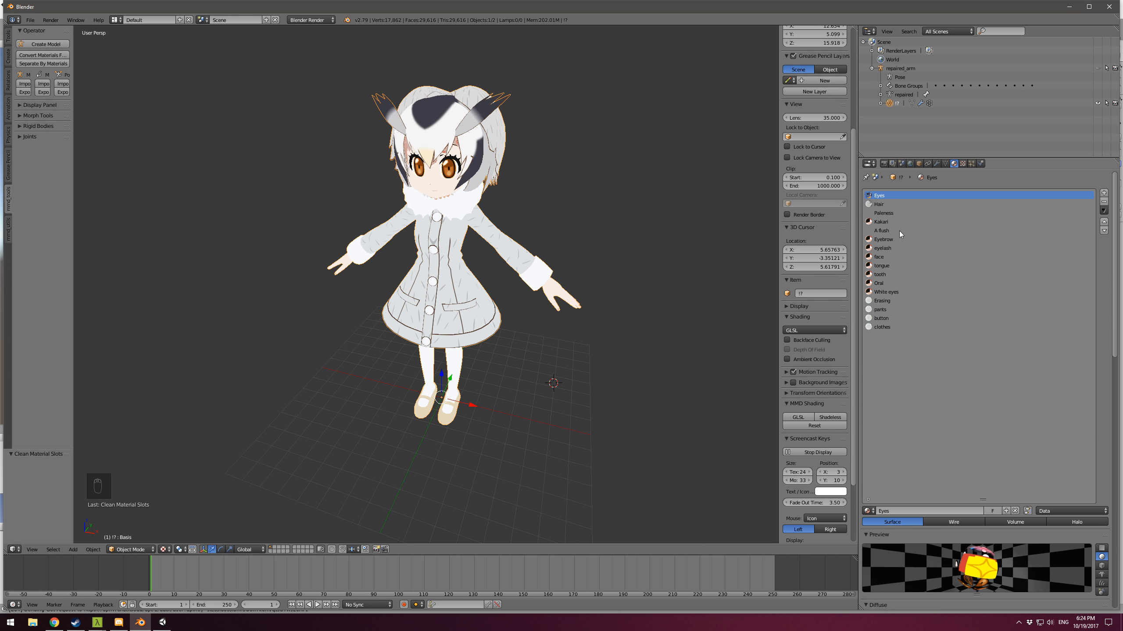
left_click_drag(985, 502, 984, 361)
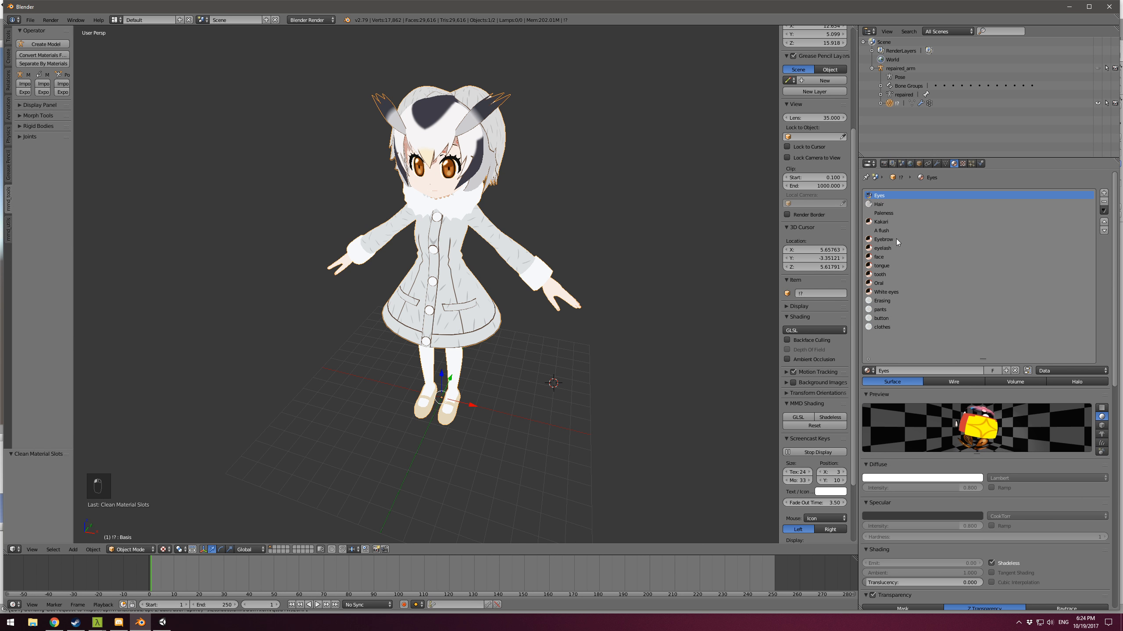
Step: In Edit Mode, clear the selection and select the faces of the Kakari and Eyebrow materials
left_click(887, 221)
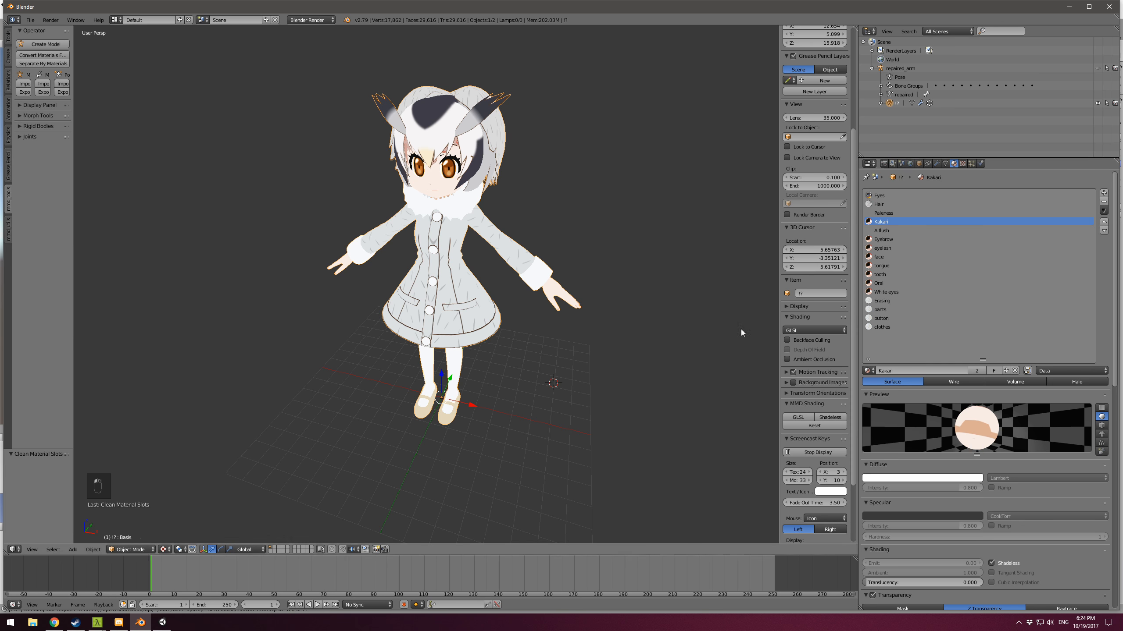
key("Tab")
key("a")
key("a")
scroll(813, 327, "down", 4)
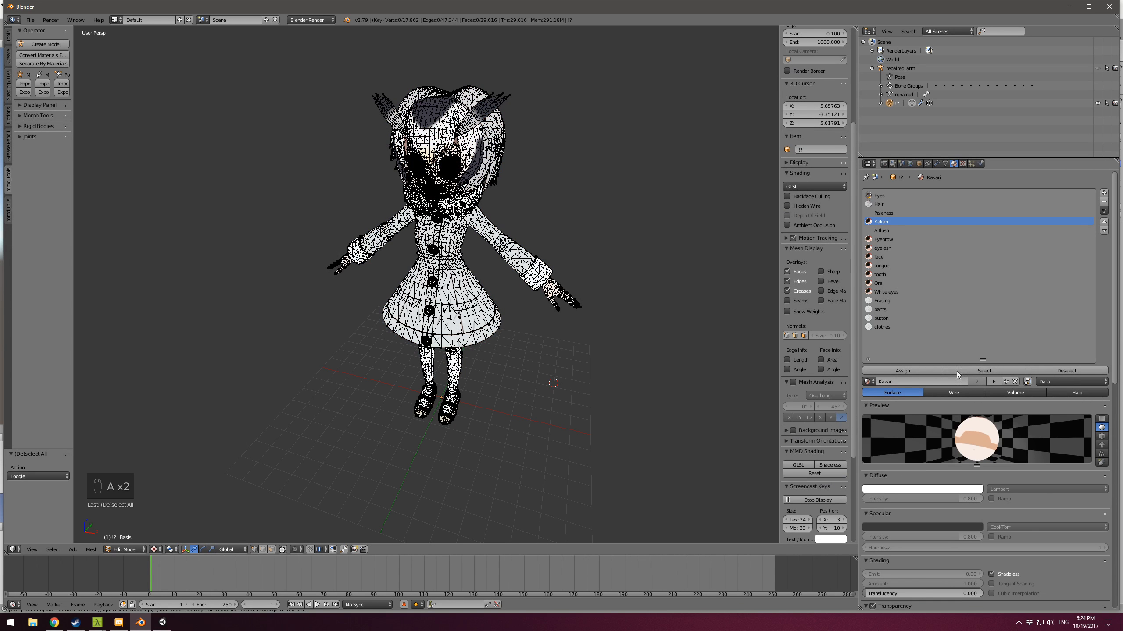
left_click(956, 371)
key("Down")
key("Down")
key("Down")
left_click(975, 372)
Step: Add the faces of the eyelash, face, tongue, tooth, Oral and White eyes materials to the selection
key("Down")
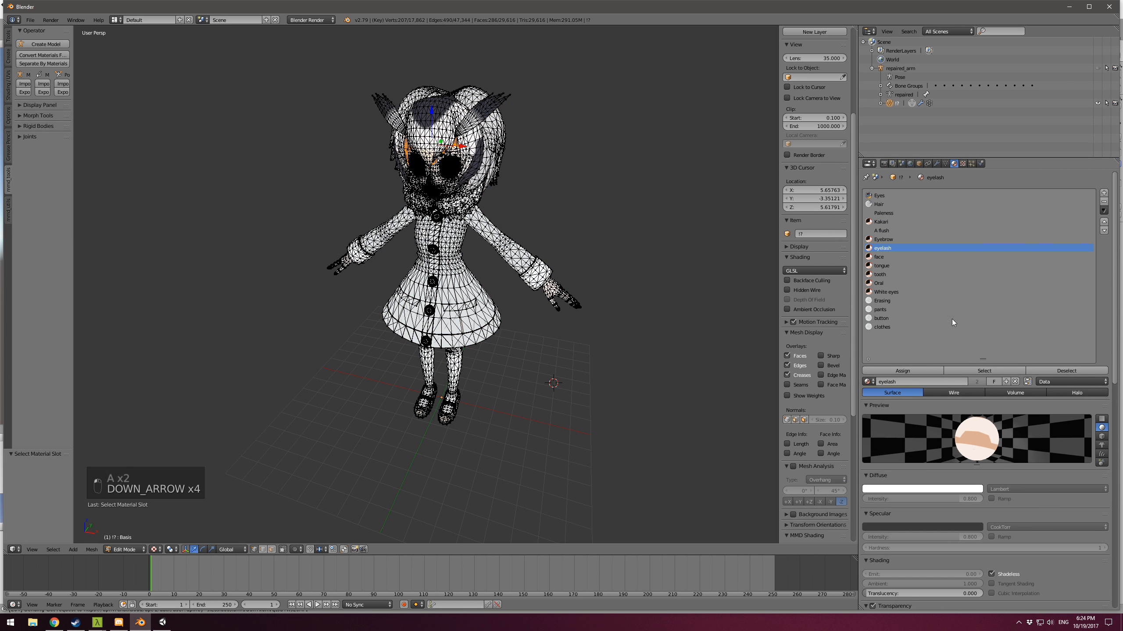
left_click(975, 370)
key("Down")
left_click(968, 369)
key("Down")
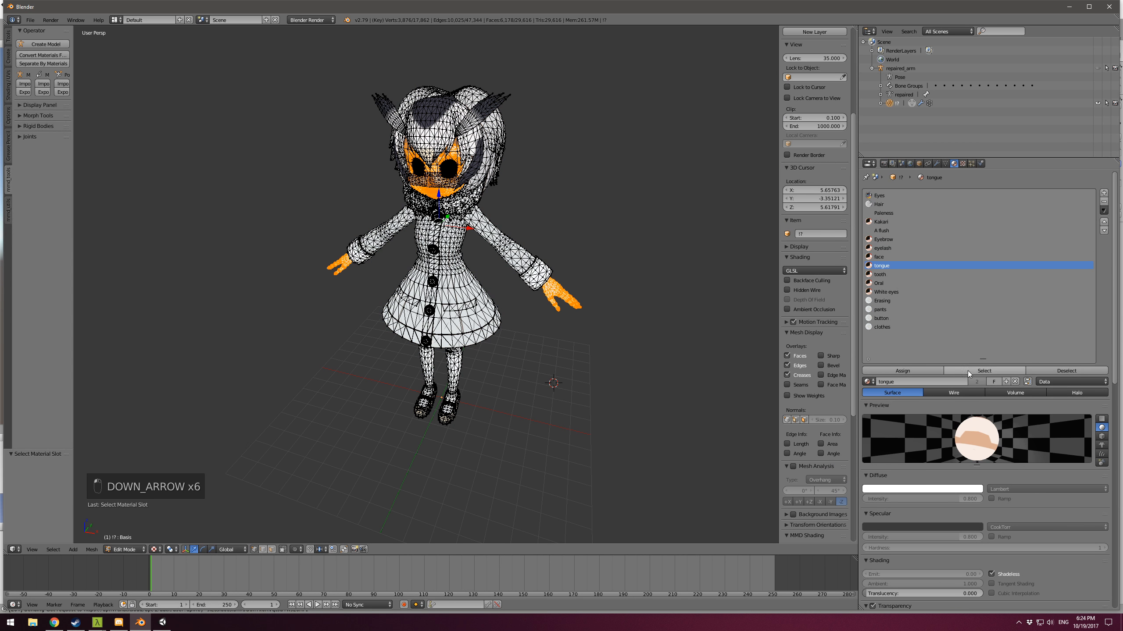
left_click(967, 370)
key("Down")
left_click(968, 371)
key("Down")
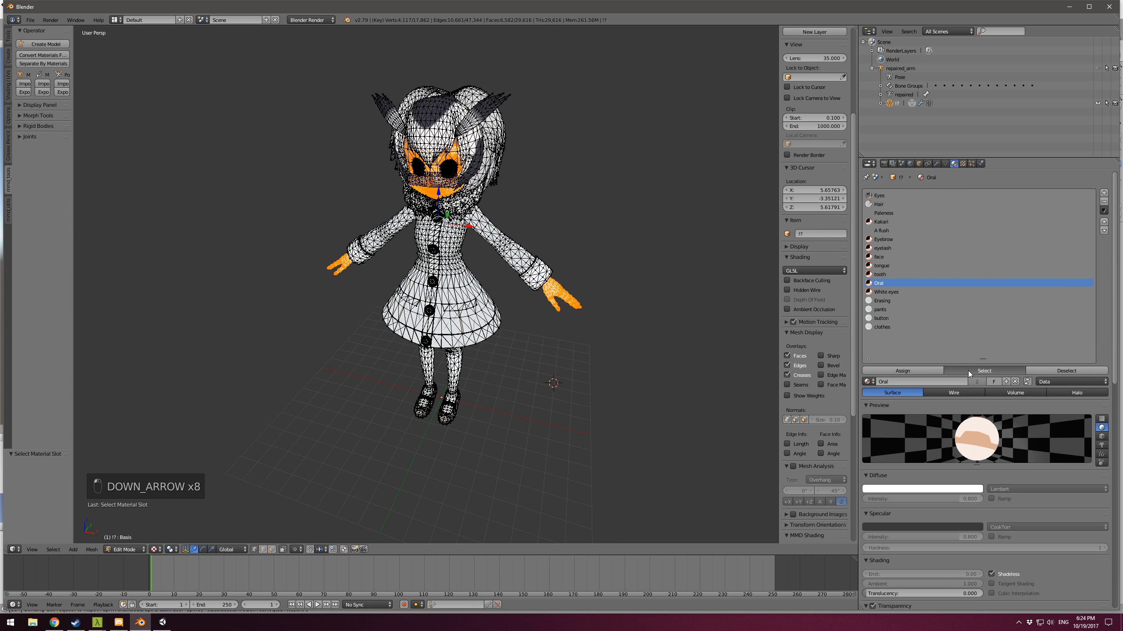
left_click(969, 370)
key("Down")
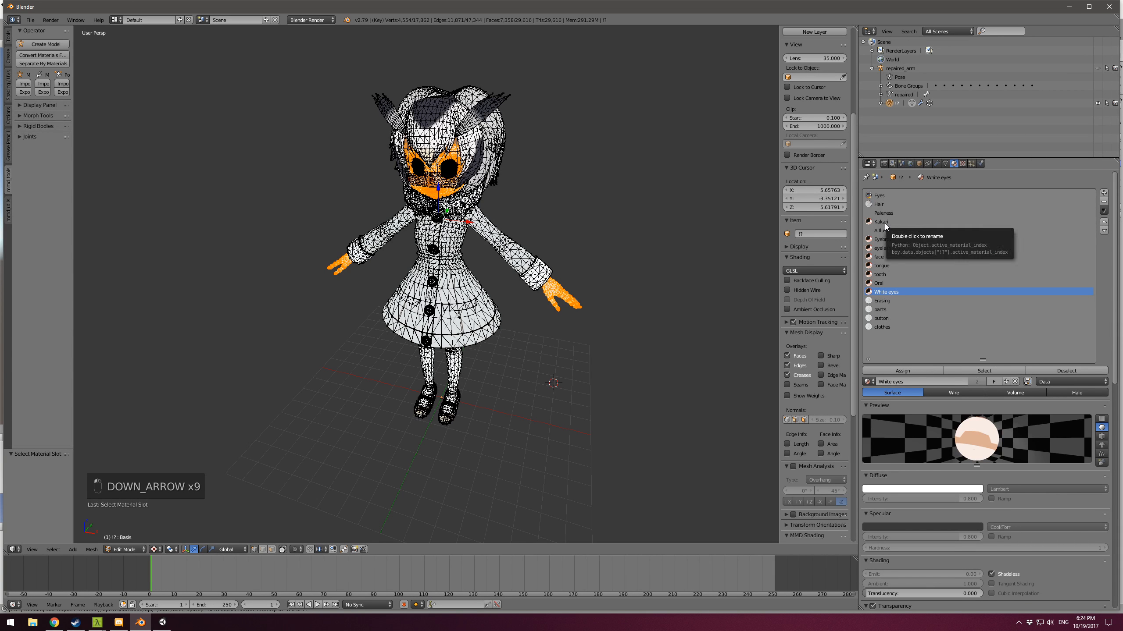
Step: Assign all the selected faces to the Kakari material and return to Object Mode
left_click(884, 222)
left_click(893, 369)
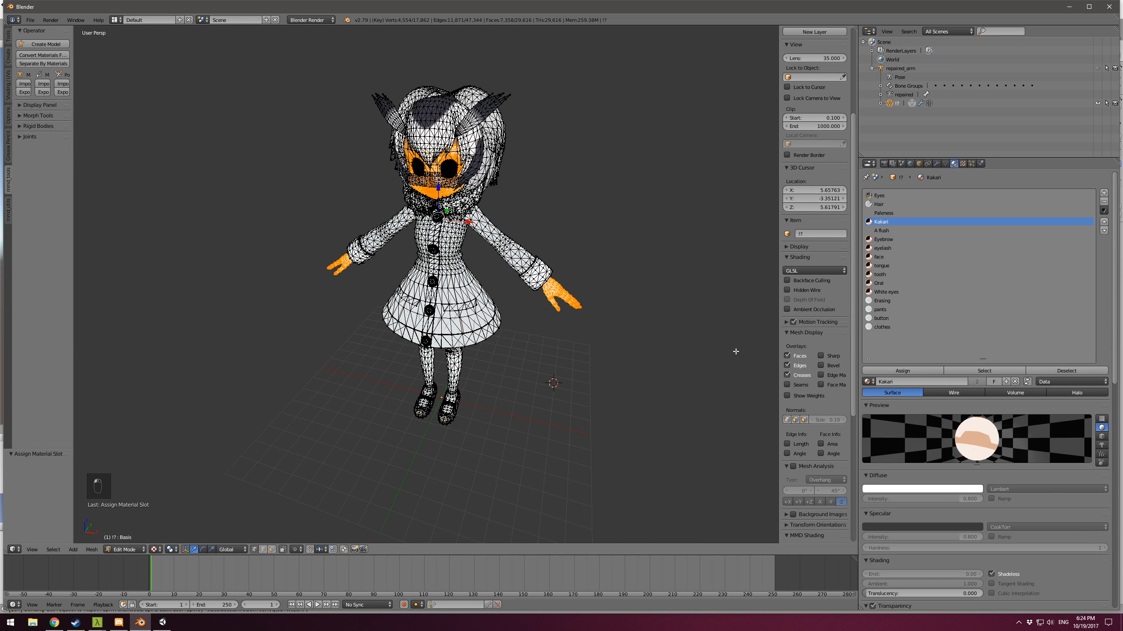
key("Tab")
Step: Rename the Kakari material to Skin and clean the unused material slots
double_click(882, 222)
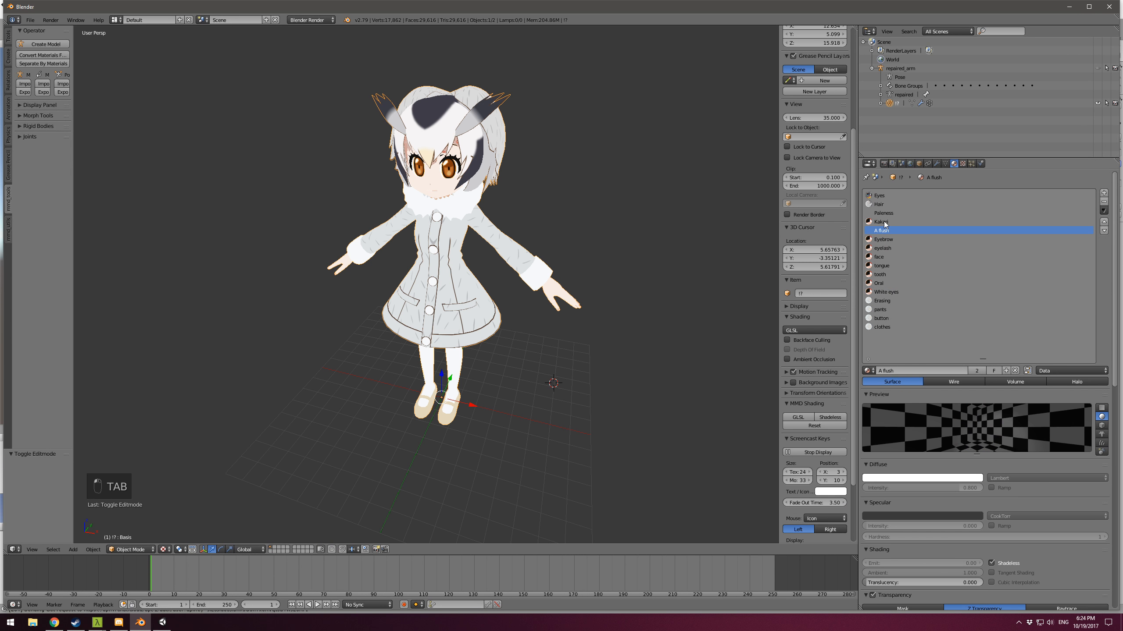
type("Fac")
key("BackSpace")
key("BackSpace")
key("BackSpace")
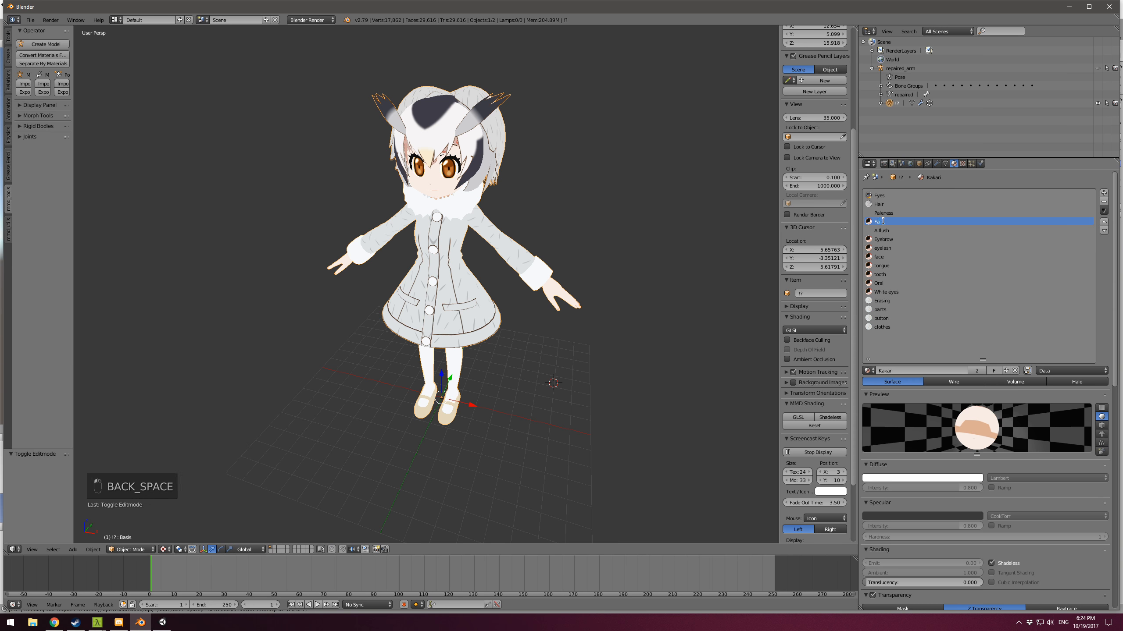
type("Skin")
key("Return")
left_click(1103, 211)
left_click(998, 305)
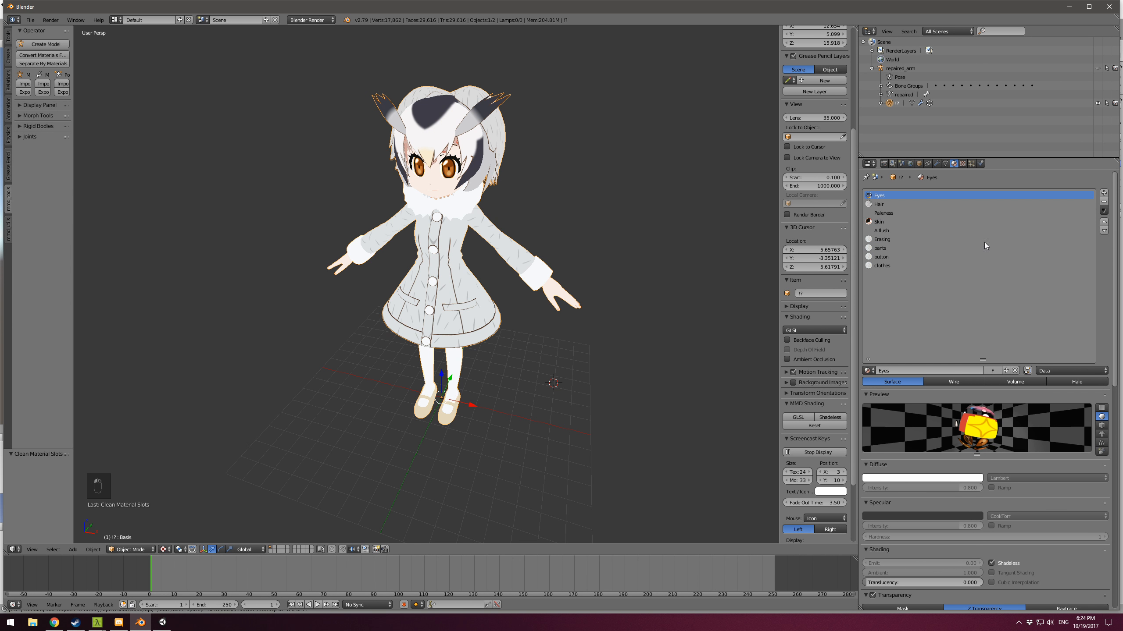
Step: Examine the image texture used by the Paleness material
left_click(888, 216)
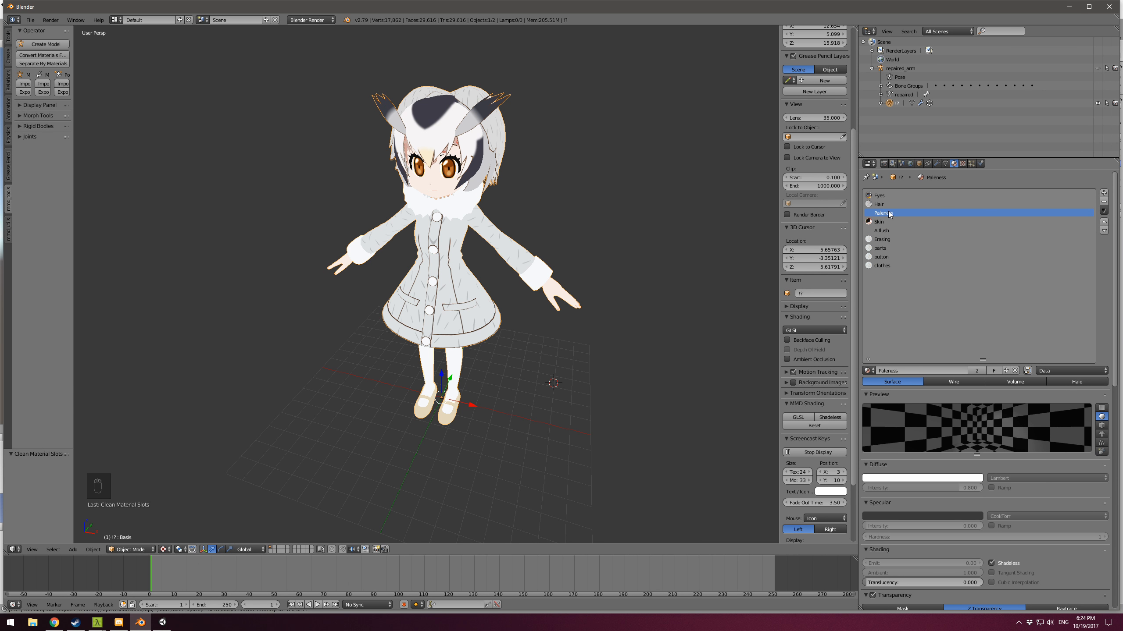
left_click(962, 164)
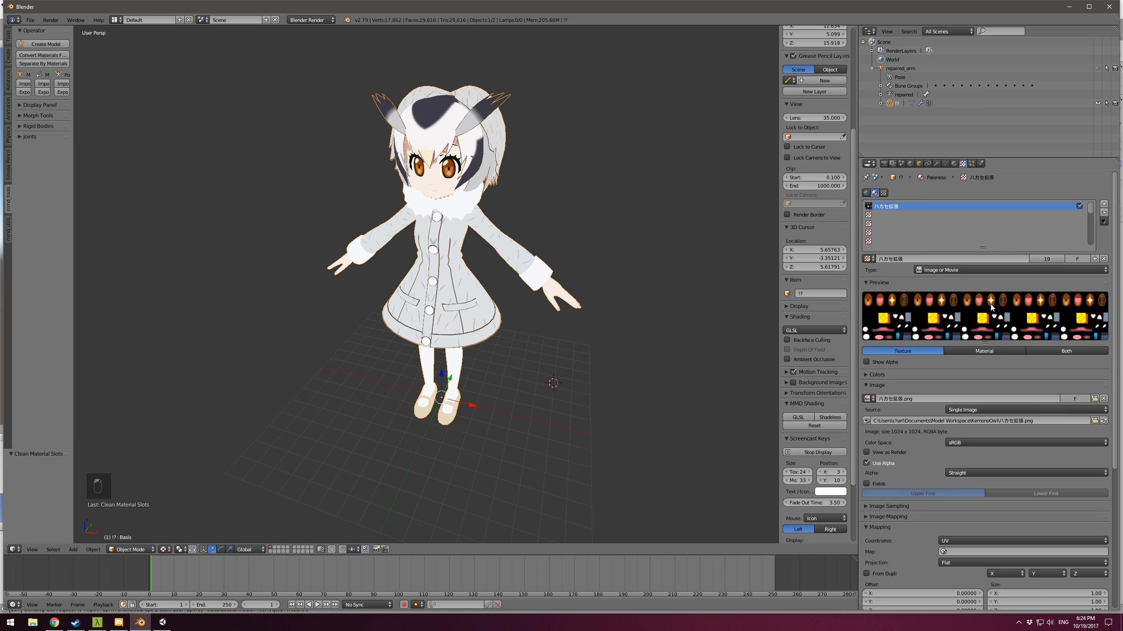
Step: Select all the faces that use the Paleness material in Edit Mode and delete their vertices
left_click(954, 164)
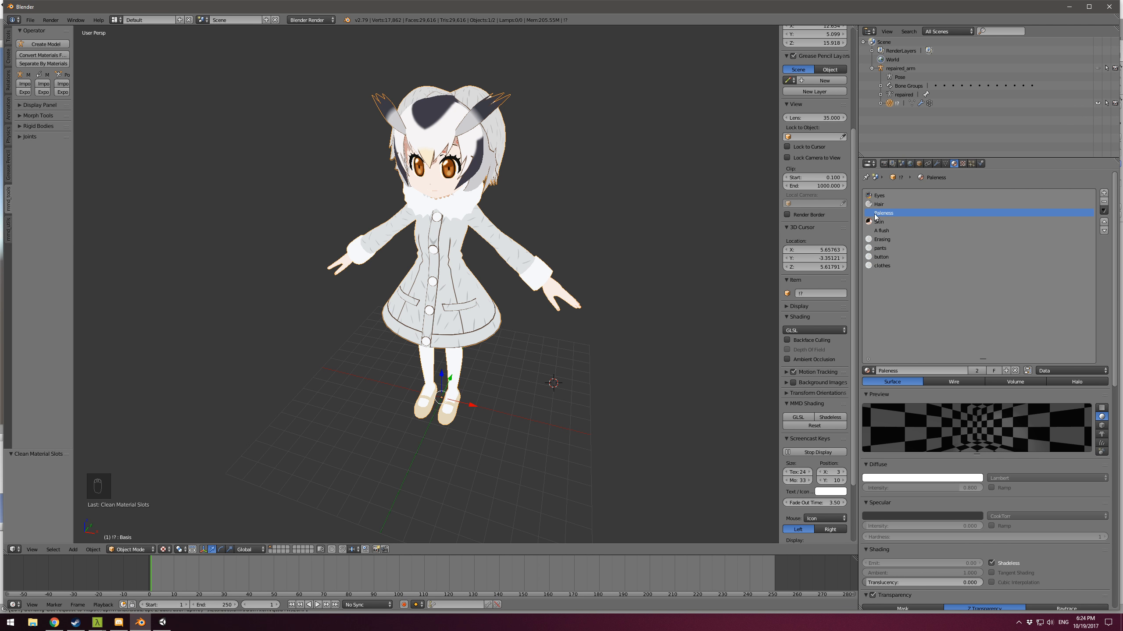
key("Tab")
key("a")
key("a")
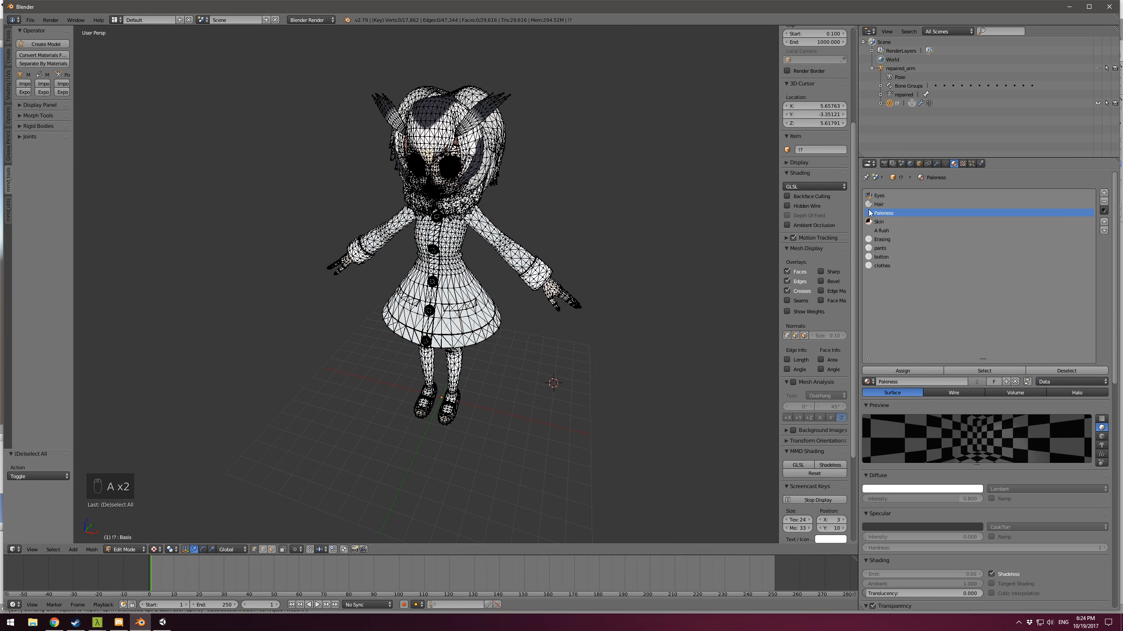
left_click(996, 370)
scroll(815, 289, "up", 5)
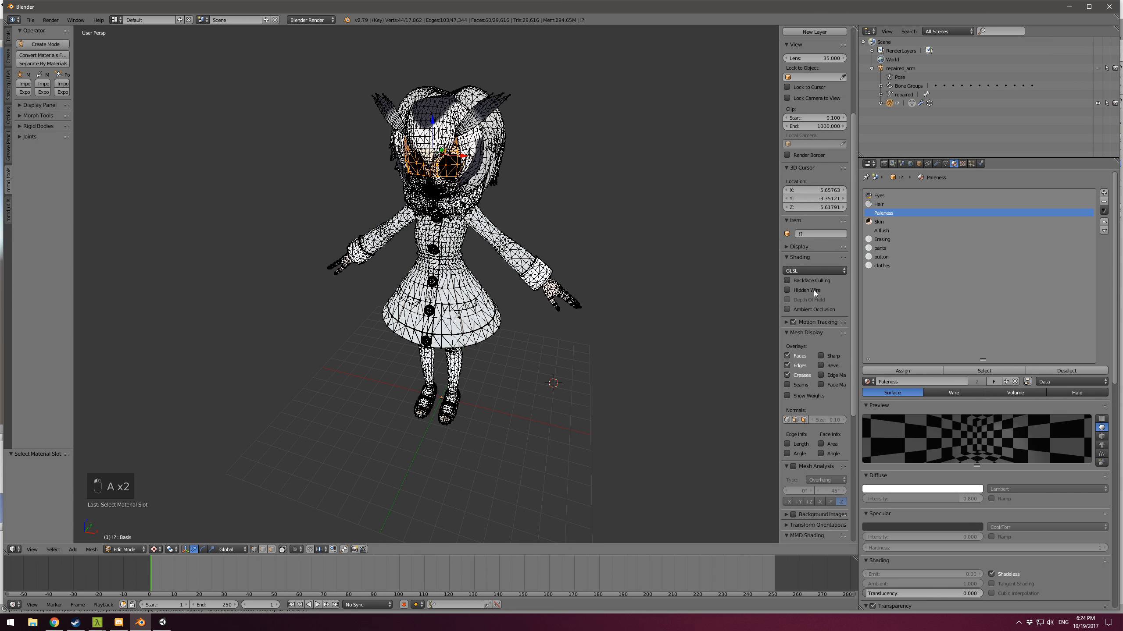
mouse_move(595, 205)
middle_mouse_down()
mouse_move(638, 188)
mouse_move(609, 194)
mouse_move(592, 212)
mouse_move(594, 233)
mouse_move(602, 190)
middle_mouse_up()
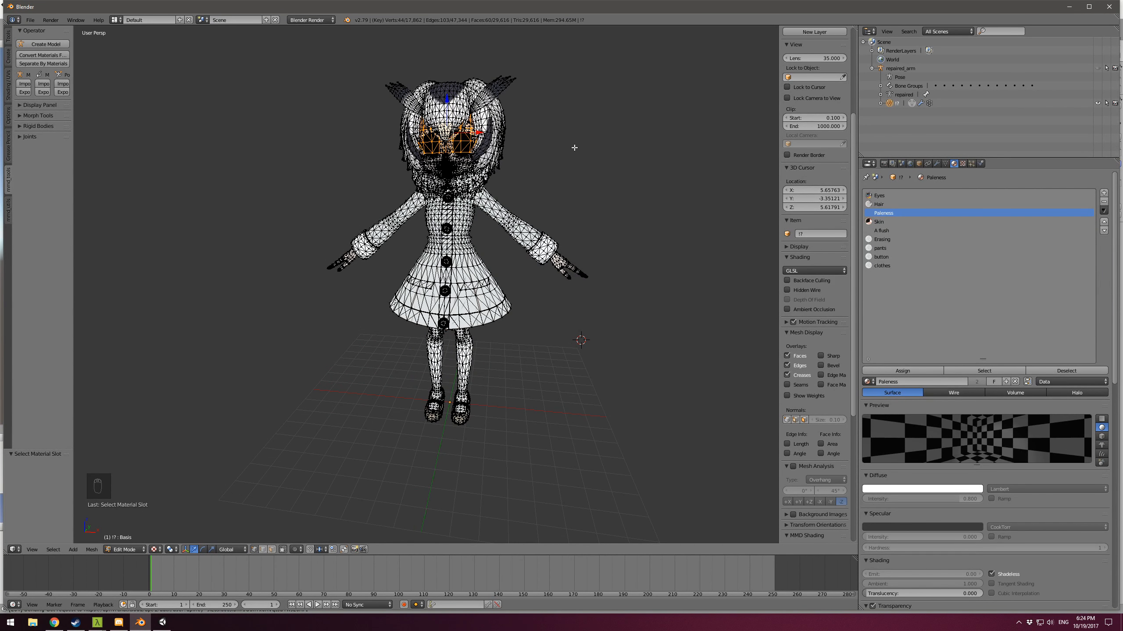
scroll(552, 189, "up", 2)
middle_click_drag(552, 190, 595, 190)
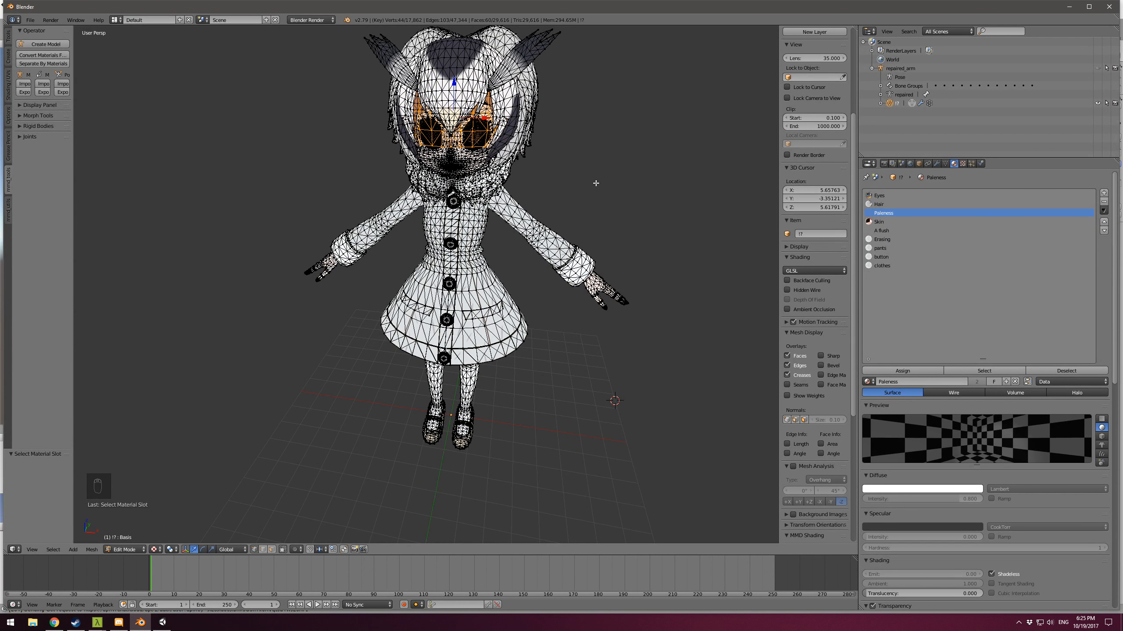
key("Delete")
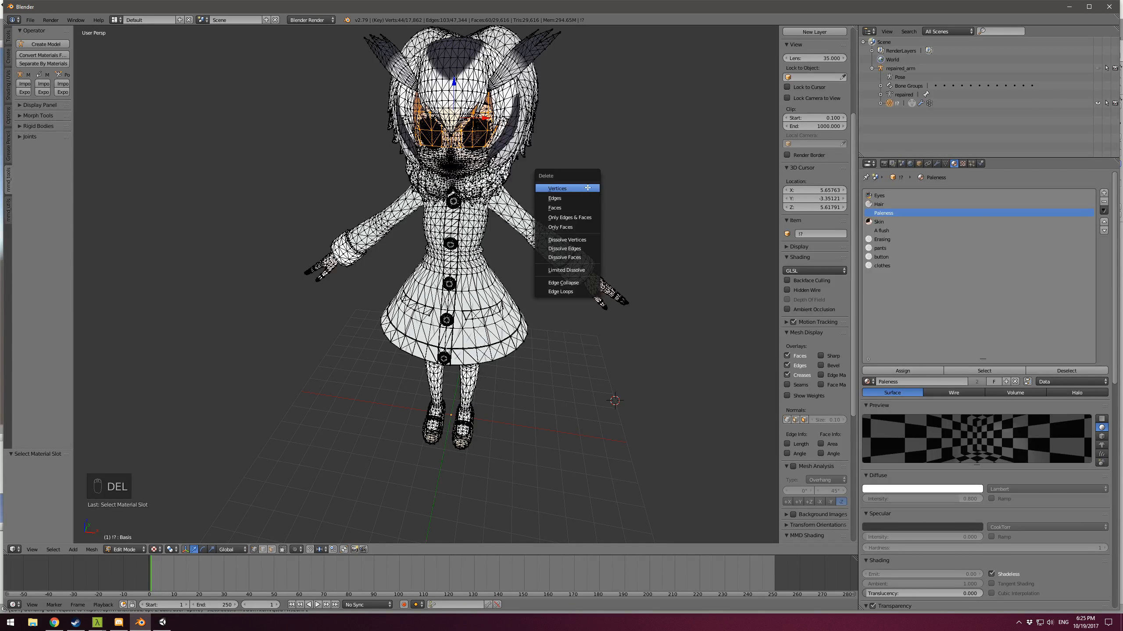
left_click(587, 187)
Step: Select only the geometry that uses the A flush material and delete its vertices
left_click(893, 230)
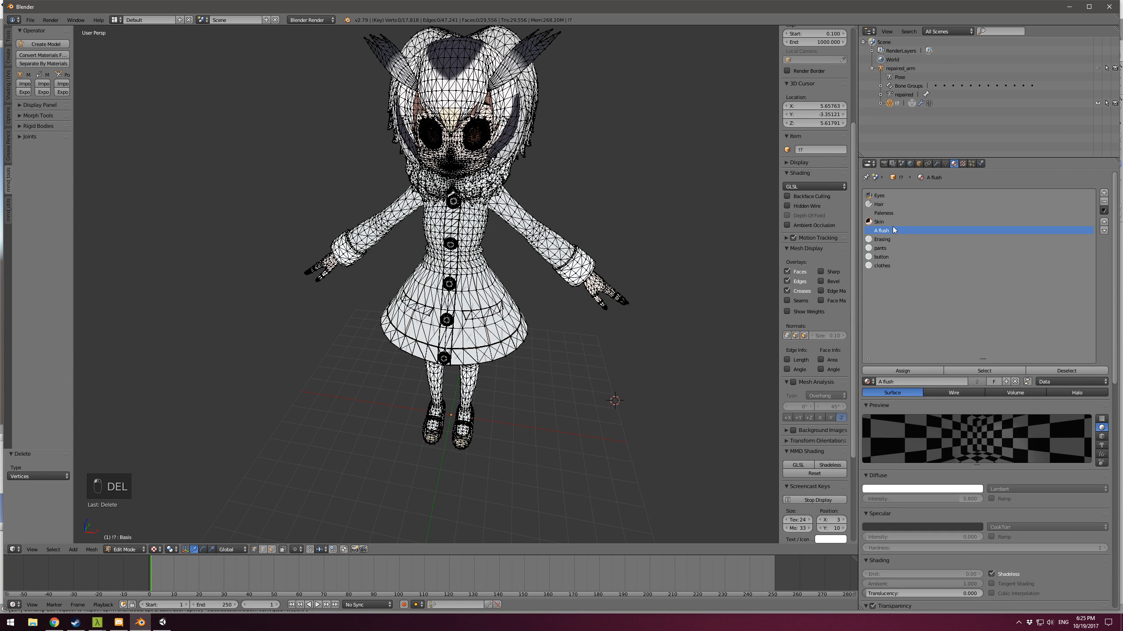
left_click(968, 372)
middle_click_drag(593, 181, 561, 180)
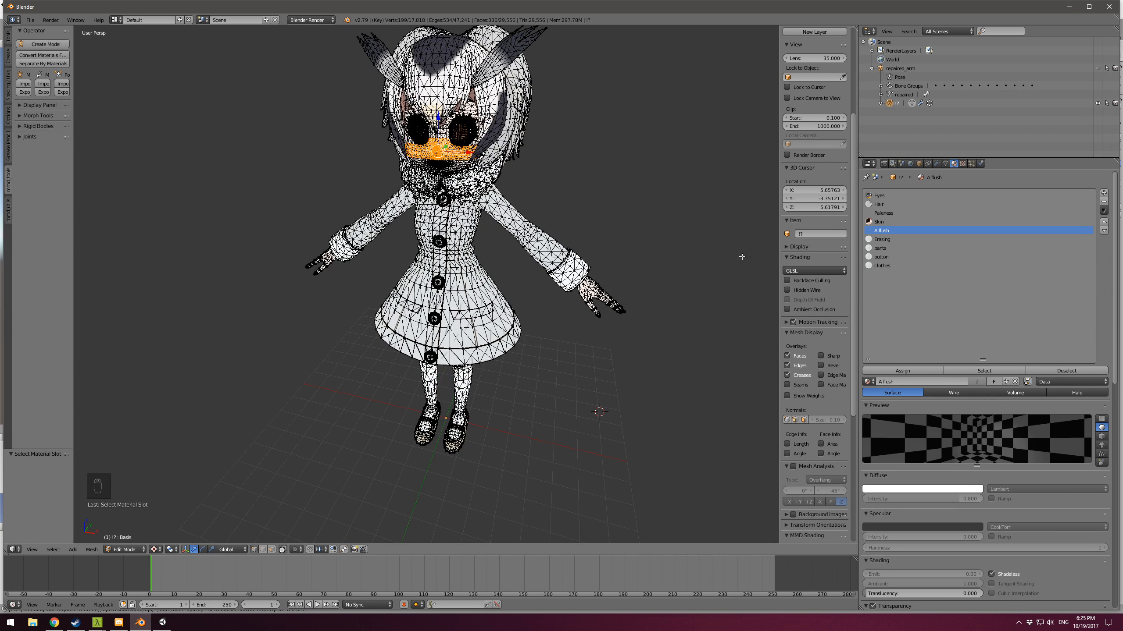
key("a")
scroll(817, 221, "down", 5)
left_click(888, 230)
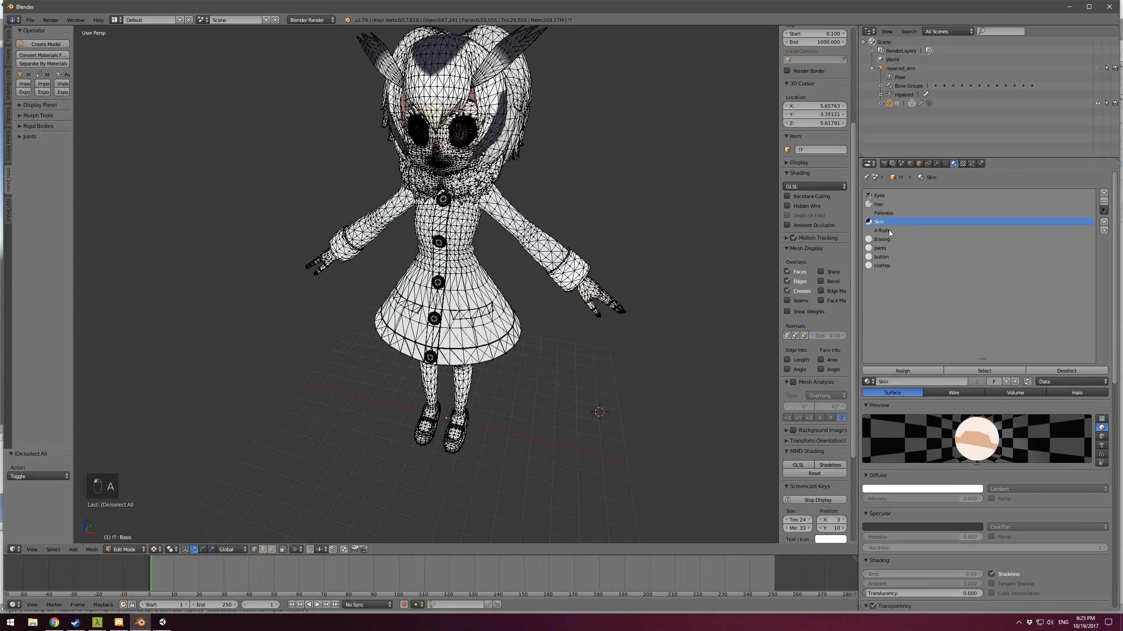
left_click(984, 371)
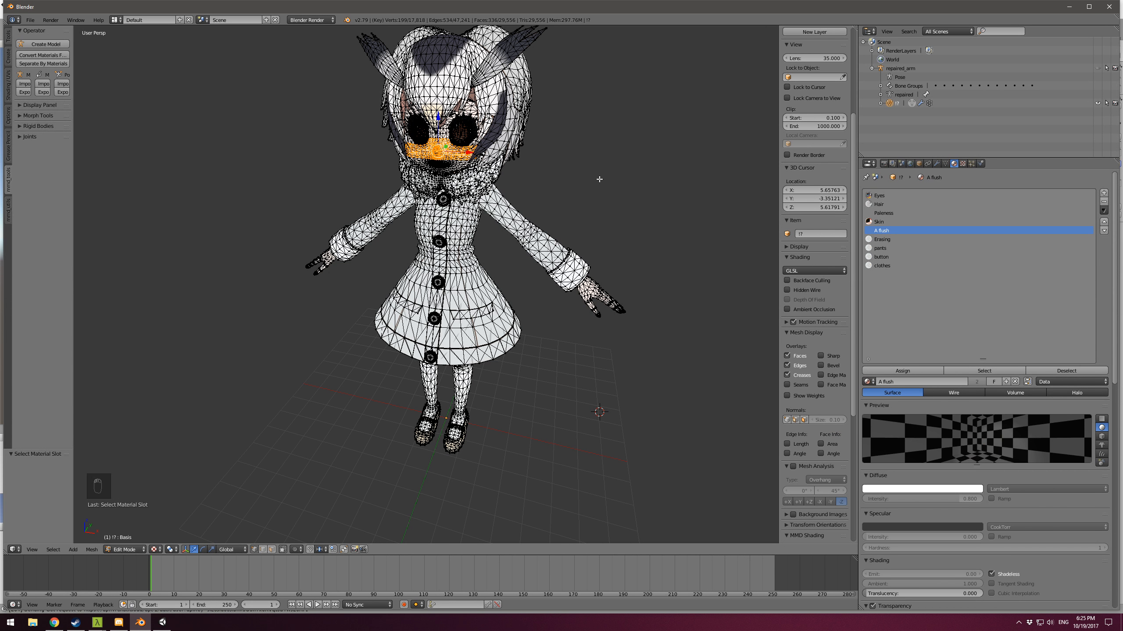
key("Delete")
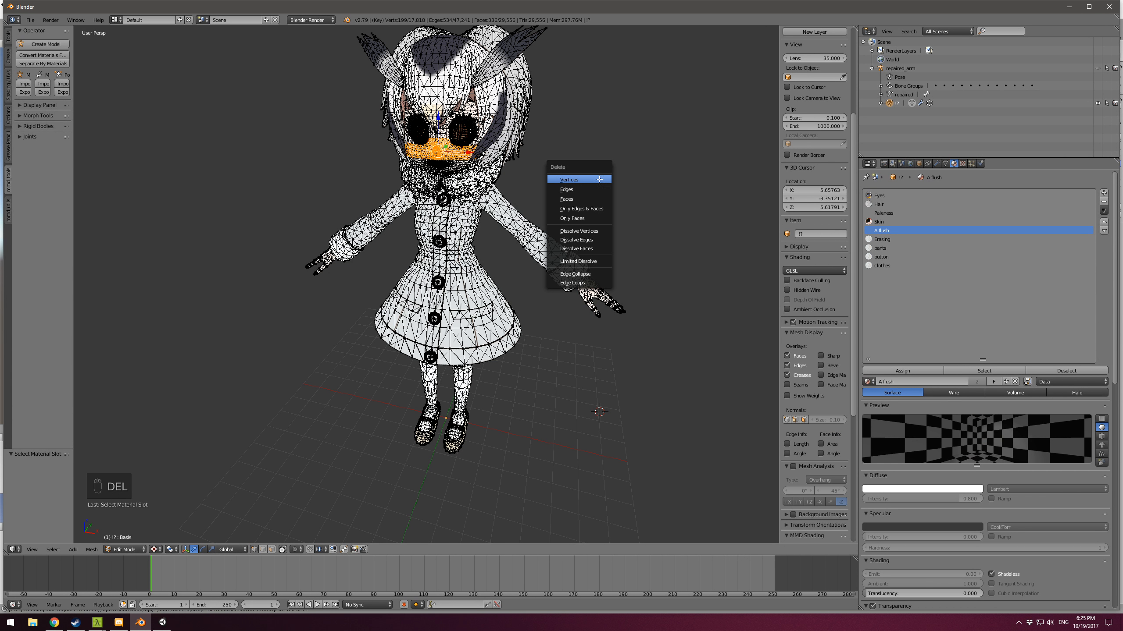
left_click(599, 179)
Step: Return to Object Mode and clean the unused material slots from the mesh
key("Tab")
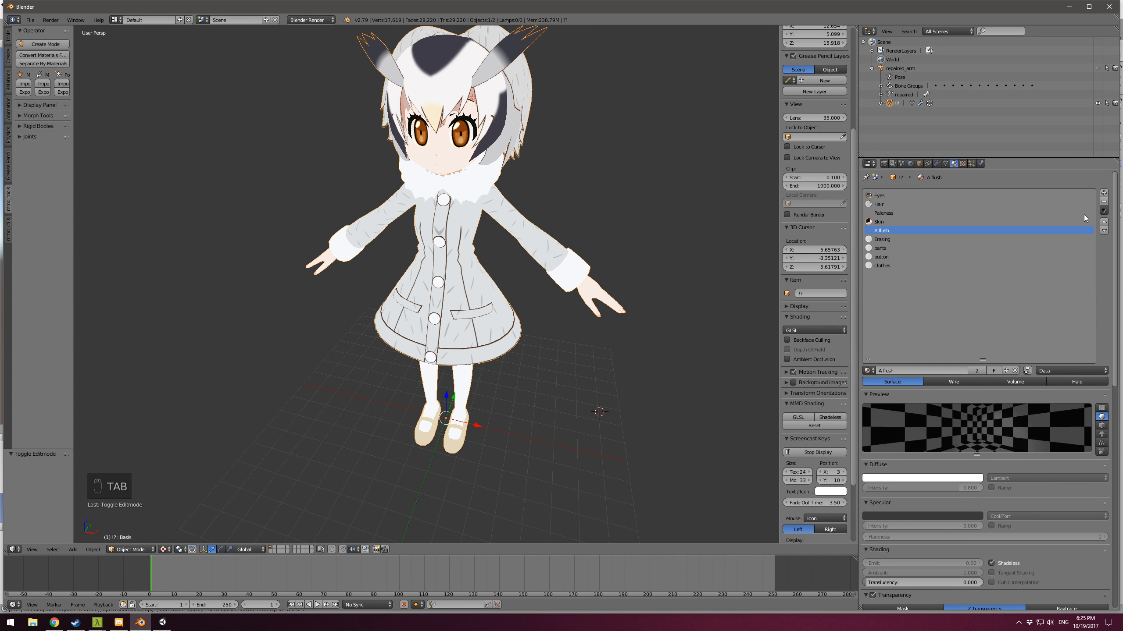
left_click(1103, 210)
mouse_move(1069, 304)
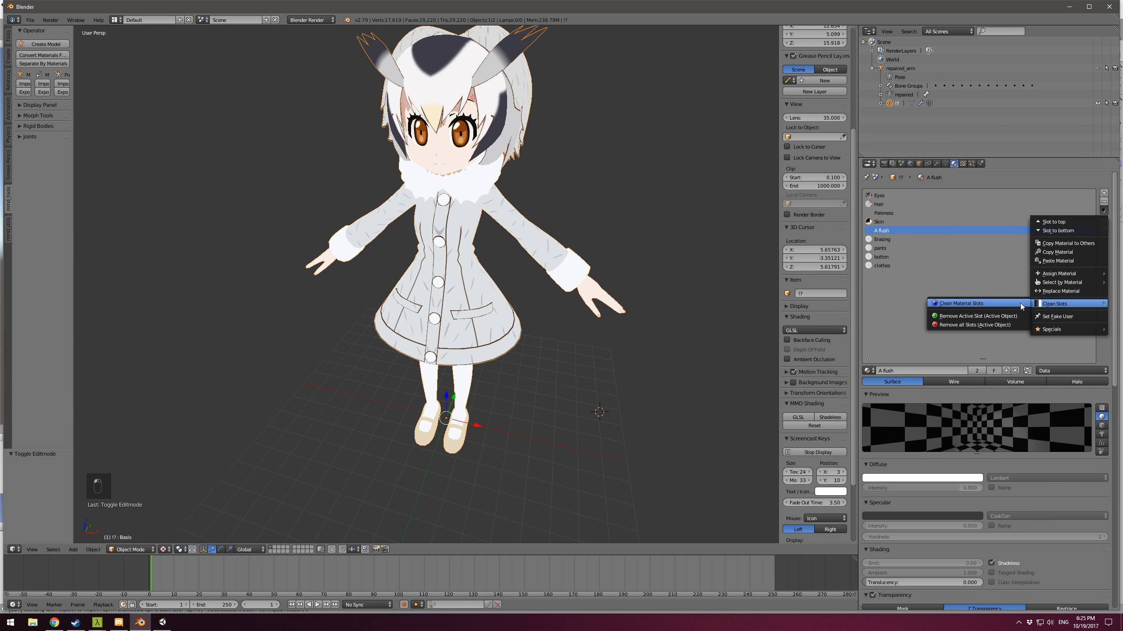
left_click(995, 303)
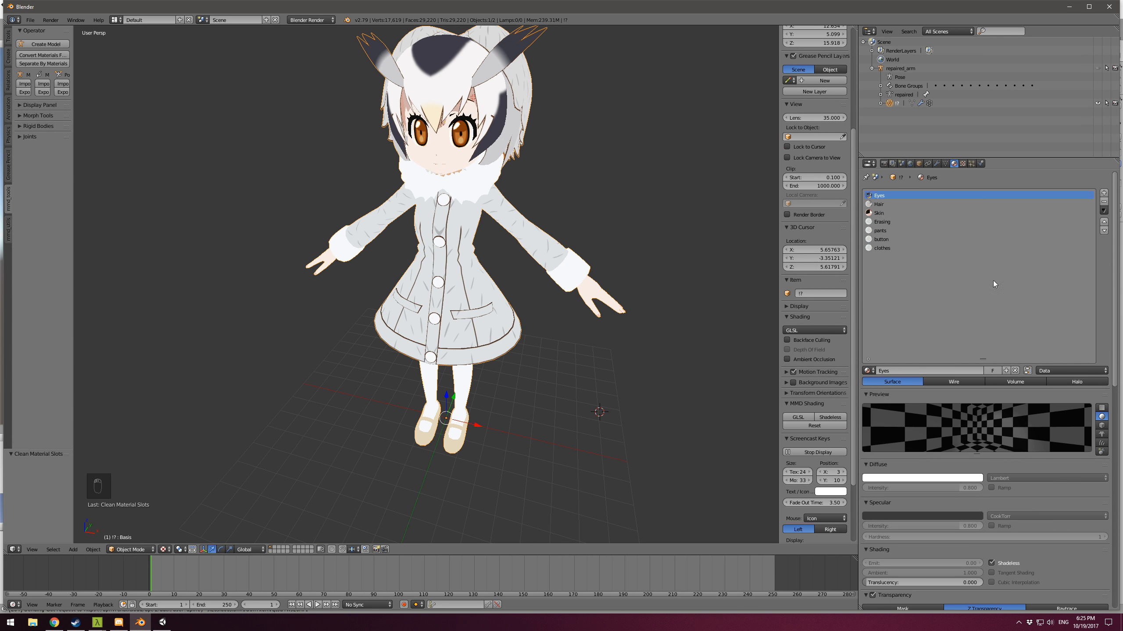
Step: Select all the faces of the Erasing, pants, button and clothes materials in Edit Mode
left_click(884, 222)
key("Tab")
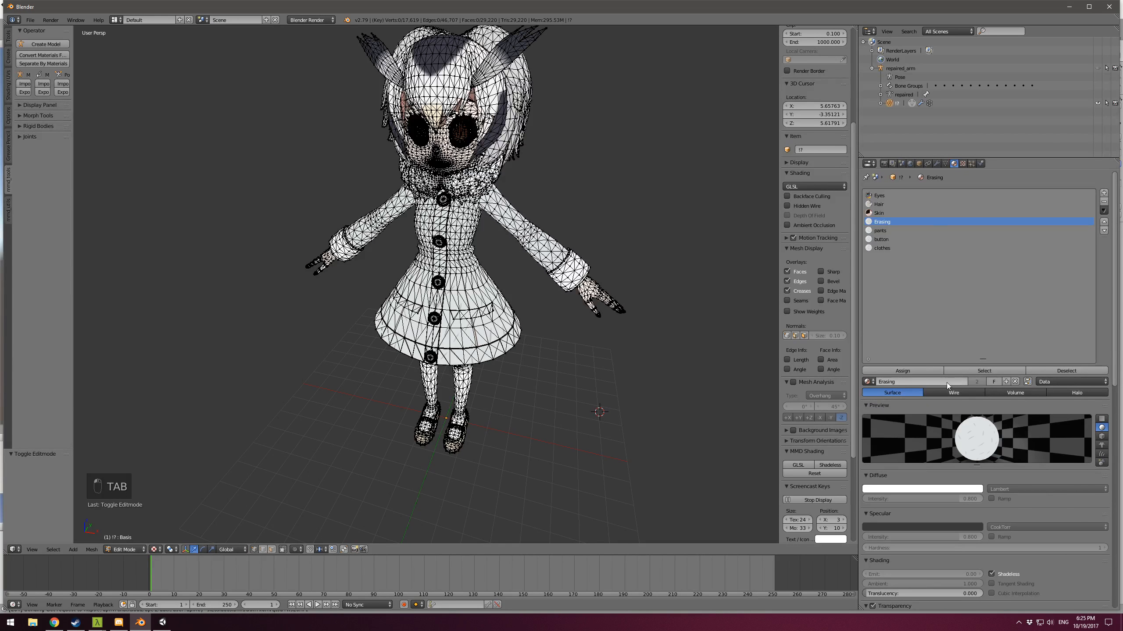
key("Down")
left_click(985, 372)
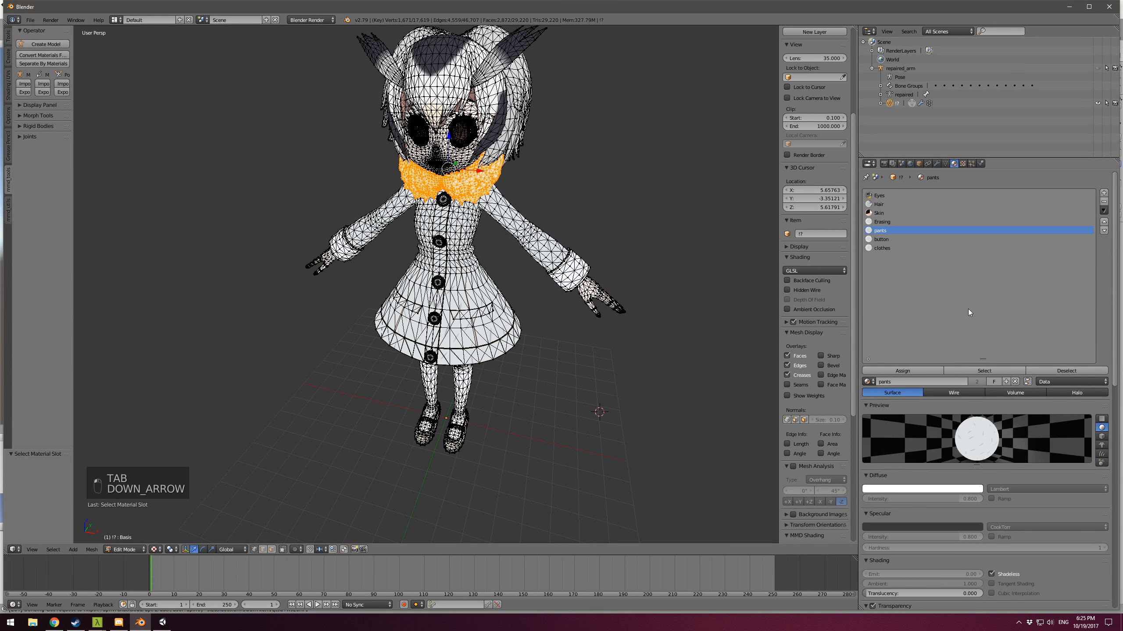
key("Down")
left_click(976, 370)
key("Down")
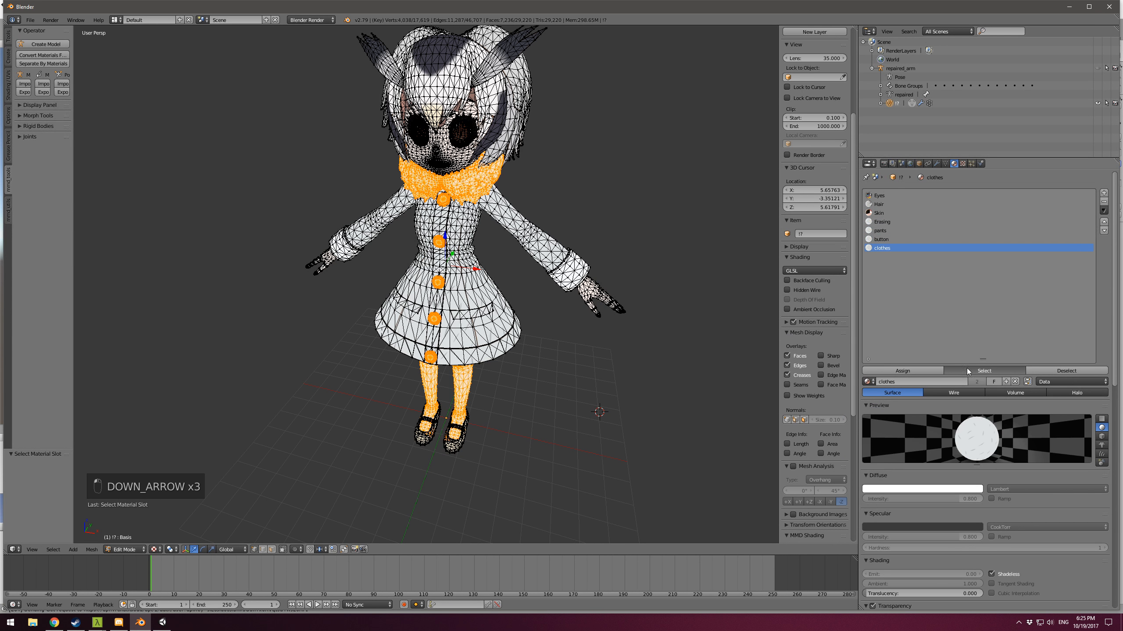
left_click(967, 370)
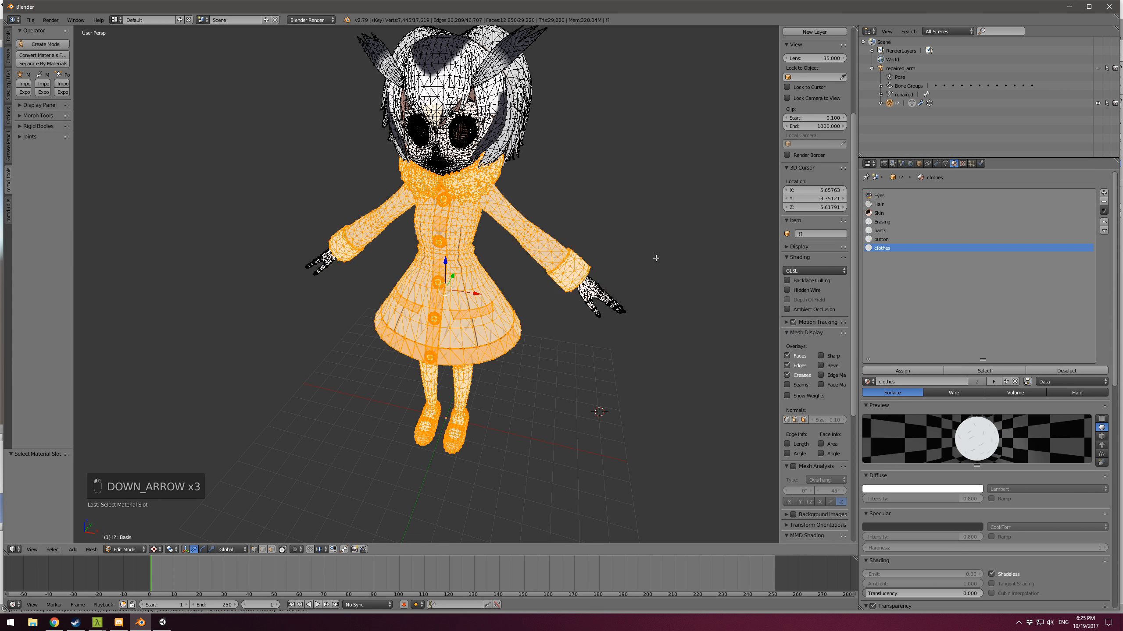
Step: Assign the selected clothing faces to the Erasing material and return to Object Mode
left_click(888, 223)
left_click(914, 372)
key("Tab")
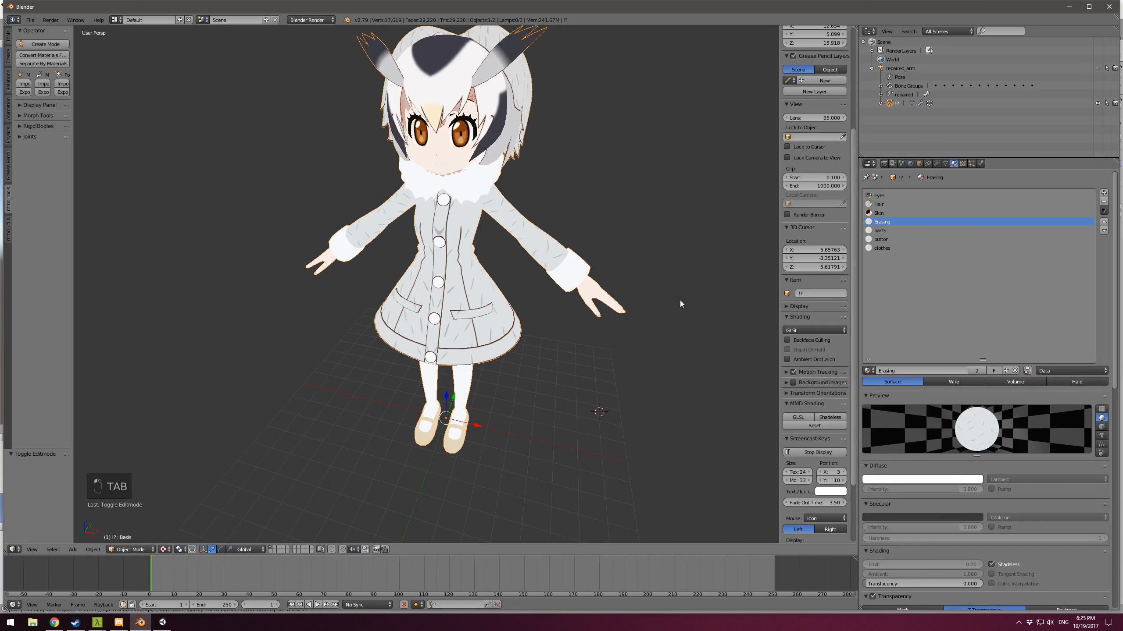
Step: Rename the Erasing material to Clothes and clean the unused material slots
type("Clothe")
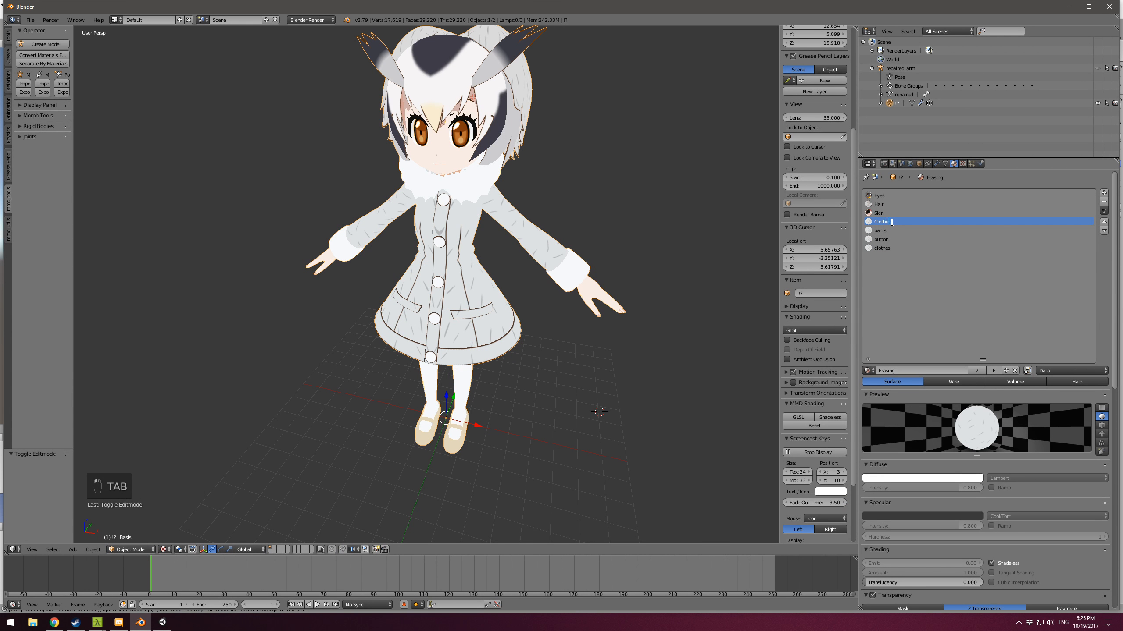
type("s")
key("Return")
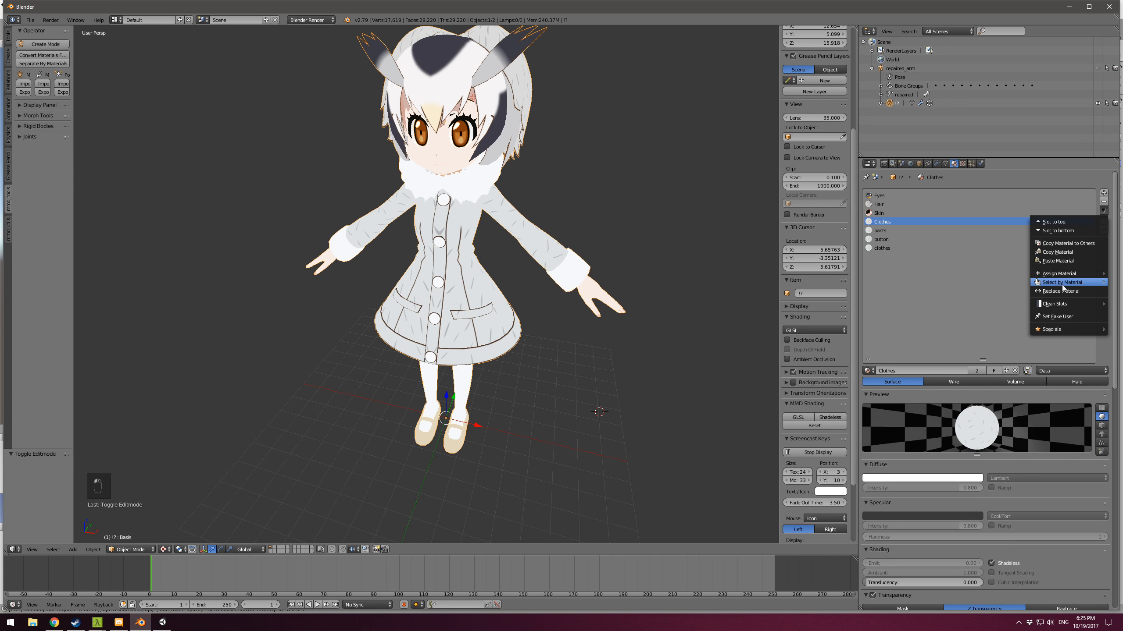
left_click(979, 305)
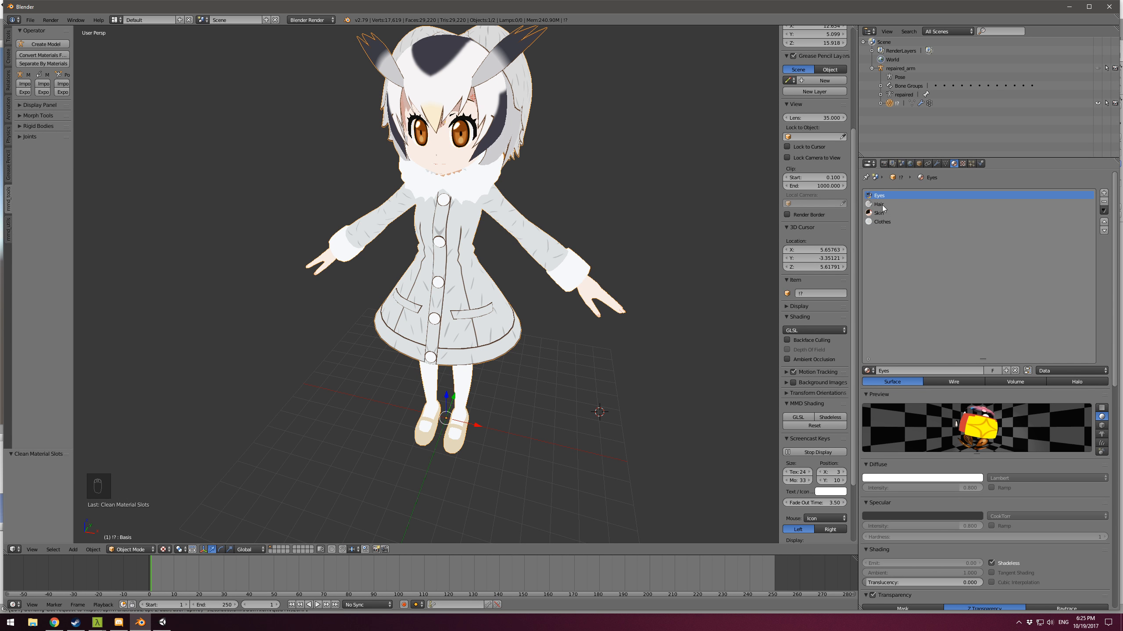
Step: Make the material slot list slightly taller
left_click_drag(973, 361, 891, 446)
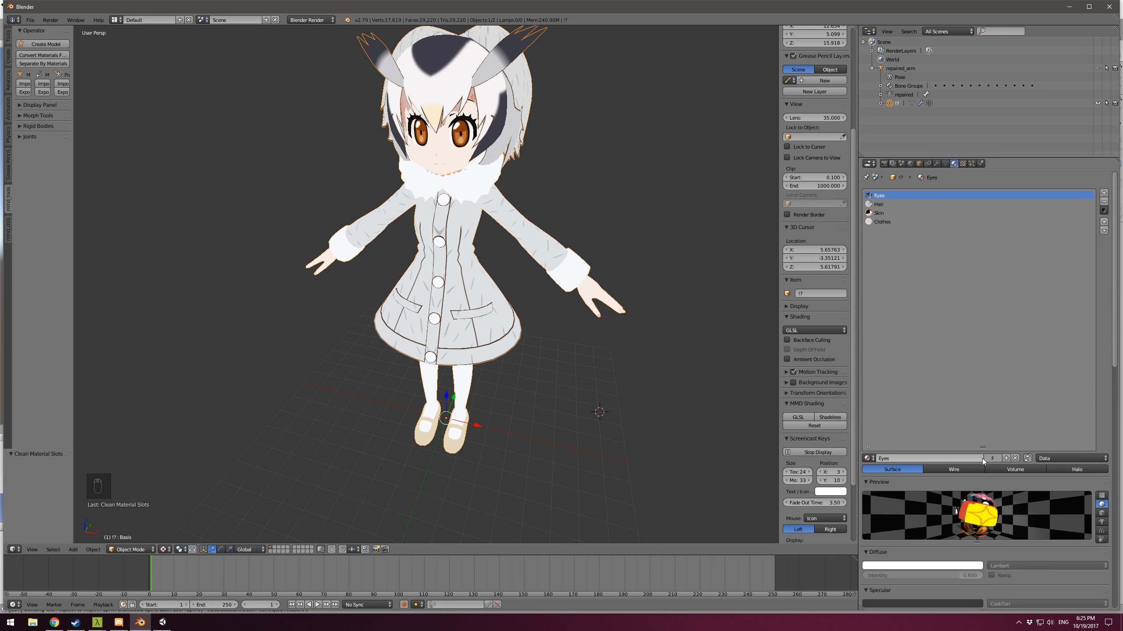
left_click_drag(982, 448, 981, 399)
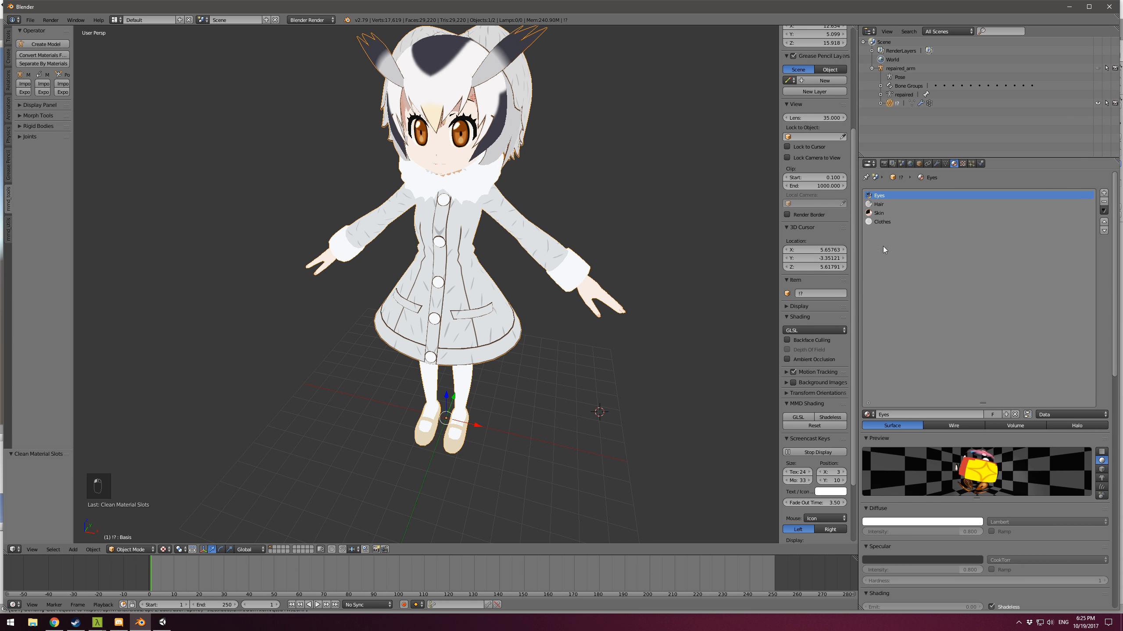
Step: Delete the vertices of the linked brown shadow mesh under the bangs in Edit Mode and return to Object Mode
middle_click_drag(621, 238, 639, 342)
scroll(610, 272, "up", 4)
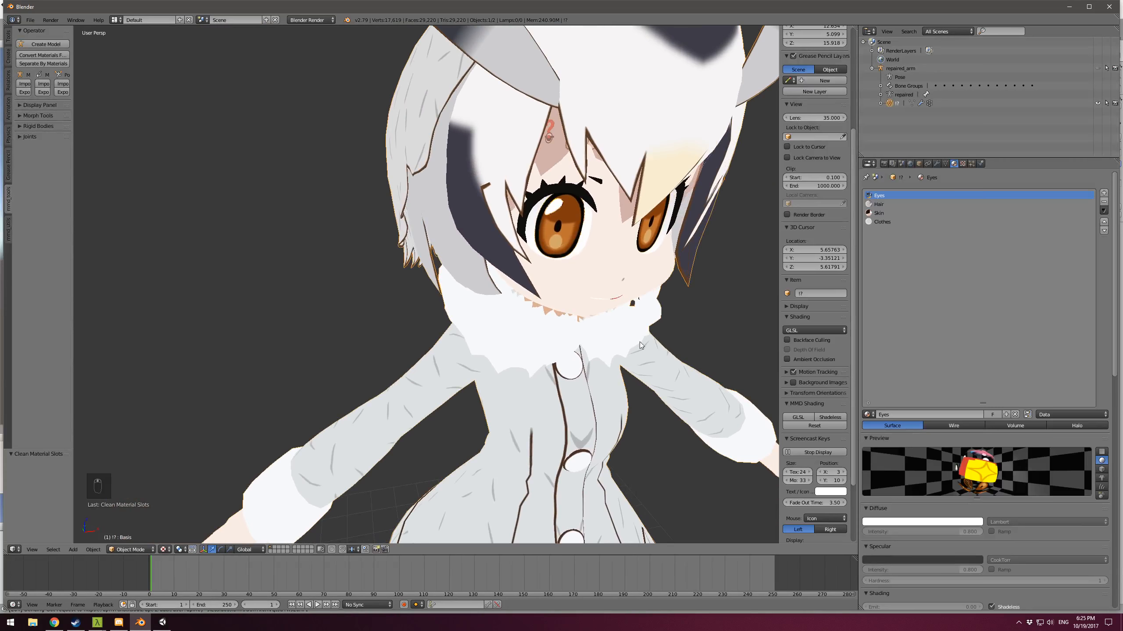
right_click(590, 265)
key("Tab")
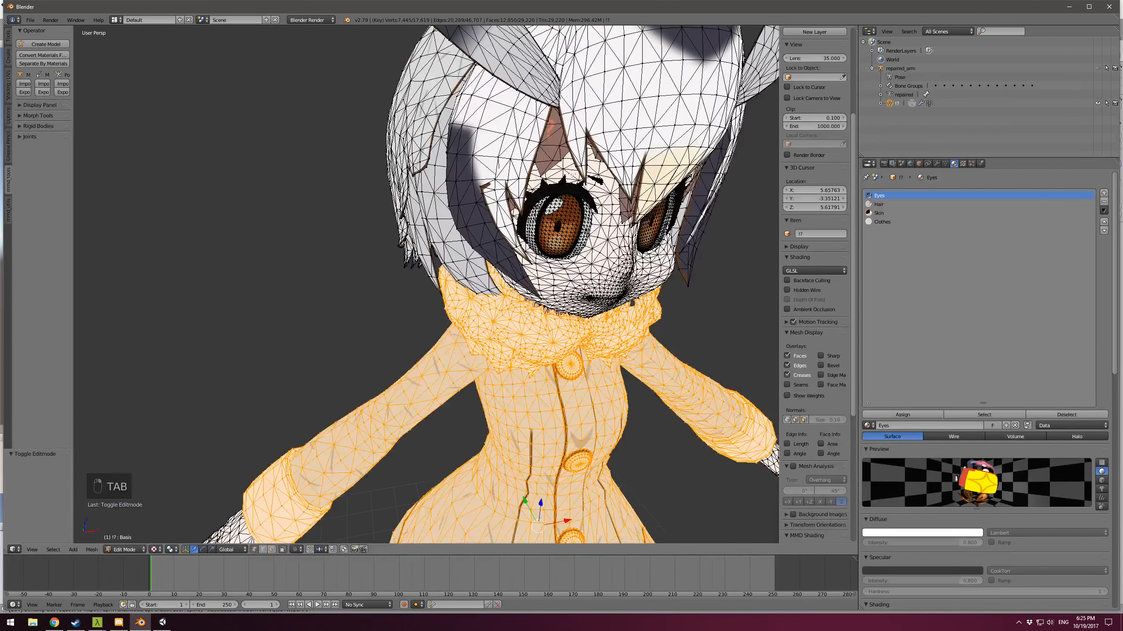
mouse_move(576, 179)
middle_mouse_down()
mouse_move(554, 149)
mouse_move(563, 180)
middle_mouse_up()
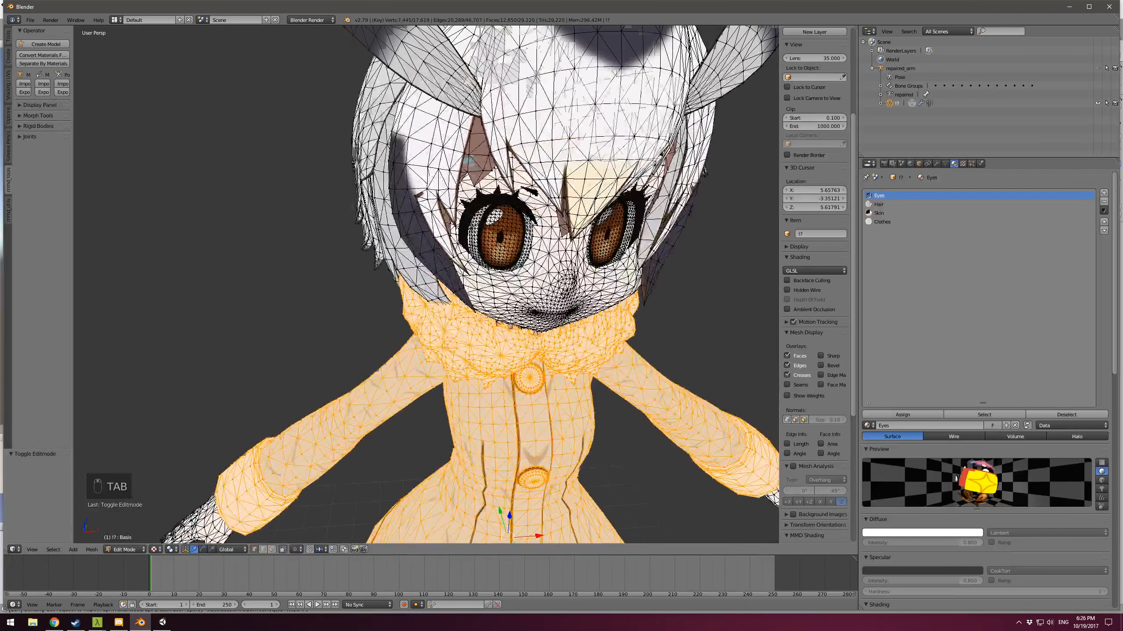
mouse_move(557, 300)
middle_mouse_down()
mouse_move(615, 276)
mouse_move(544, 268)
mouse_move(518, 281)
mouse_move(554, 280)
middle_mouse_up()
right_click(459, 89)
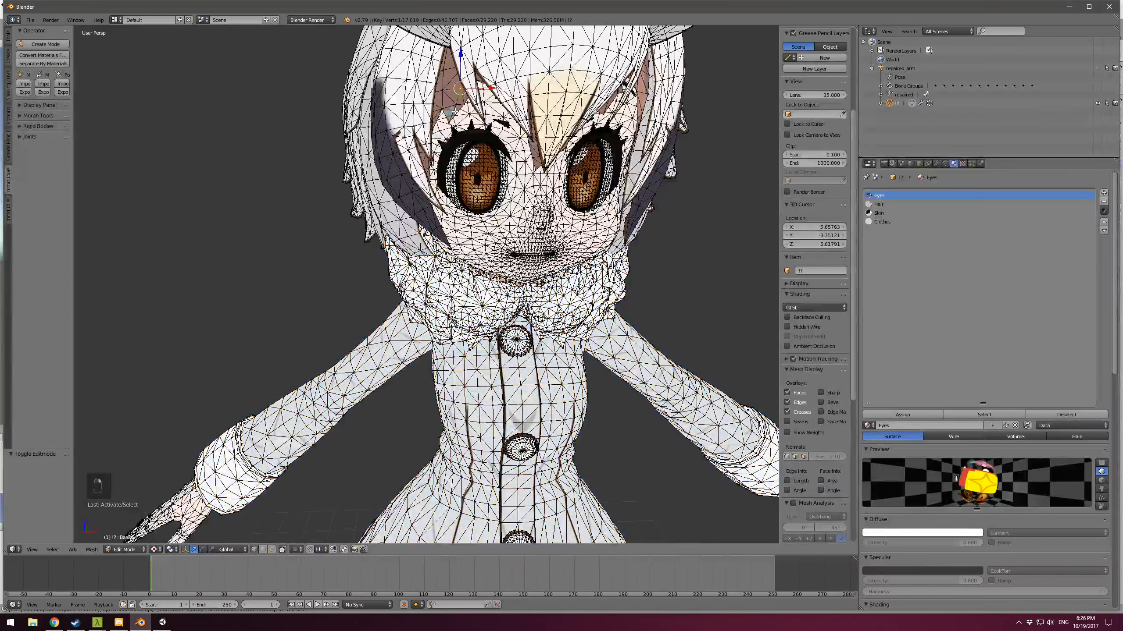
key("ctrl+l")
middle_click_drag(453, 111, 515, 117)
key("Delete")
left_click(475, 166)
scroll(515, 117, "down", 2)
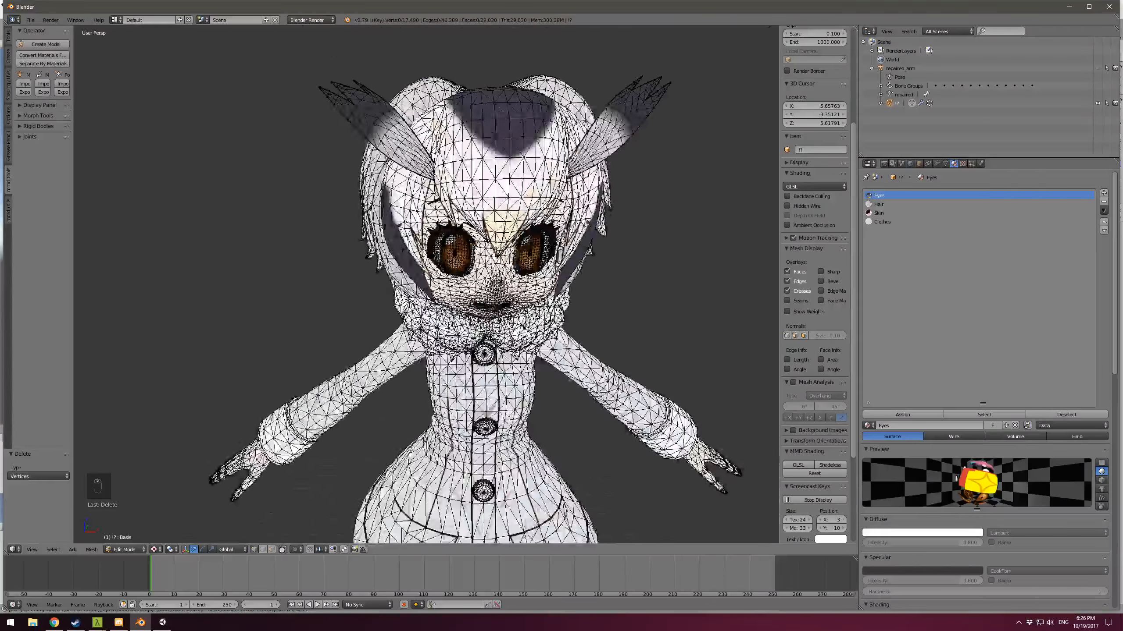
key("Tab")
Step: Inspect the face and the whole model, and review the Eyes, Hair, Skin and Clothes materials
scroll(614, 215, "up", 4)
scroll(614, 207, "down", 4)
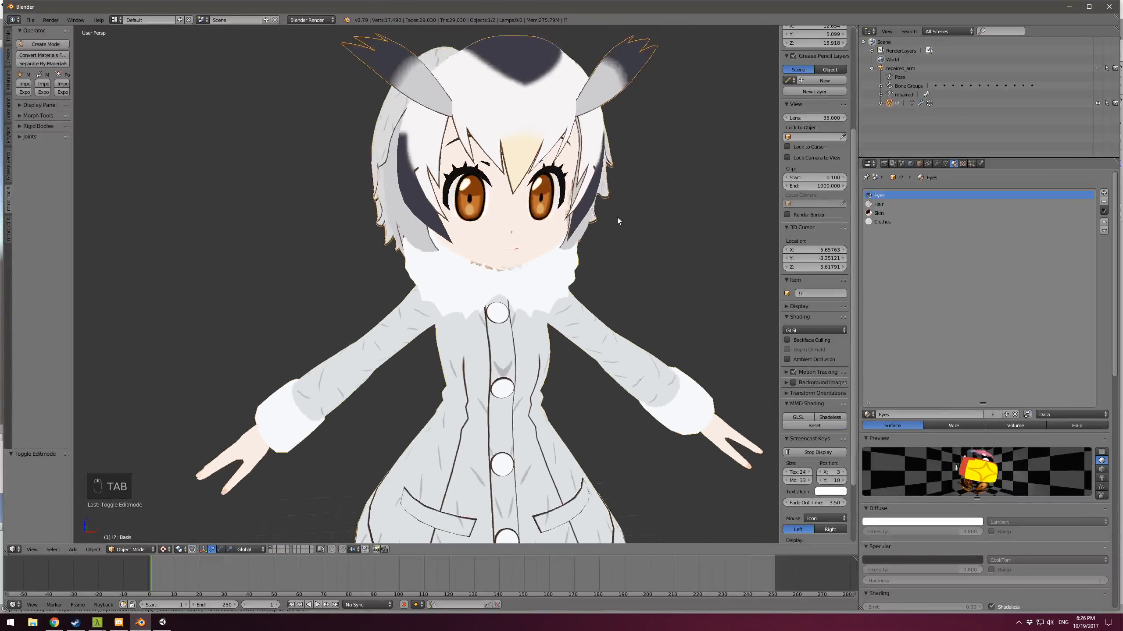
scroll(608, 226, "up", 4)
scroll(599, 246, "down", 4)
mouse_move(598, 246)
middle_mouse_down()
mouse_move(598, 203)
mouse_move(582, 243)
middle_mouse_up()
scroll(598, 208, "down", 3)
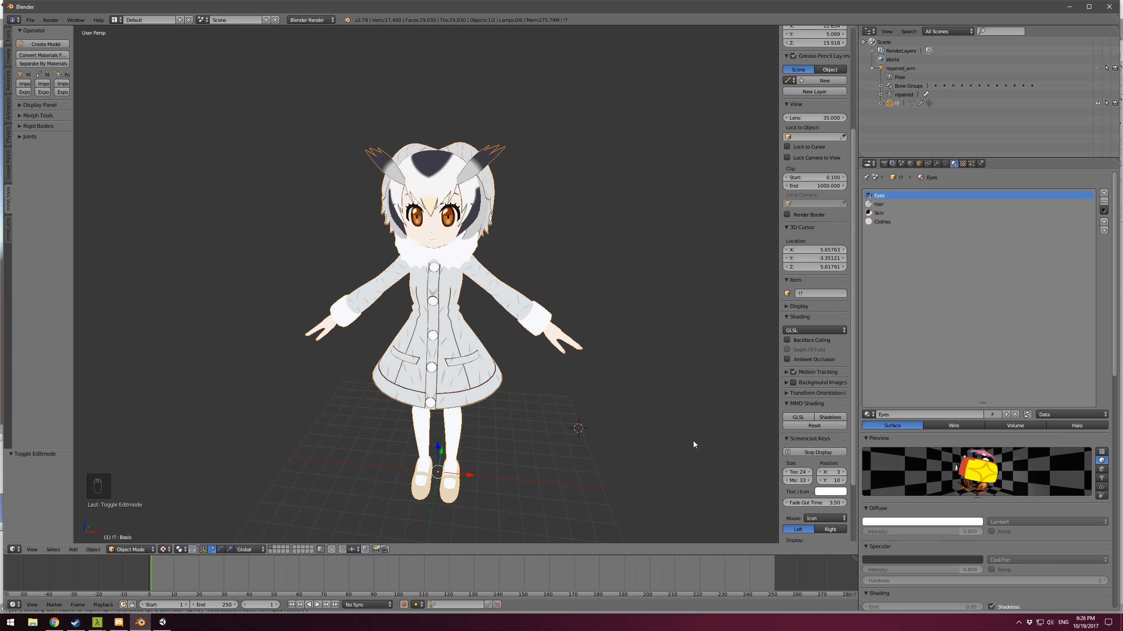
left_click(916, 204)
left_click(896, 213)
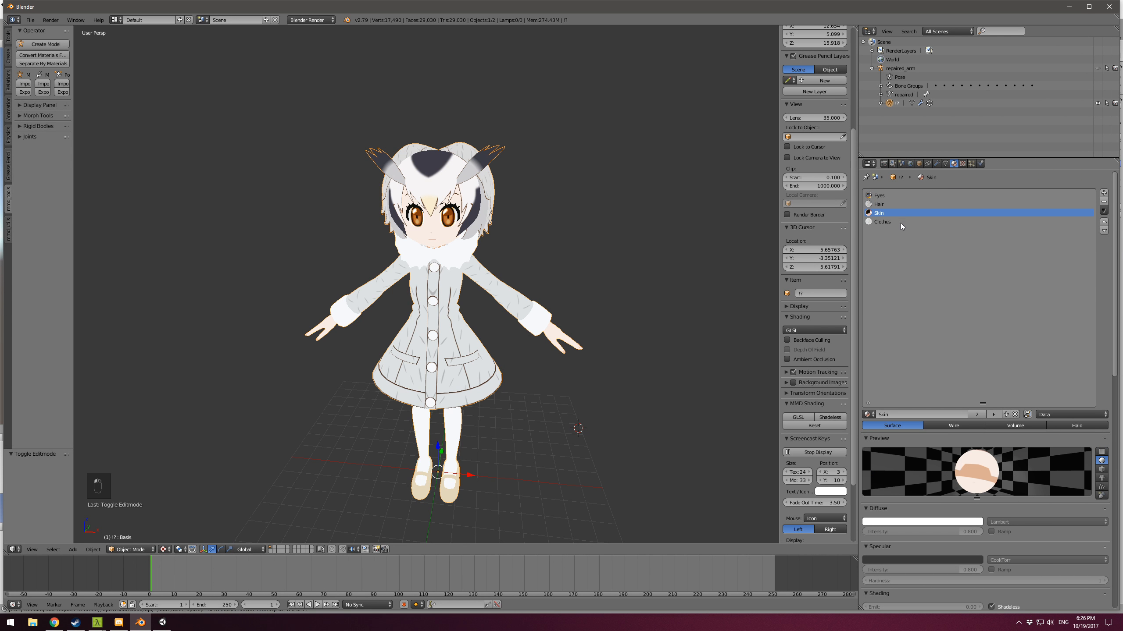
left_click(900, 222)
left_click(901, 205)
left_click(899, 197)
left_click(900, 213)
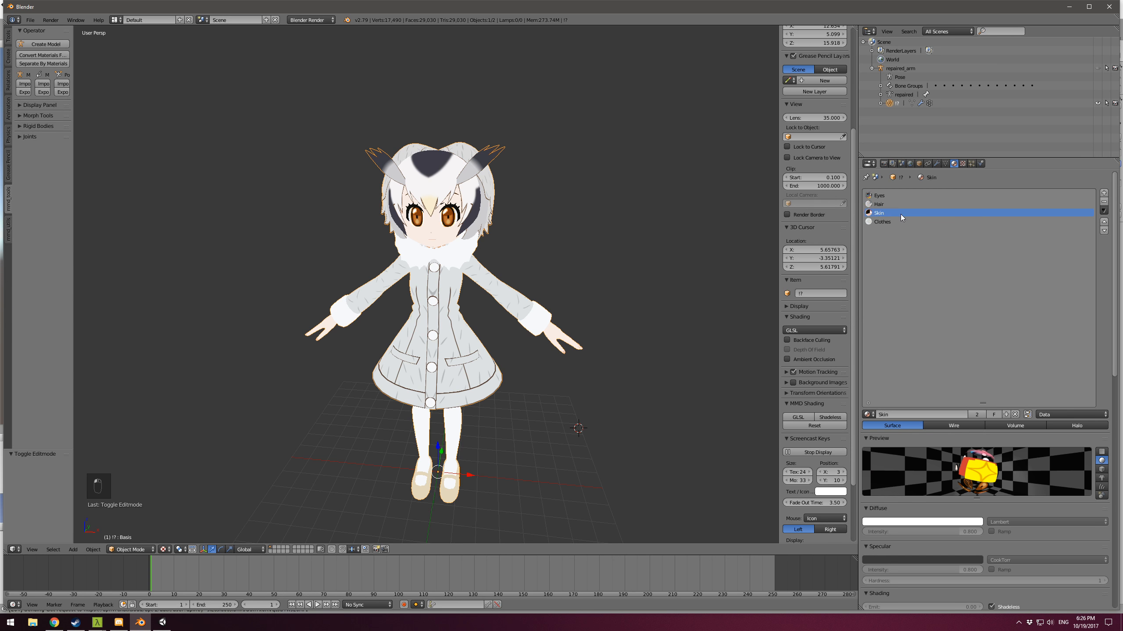
left_click(902, 222)
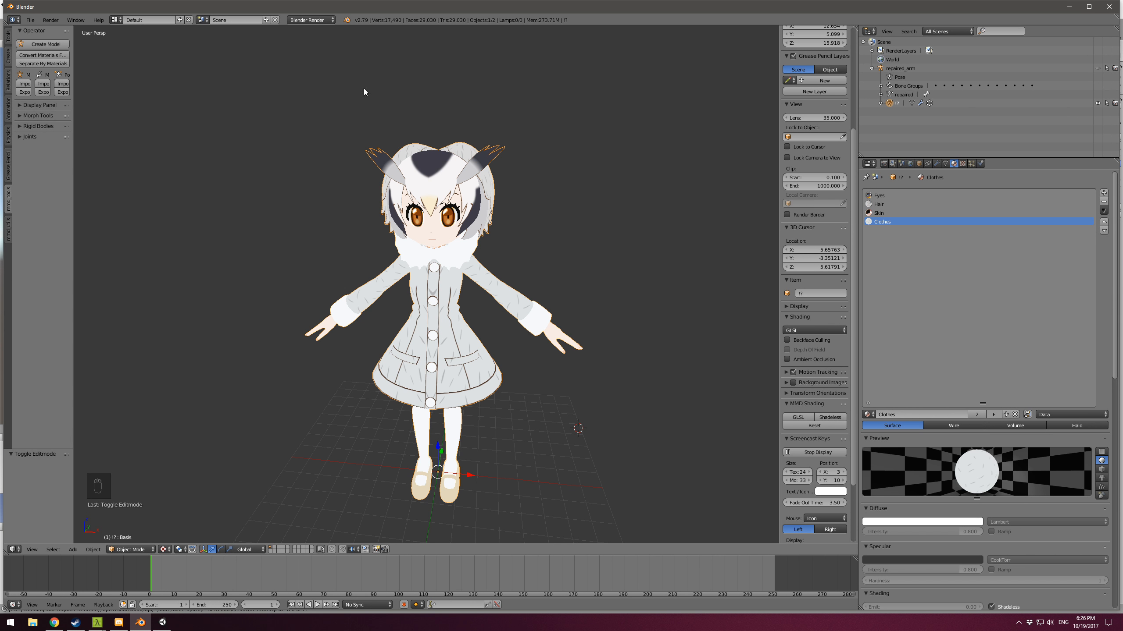
scroll(349, 205, "up", 2)
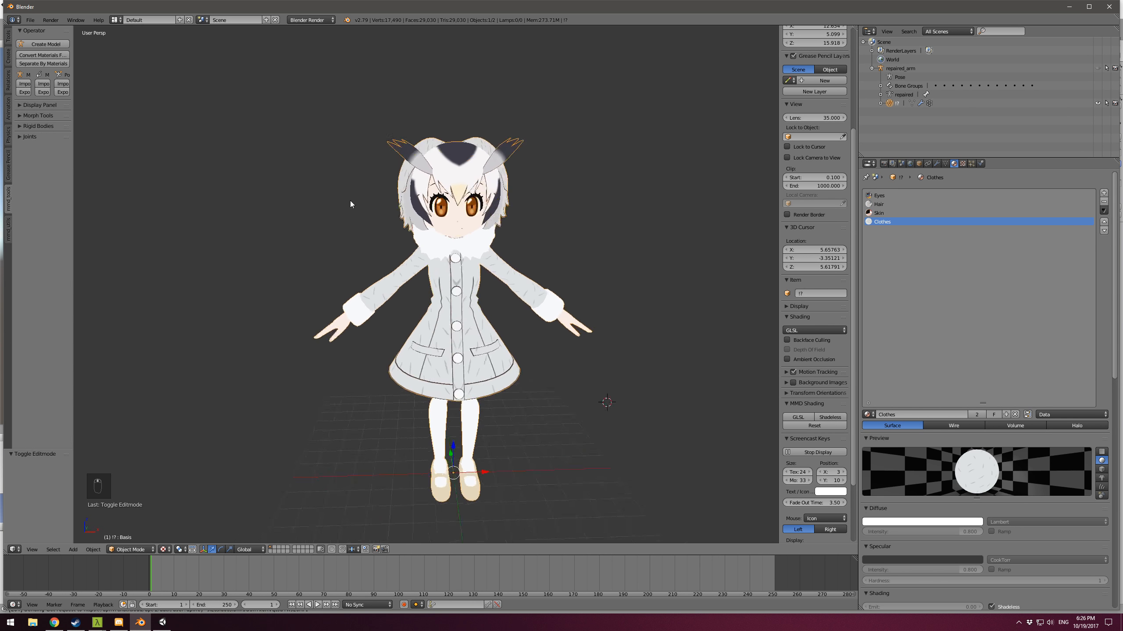
scroll(335, 243, "down", 2)
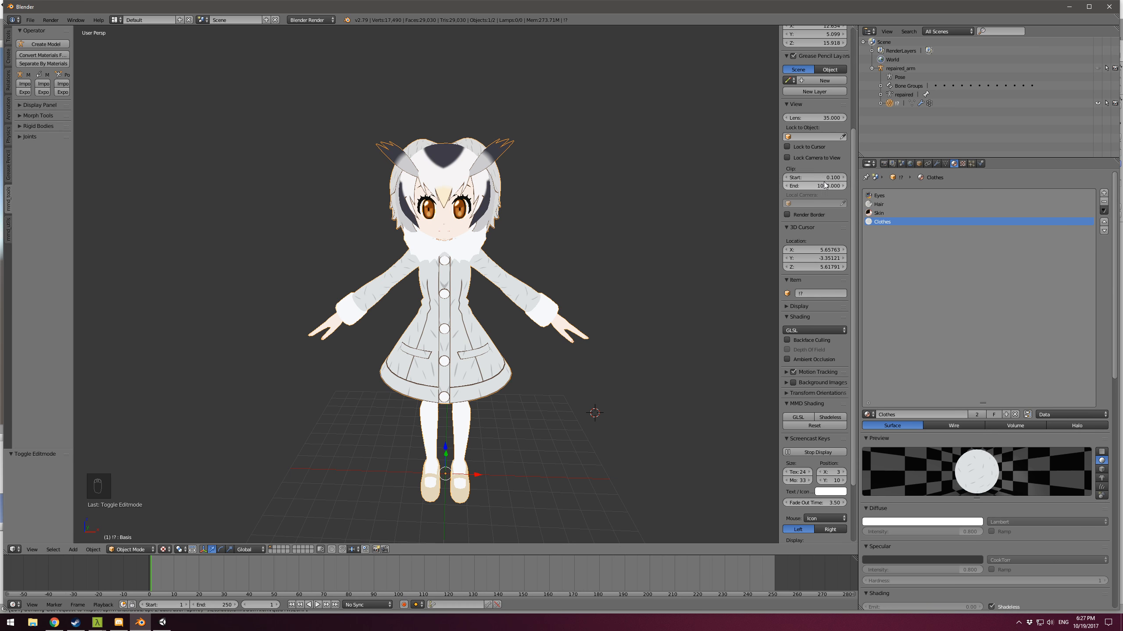
key("ctrl+alt+u")
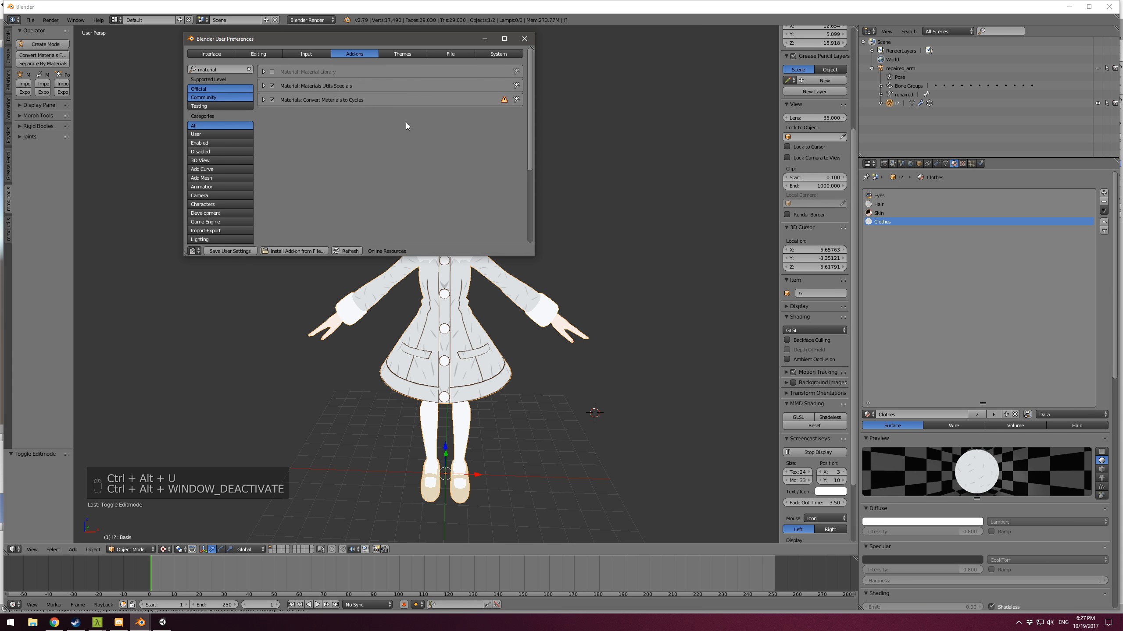
left_click(525, 39)
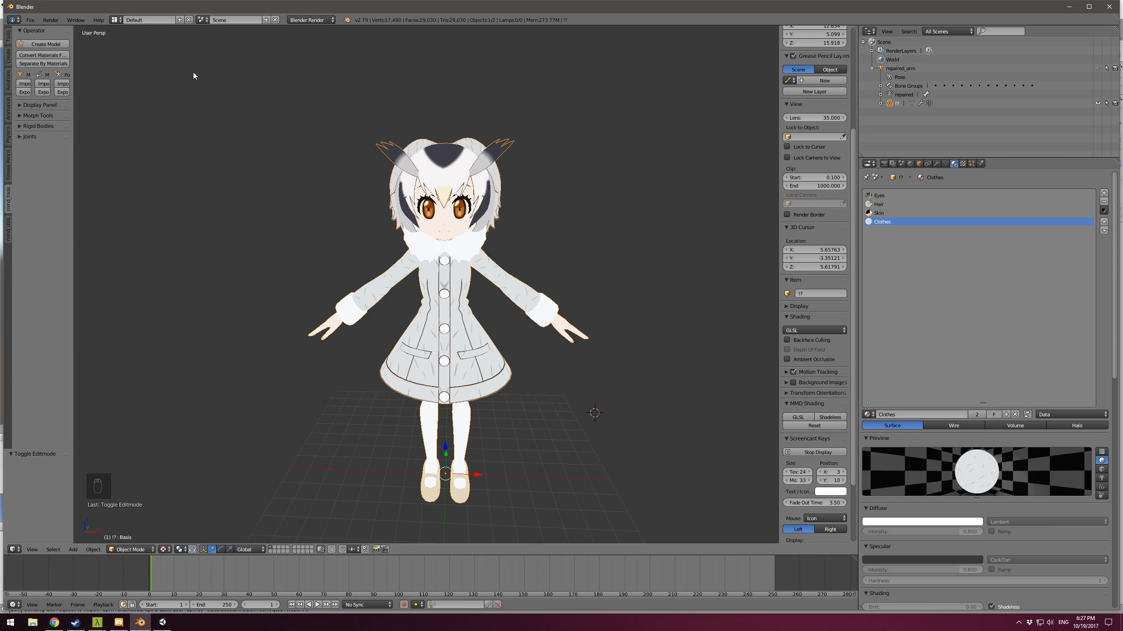
Step: Search the add-on preferences for "atlas", then save the user settings and close the preferences
left_click(30, 20)
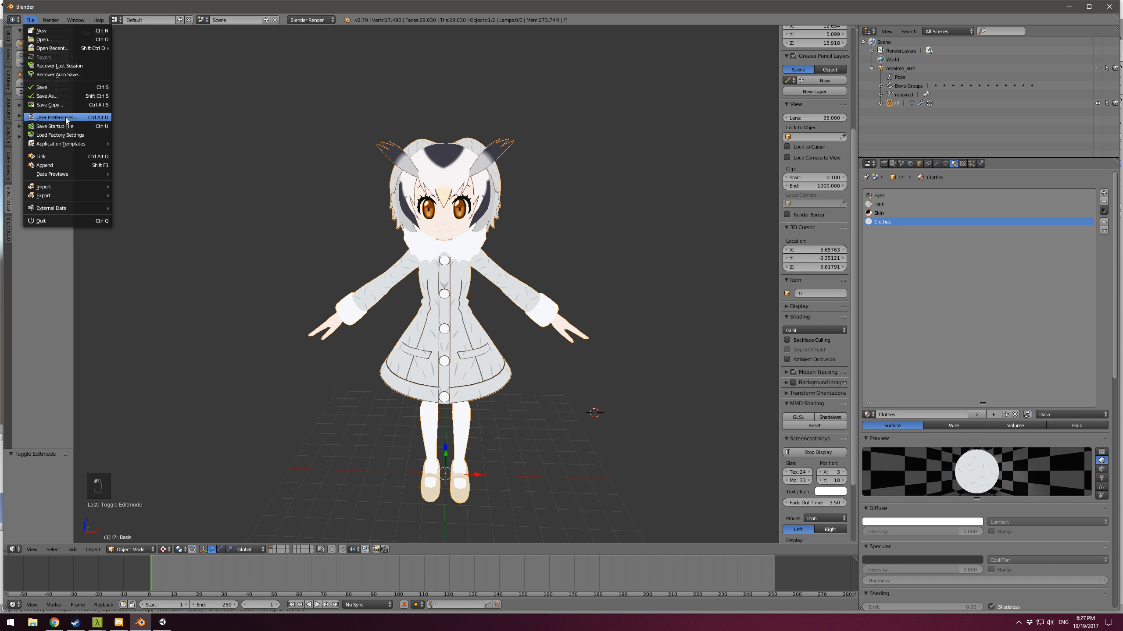
left_click(67, 118)
left_click_drag(180, 22, 341, 52)
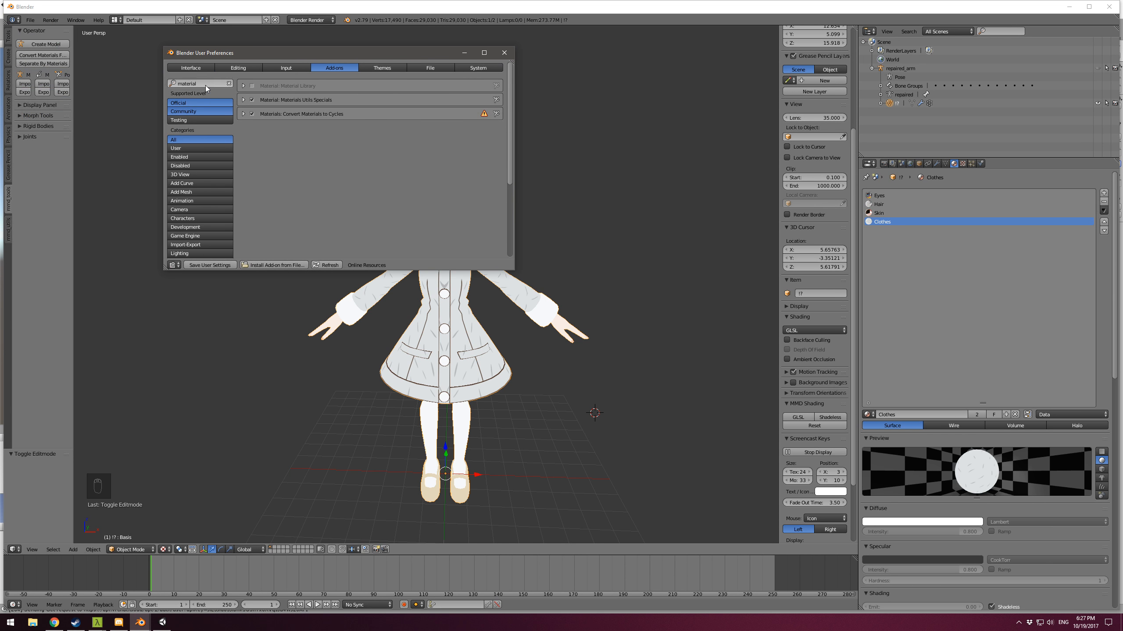
type("atlas")
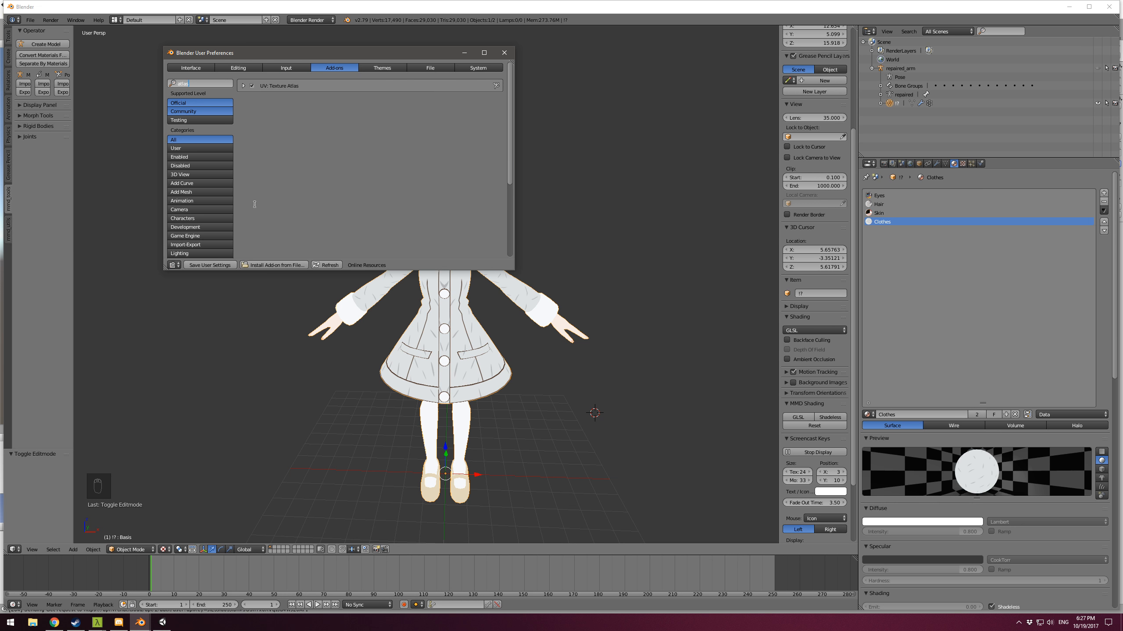
left_click(220, 265)
left_click(504, 53)
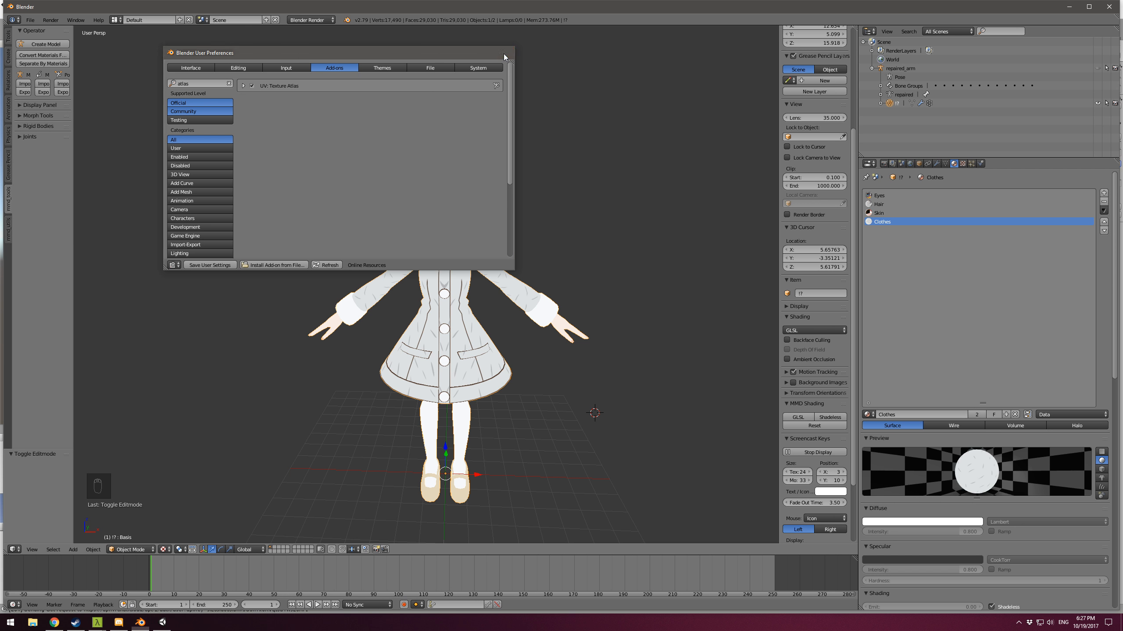
Step: Add a texture atlas group named TextureAtlas in the scene's render properties
left_click(884, 163)
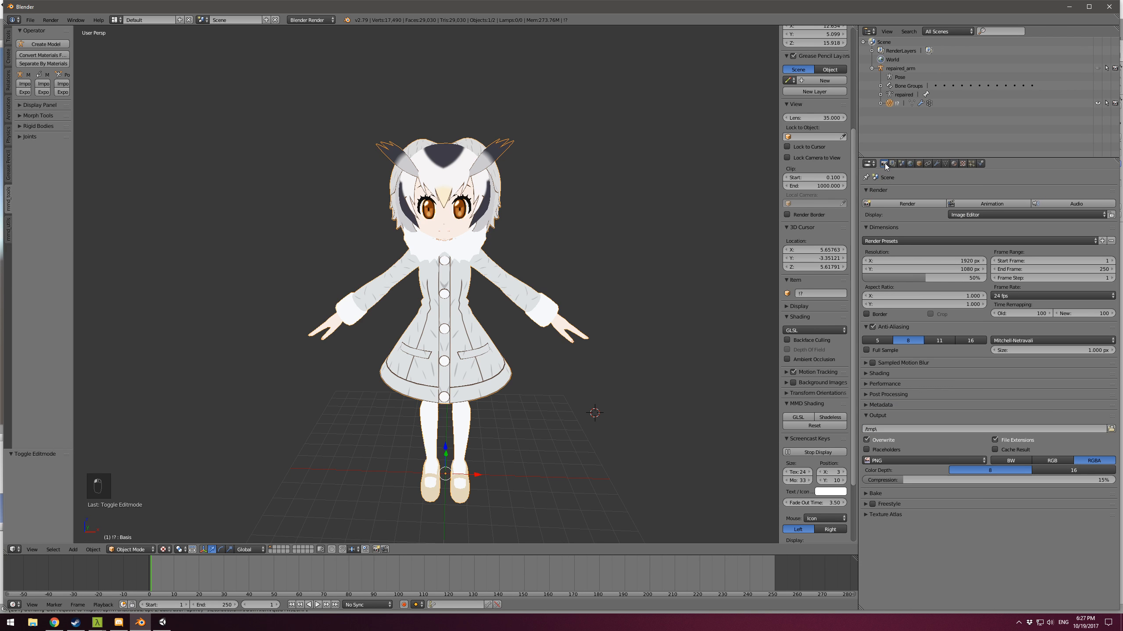
left_click(877, 515)
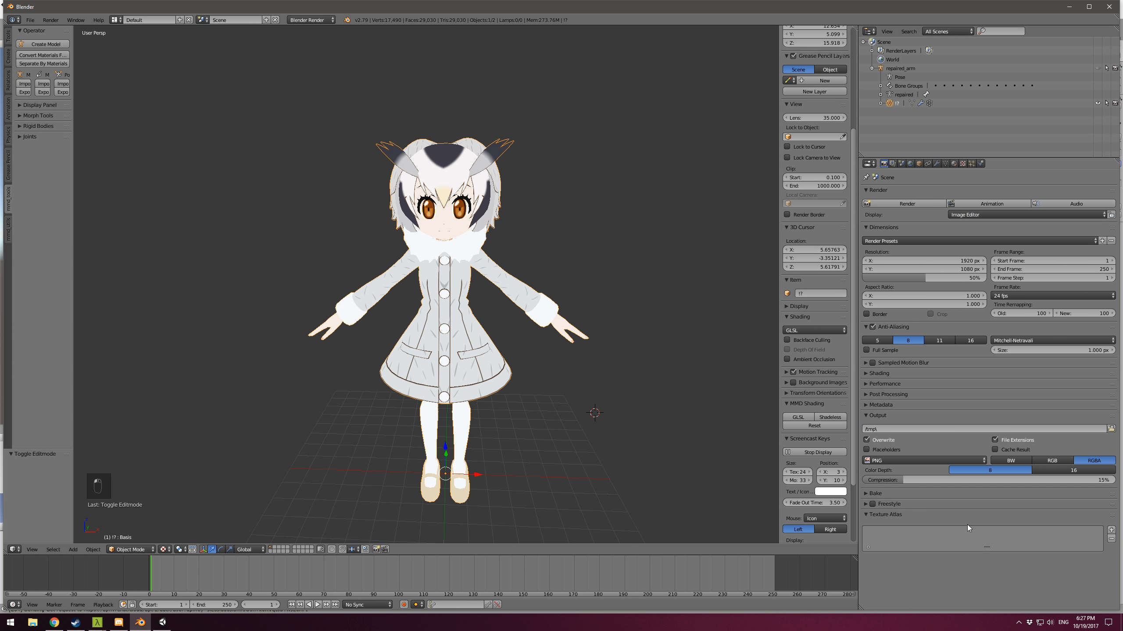
left_click(1111, 531)
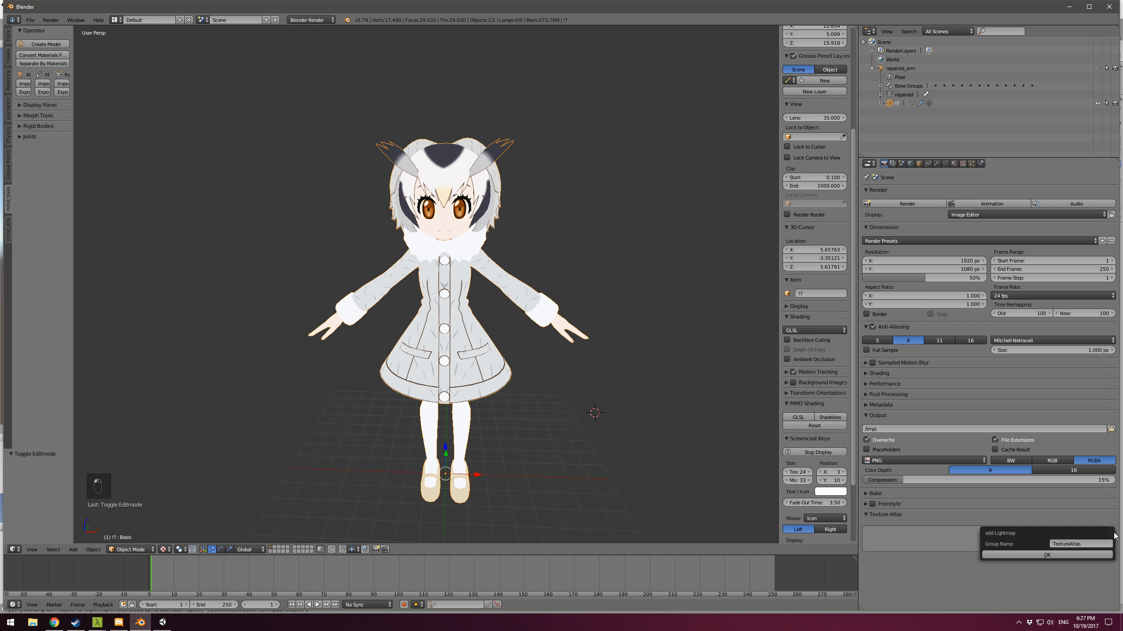
left_click(1065, 557)
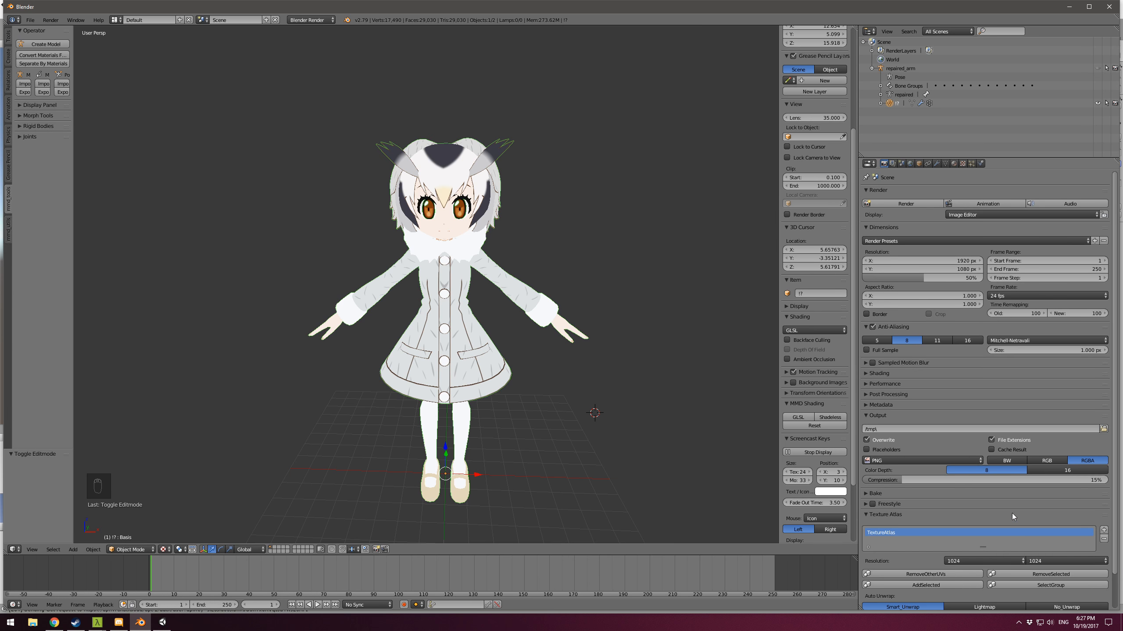
Step: Set the TextureAtlas resolution to 4096 by 4096 and start the manual unwrap of the character mesh
scroll(961, 531, "down", 2)
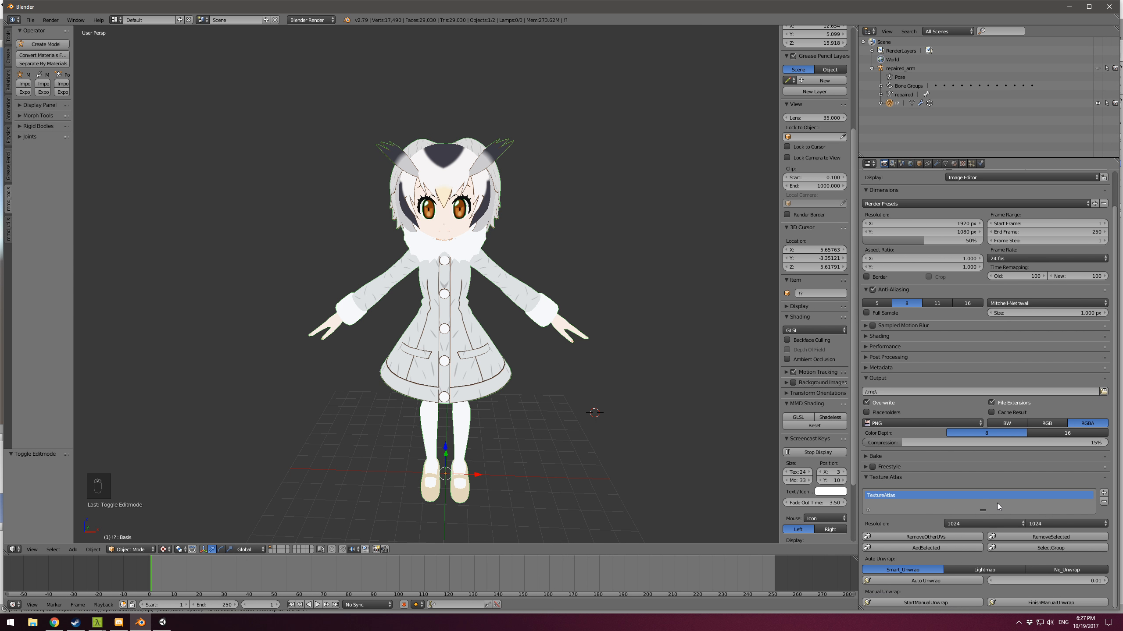
left_click(988, 523)
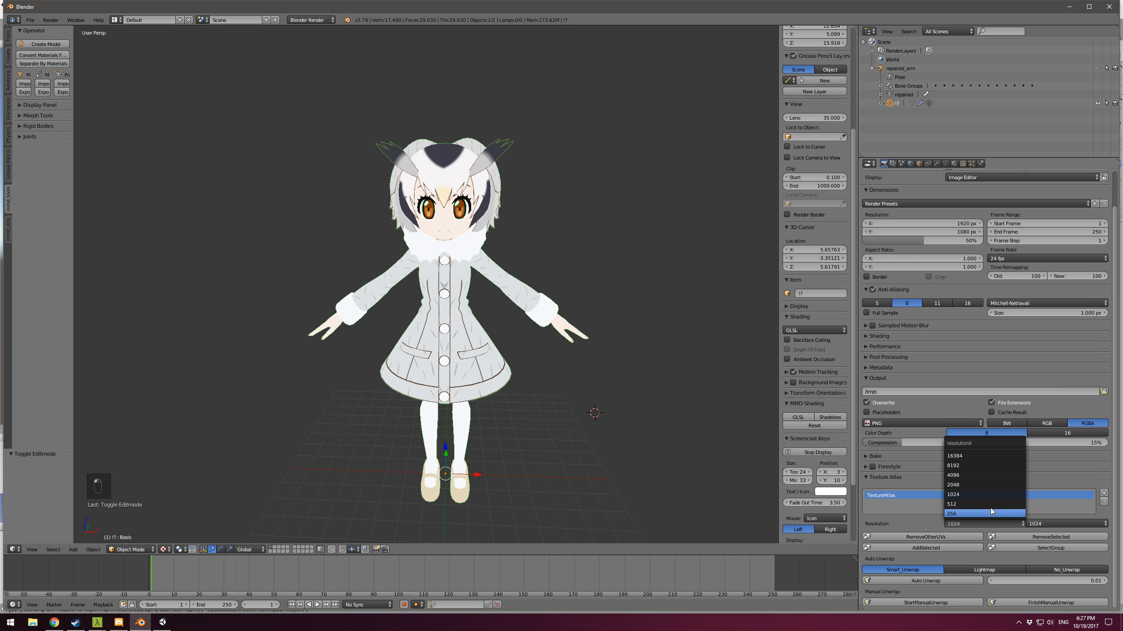
left_click(989, 475)
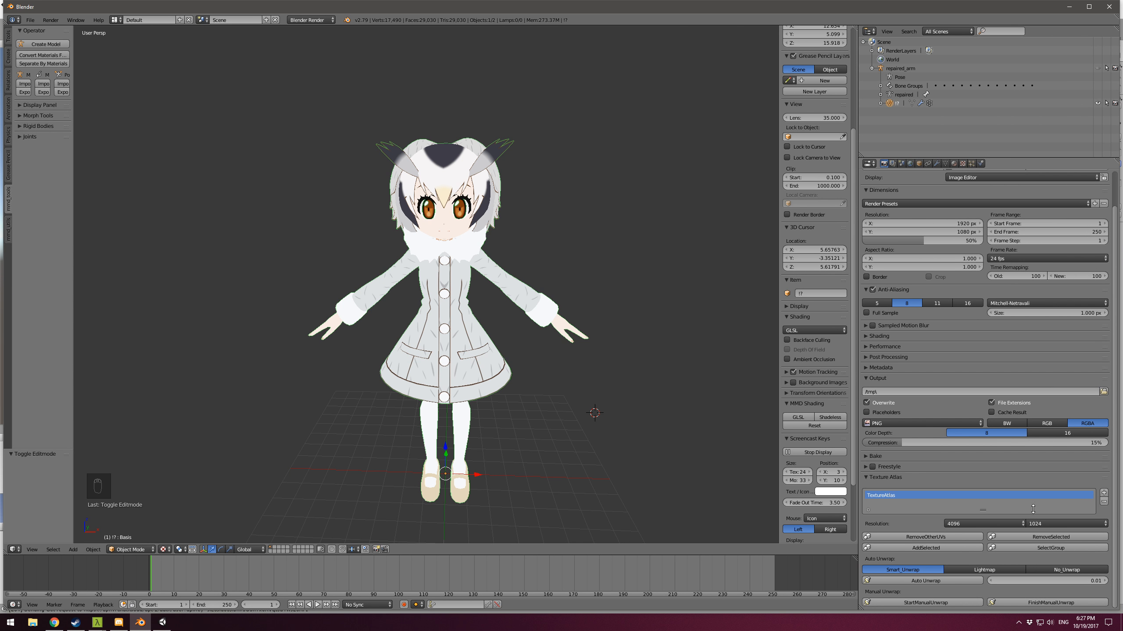
left_click(1069, 523)
left_click(1056, 475)
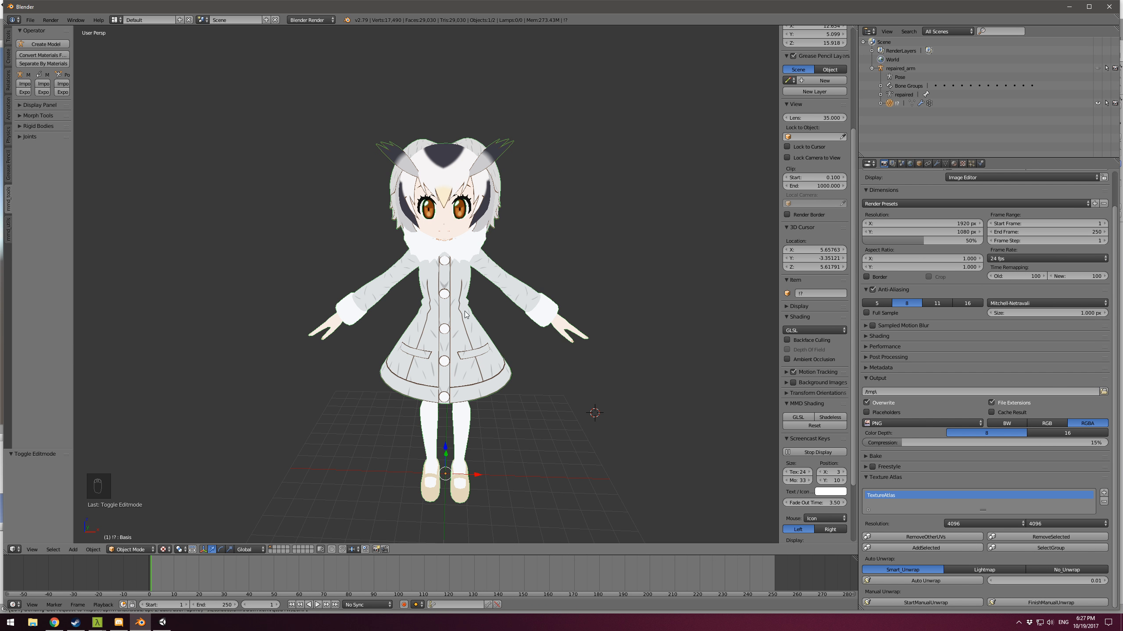
right_click(456, 188)
left_click(912, 603)
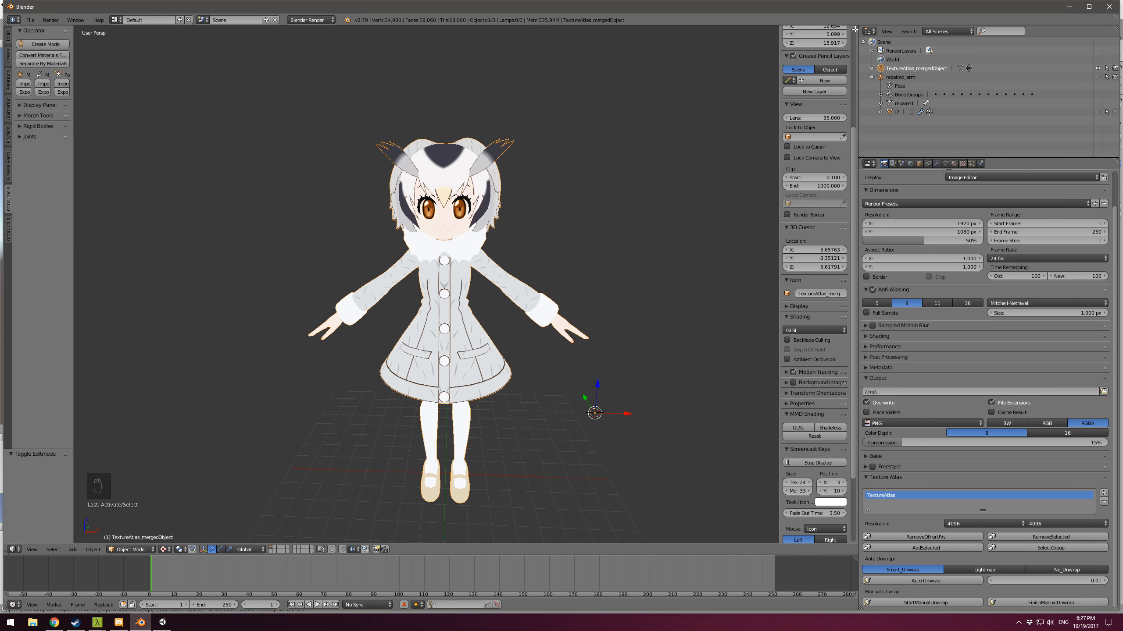
Step: Split the 3D view into two side-by-side areas and turn the new one into a UV/Image Editor
mouse_move(853, 28)
left_mouse_down()
mouse_move(530, 29)
mouse_move(853, 31)
left_mouse_up()
scroll(853, 51, "up", 8)
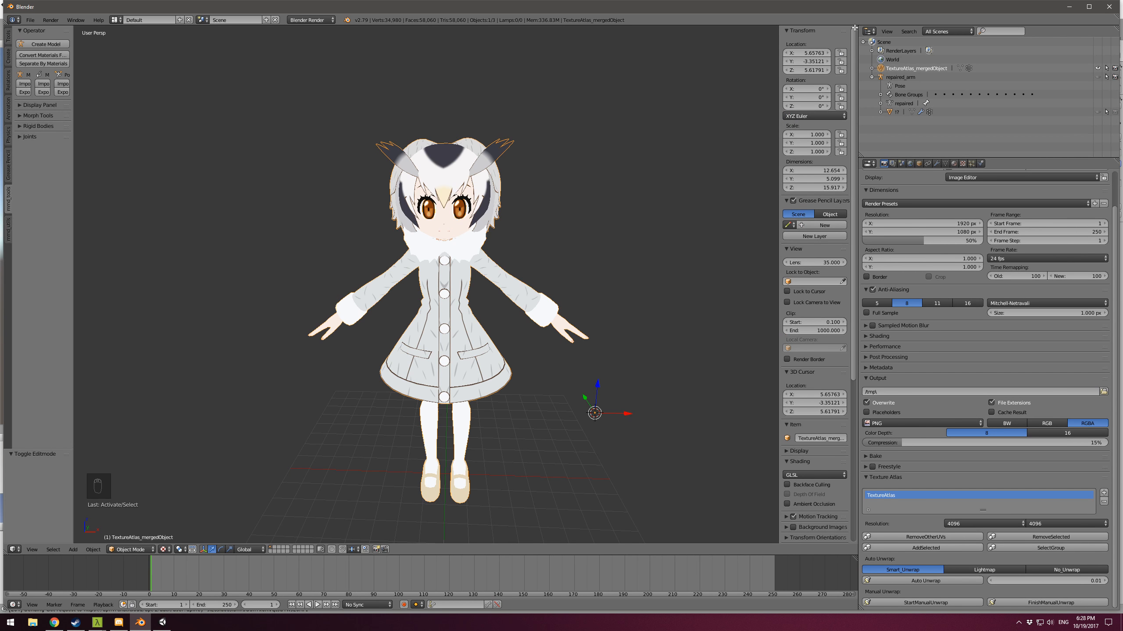
left_click_drag(855, 28, 451, 30)
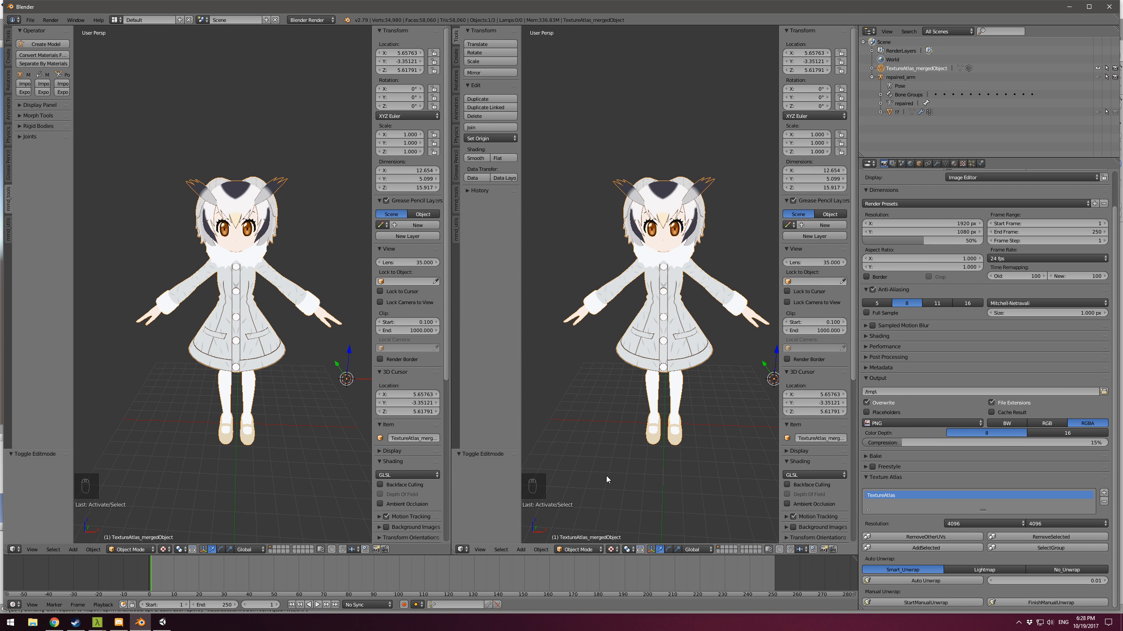
left_click(461, 549)
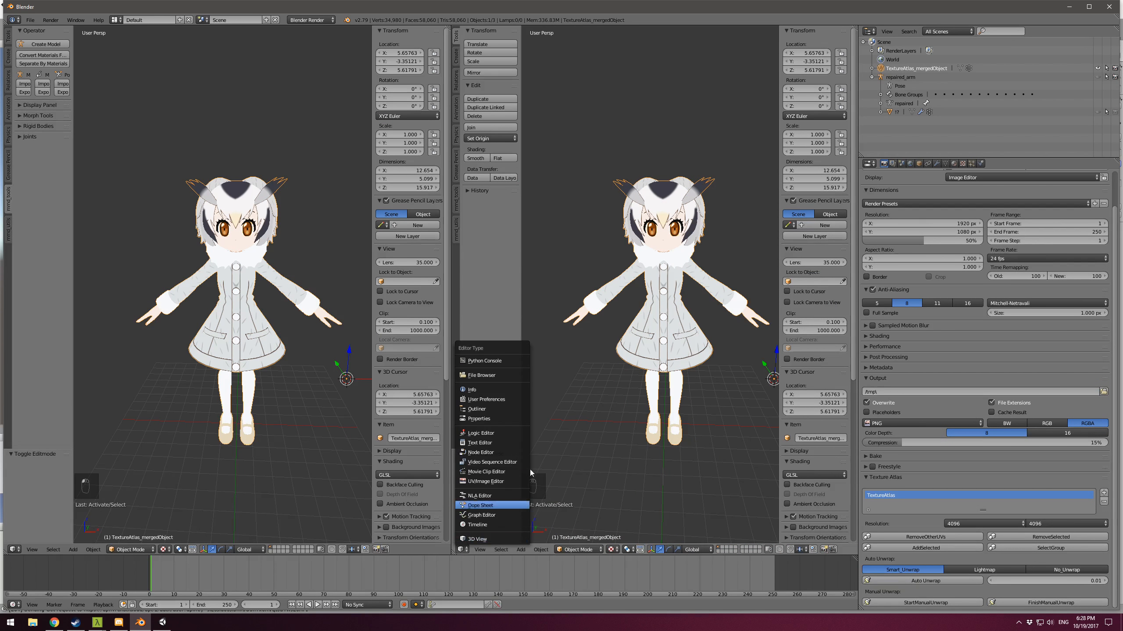
left_click(499, 481)
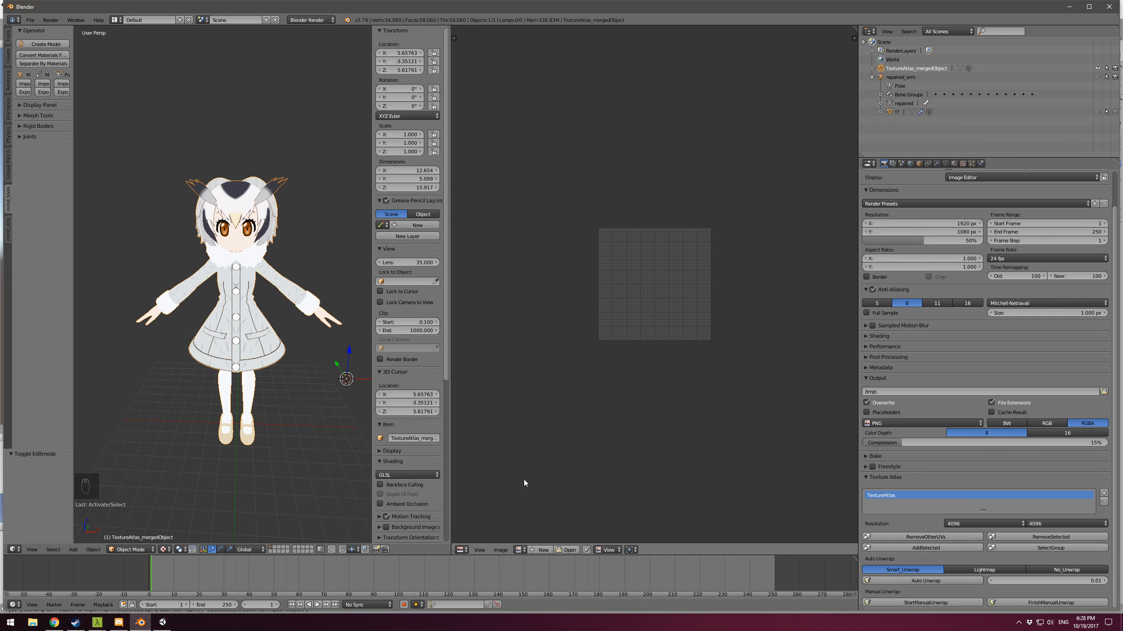
Step: Load the TextureAtlas image in the UV/Image Editor and fit it in the view
left_click(518, 550)
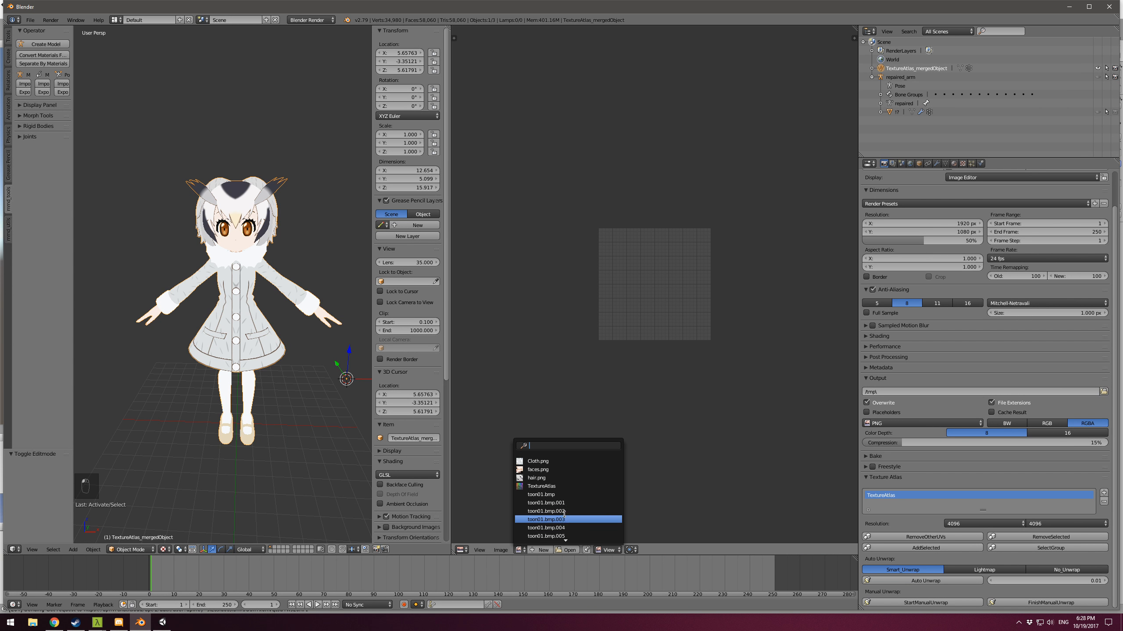
left_click(556, 486)
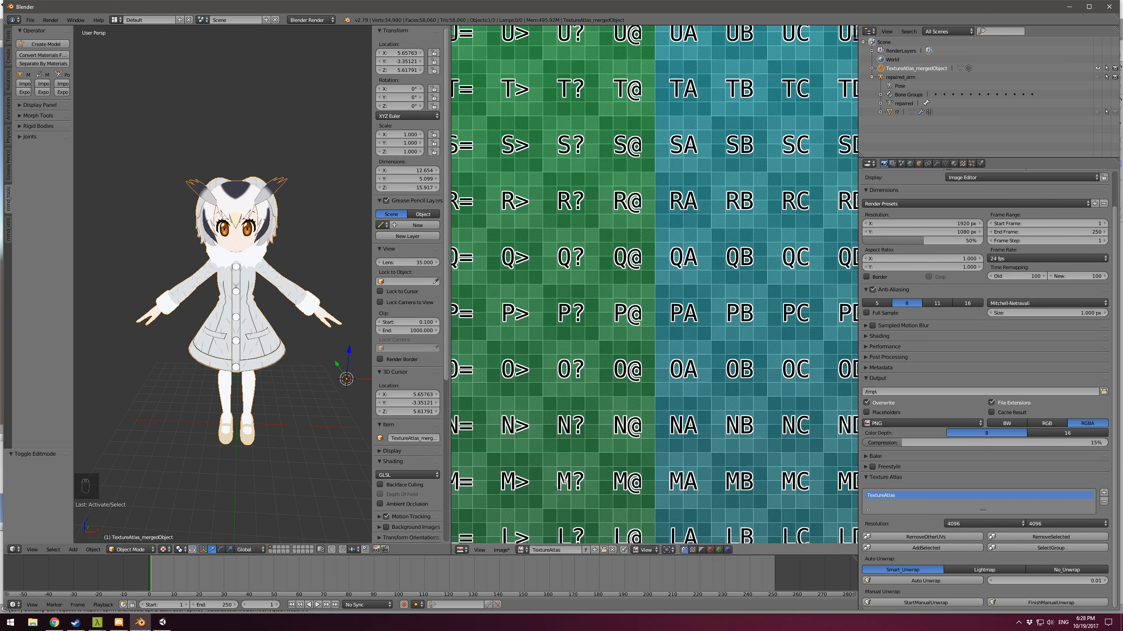
scroll(622, 384, "down", 7)
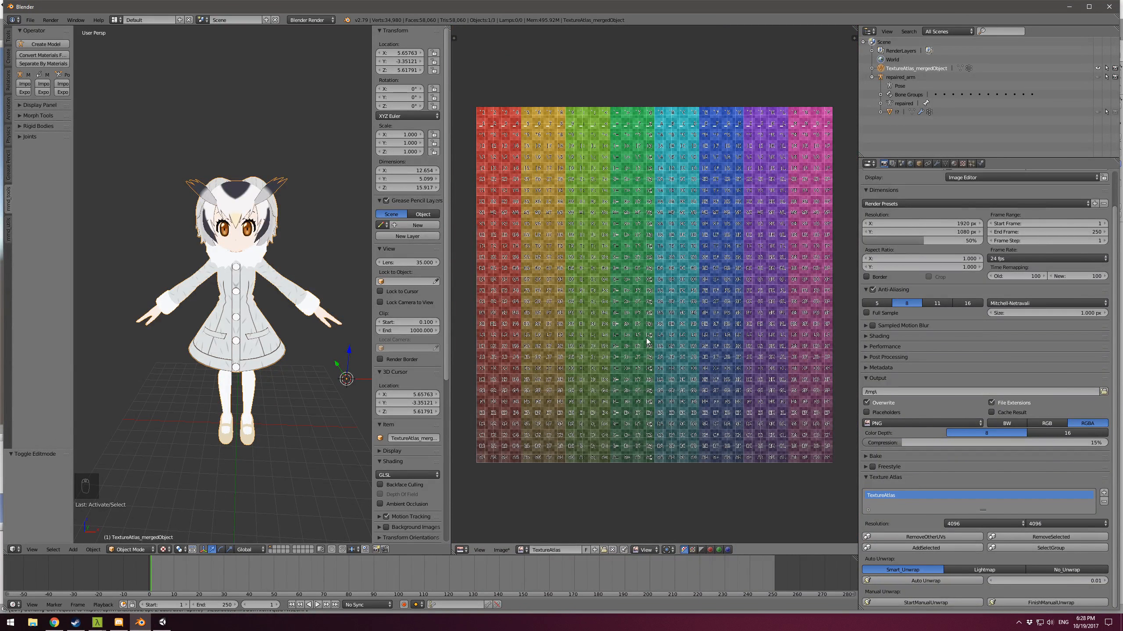
Step: Put the merged atlas mesh in Edit Mode, select all its geometry and UVs, and pack the UV islands
middle_click_drag(287, 373, 281, 374)
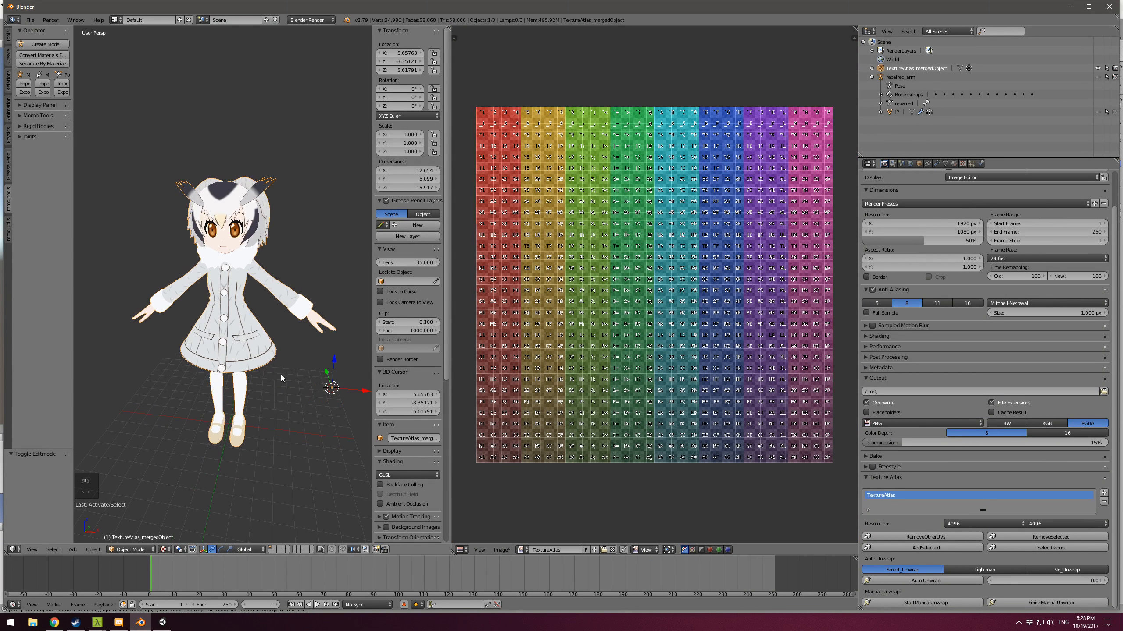
key("Tab")
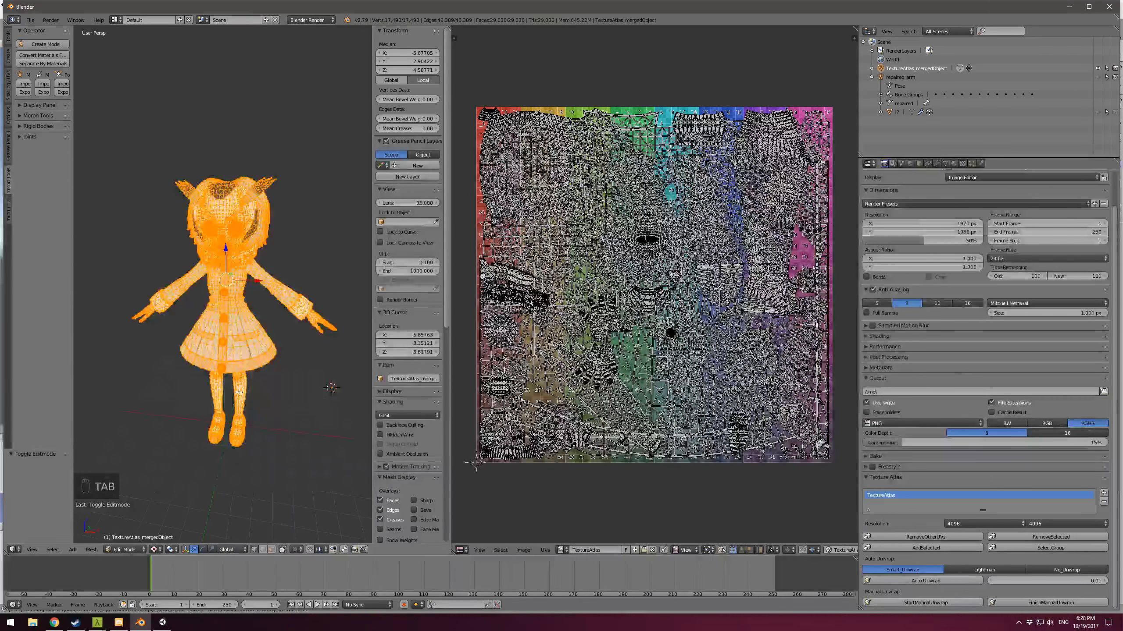
key("a")
key("a")
key("a")
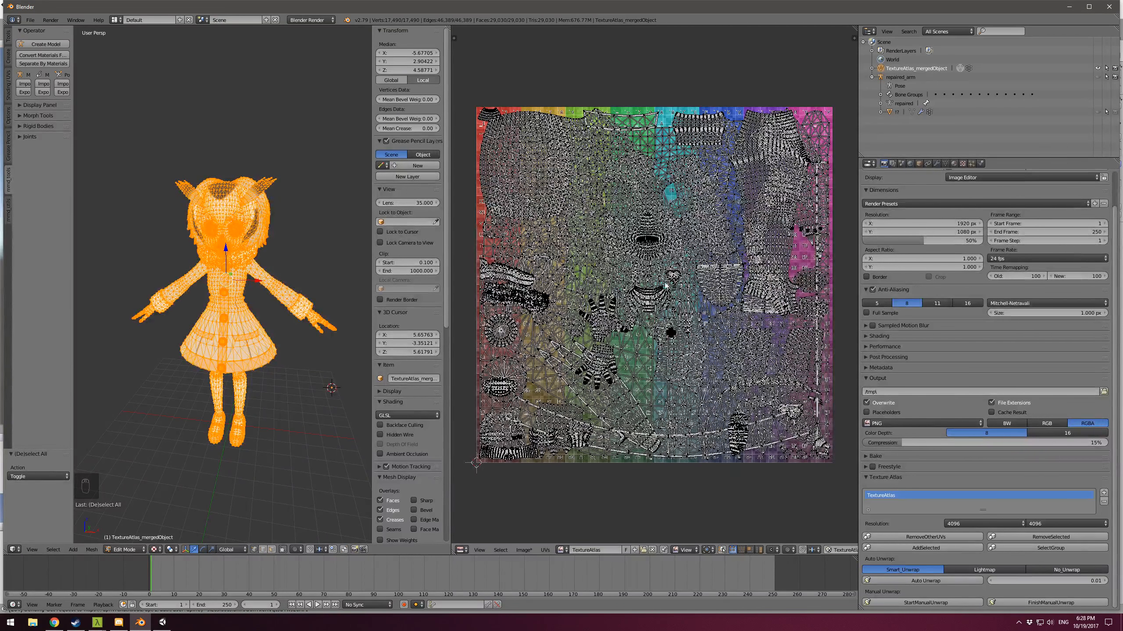
key("a")
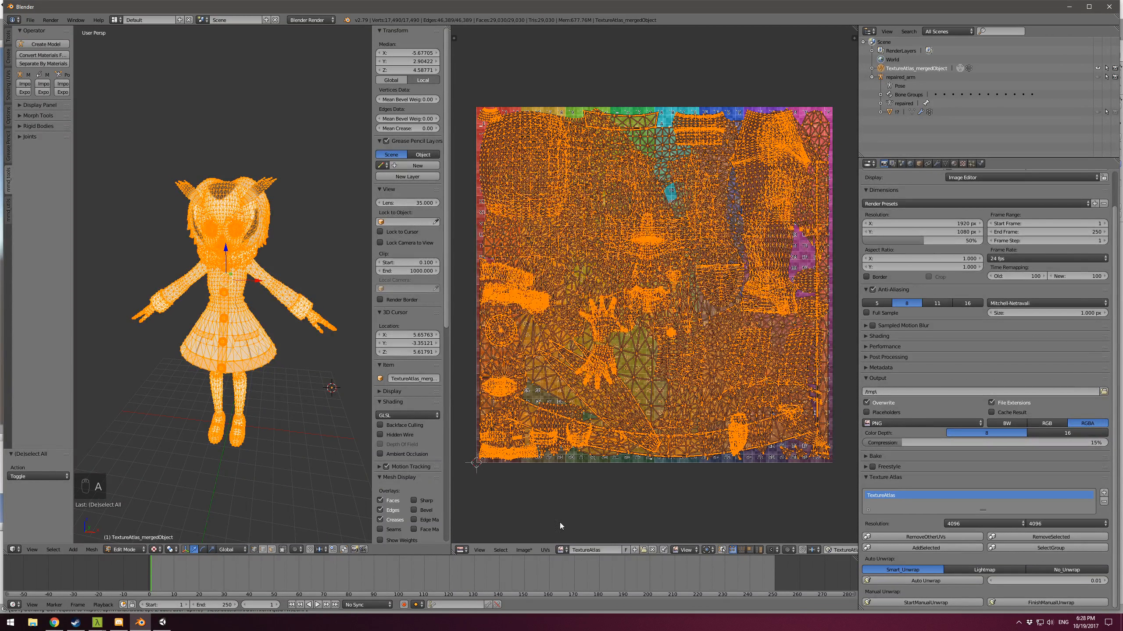
left_click(546, 551)
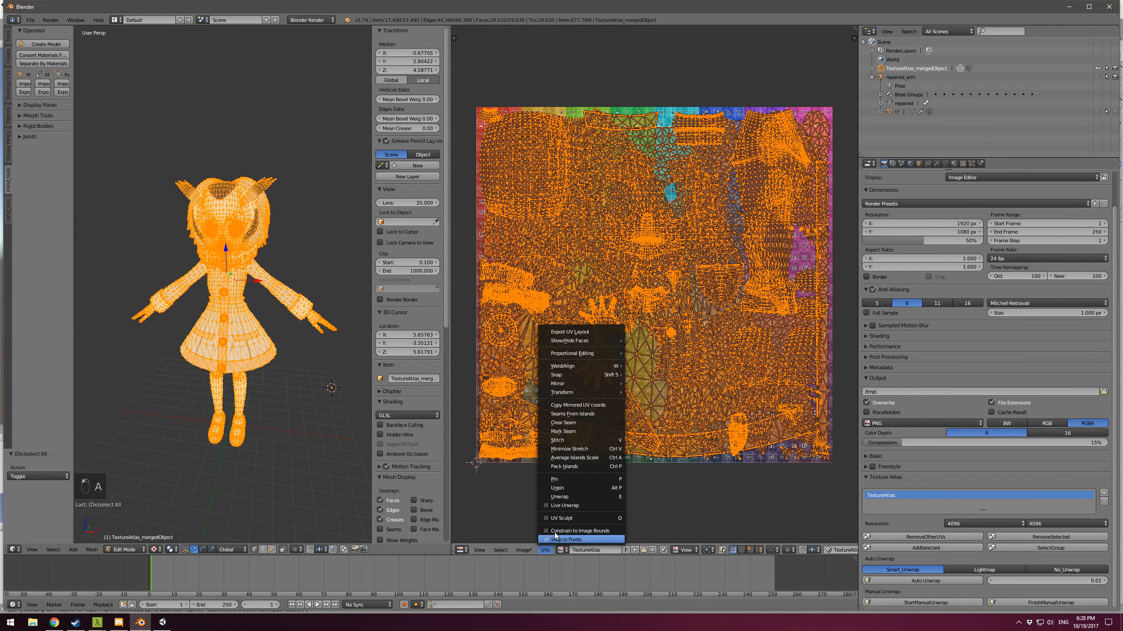
left_click(572, 468)
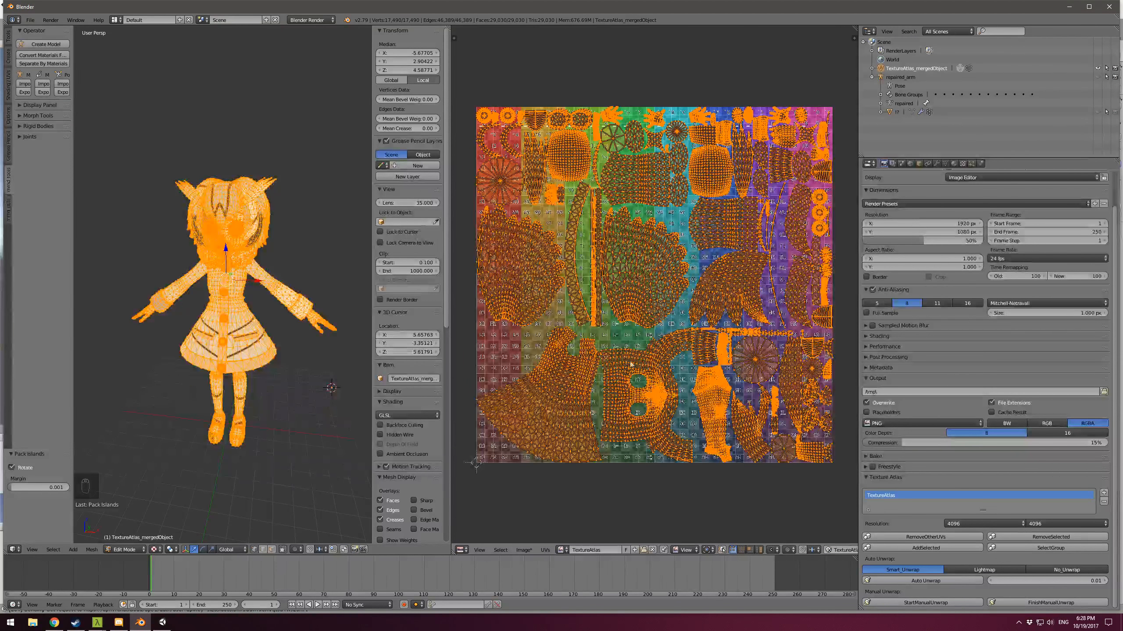
Step: Examine the packed UV islands and the spacing between them across the TextureAtlas image
scroll(628, 287, "up", 1)
middle_click_drag(693, 326, 635, 344)
middle_click_drag(700, 361, 738, 403)
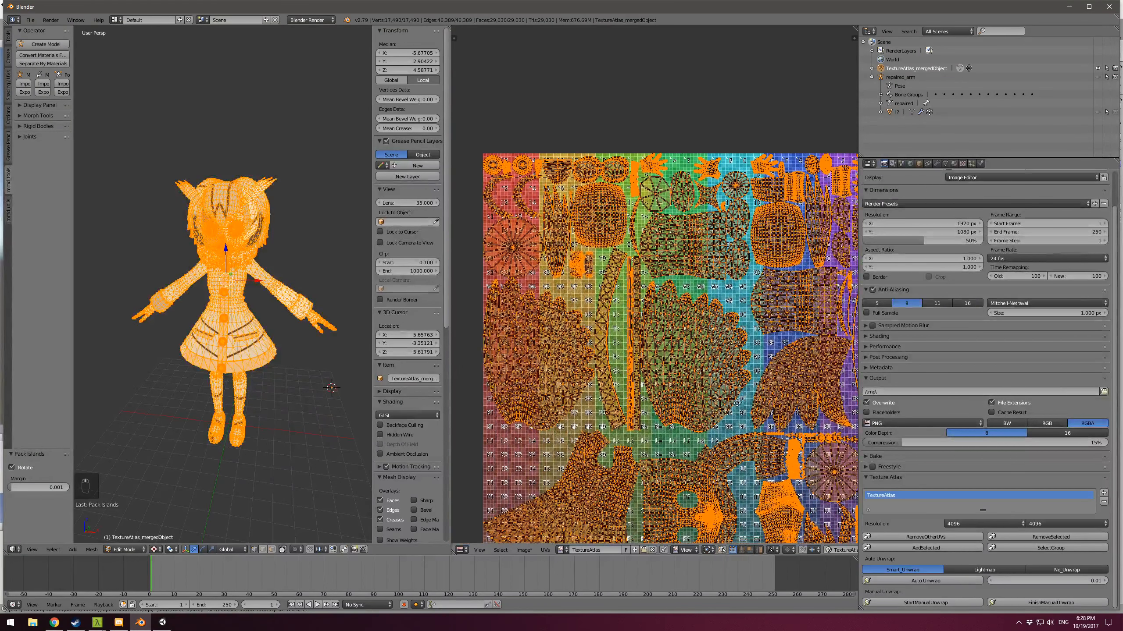
middle_click_drag(733, 512, 692, 417)
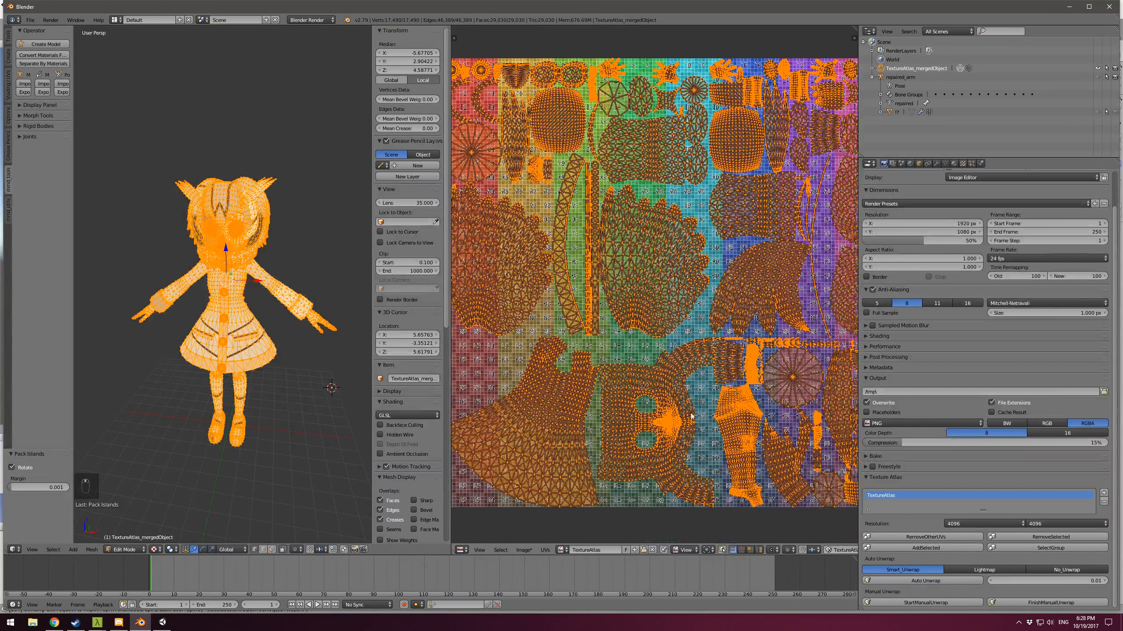
mouse_move(730, 465)
middle_mouse_down()
mouse_move(572, 484)
mouse_move(724, 471)
middle_mouse_up()
middle_click_drag(526, 361, 558, 361)
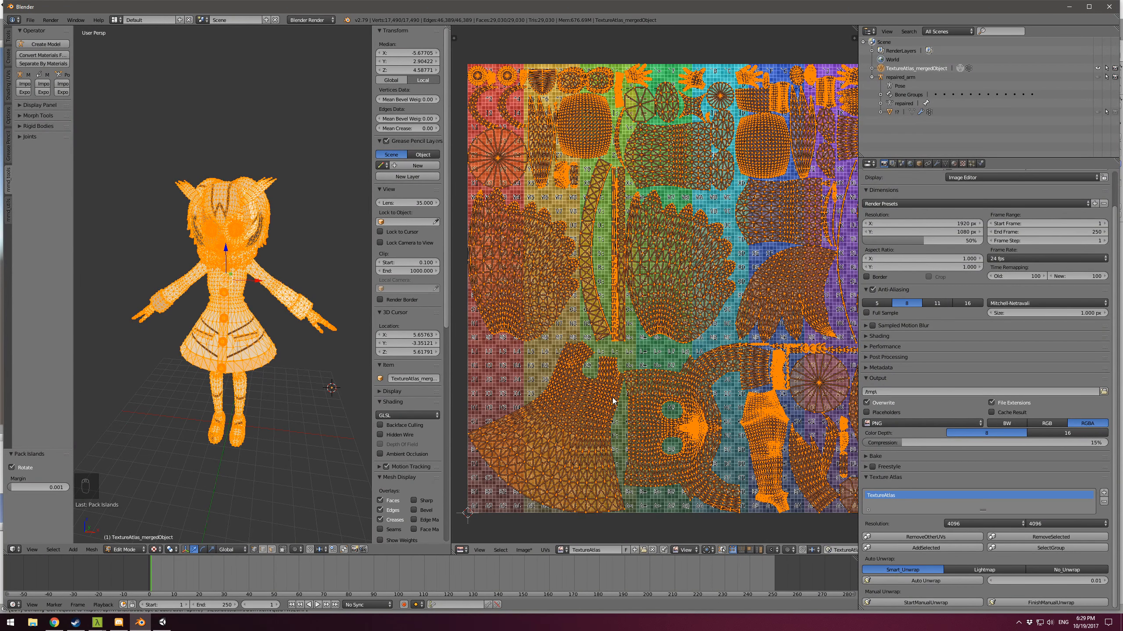
middle_click_drag(684, 345, 656, 354)
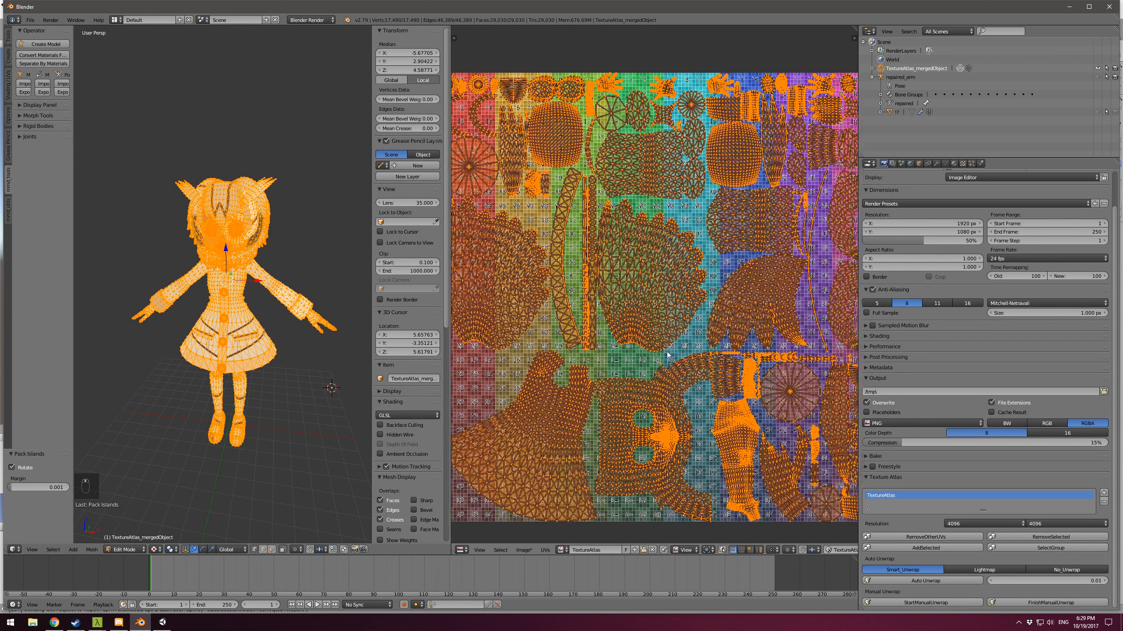
scroll(667, 354, "down", 1)
scroll(667, 354, "up", 1)
scroll(667, 358, "down", 1)
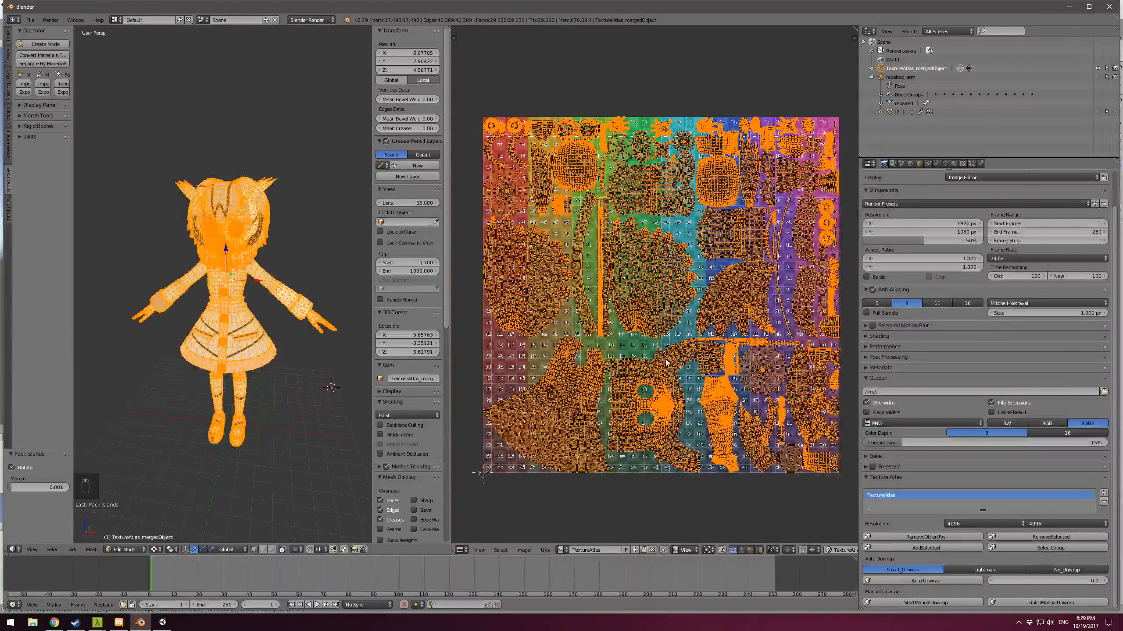
scroll(666, 366, "up", 1)
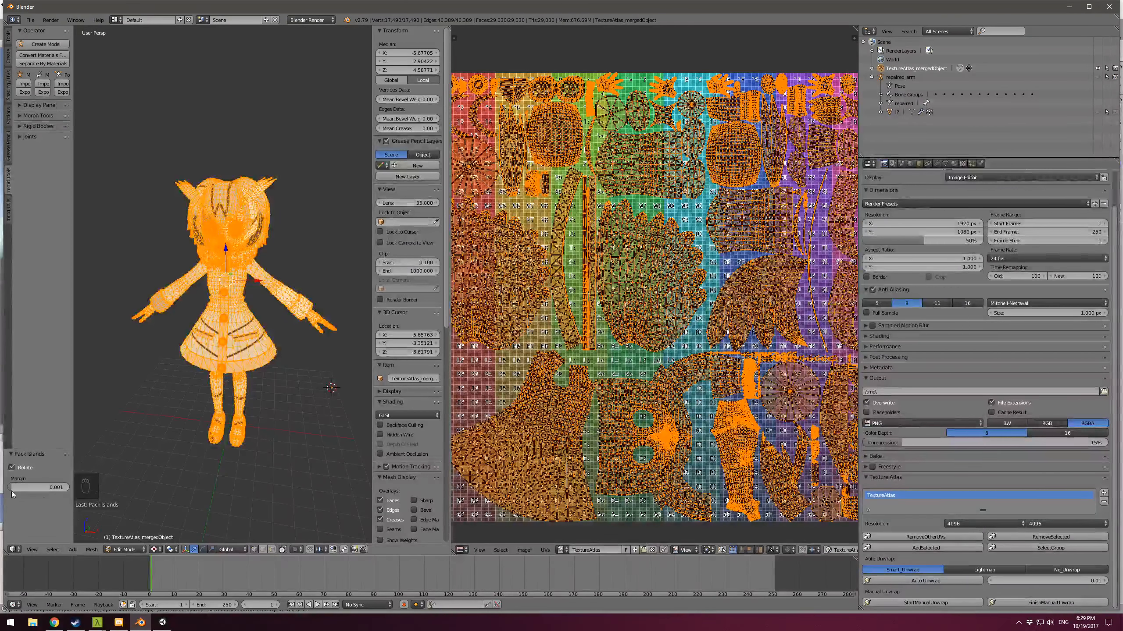
Step: Try a Pack Islands margin of 0.003, and set the margin to 0.018 to space the UV islands further apart
left_click(62, 489)
type("0.003")
key("Return")
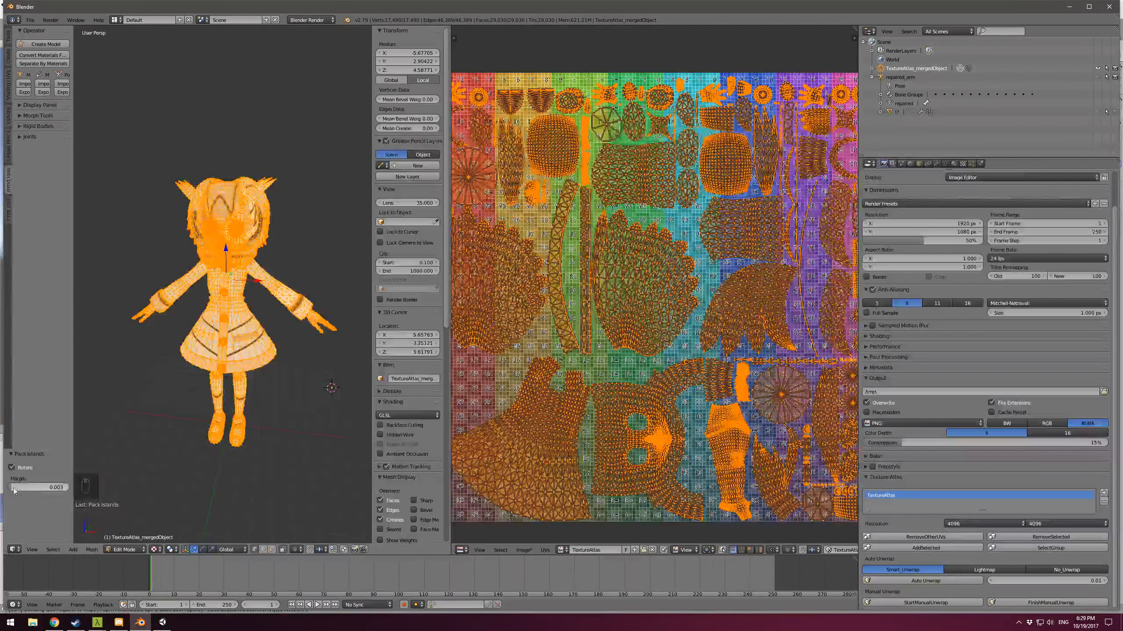
left_click(56, 488)
type("0.018")
key("Return")
scroll(645, 287, "down", 1)
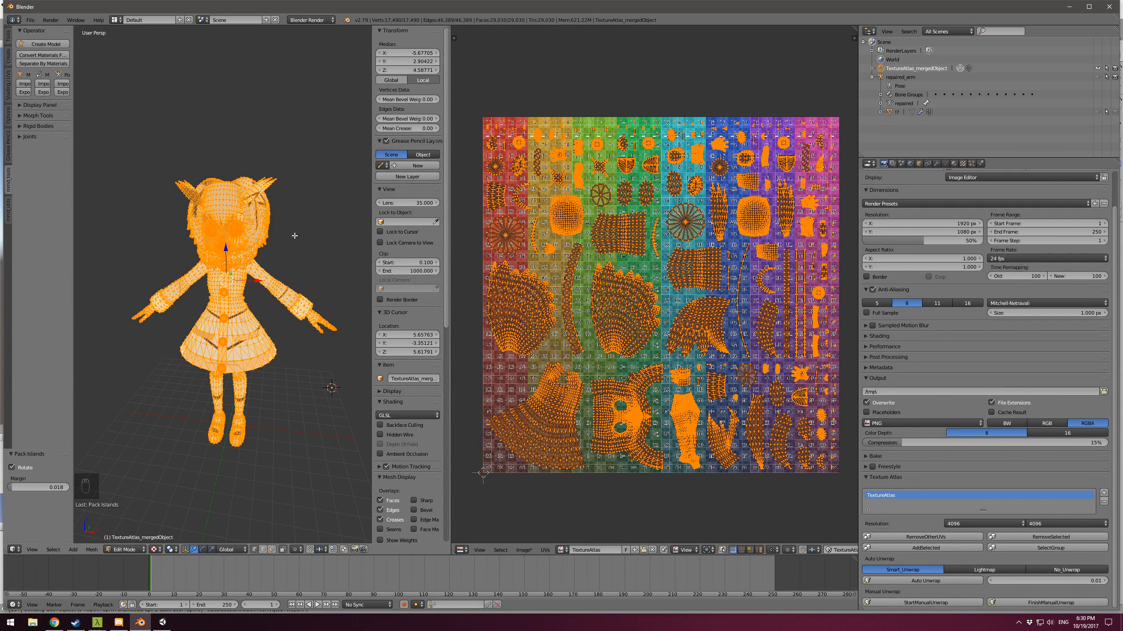
Step: Remove the merged mesh's double vertices and pack its UV islands again with the 0.018 margin
key("w")
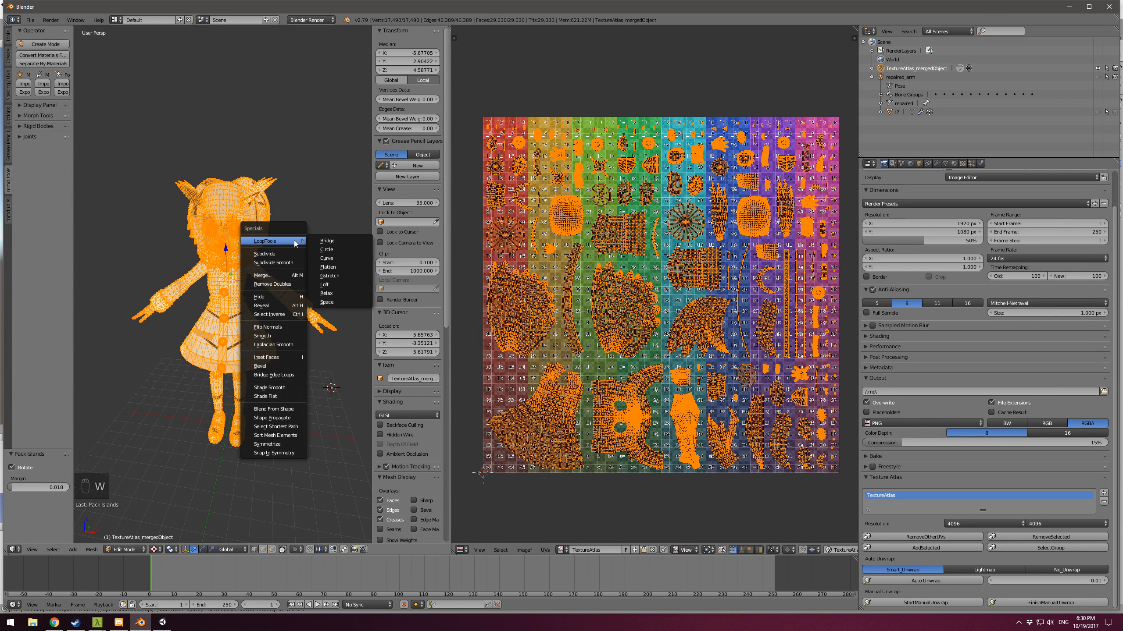
left_click(285, 285)
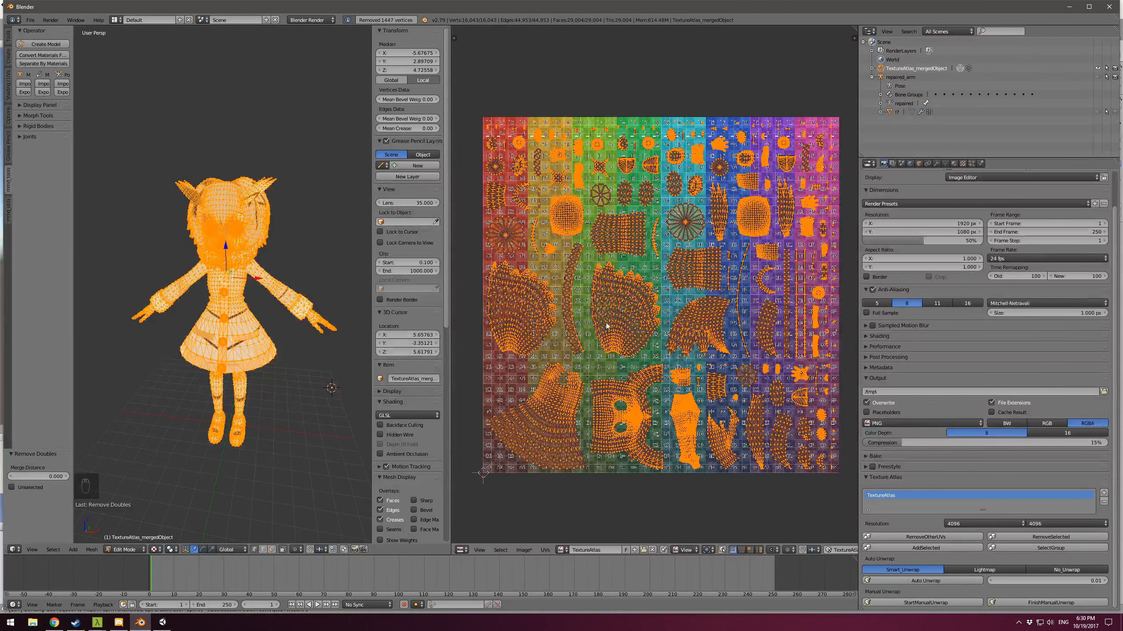
left_click(545, 550)
left_click(579, 468)
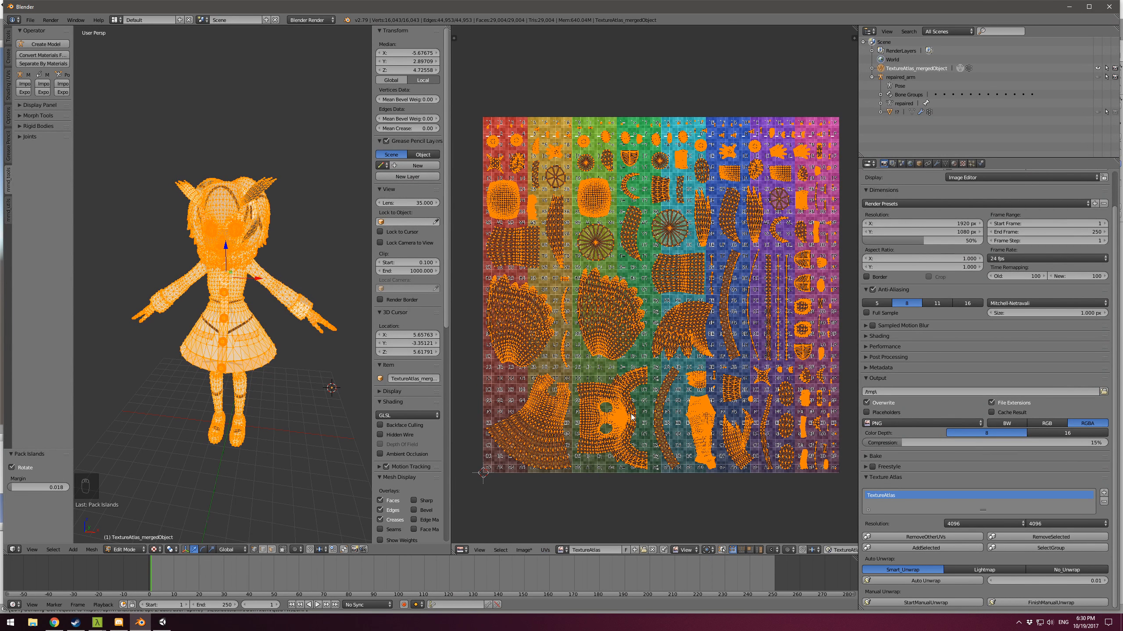
scroll(582, 401, "up", 2)
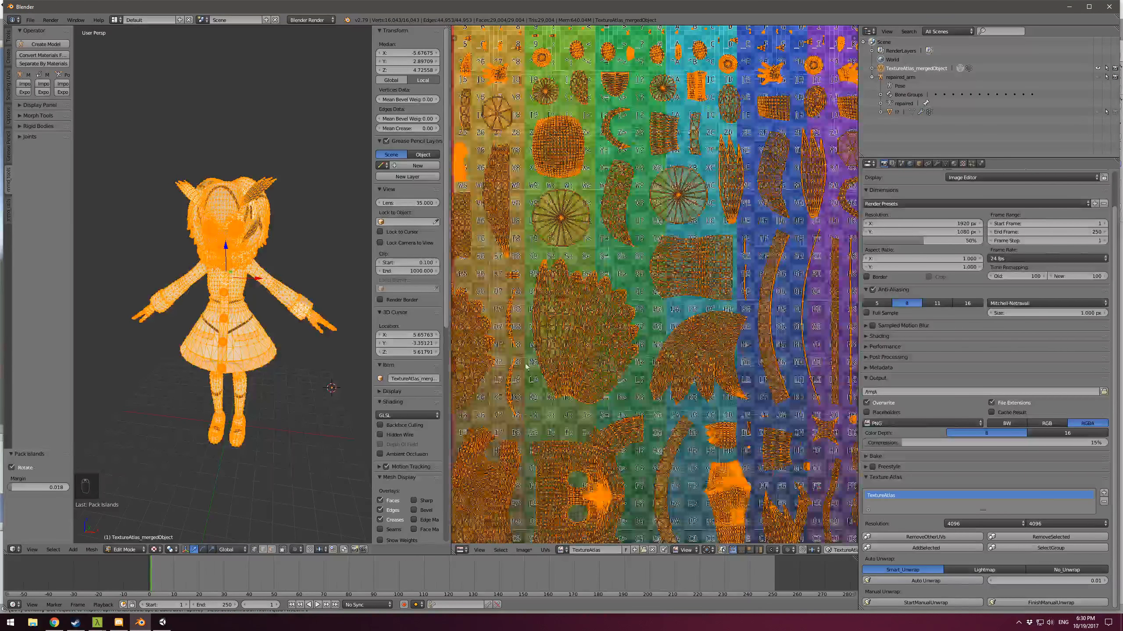
scroll(557, 361, "down", 2)
scroll(575, 407, "up", 2)
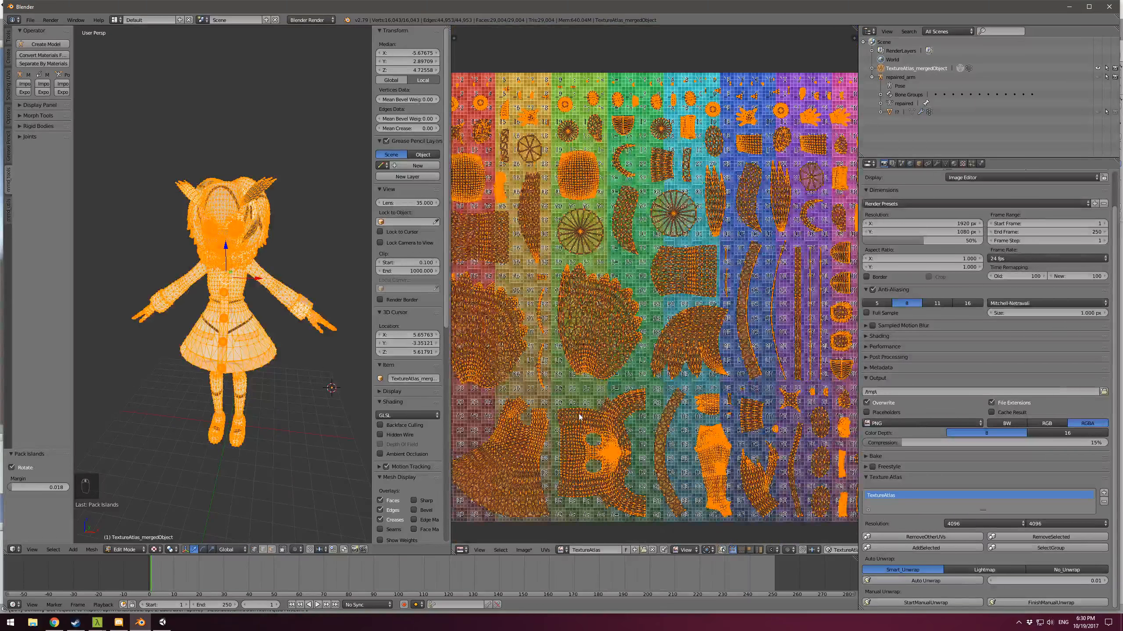
scroll(580, 420, "down", 2)
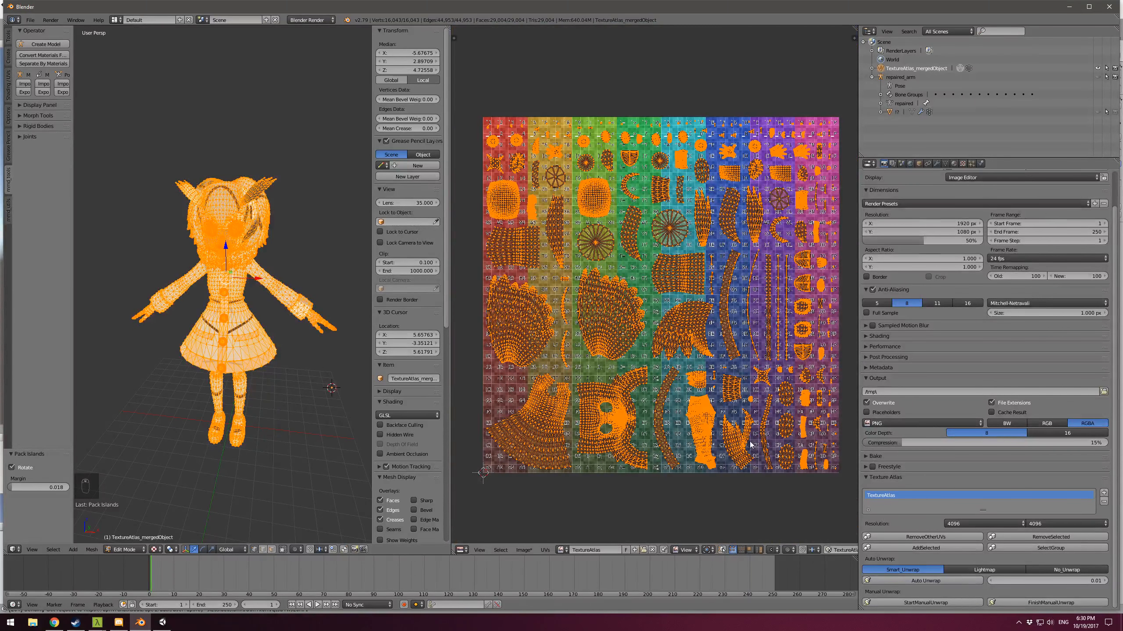
Step: Finish the texture atlas manual unwrap and select the character mesh in the 3D view
left_click(1059, 605)
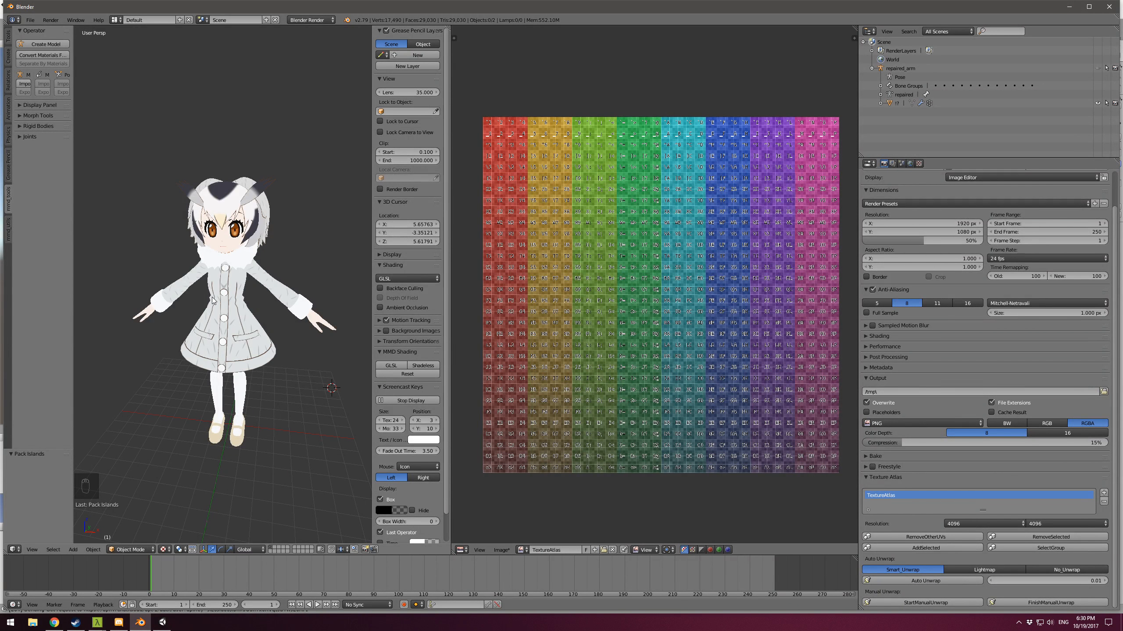
right_click(231, 300)
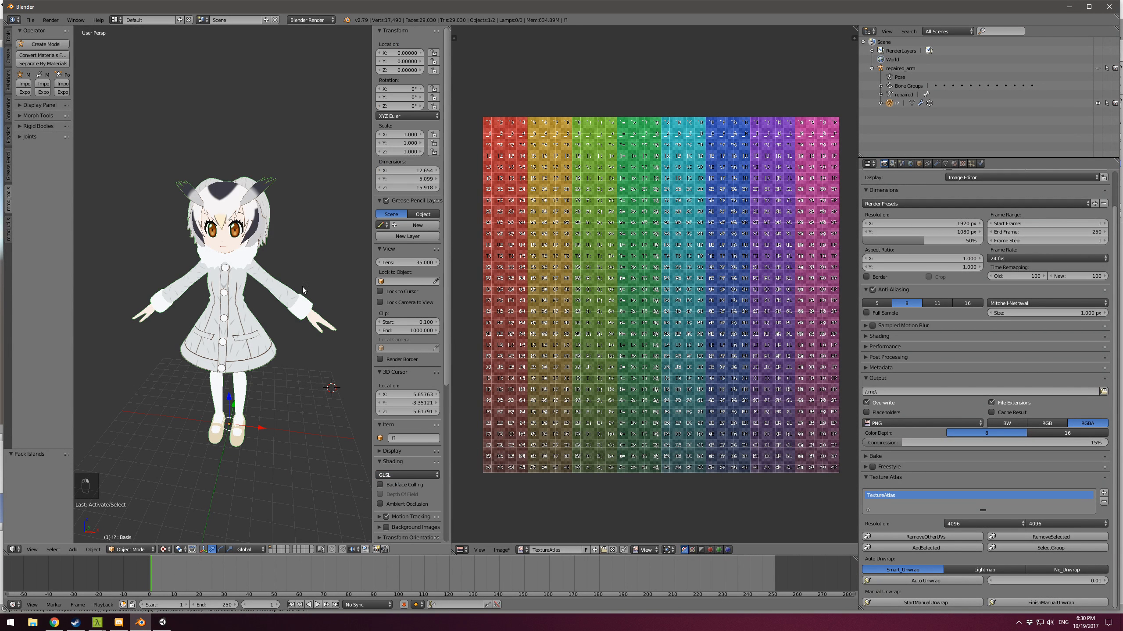
Step: Examine the Clothes material, the settings of its Cloth texture, and the scene's render settings
left_click(953, 164)
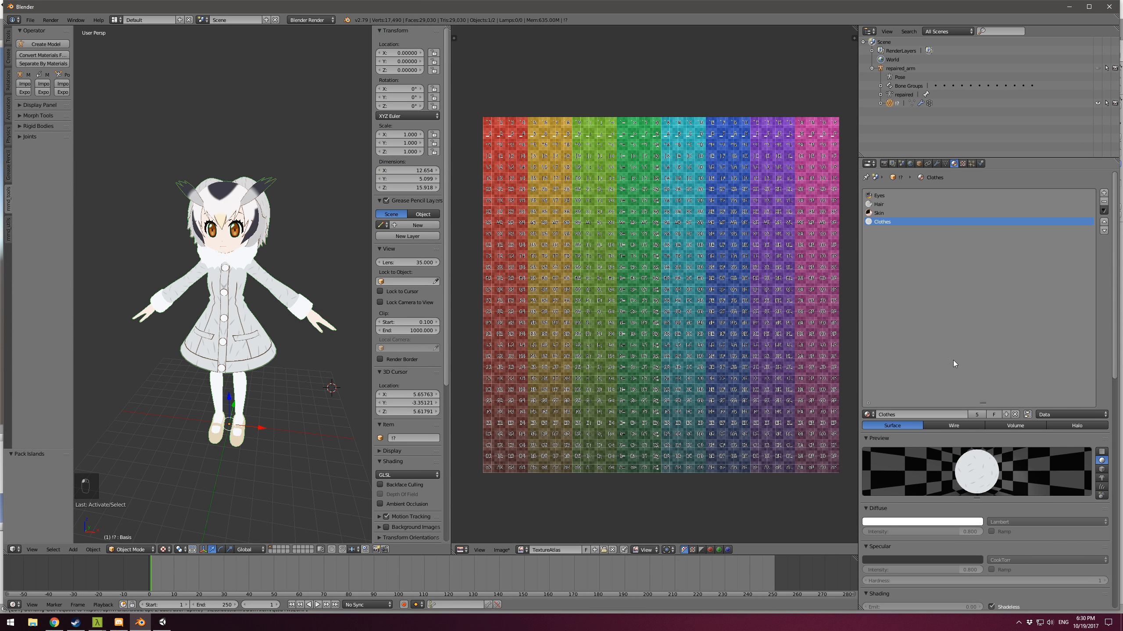
scroll(967, 393, "down", 5)
scroll(994, 473, "up", 5)
left_click(962, 163)
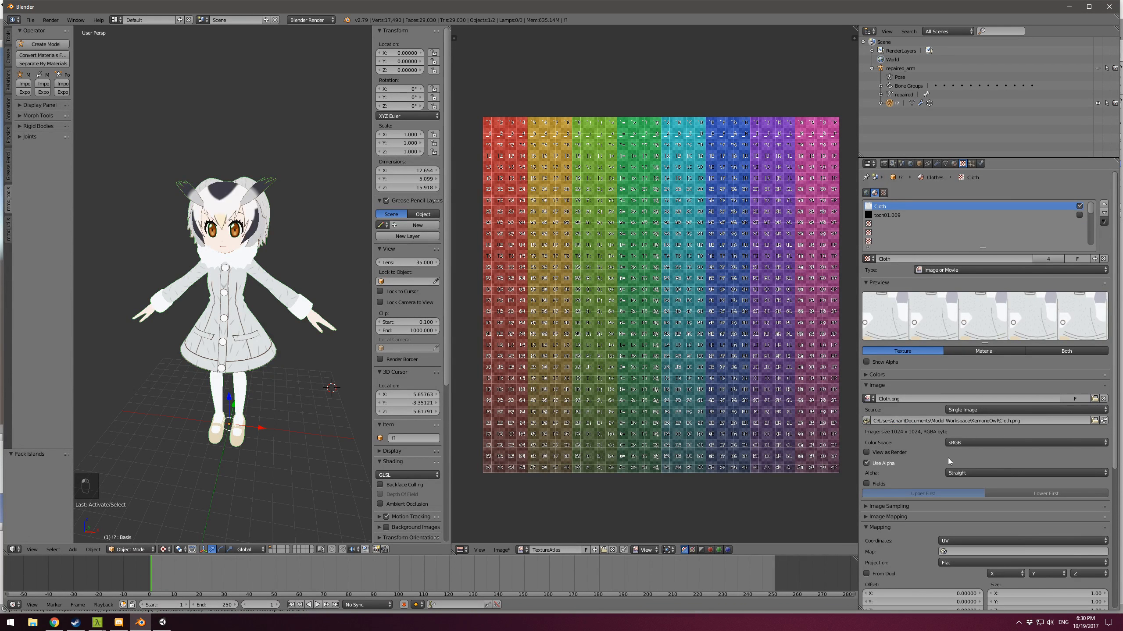
scroll(945, 459, "down", 2)
scroll(945, 458, "up", 2)
left_click(884, 163)
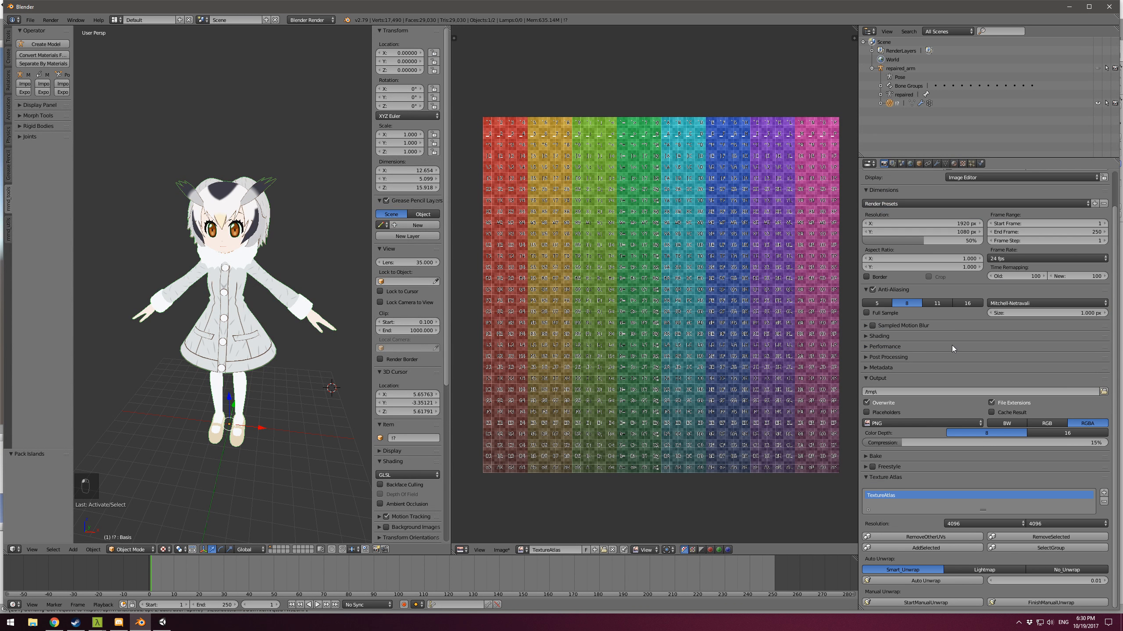
scroll(940, 386, "up", 2)
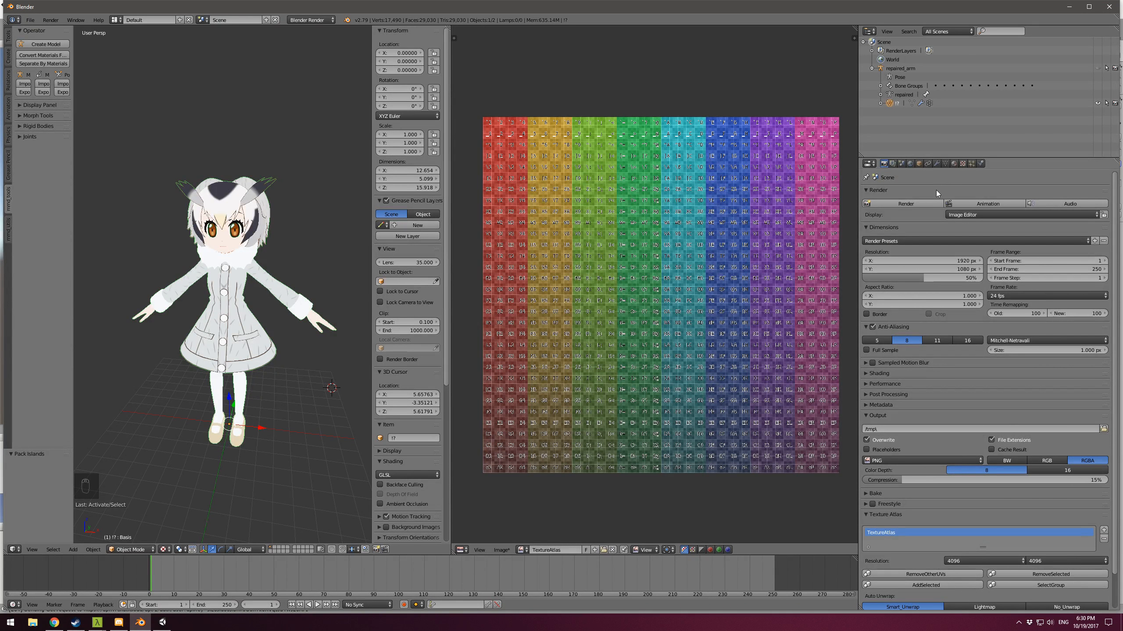
Step: Switch the character mesh's active UV map to UVMap and back to TextureAtlas, keeping TextureAtlas for rendering
left_click(945, 163)
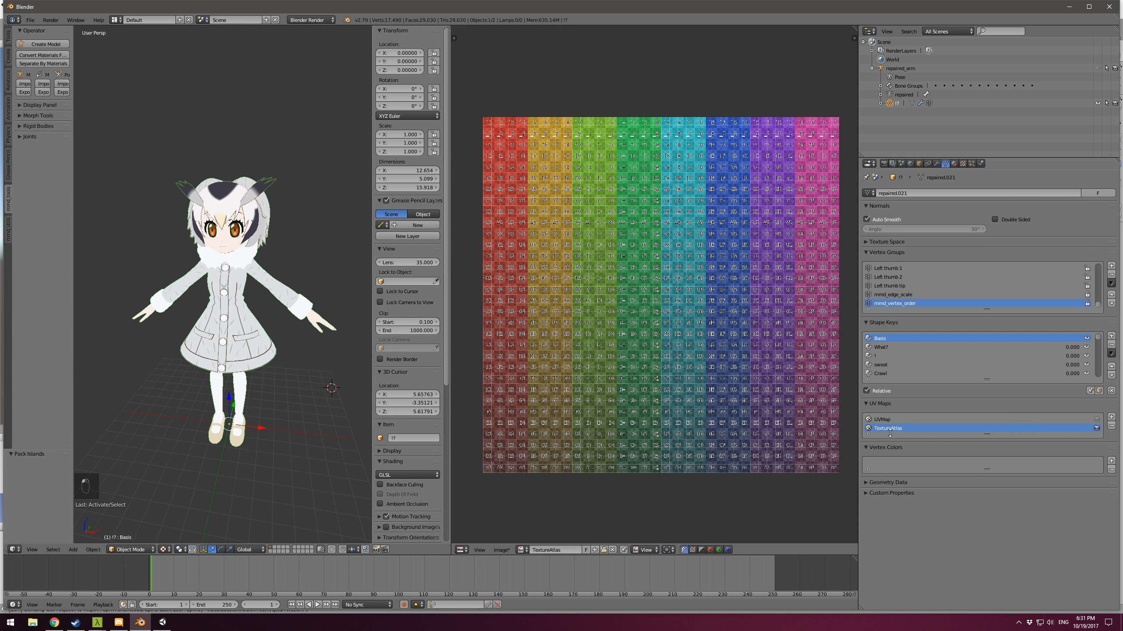
left_click(898, 420)
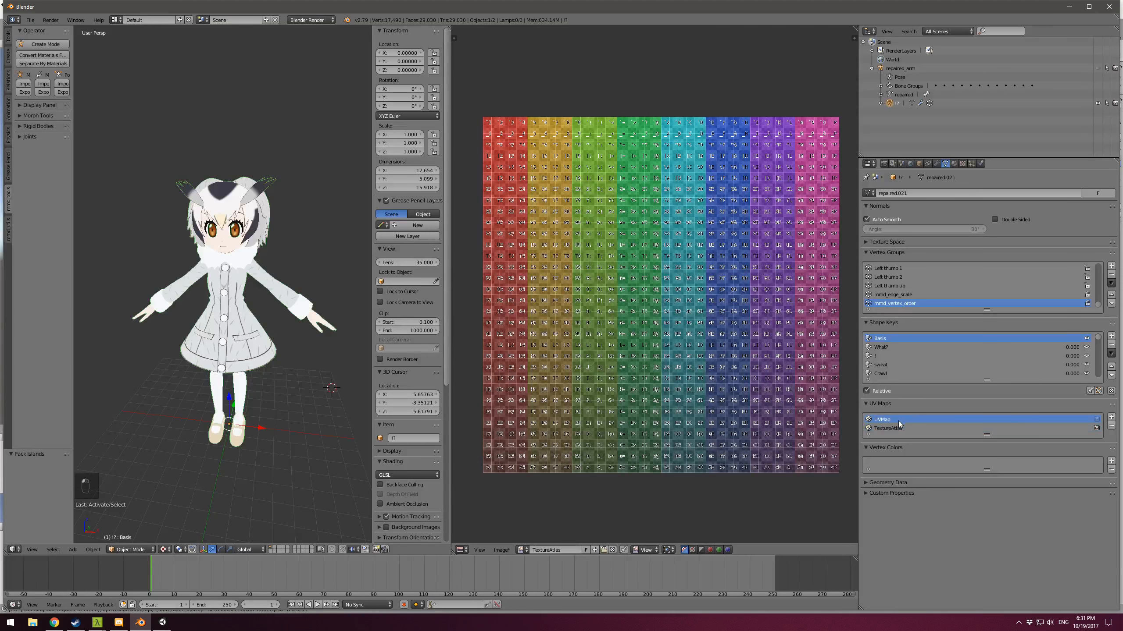
left_click(1097, 419)
left_click(1096, 428)
left_click(1079, 428)
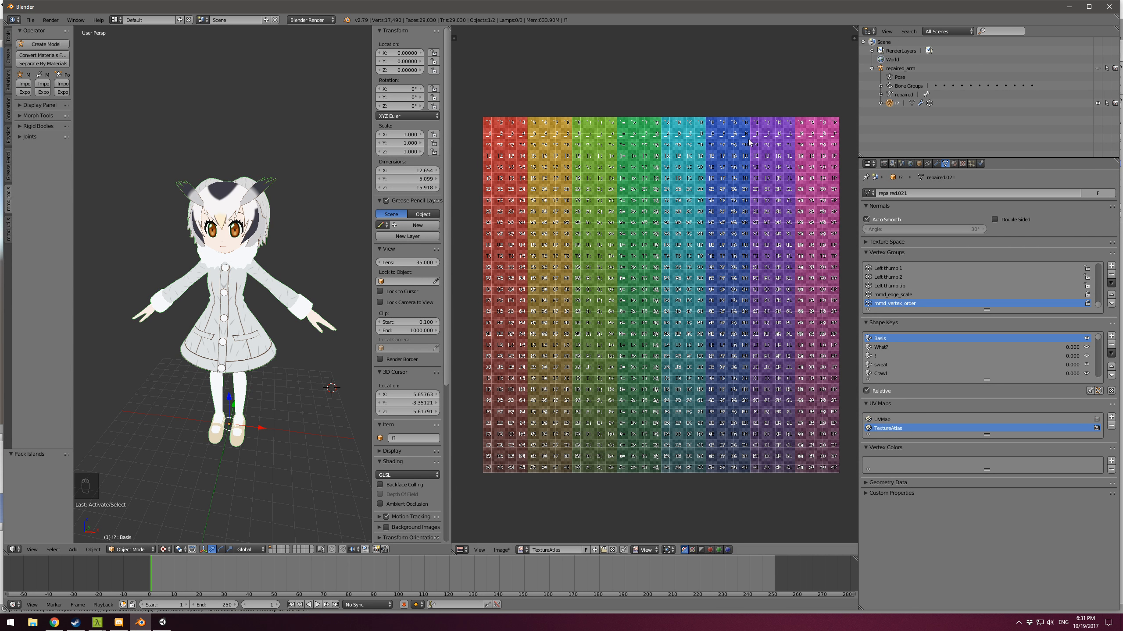
Step: Look at the UV map choices available in the mapping of the Eyes material's image texture, without choosing one
left_click(955, 164)
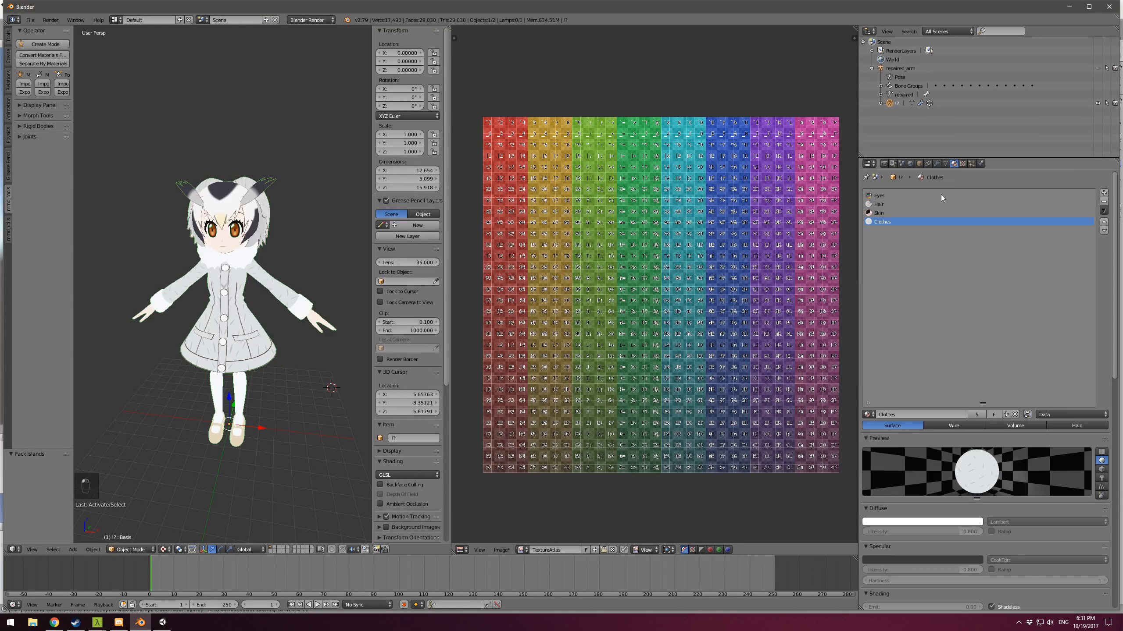
left_click(963, 164)
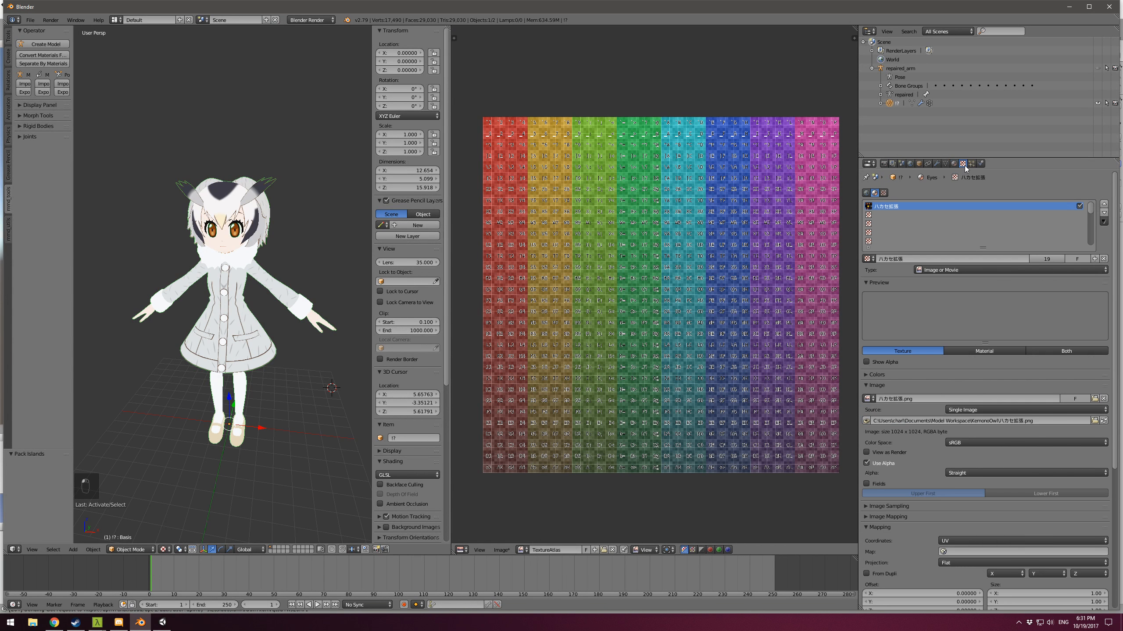
left_click(951, 552)
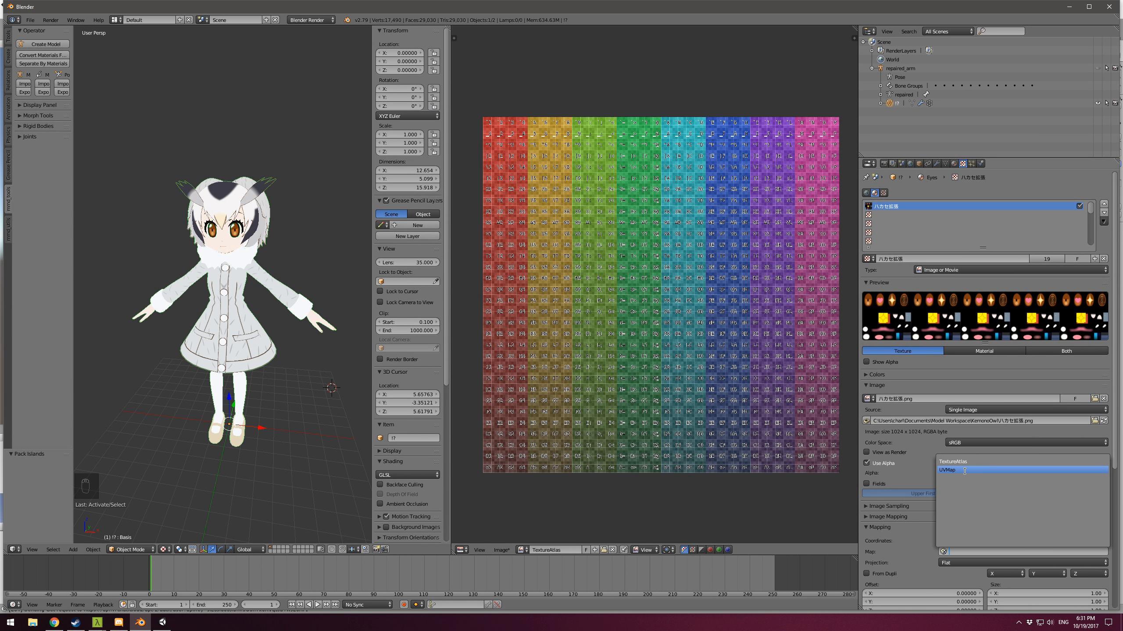
left_click(752, 509)
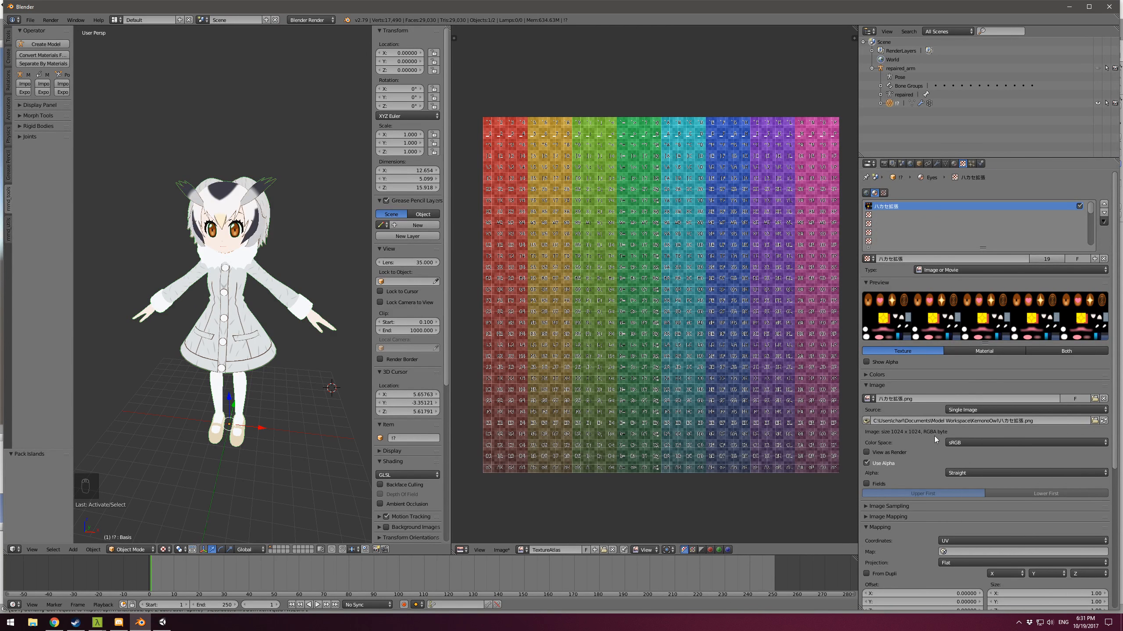
Step: Show the scene's bake settings and set the bake mode to Textures
left_click(883, 164)
scroll(901, 432, "down", 2)
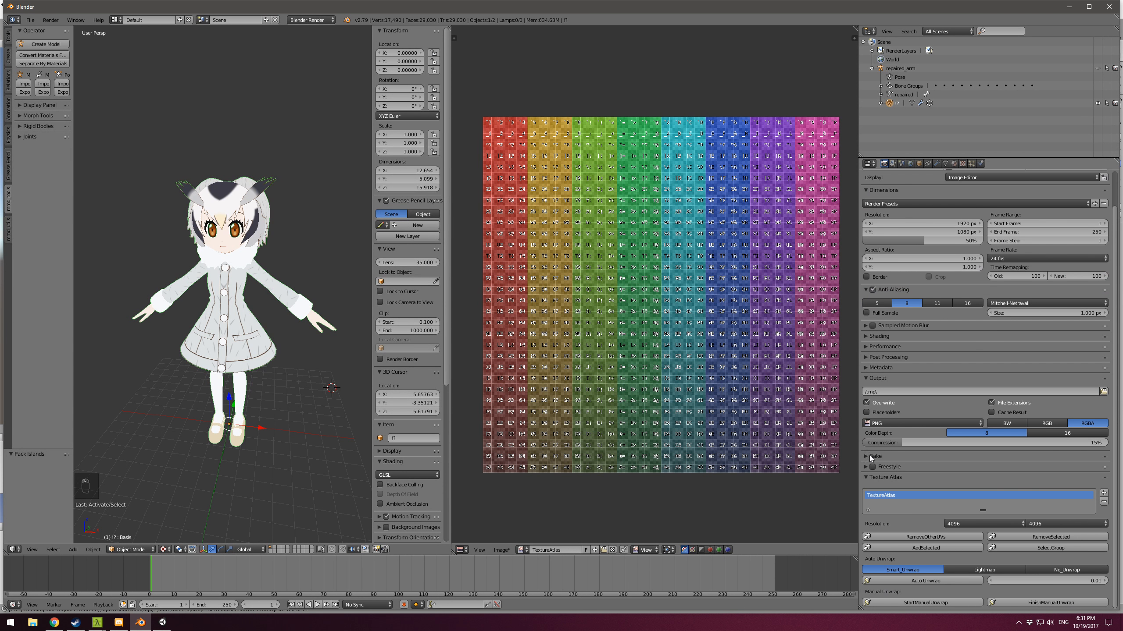
left_click(865, 458)
scroll(942, 421, "down", 4)
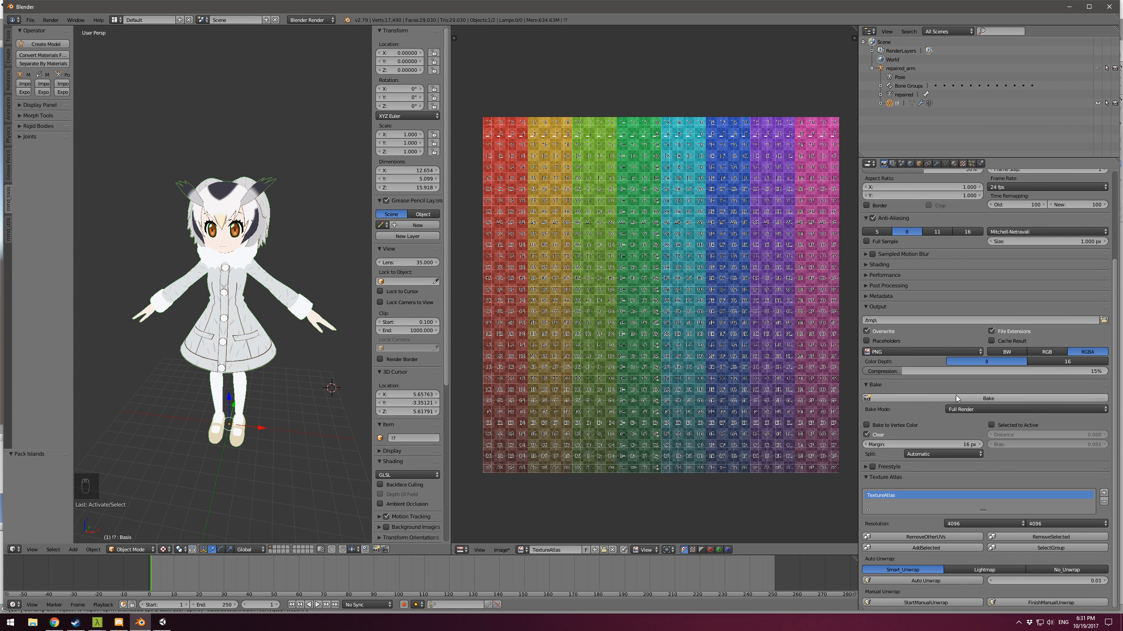
left_click(990, 410)
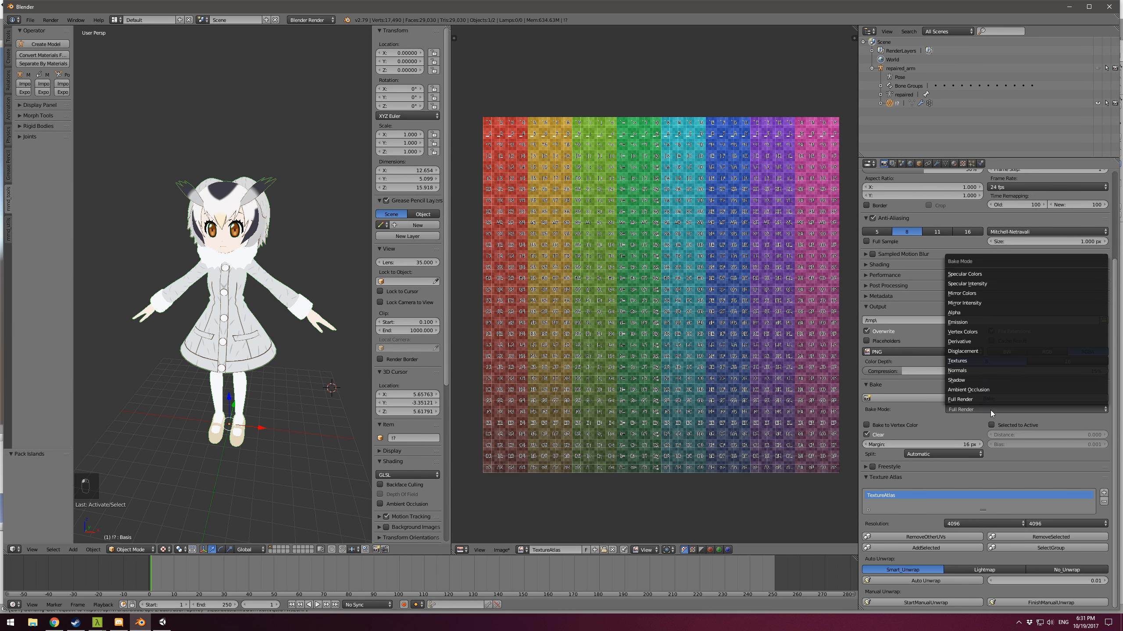
left_click(980, 362)
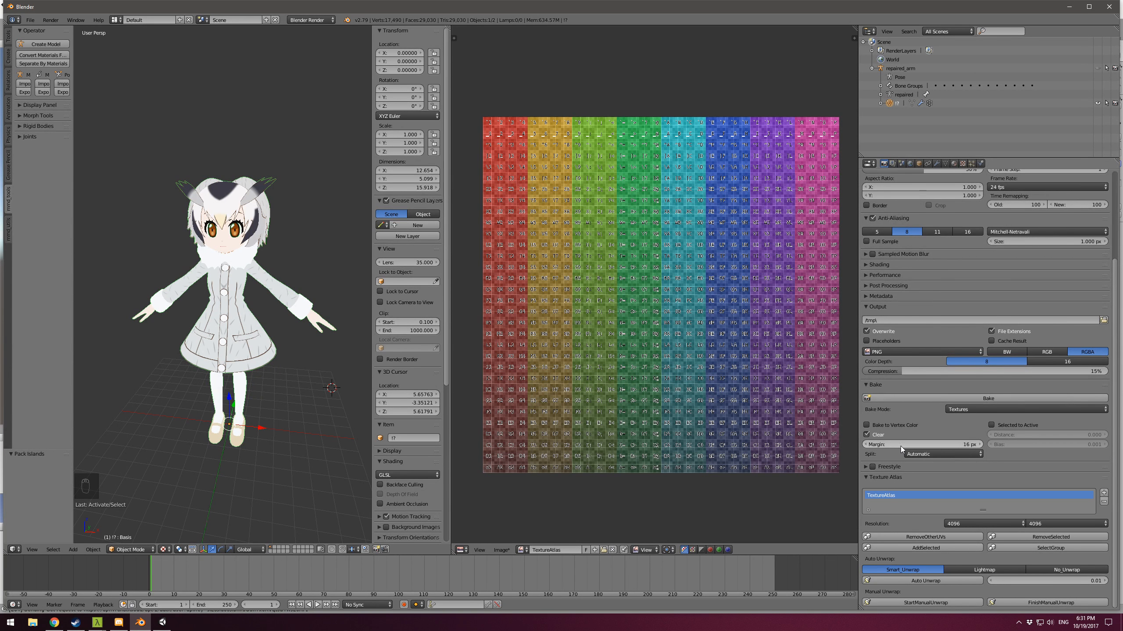
Step: Set the bake margin to 32 px, start baking the character's textures into the TextureAtlas image, and cancel the bake
left_click(935, 443)
type("32")
key("Return")
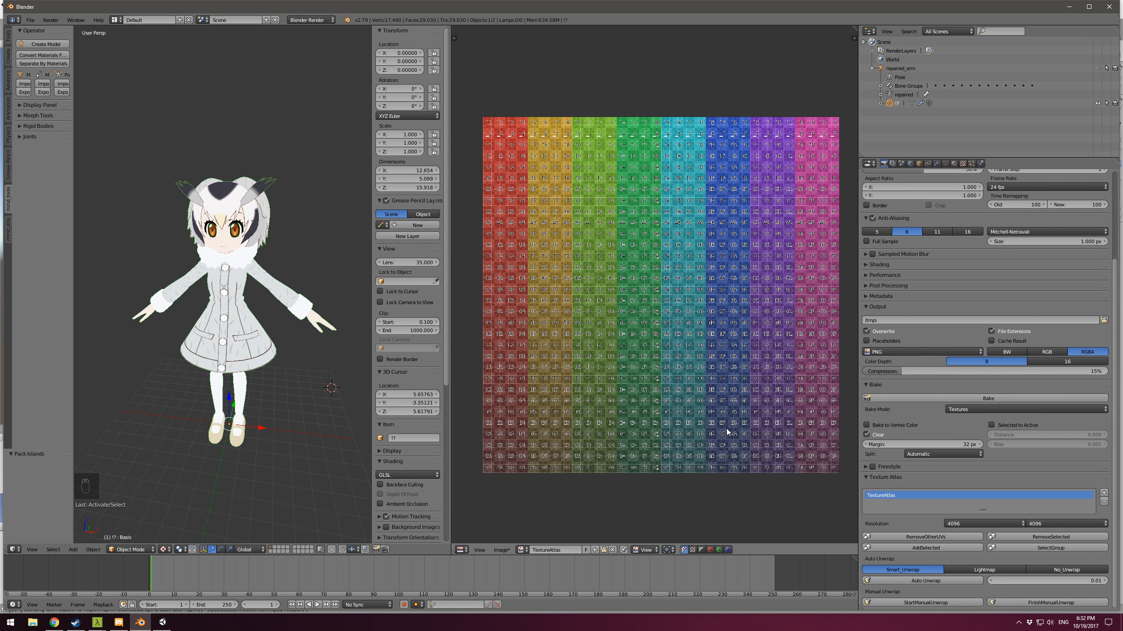
left_click(951, 401)
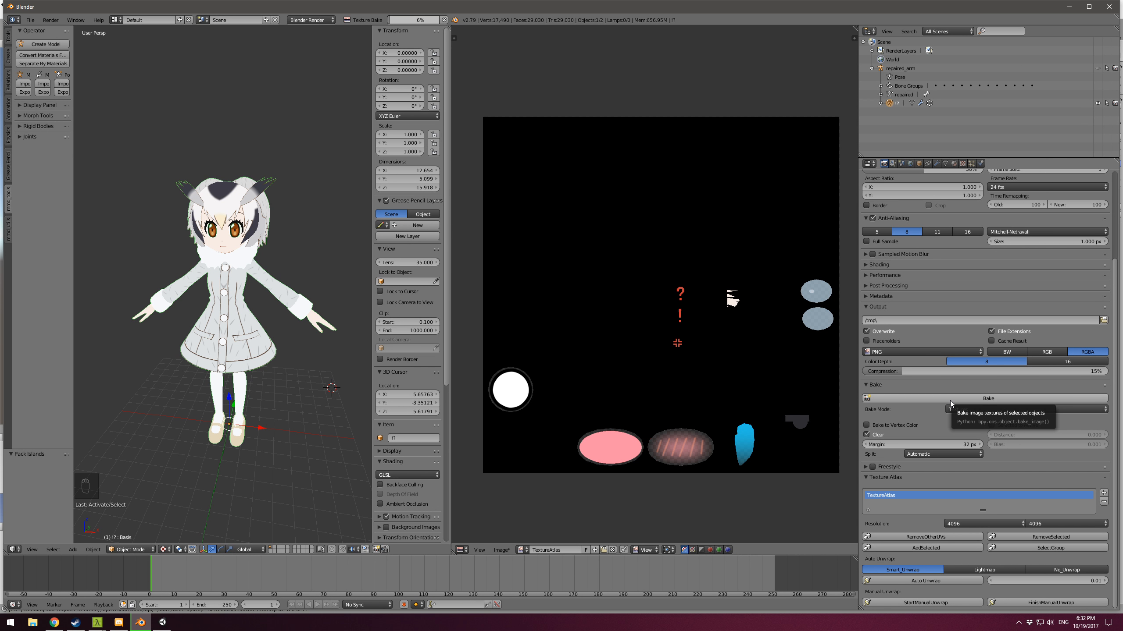
key("Escape")
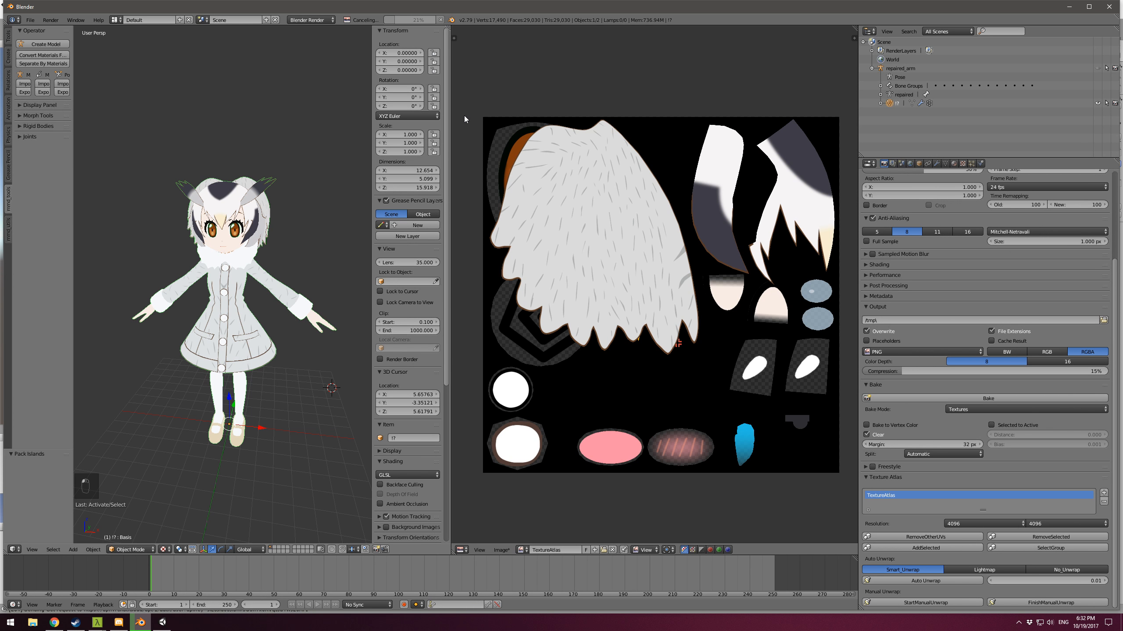
Step: Select all of the character mesh's geometry and UVs in Edit Mode, pack the UV islands, and return to Object Mode
key("Tab")
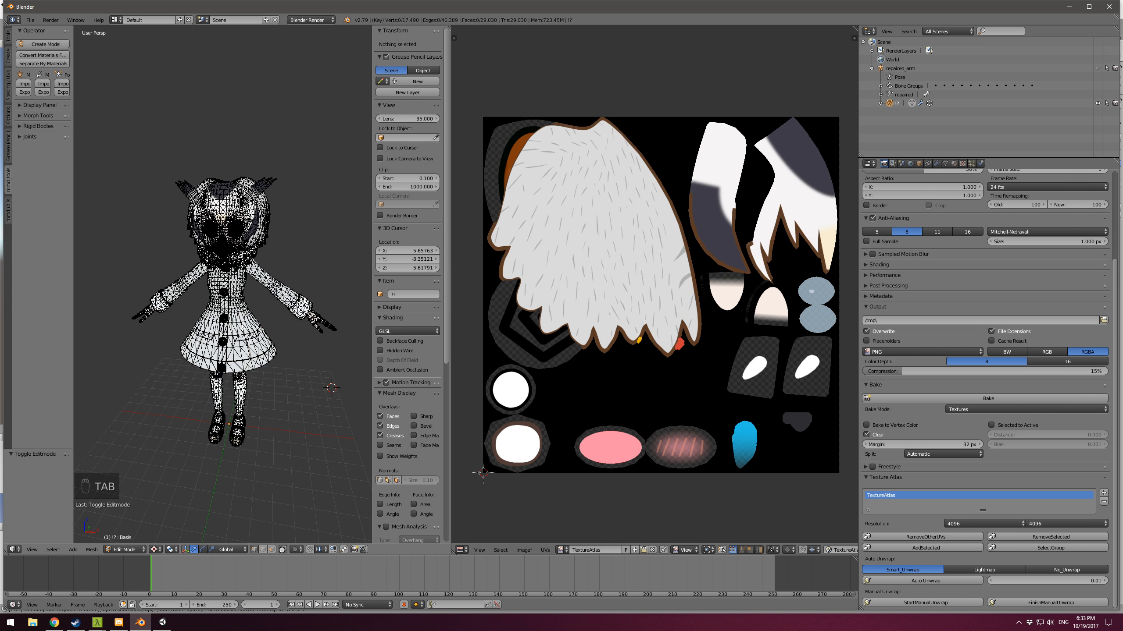
key("a")
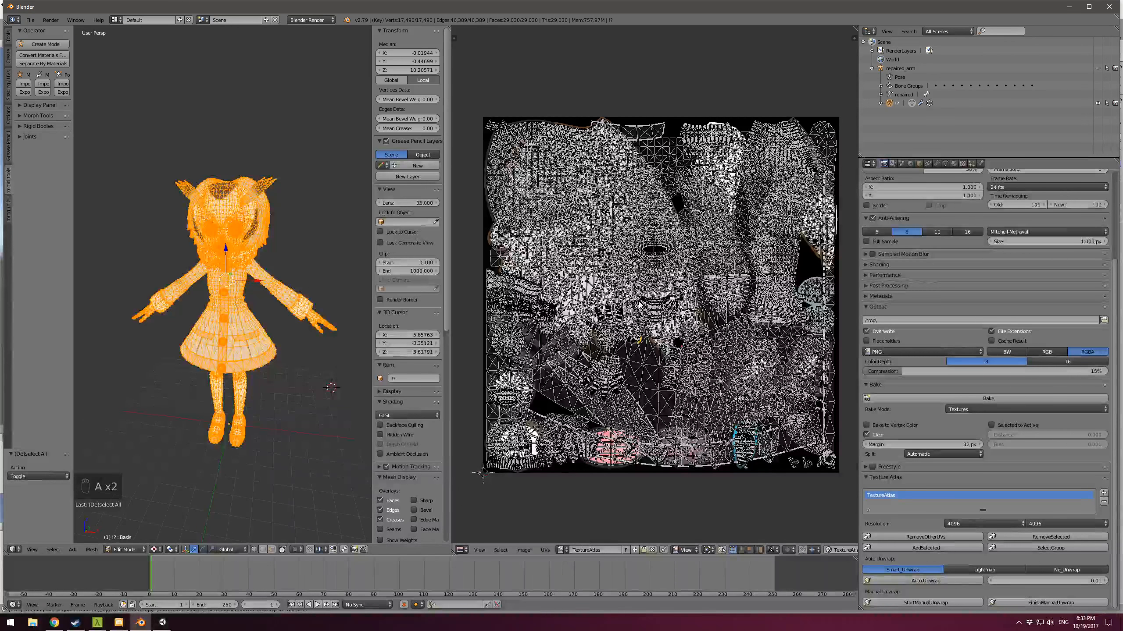
key("a")
left_click(545, 551)
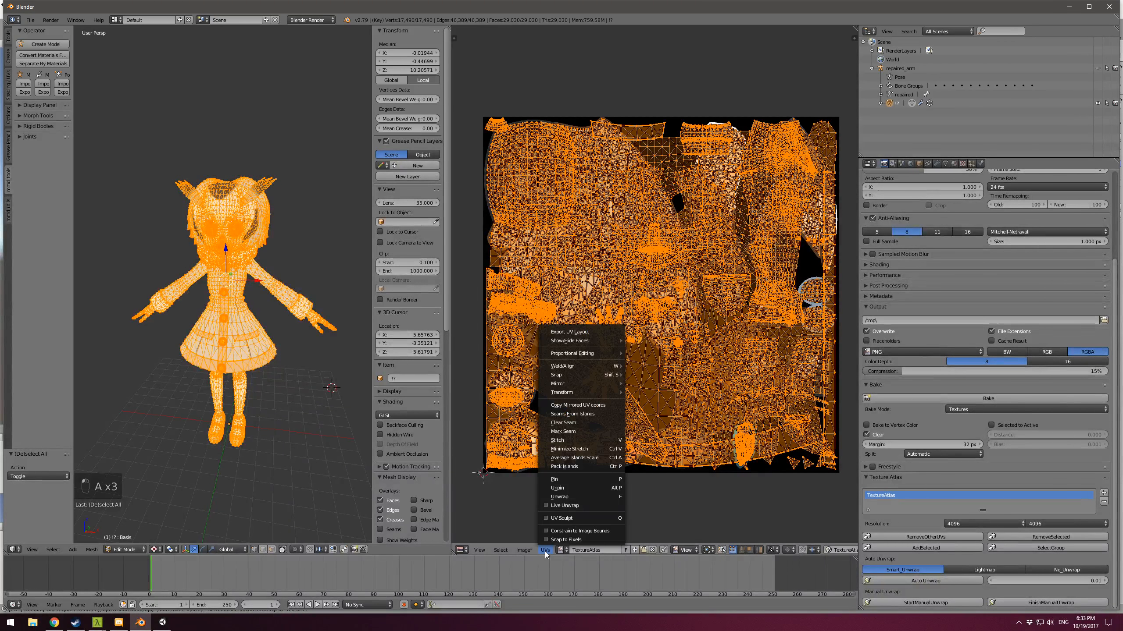
left_click(591, 466)
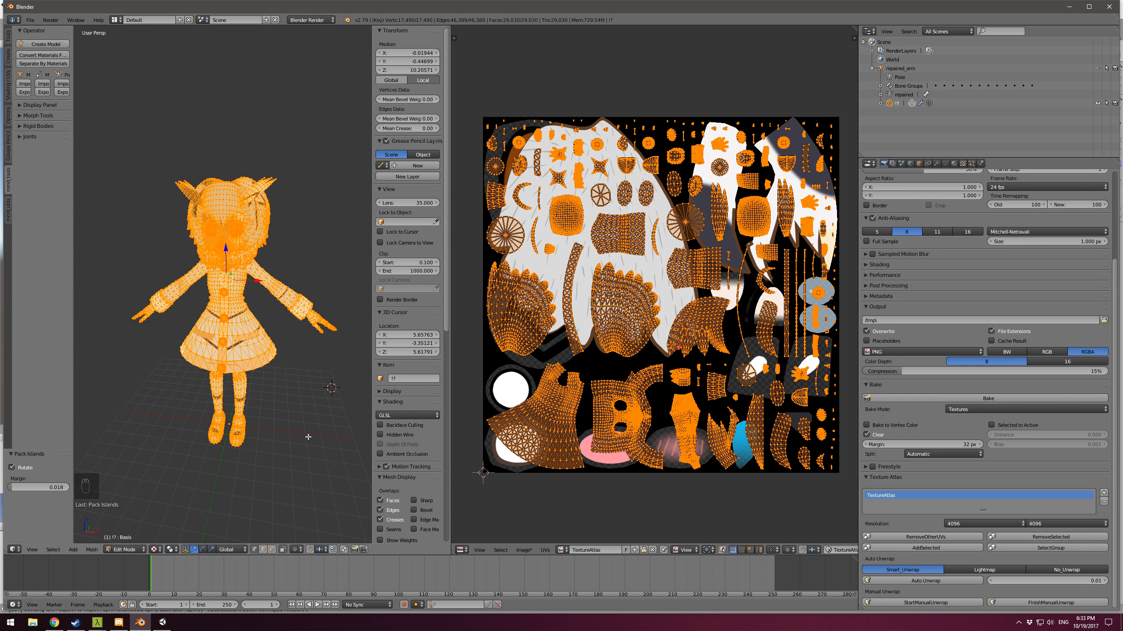
key("Tab")
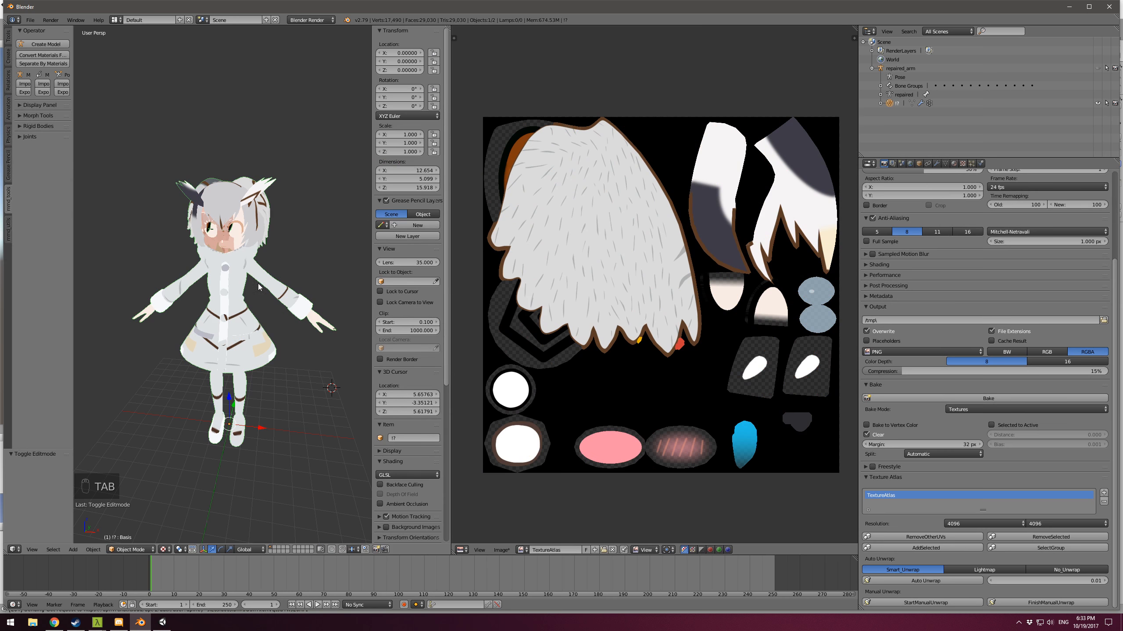
middle_click_drag(259, 287, 267, 298)
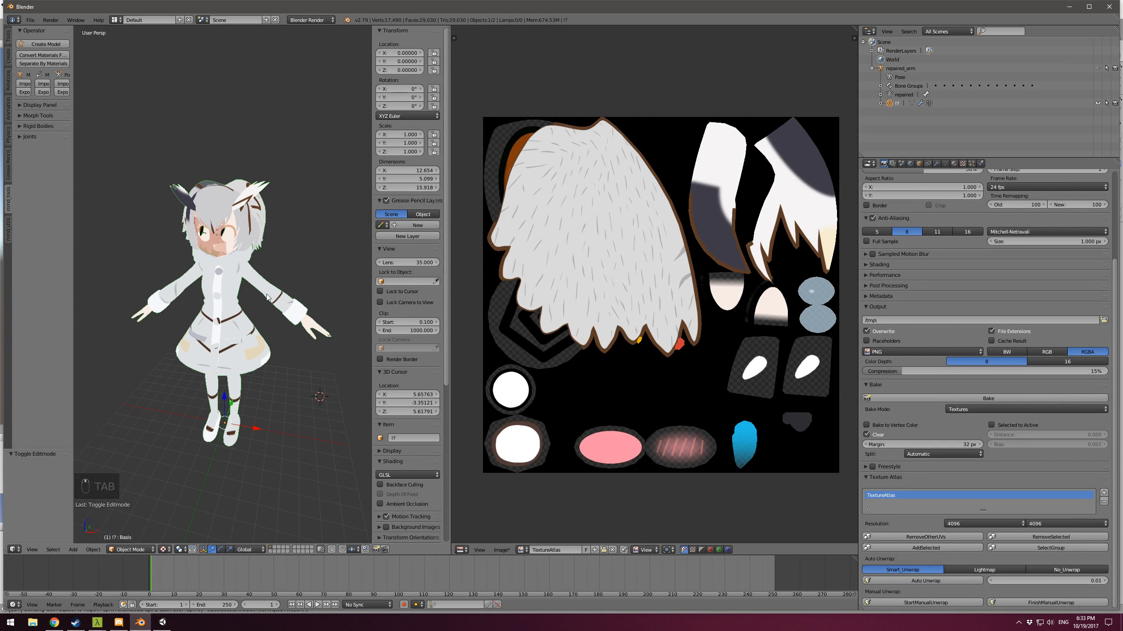
Step: Set the UV map of the Eyes material's image texture mapping to UVMap
left_click(953, 164)
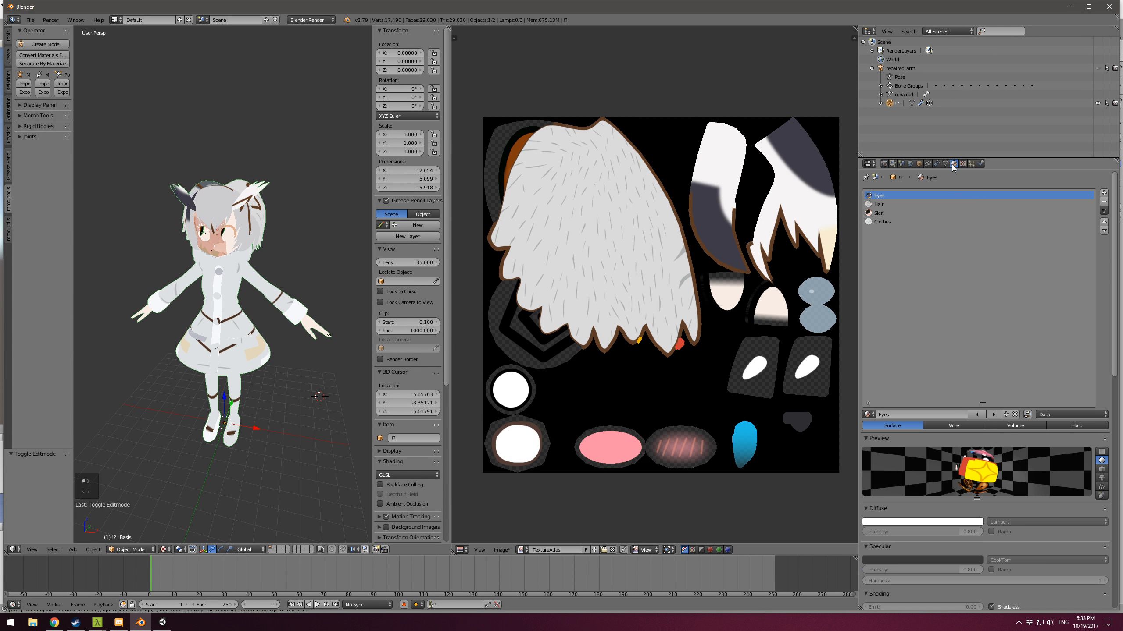
left_click(962, 164)
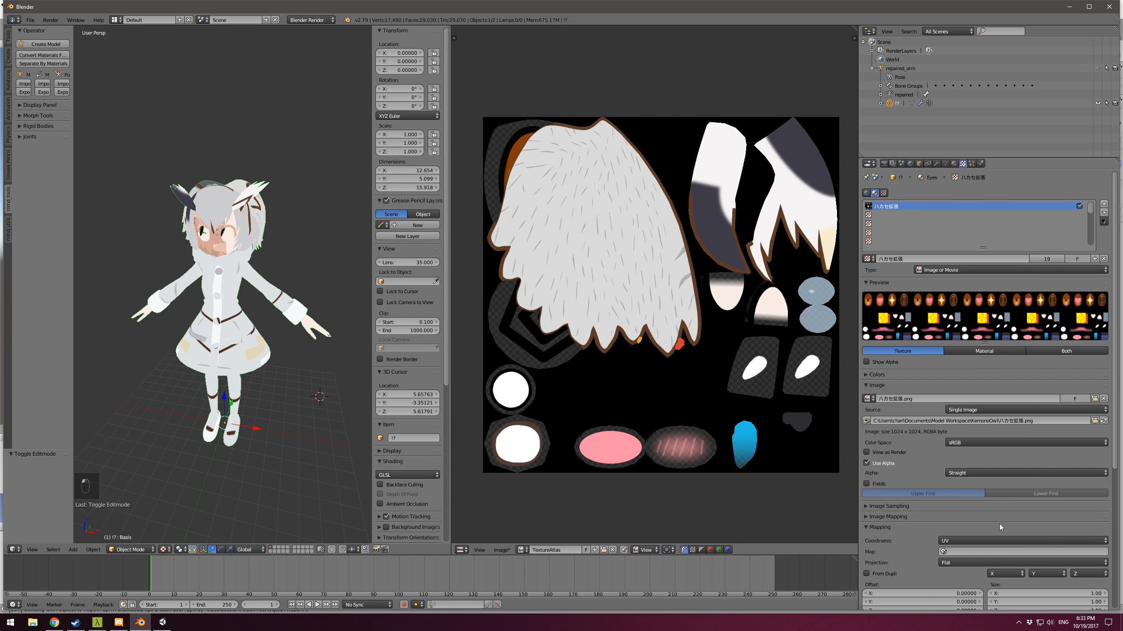
left_click(1005, 553)
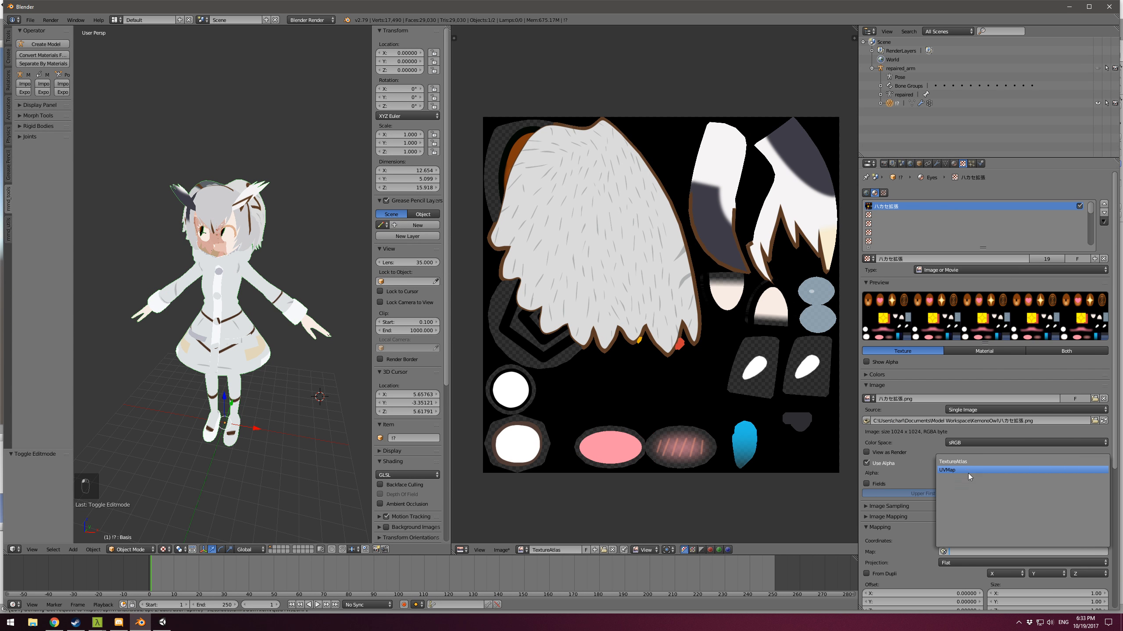
left_click(966, 470)
Step: Set the UV map of the Hair material's hair texture mapping to UVMap
left_click(955, 165)
left_click(962, 164)
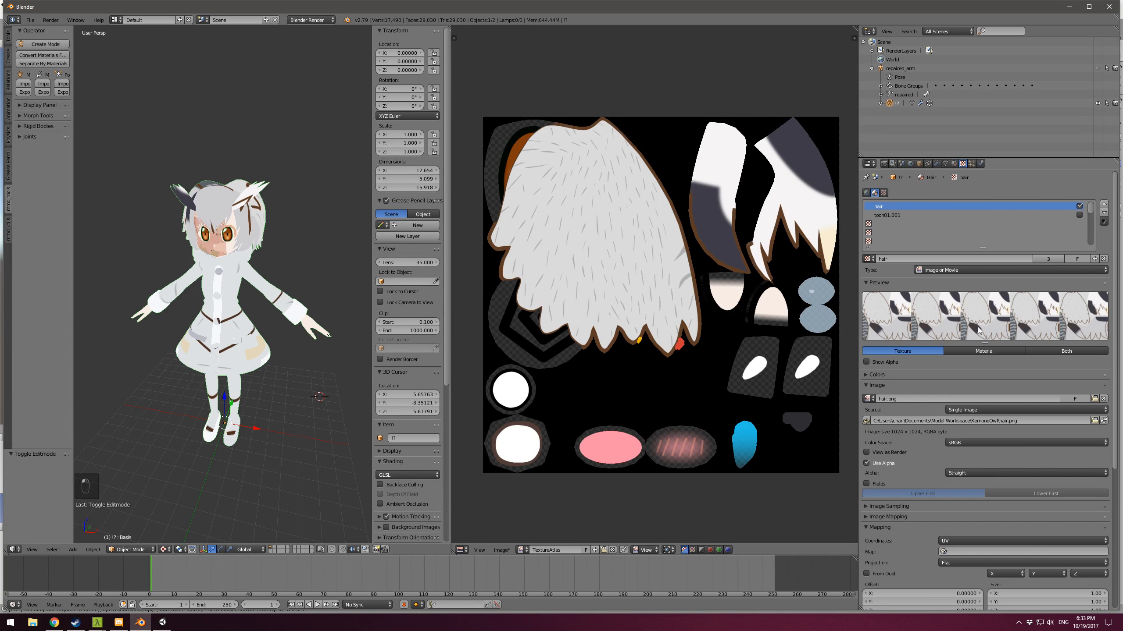
left_click(1005, 551)
left_click(954, 464)
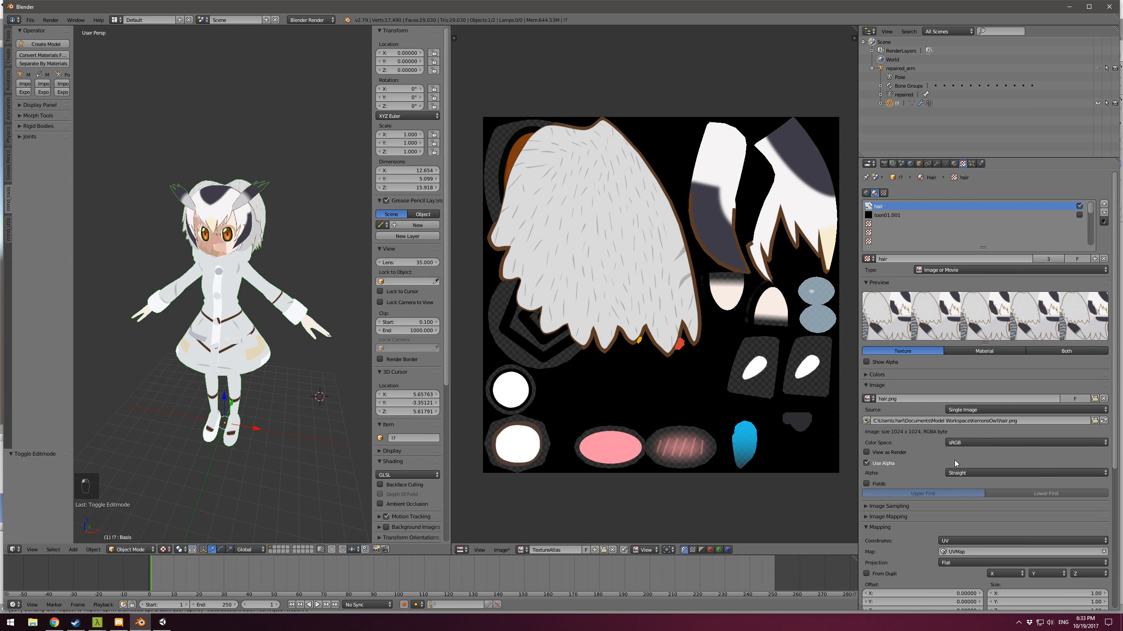
Step: Set the UV map of the Skin material's faces texture mapping to UVMap
left_click(955, 164)
left_click(928, 215)
left_click(962, 164)
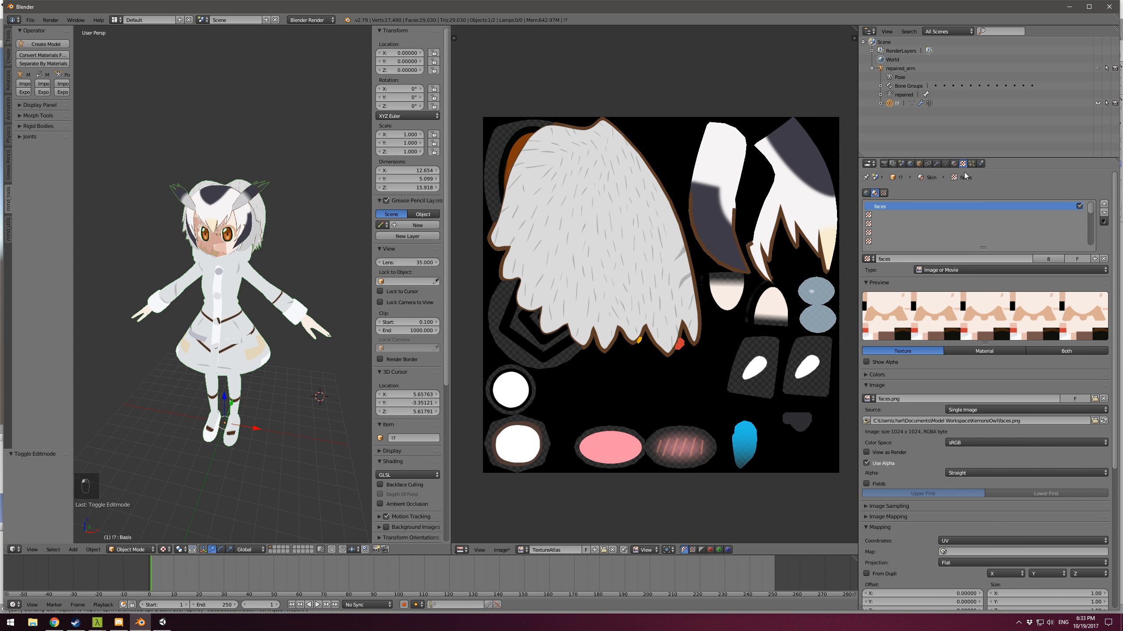
left_click(1005, 552)
left_click(956, 471)
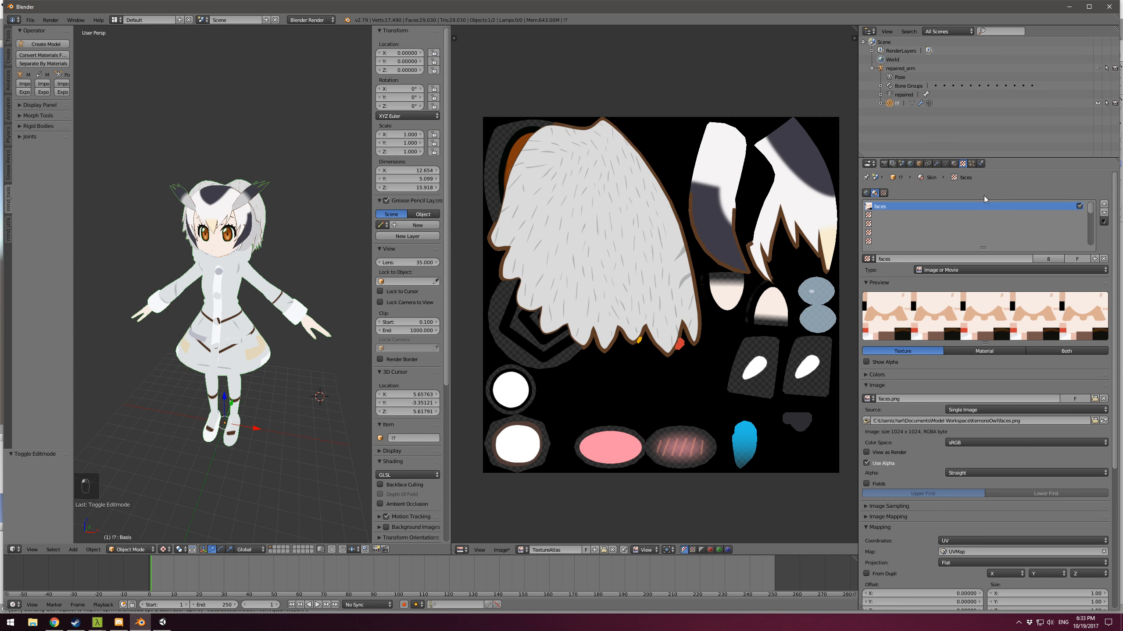
Step: Set the UV map of the Clothes material's Cloth texture mapping to UVMap
left_click(955, 164)
left_click(929, 221)
left_click(962, 164)
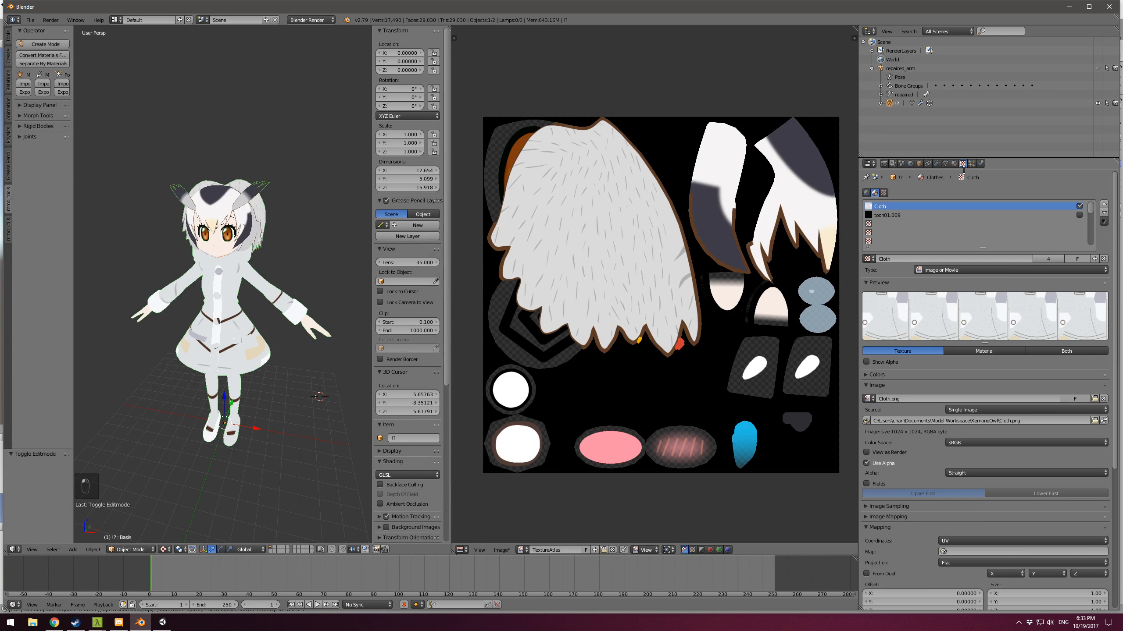
left_click(1006, 552)
left_click(956, 470)
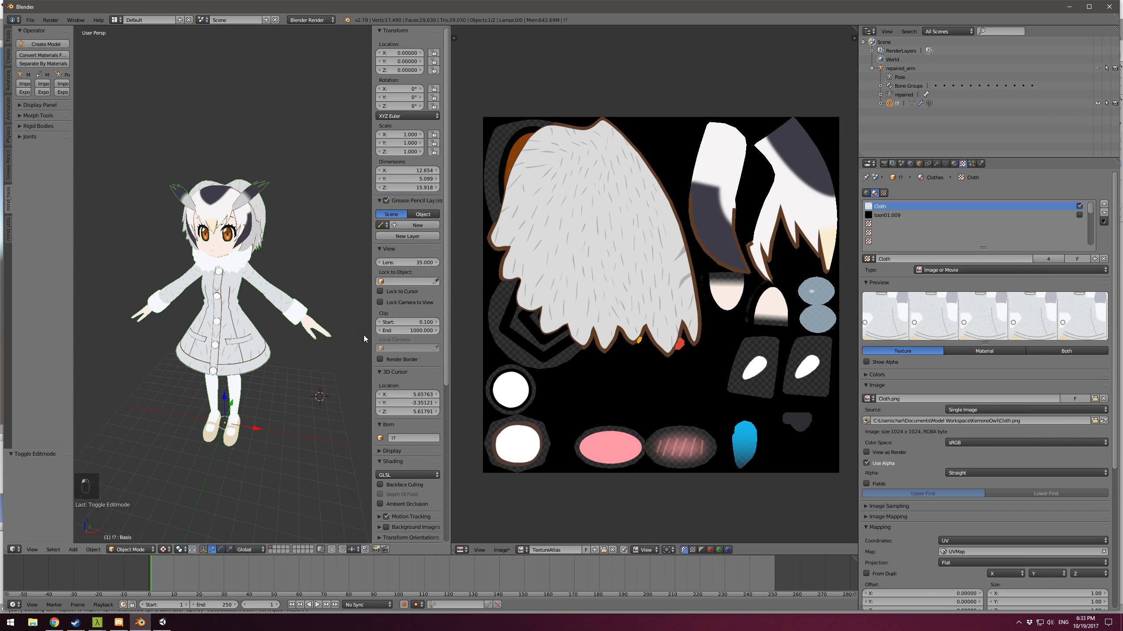
Step: Bake the character's textures into the TextureAtlas image with the scene's current bake settings and inspect the baked islands up close
left_click(885, 165)
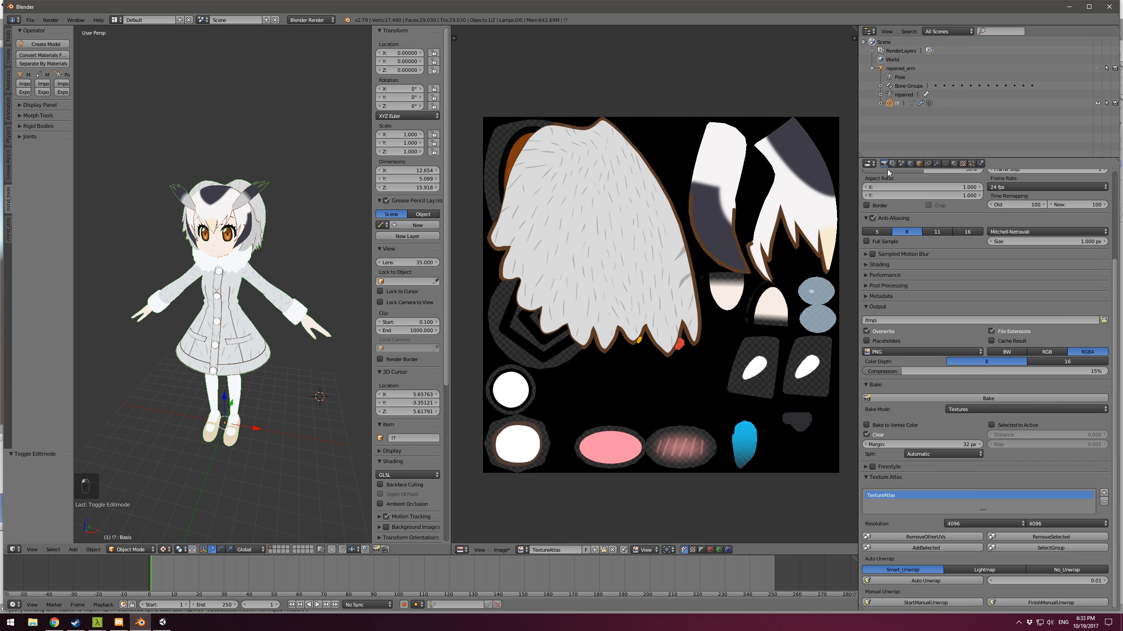
left_click(956, 400)
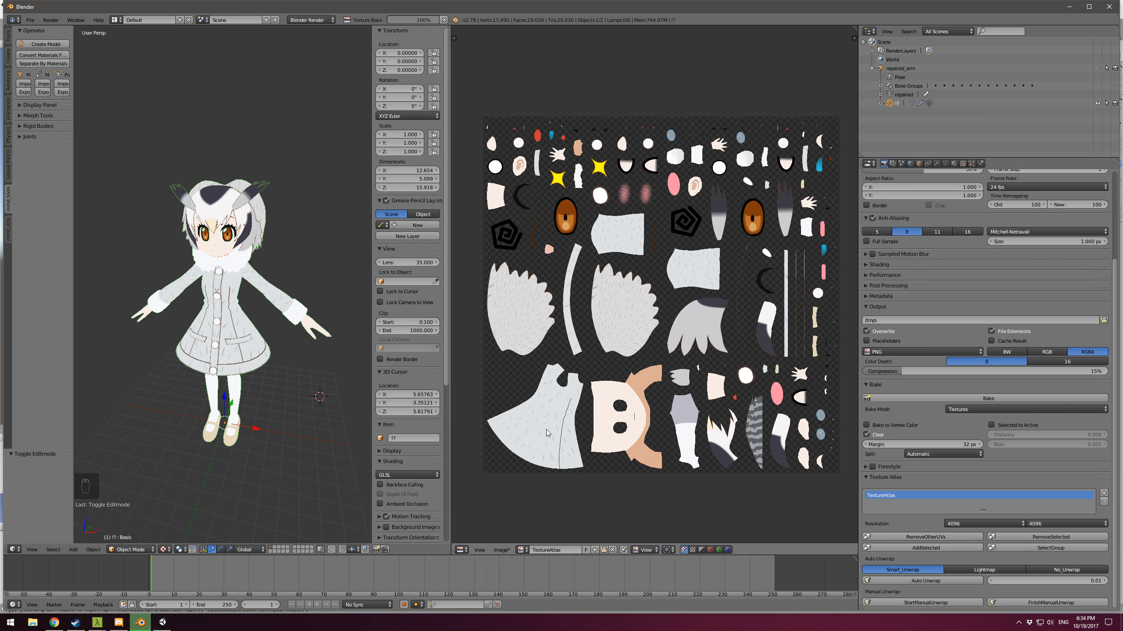
scroll(745, 357, "up", 4)
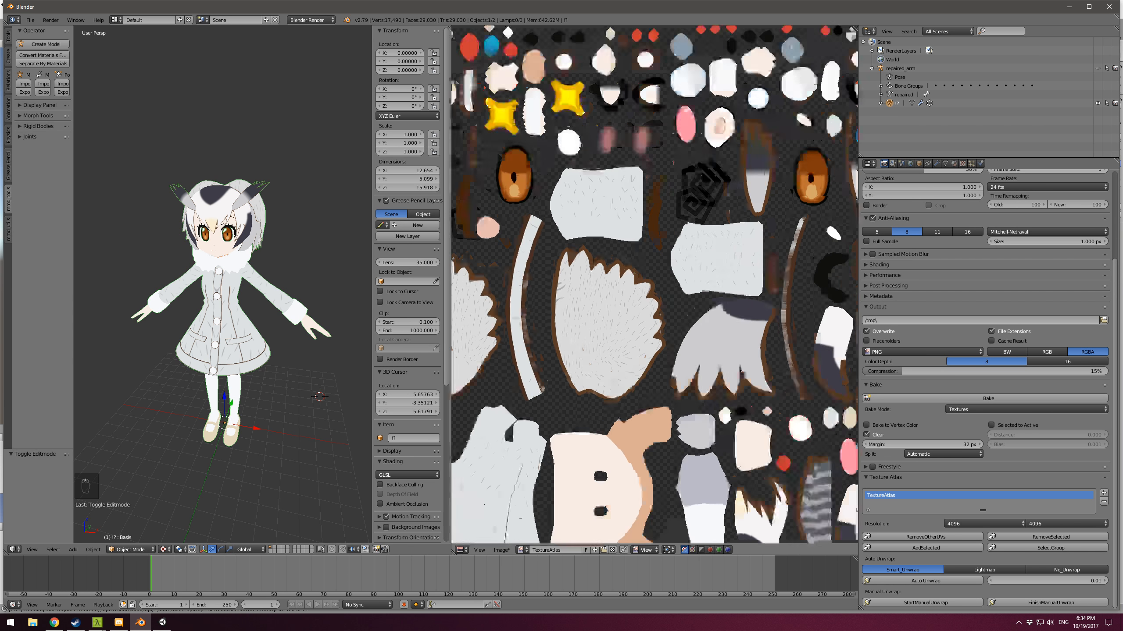
scroll(719, 431, "down", 3)
scroll(719, 431, "down", 1)
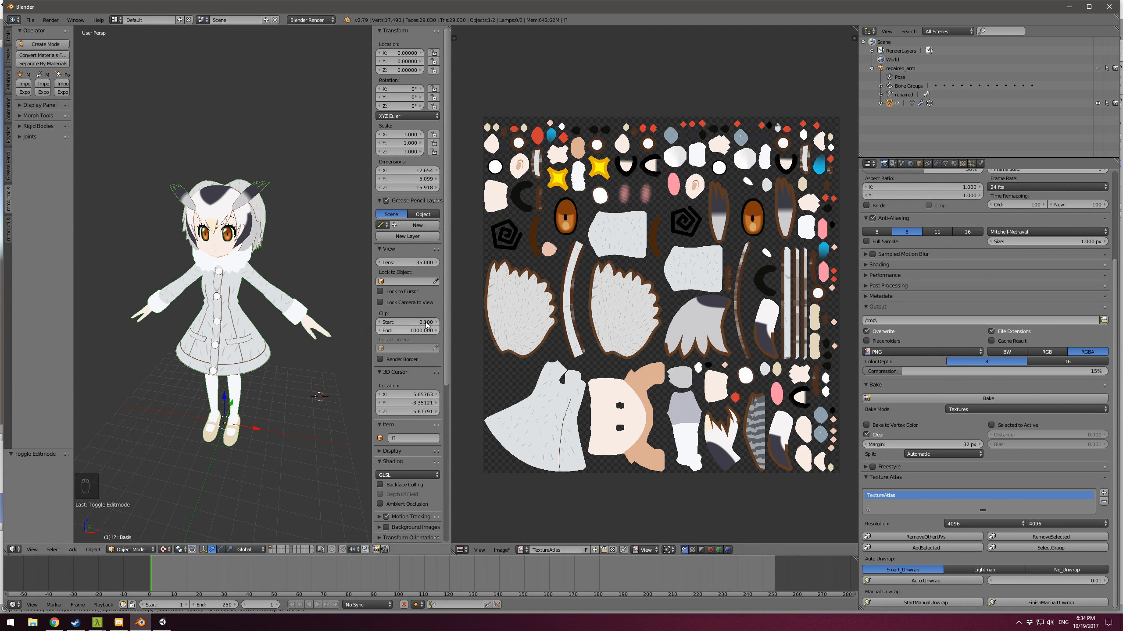
left_click(501, 550)
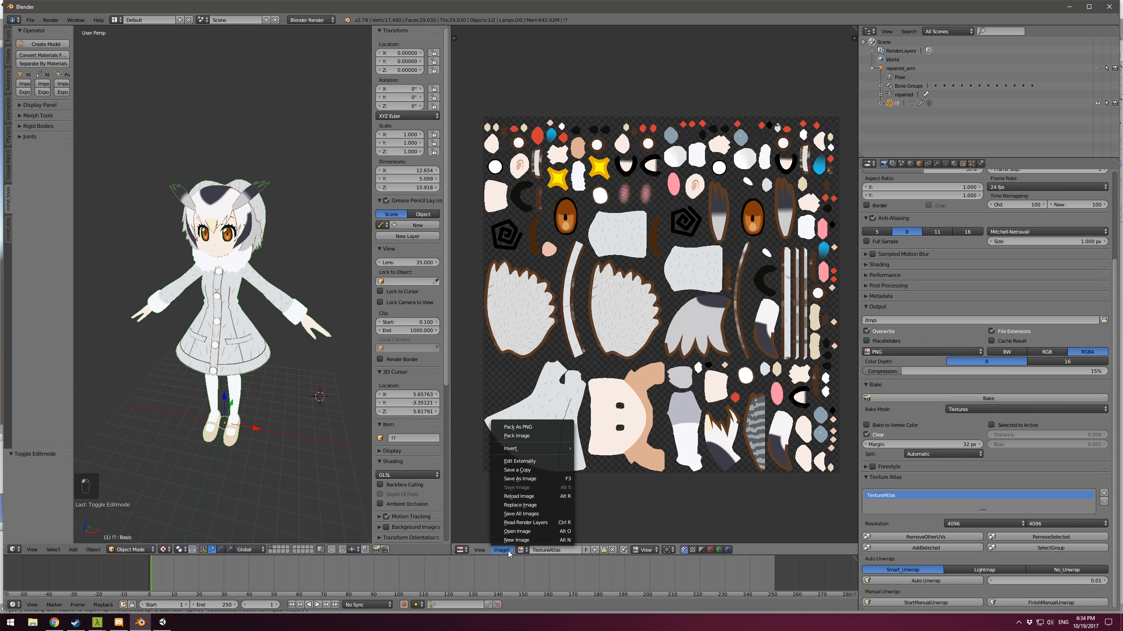
left_click(544, 479)
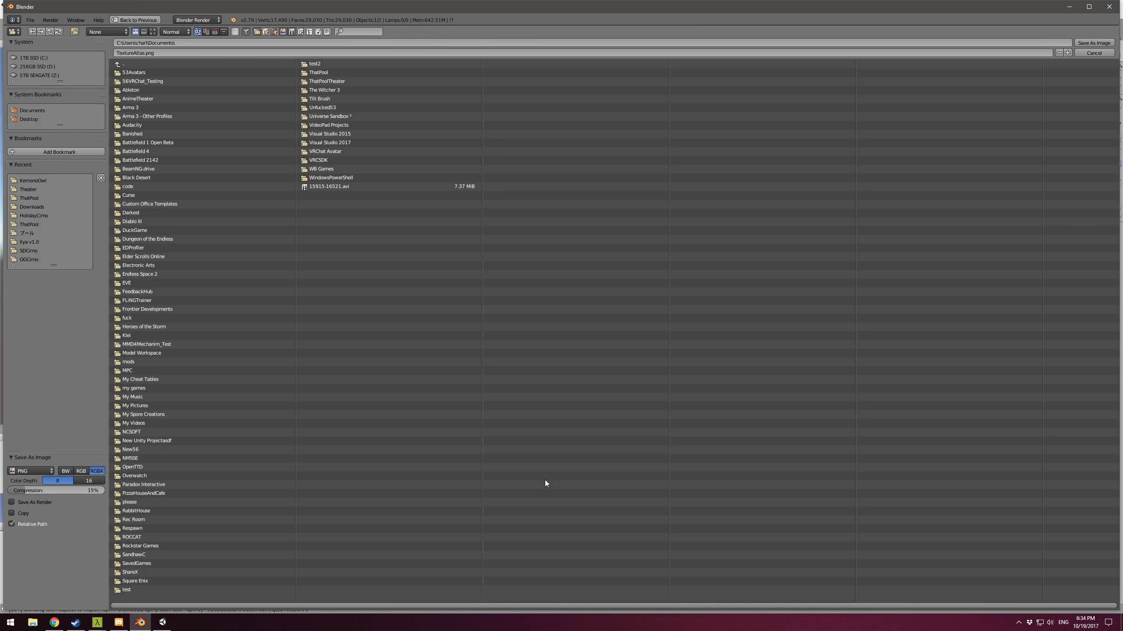
left_click(1094, 52)
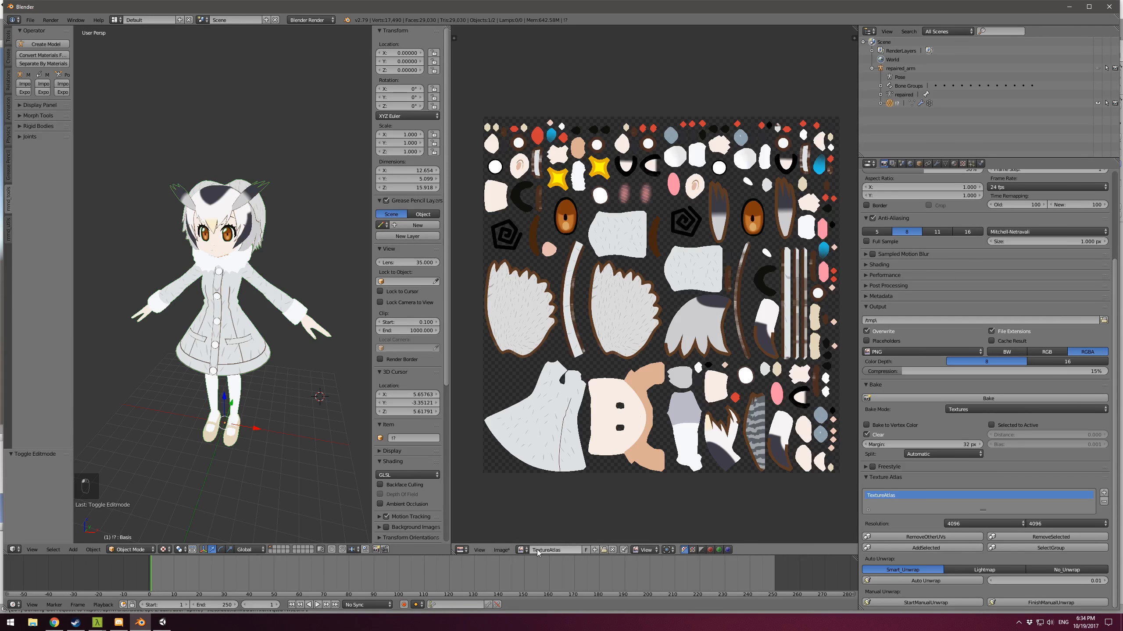
Step: Save the baked atlas image as DemoTextureAtlas.png in the KemonoOwl folder
left_click(504, 551)
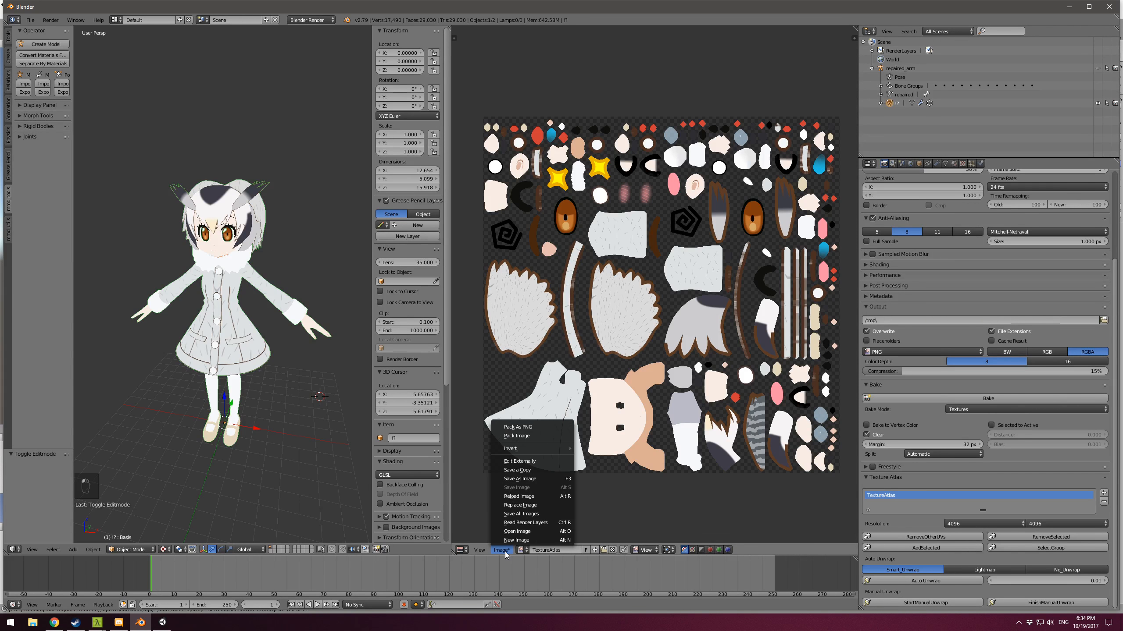
left_click(540, 480)
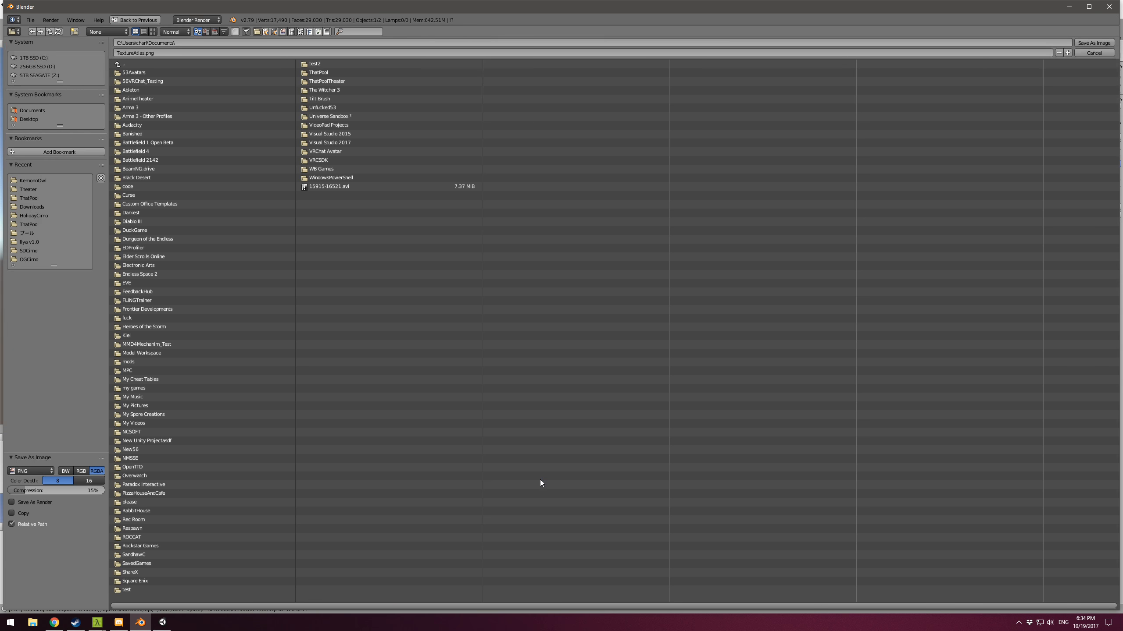
left_click(39, 180)
left_click(179, 53)
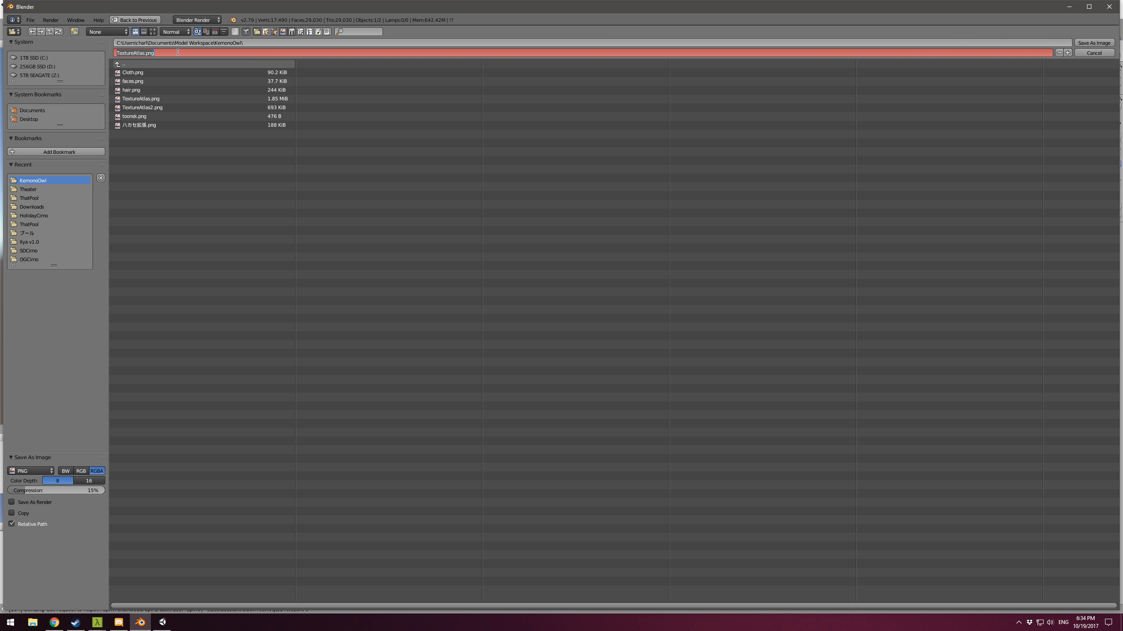
type("DemoTextureAtlas")
left_click(1093, 43)
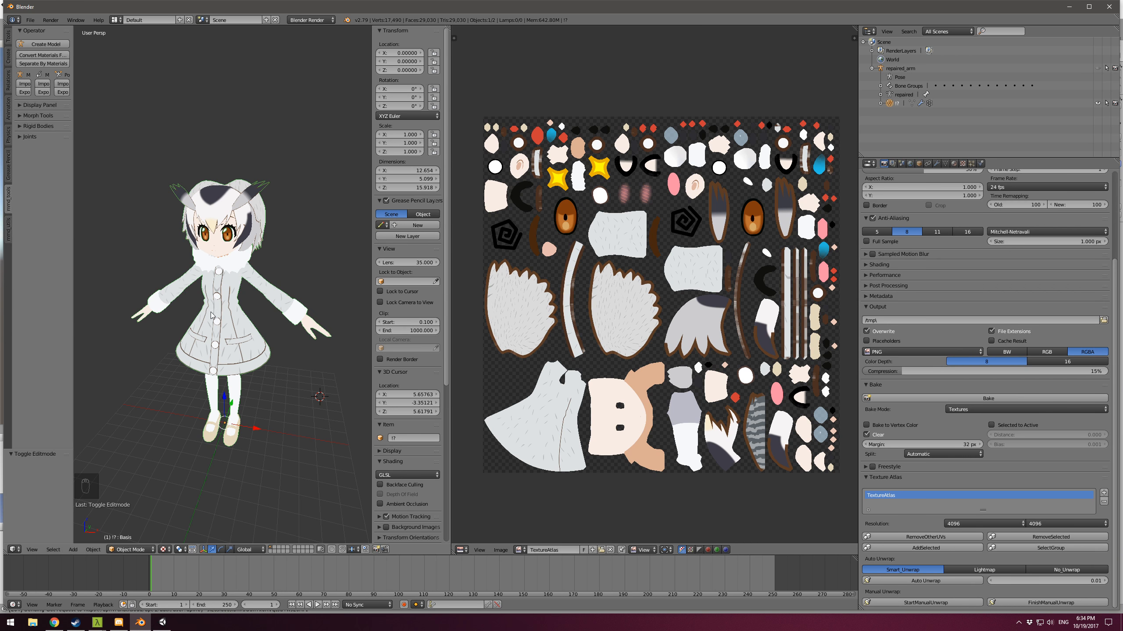
Step: Merge the image editor's area into the 3D view and remove the Eyes, Hair, Skin and Clothes material slots from the character mesh
left_click_drag(448, 28, 777, 39)
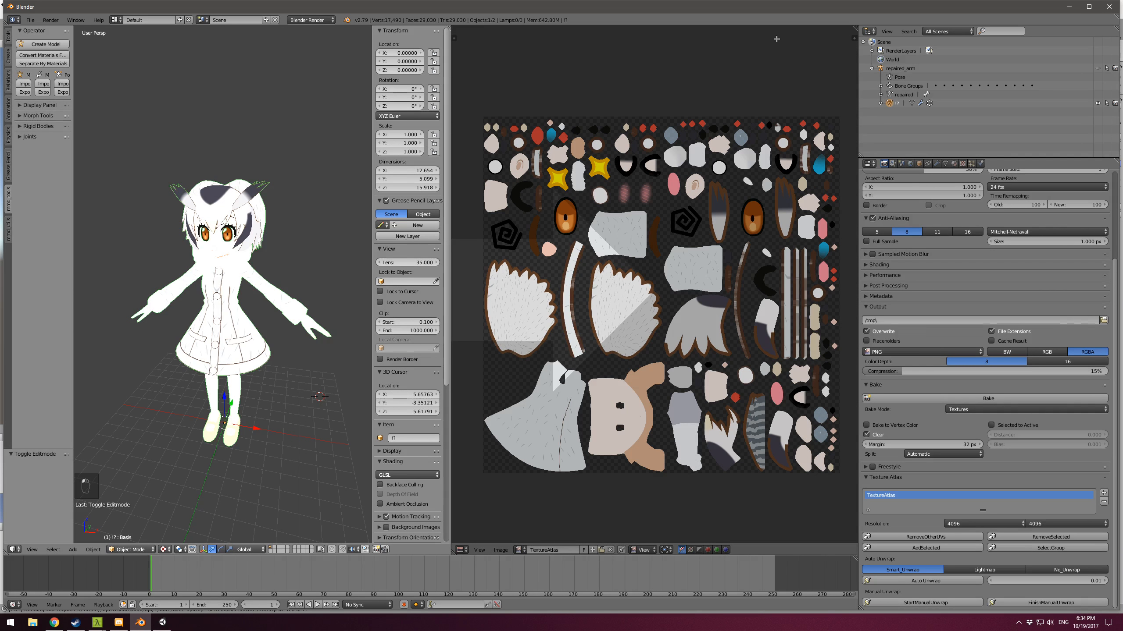
left_click_drag(450, 39, 488, 43)
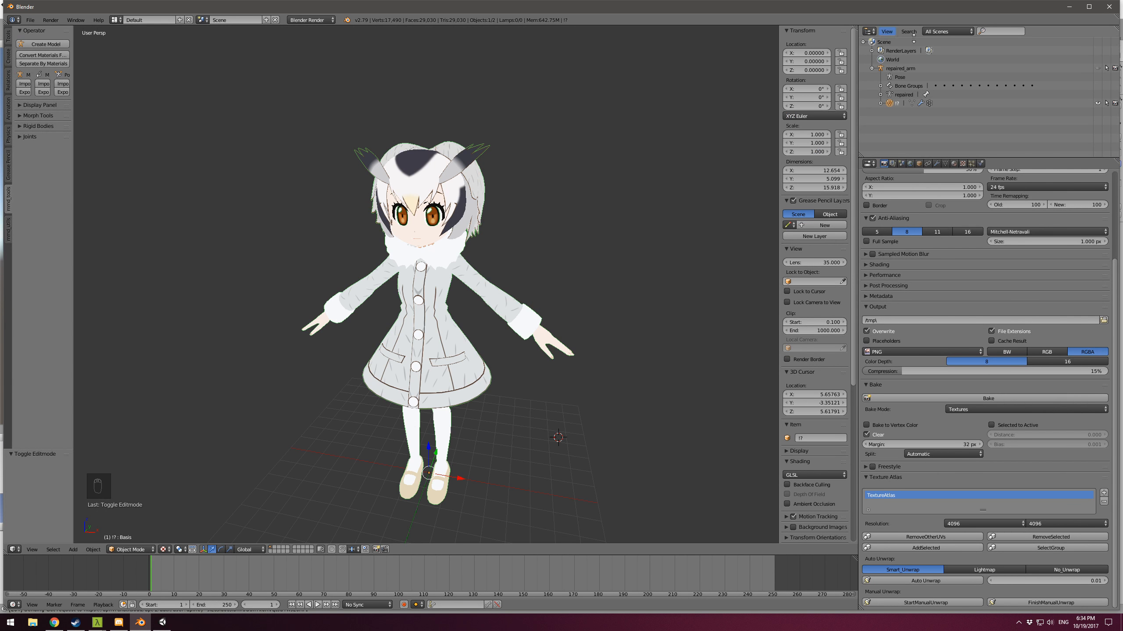
left_click(954, 165)
left_click(998, 203)
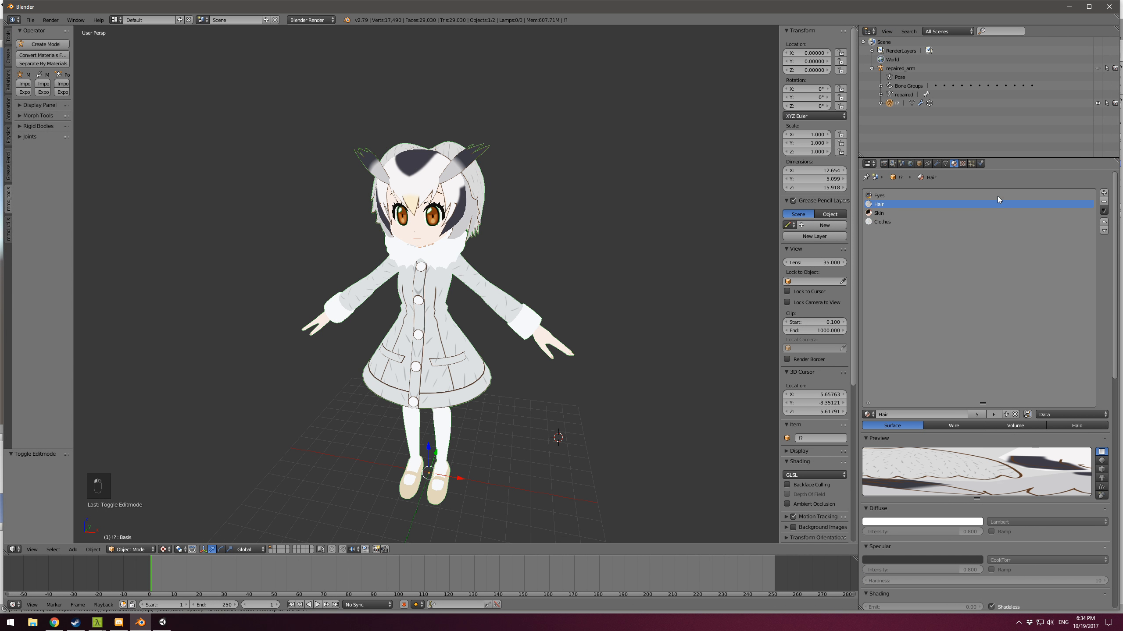
left_click(998, 196)
left_click(1104, 201)
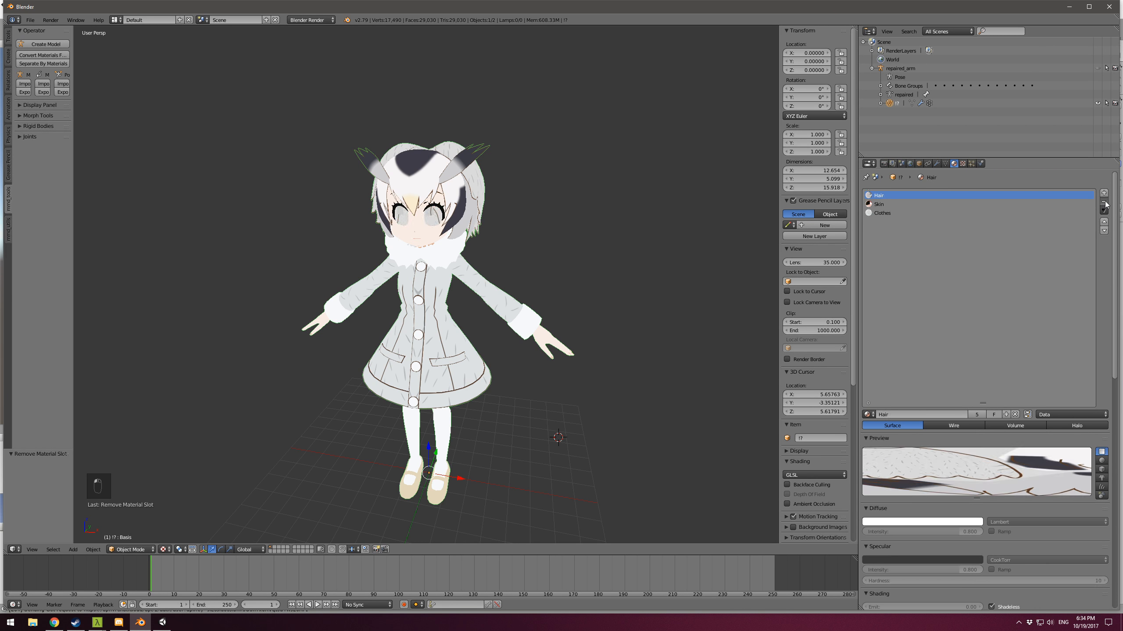
left_click(1104, 202)
left_click(1103, 202)
left_click(1103, 201)
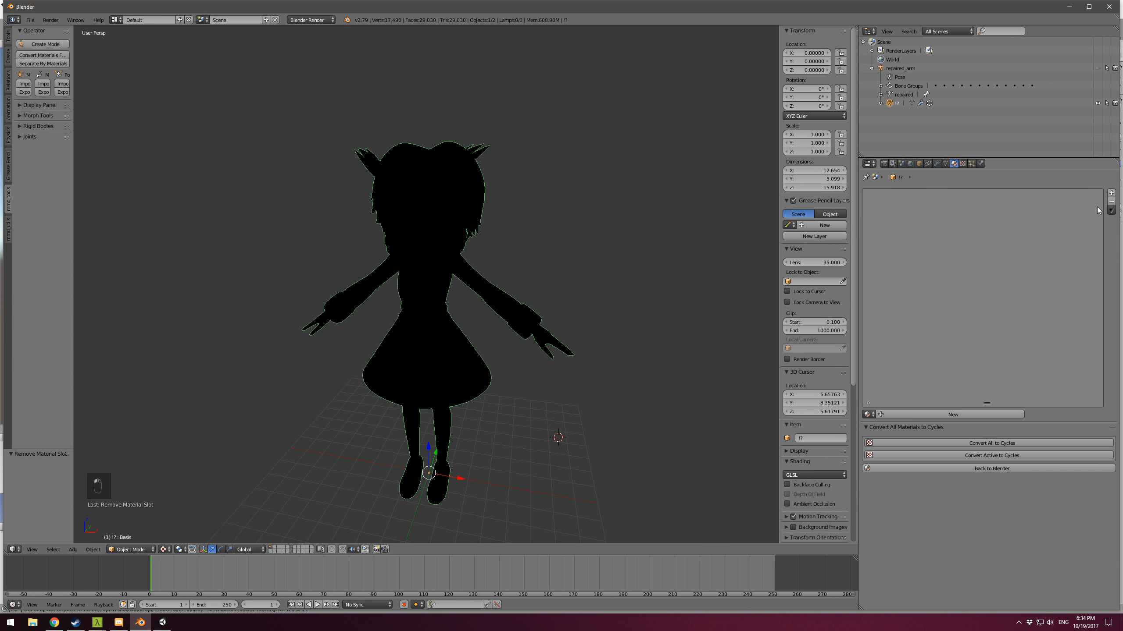
Step: Add a new material to the character mesh and name it Atlas
left_click(906, 414)
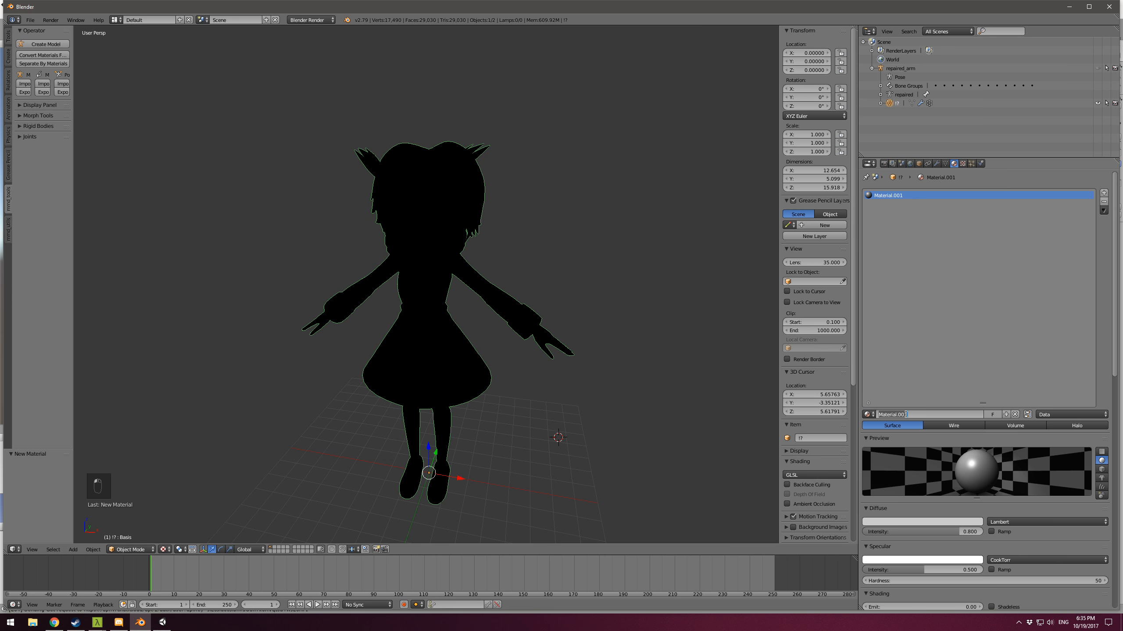
type("Atlas")
key("Return")
Step: Add a new image texture to the Atlas material and name it Atlas
left_click(962, 164)
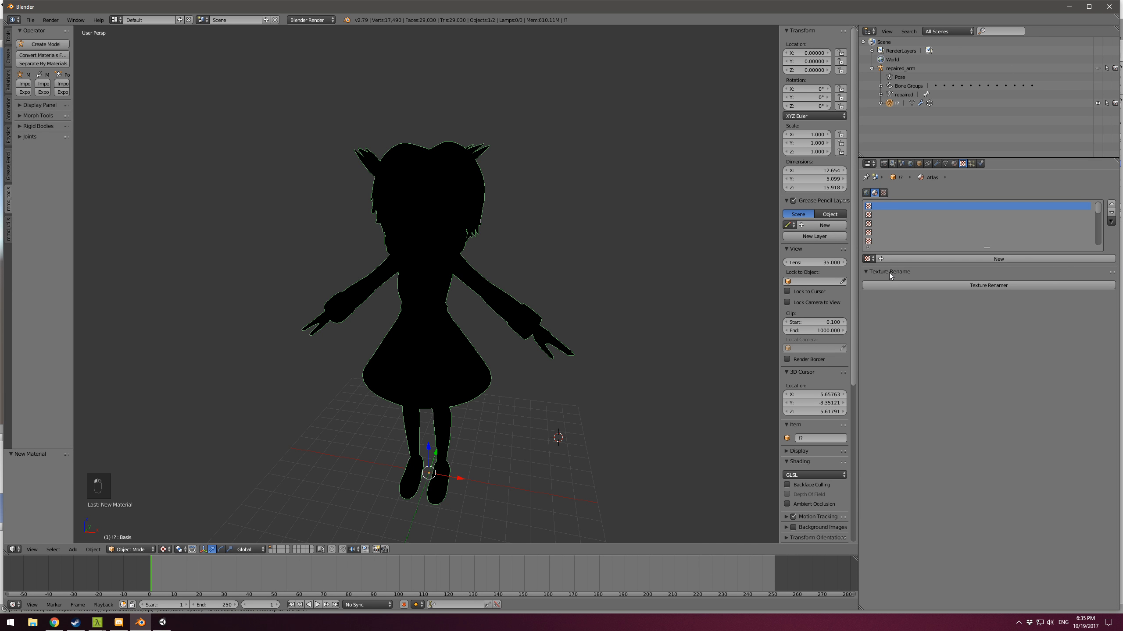
left_click(950, 261)
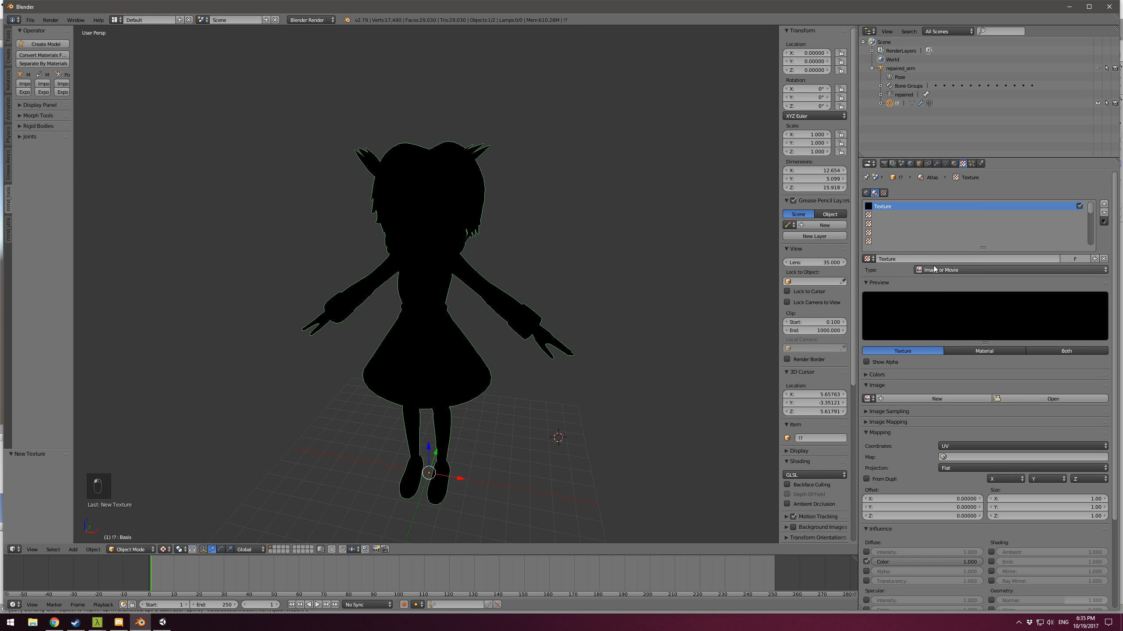
left_click(929, 259)
type("Atlas")
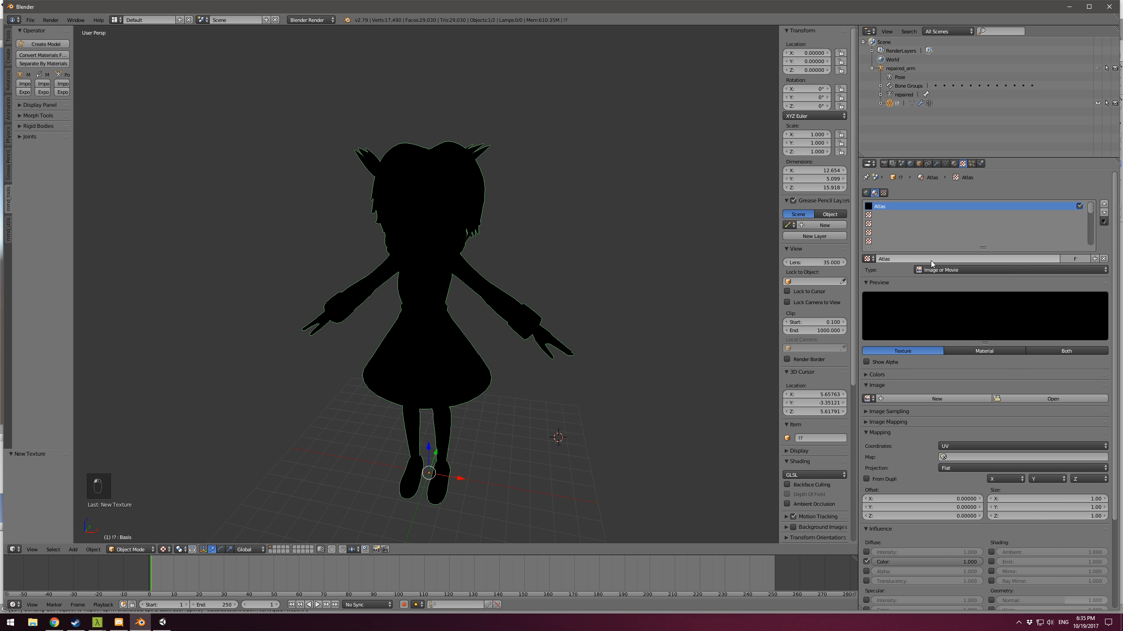
key("Return")
Step: Load DemoTextureAtlas.png from the KemonoOwl folder as the Atlas texture's image
left_click(1021, 399)
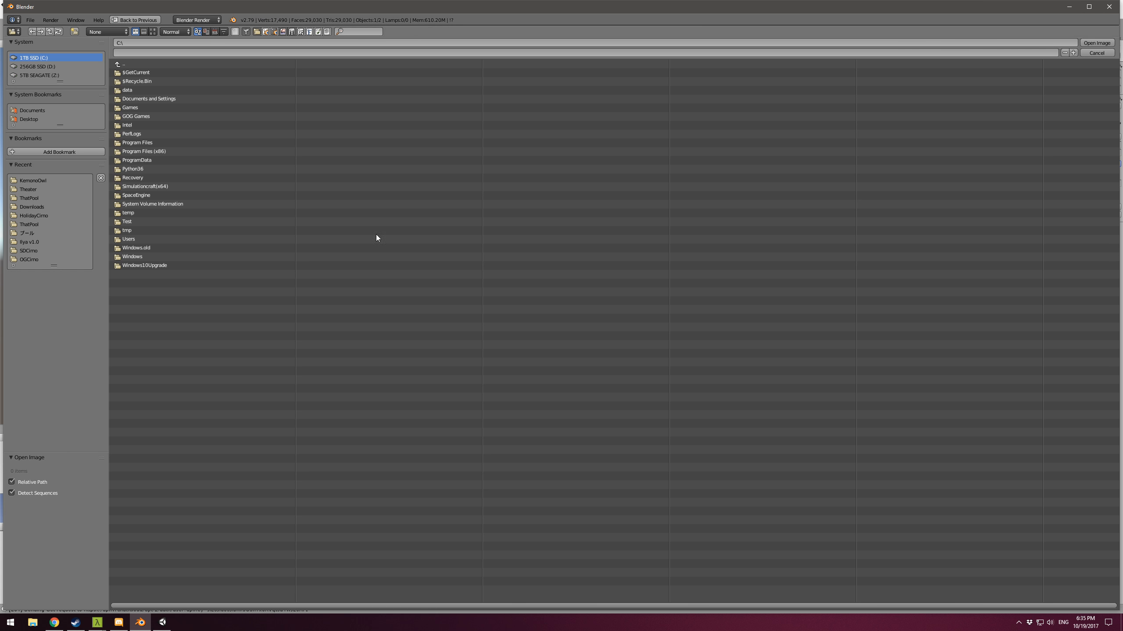
left_click(35, 181)
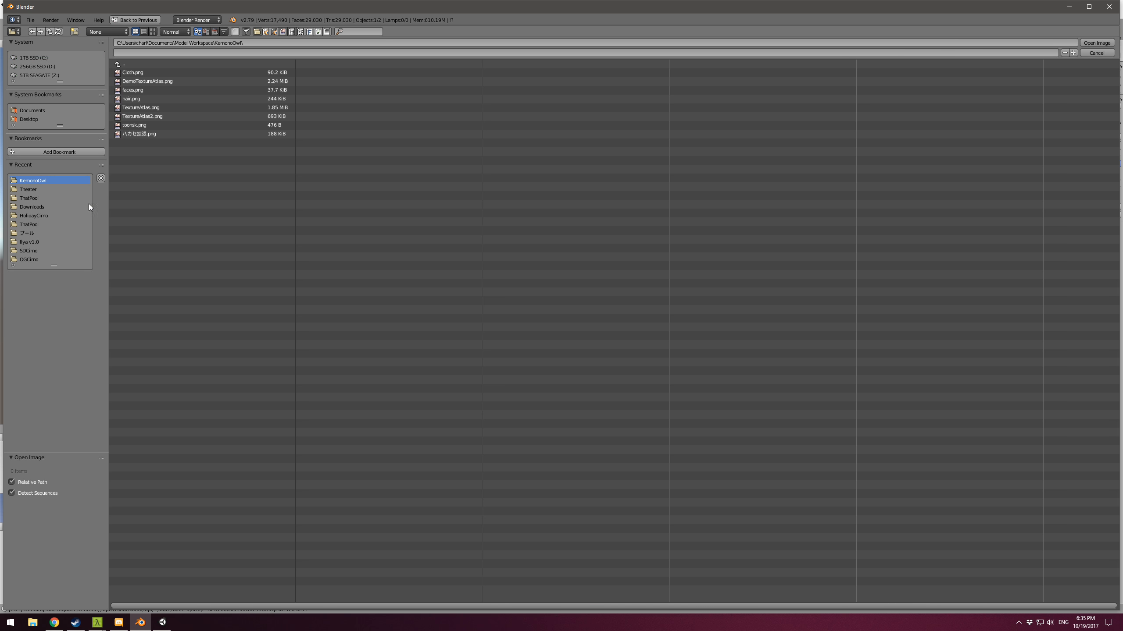
left_click(160, 82)
left_click(1097, 42)
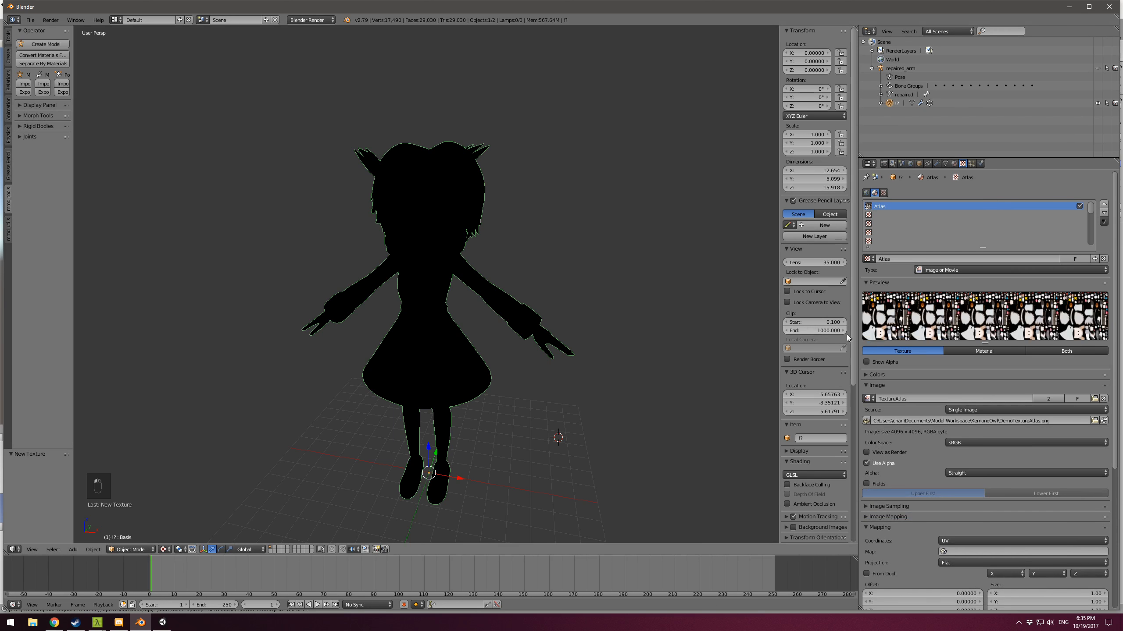
Step: Set the Atlas texture's UV map to TextureAtlas and apply MMD Shadeless shading to the character
left_click(965, 551)
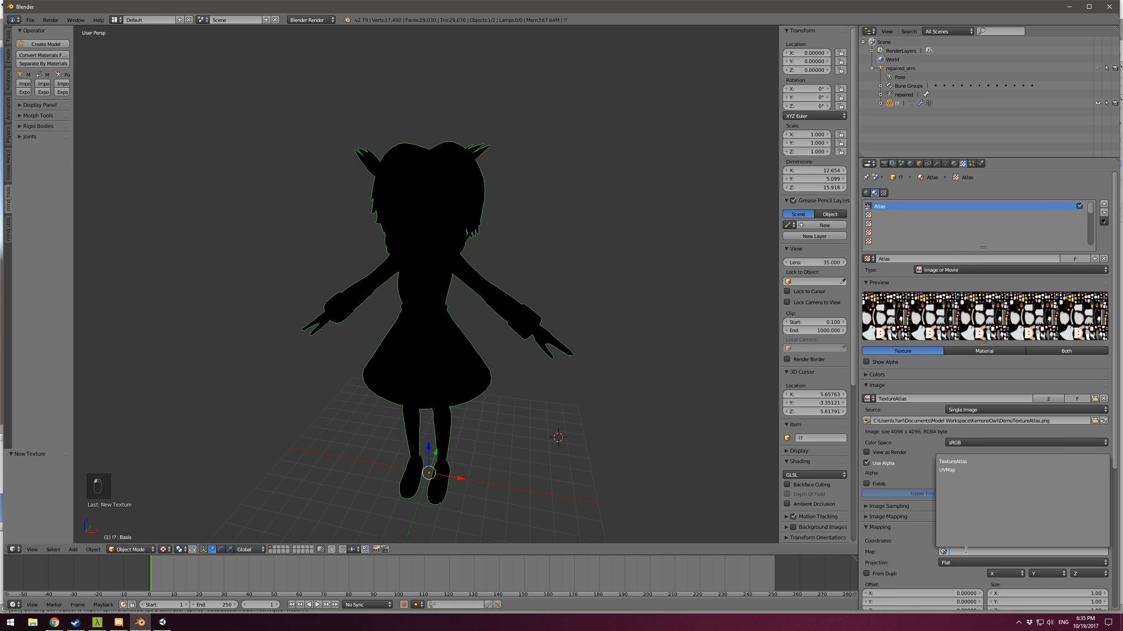
left_click(970, 463)
scroll(840, 514, "down", 10)
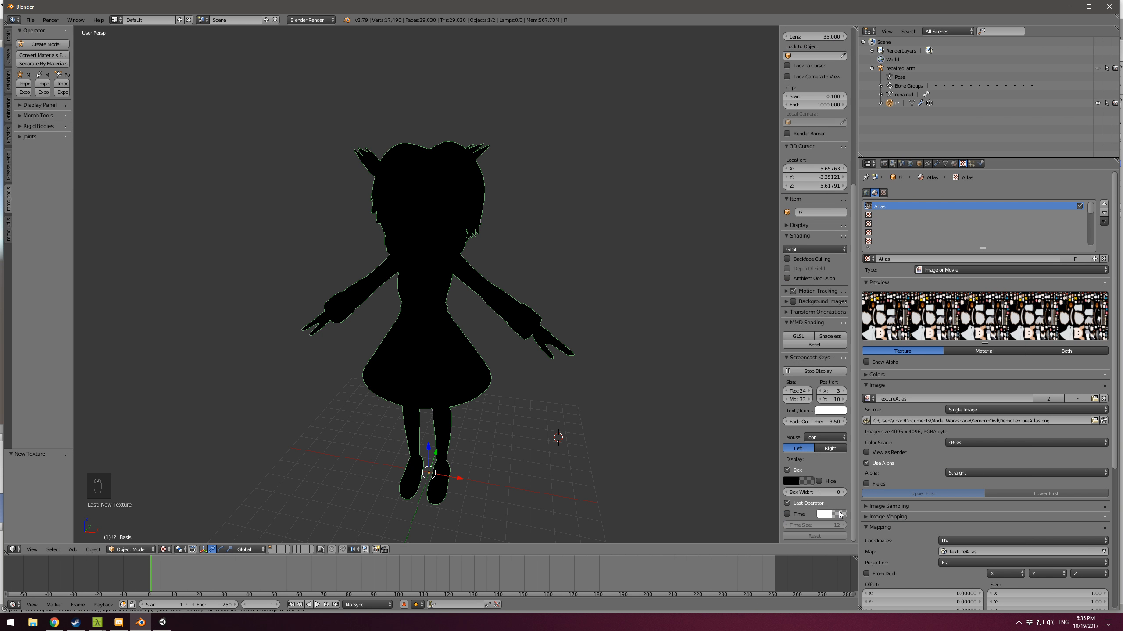
left_click(830, 336)
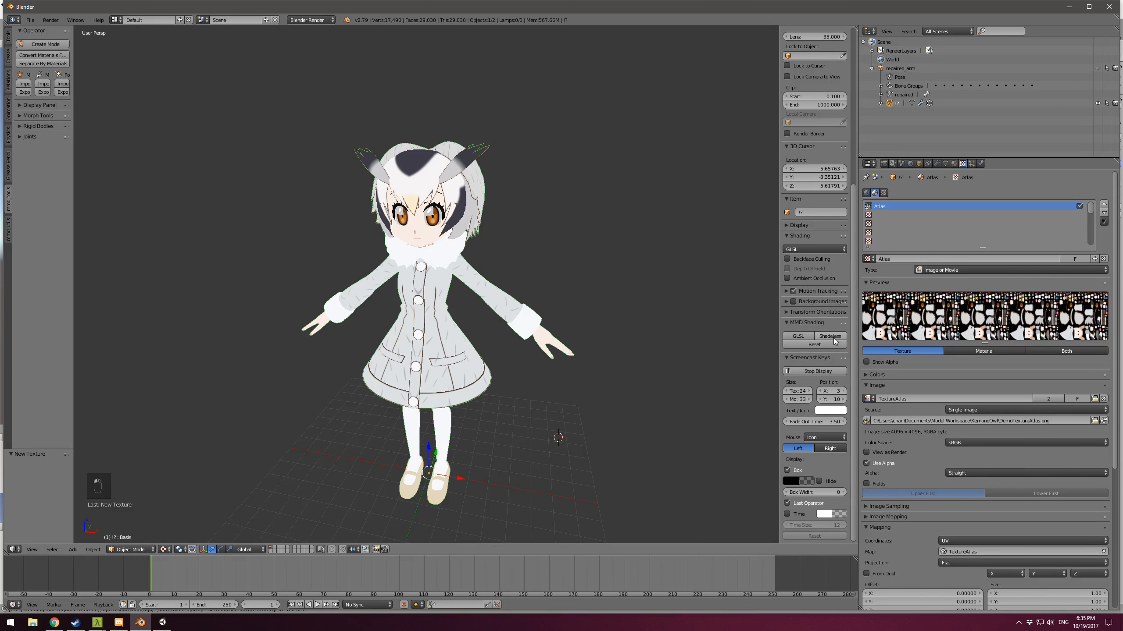
Step: Examine the atlas-textured character up close from the front and at an angle
scroll(553, 331, "up", 5)
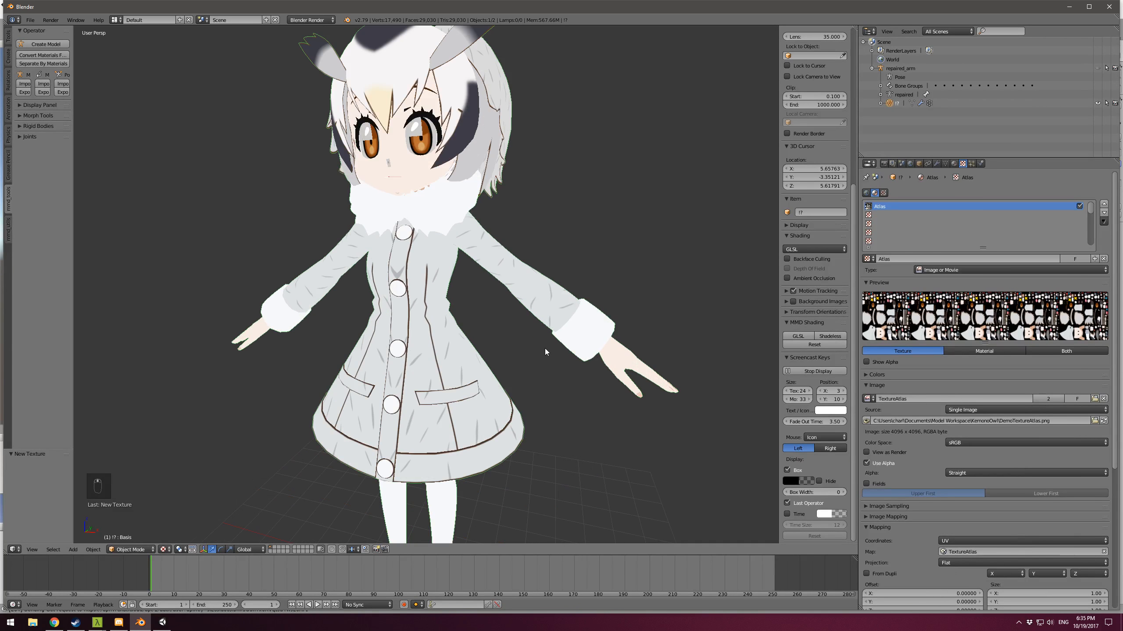
middle_click_drag(534, 324, 552, 329)
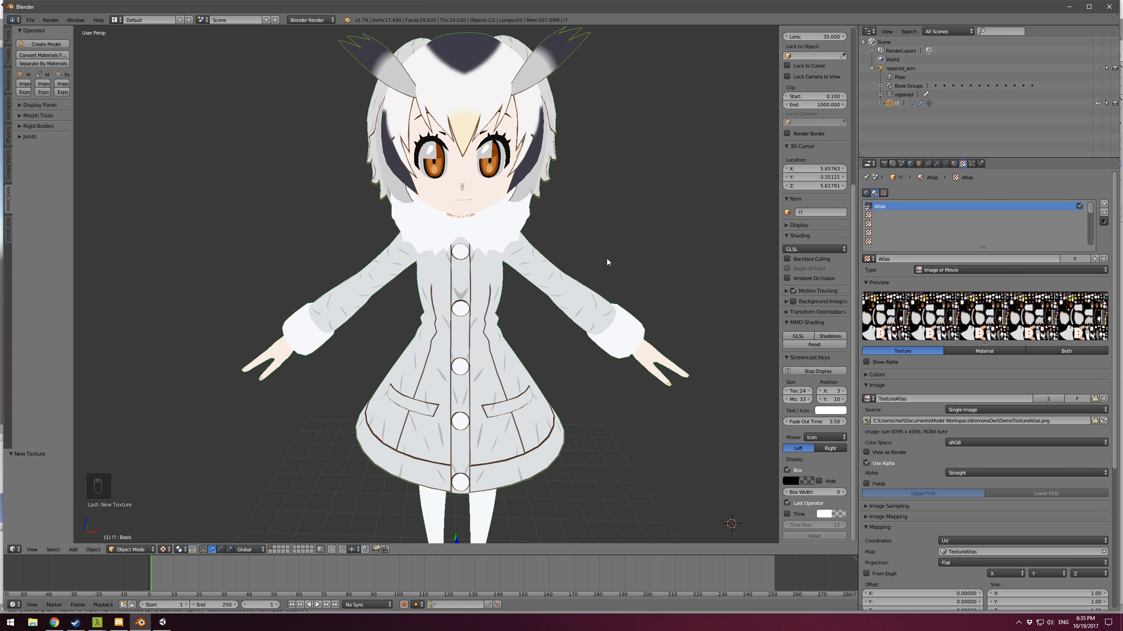
middle_click_drag(582, 268, 588, 265)
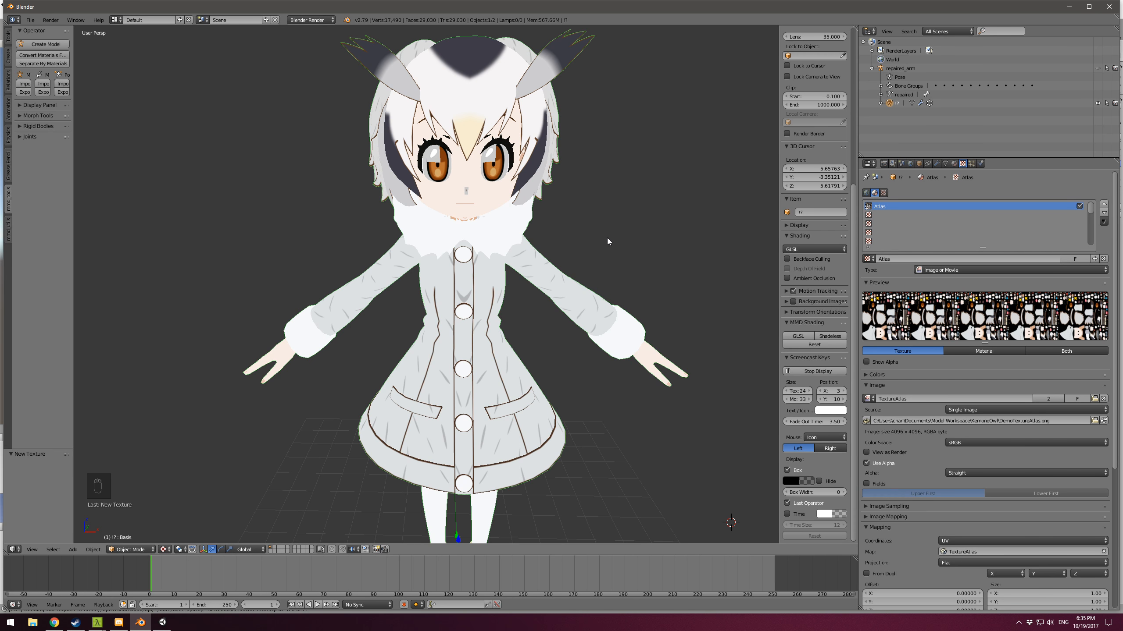
mouse_move(607, 238)
middle_mouse_down()
mouse_move(593, 255)
mouse_move(610, 241)
middle_mouse_up()
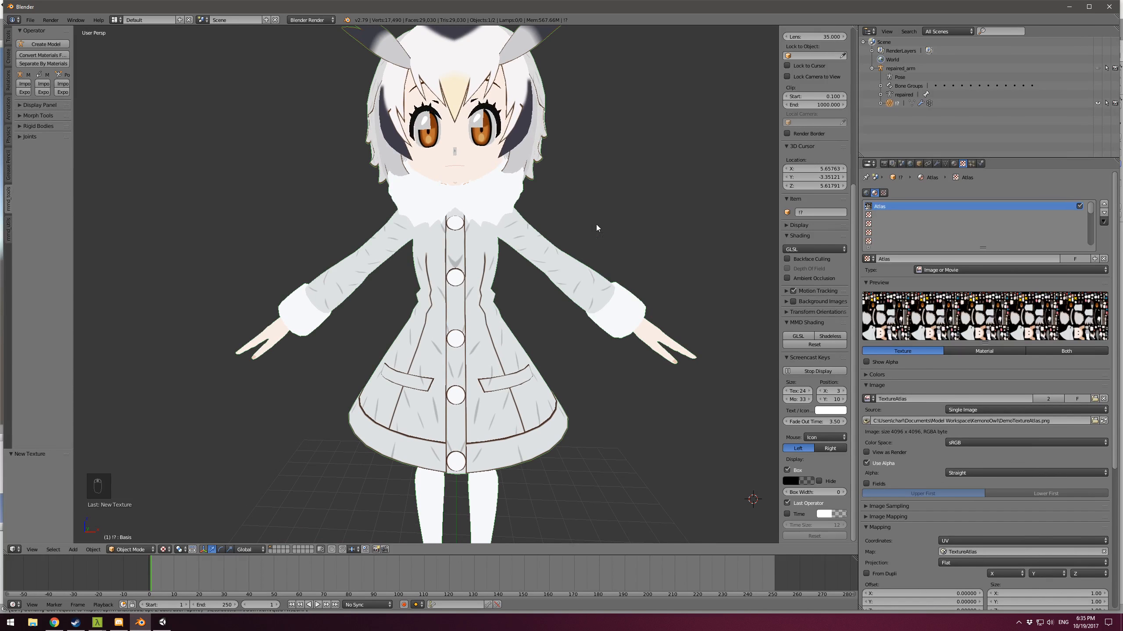
middle_click_drag(595, 231, 574, 247)
middle_click_drag(504, 221, 504, 281)
Step: Turn off Shadows in the scene's render shading settings
left_click(885, 164)
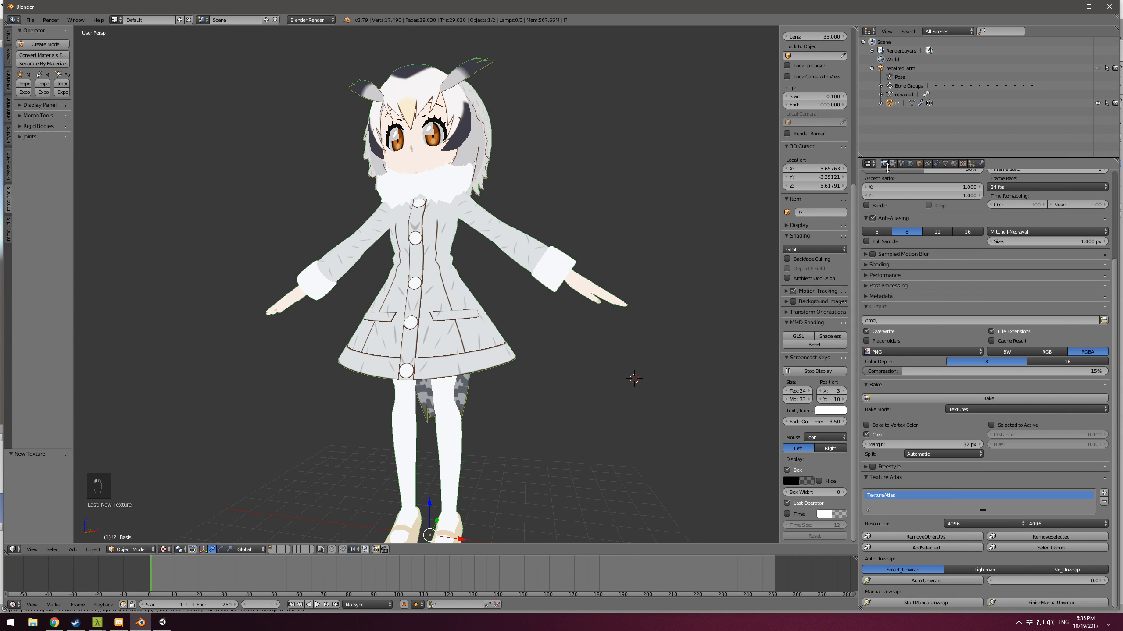
scroll(938, 376, "up", 5)
scroll(935, 412, "down", 4)
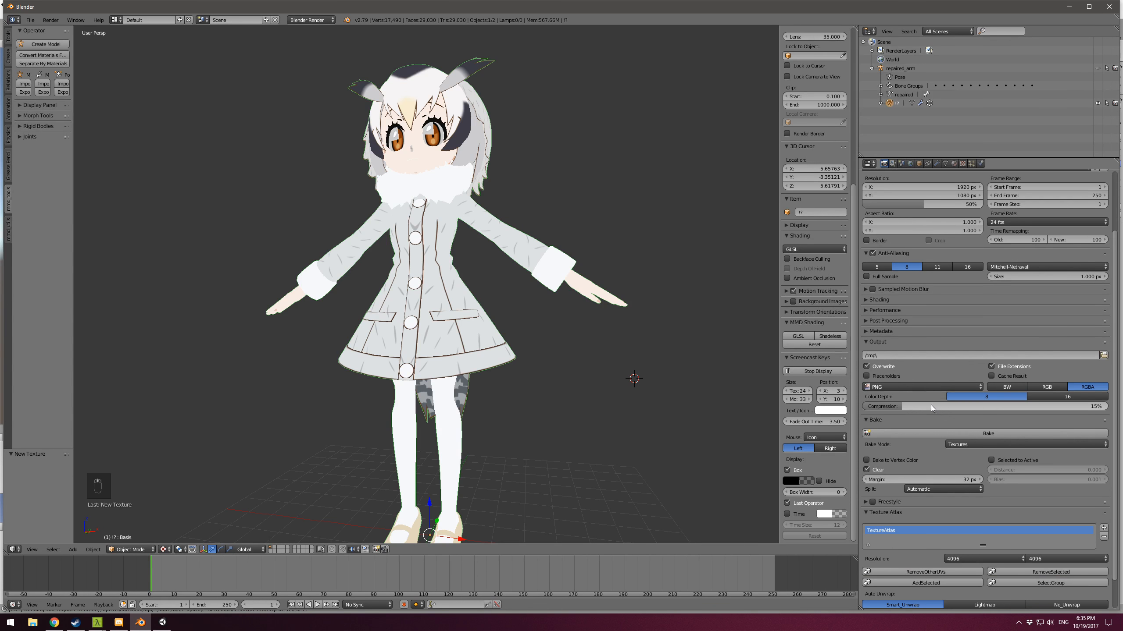
left_click(868, 300)
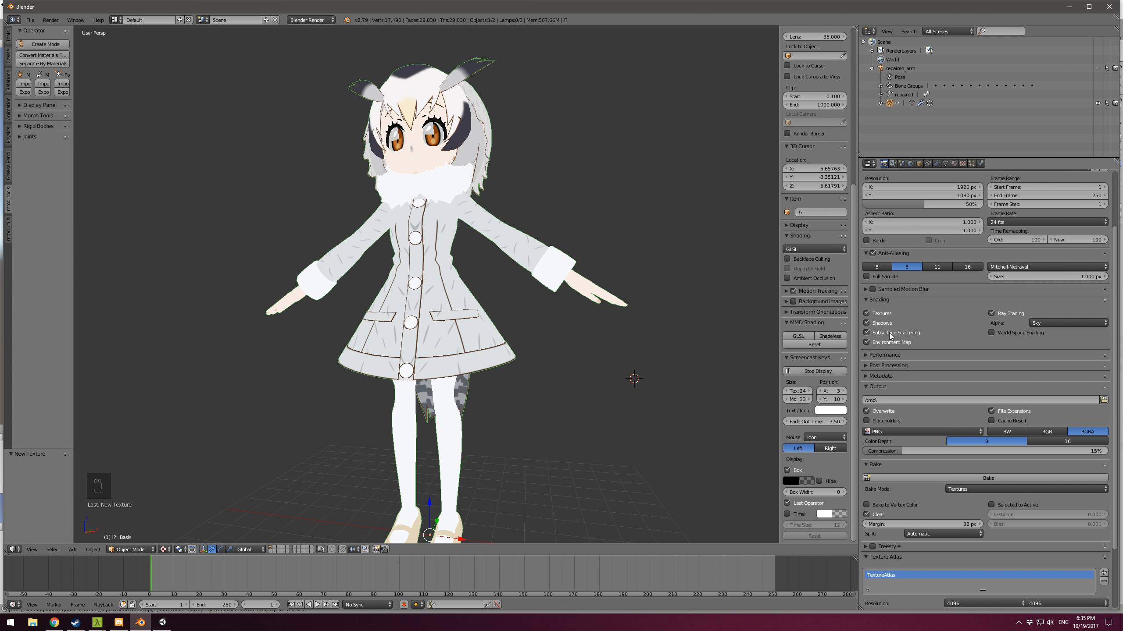
left_click(881, 324)
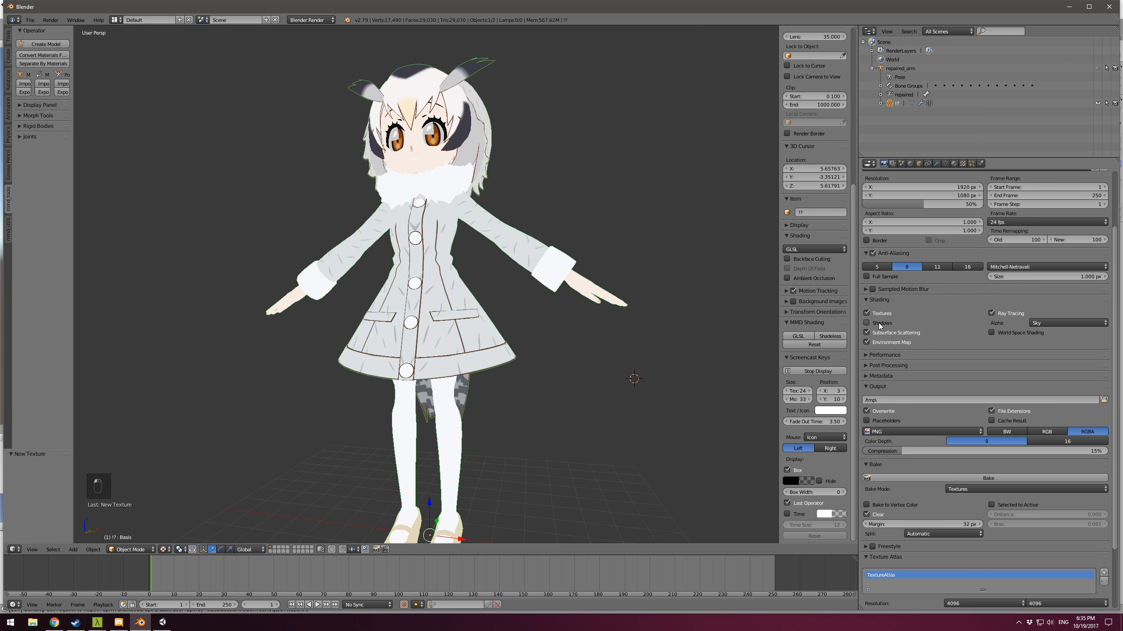
left_click(870, 300)
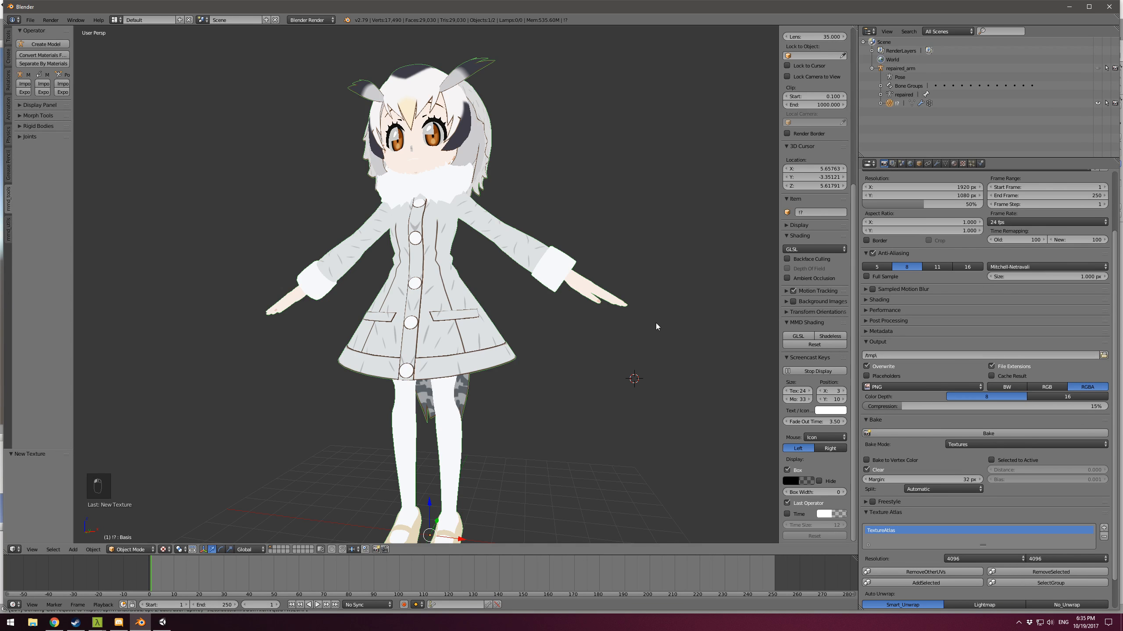
Step: Remove the mesh's original UVMap layer and rename the TextureAtlas UV map to UVMap
mouse_move(656, 323)
middle_mouse_down()
mouse_move(656, 343)
mouse_move(645, 302)
mouse_move(667, 294)
mouse_move(656, 342)
middle_mouse_up()
scroll(651, 340, "up", 1)
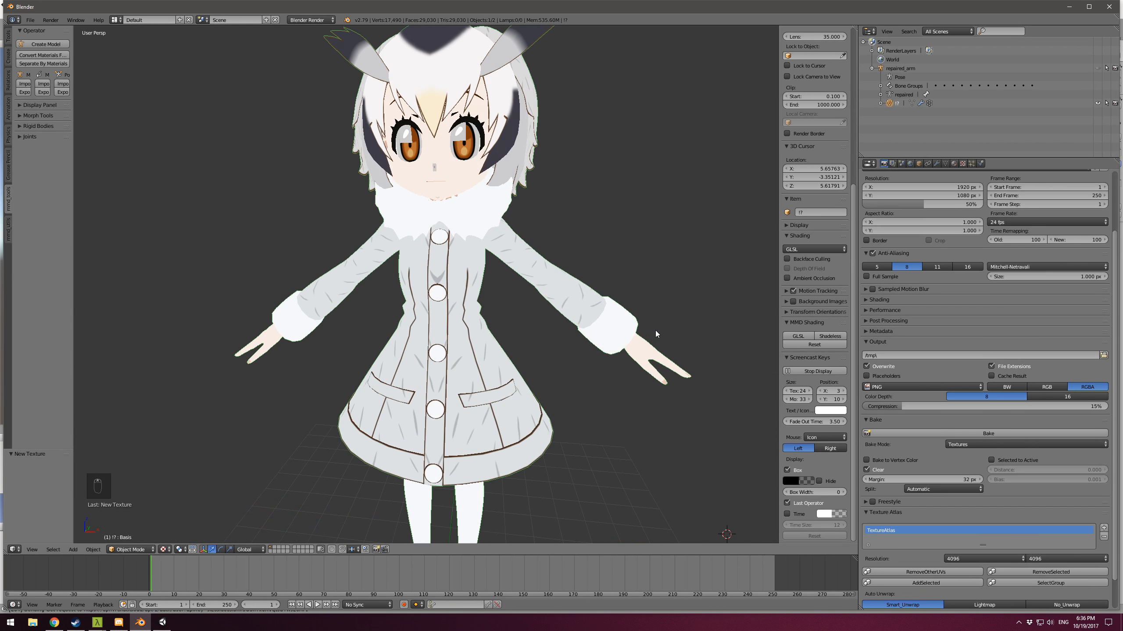
scroll(662, 330, "down", 4)
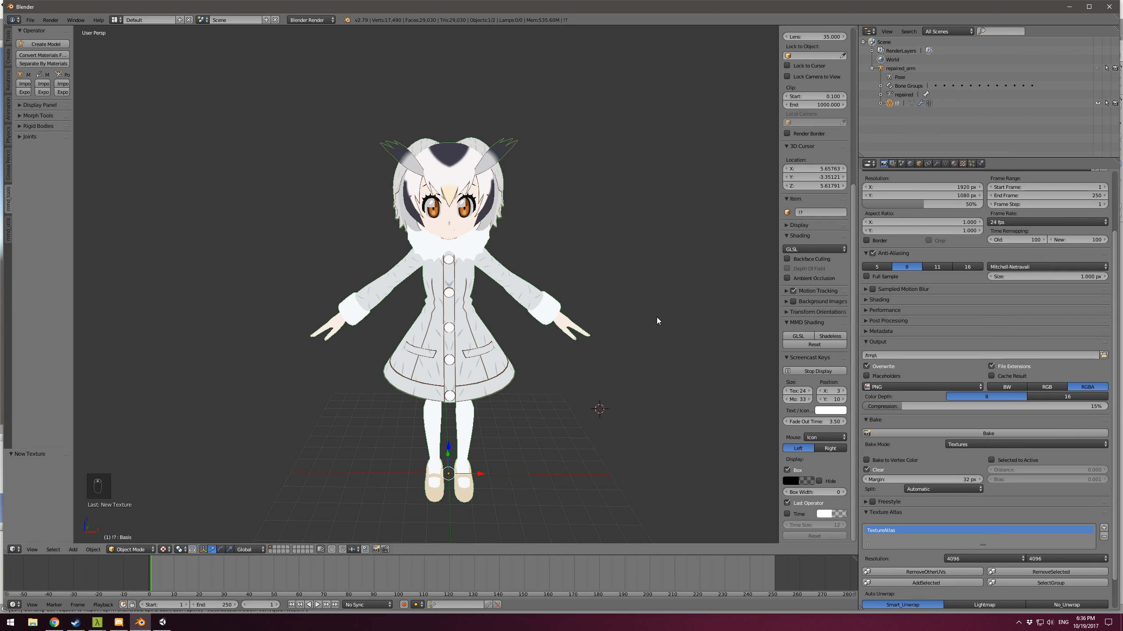
middle_click_drag(656, 318, 599, 288)
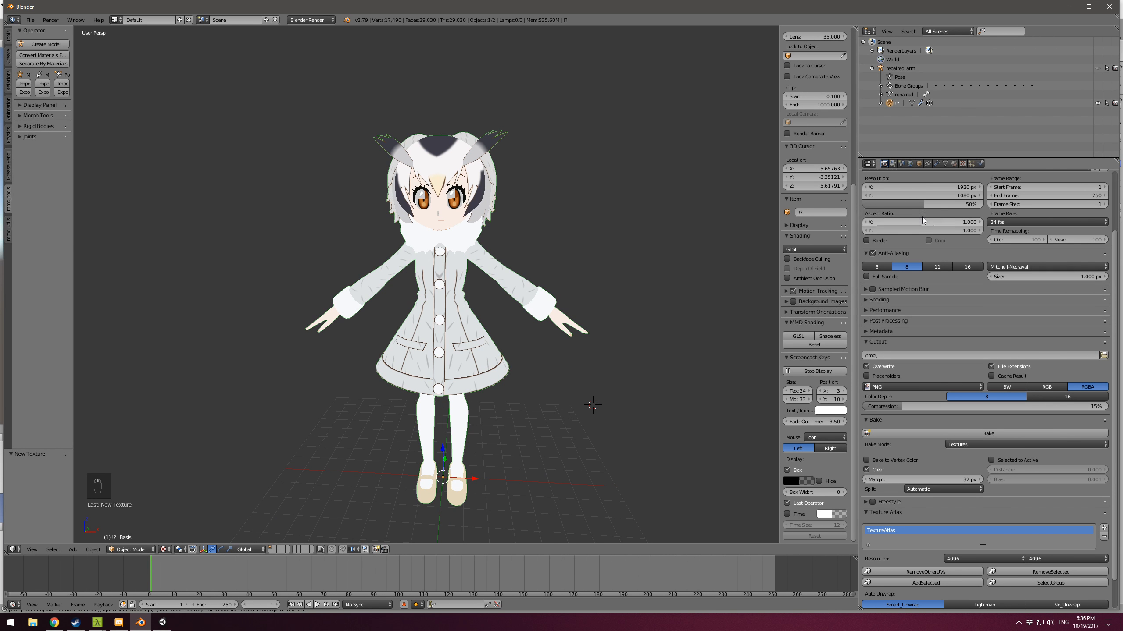
left_click(945, 163)
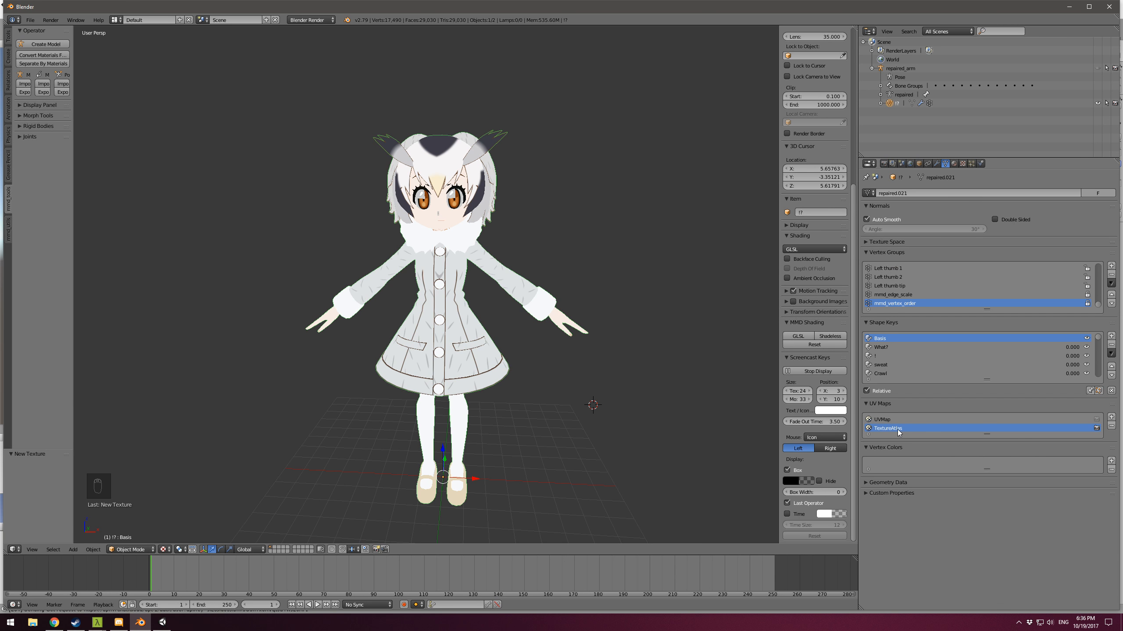
left_click(909, 421)
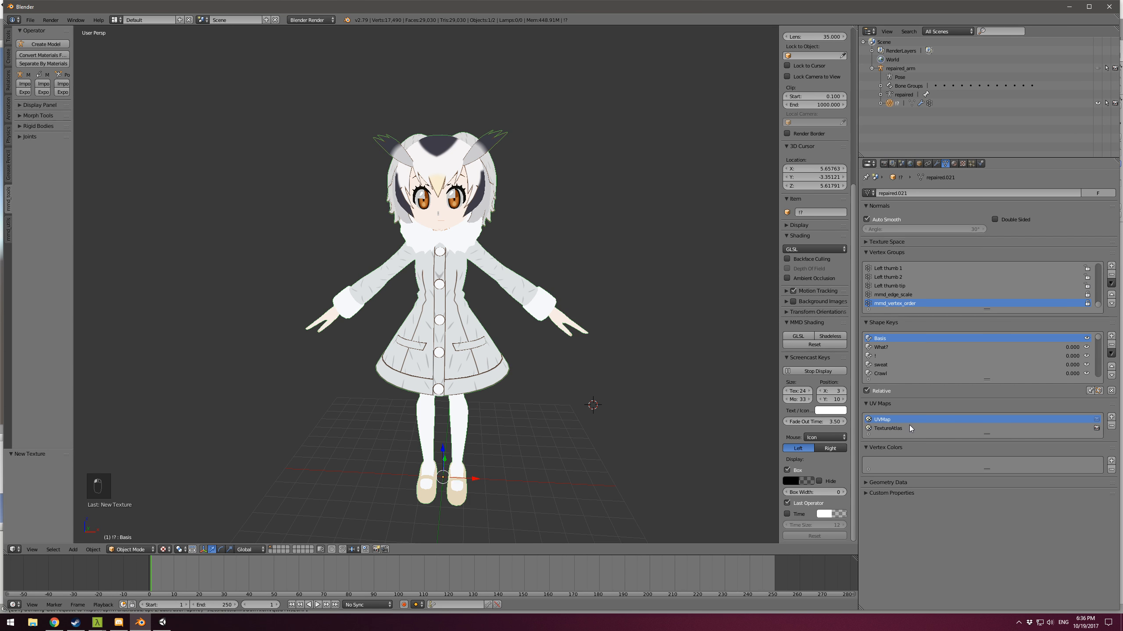
left_click(1112, 426)
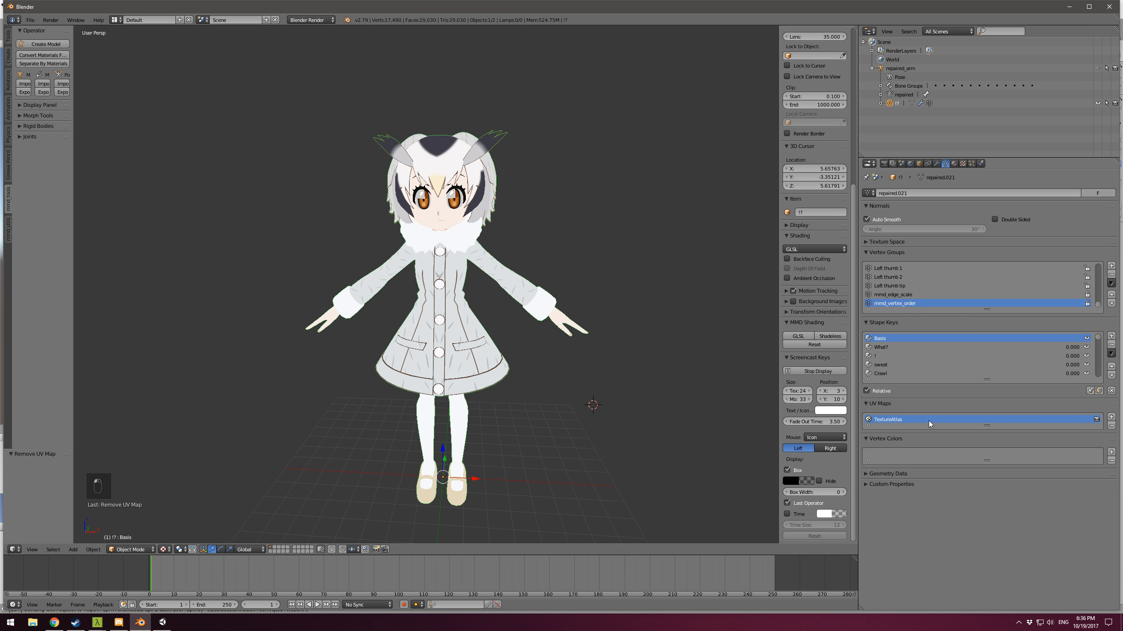
double_click(893, 419)
type("UVMap")
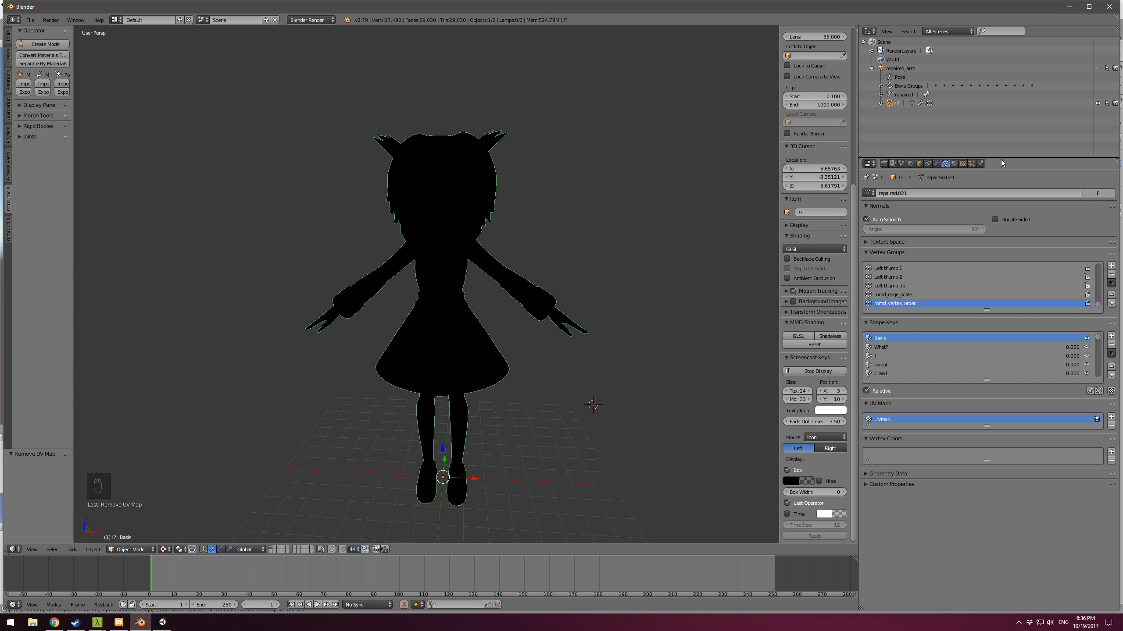
Step: Set the Atlas texture's mapping to the UVMap layer and show the character's material settings
left_click(962, 163)
left_click(1003, 552)
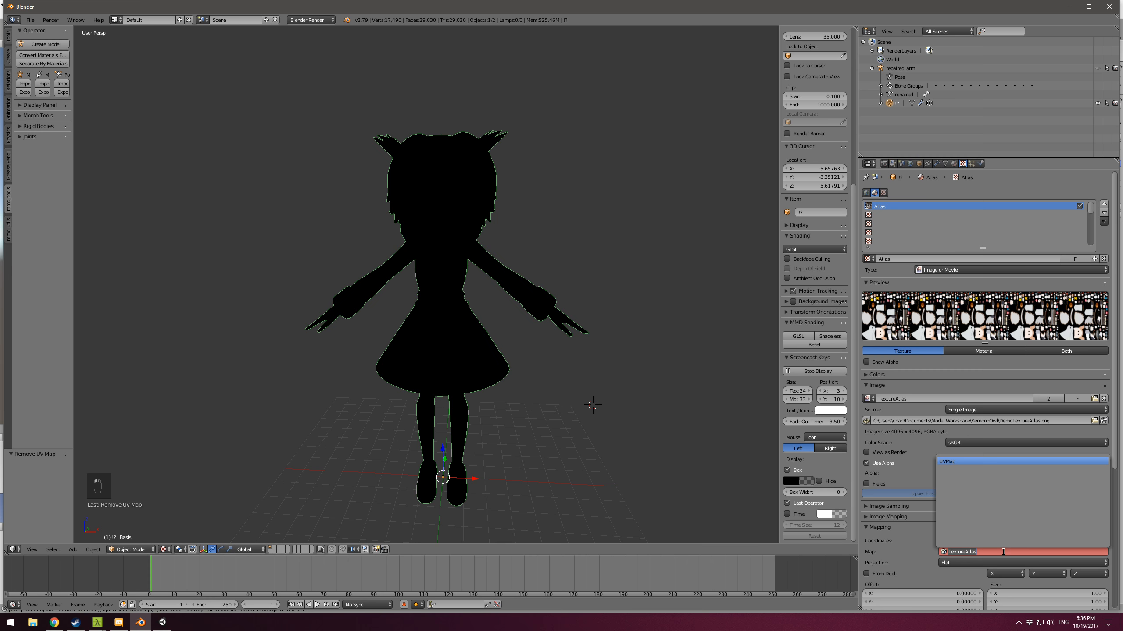
left_click(964, 462)
left_click(648, 253)
mouse_move(648, 252)
middle_mouse_down()
mouse_move(630, 286)
mouse_move(667, 279)
mouse_move(634, 321)
mouse_move(525, 355)
mouse_move(580, 312)
mouse_move(608, 330)
middle_mouse_up()
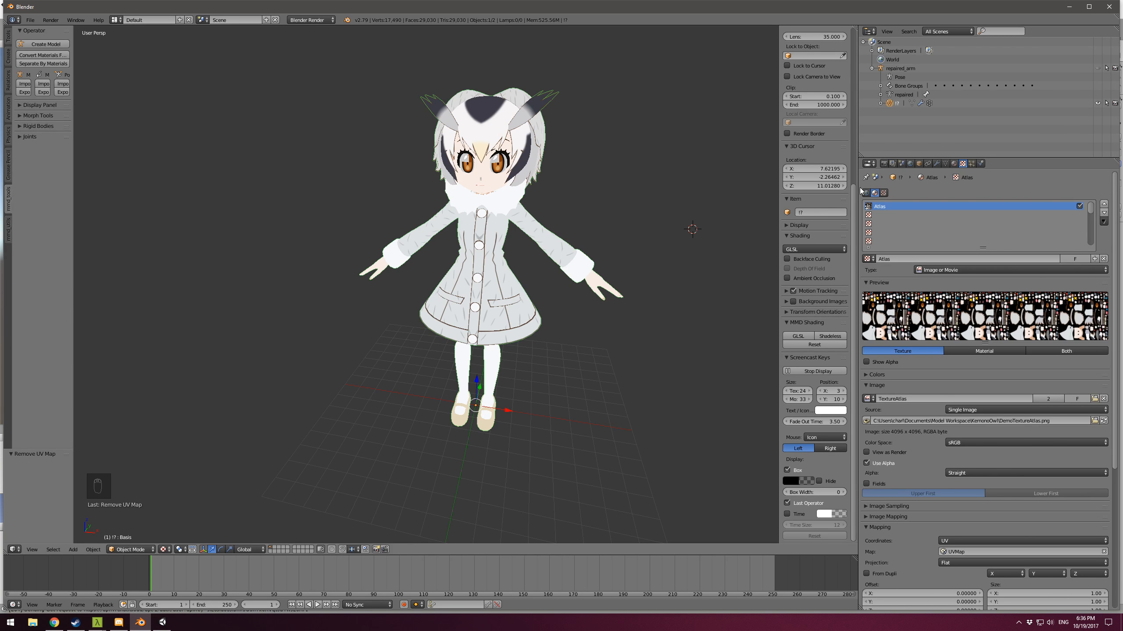
left_click(953, 163)
middle_click_drag(610, 248, 412, 323)
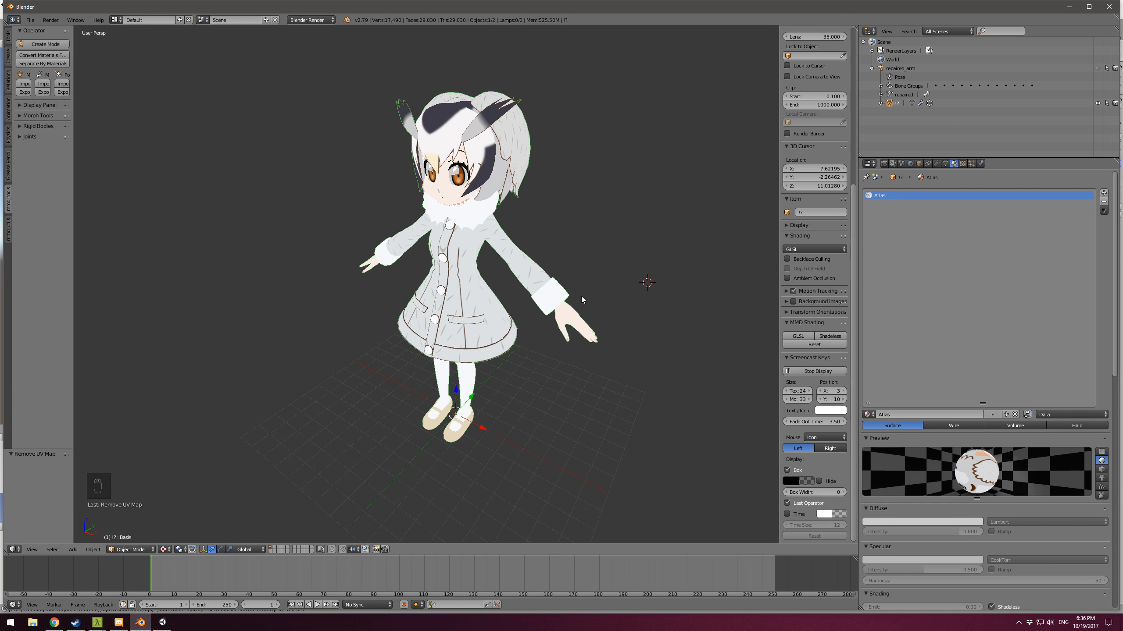
Step: Switch to Unity, show the Scene view and select the Cirno_baseline avatar
key("alt+Tab")
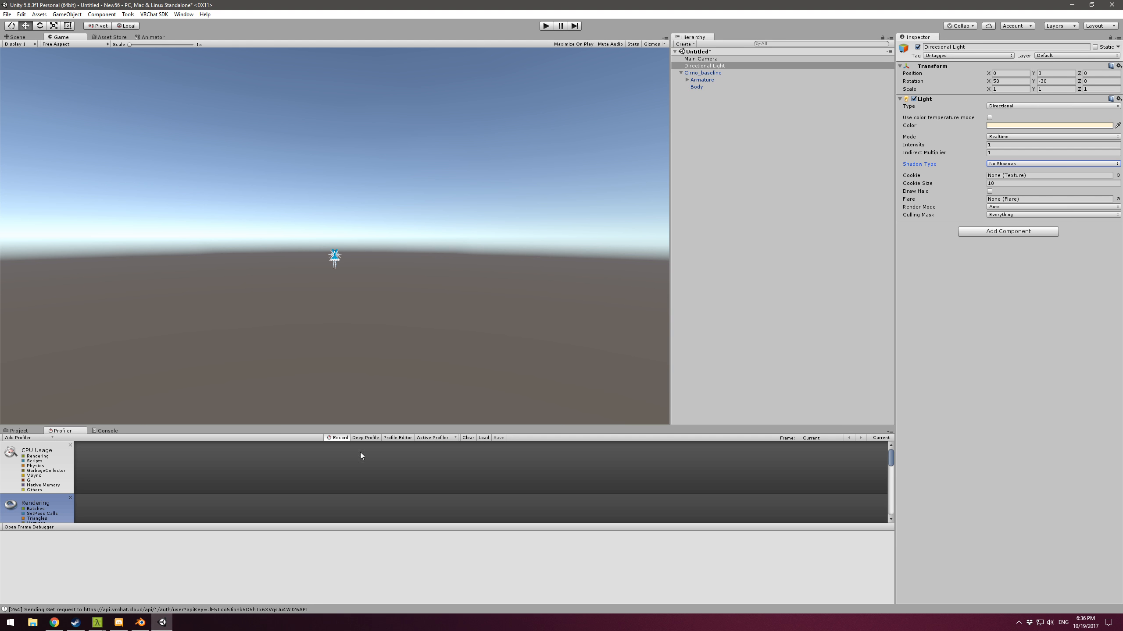
left_click(18, 38)
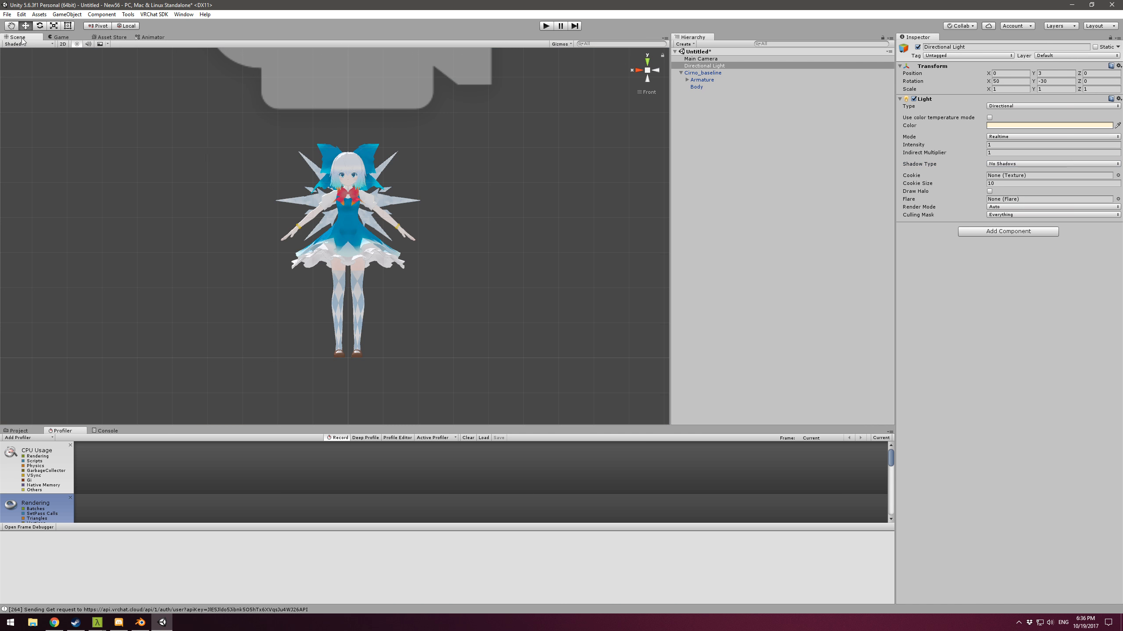
left_click(359, 237)
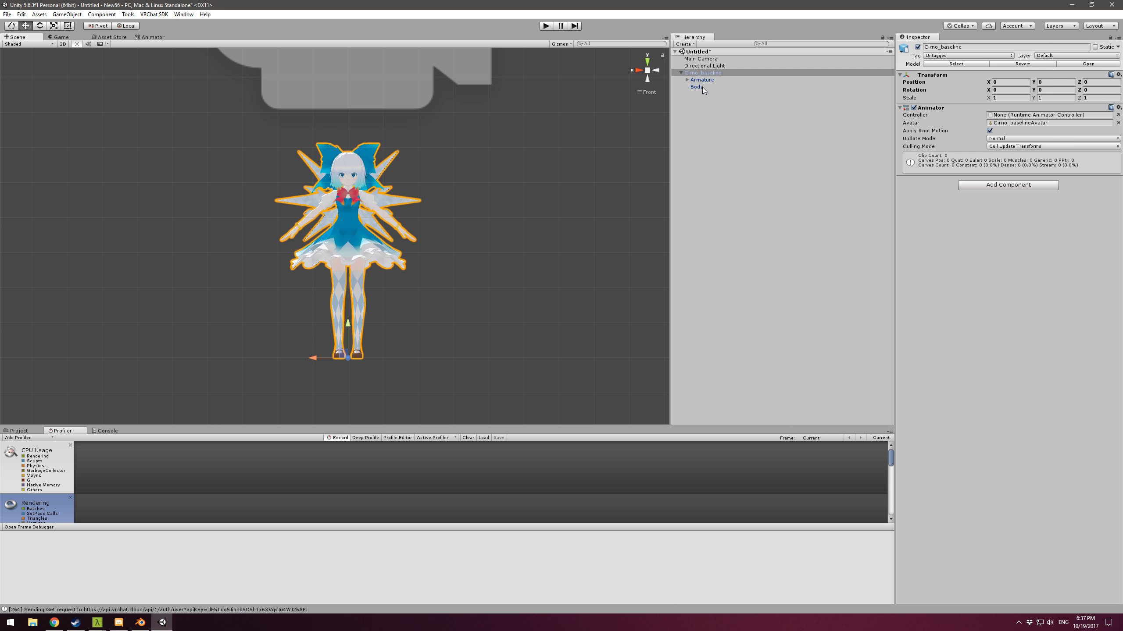
left_click(697, 87)
left_click(700, 73)
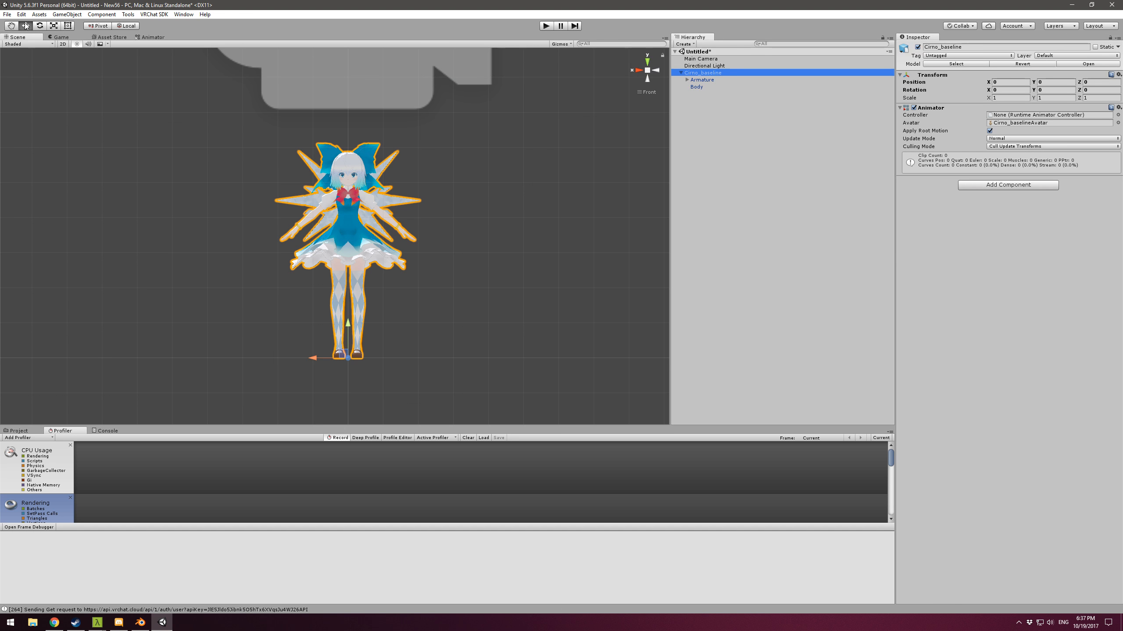
Step: Open the scene 56_Cirno.unity from the Assets folder and select the OGCirno-fixedscale avatar
left_click(7, 14)
left_click(22, 34)
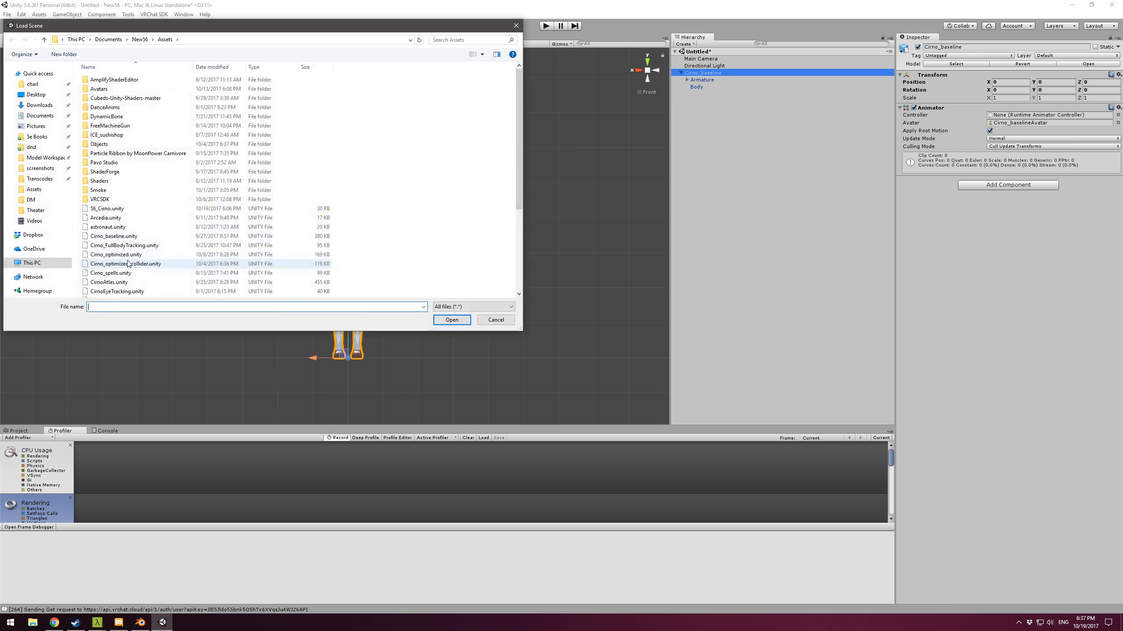
double_click(108, 209)
left_click(586, 330)
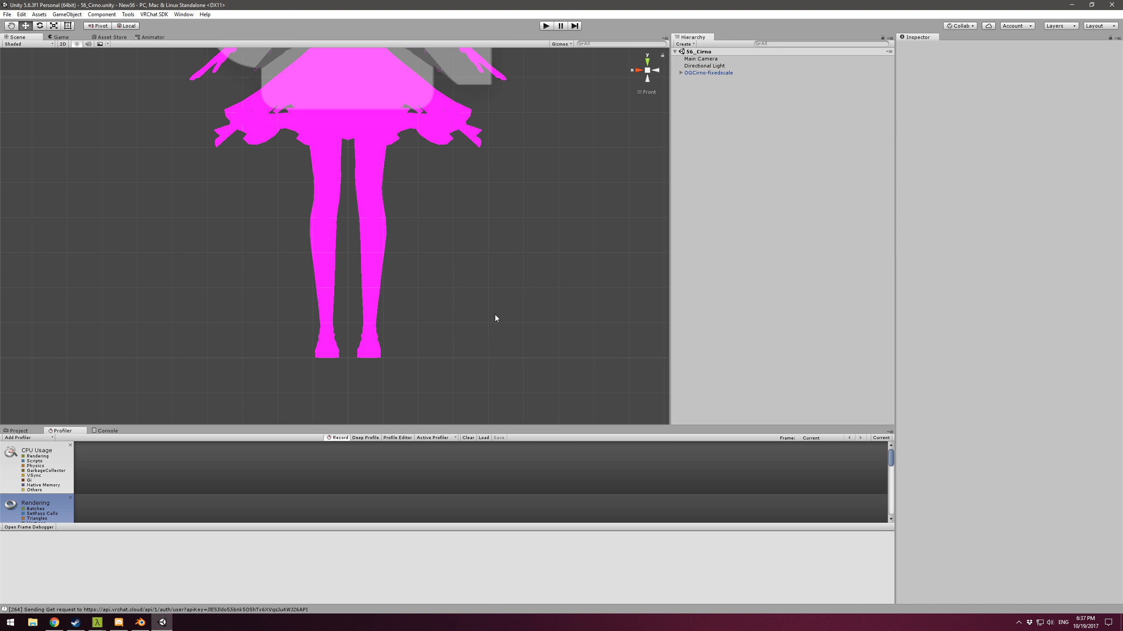
scroll(472, 253, "down", 5)
left_click(362, 214)
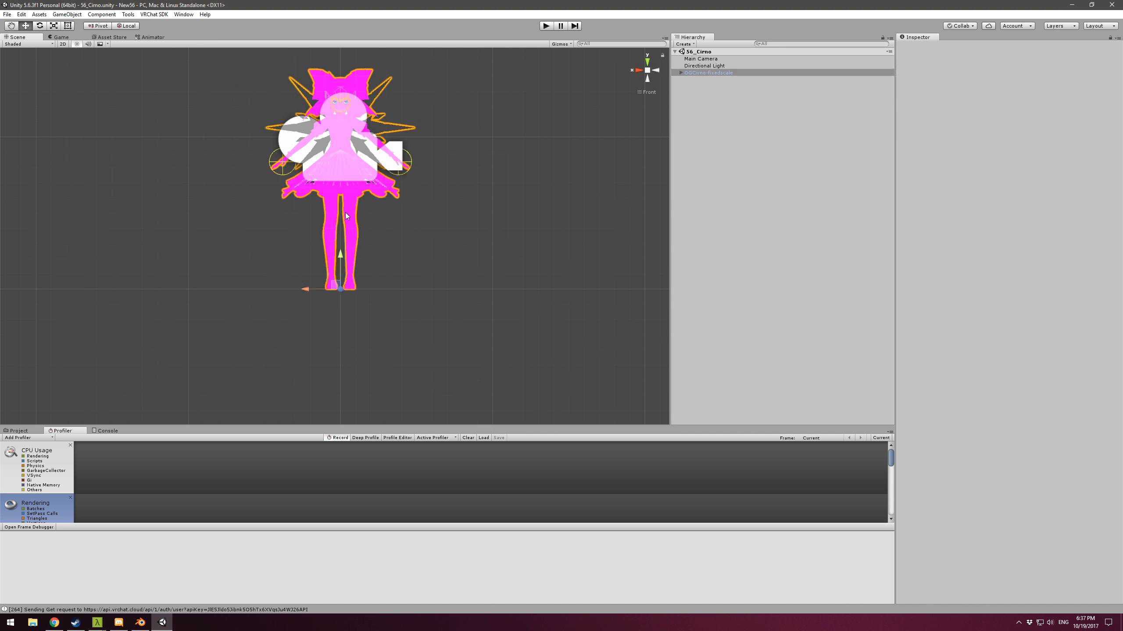
Step: Browse the project's avatar assets and open the Cirno_baseline folder
left_click(29, 432)
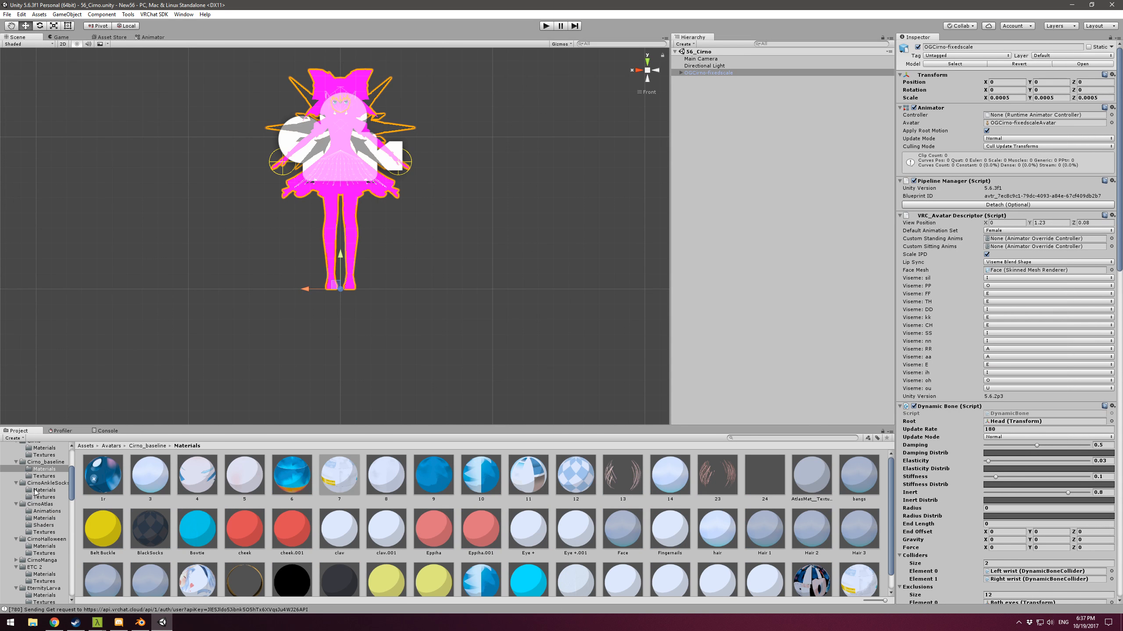
scroll(52, 529, "down", 4)
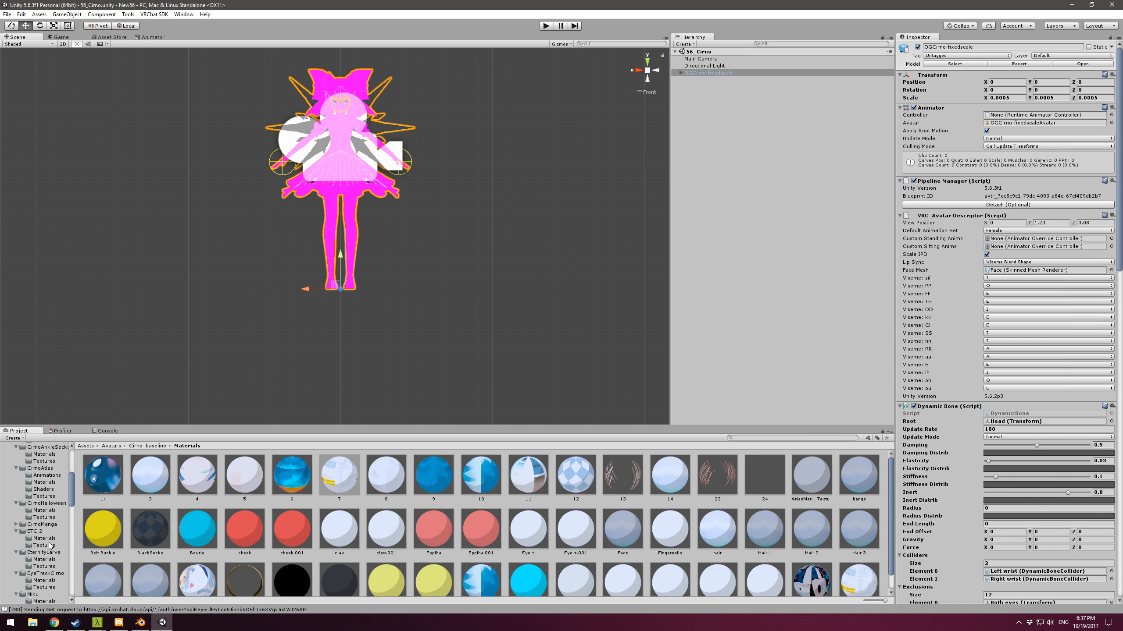
scroll(53, 537, "down", 5)
scroll(51, 527, "down", 5)
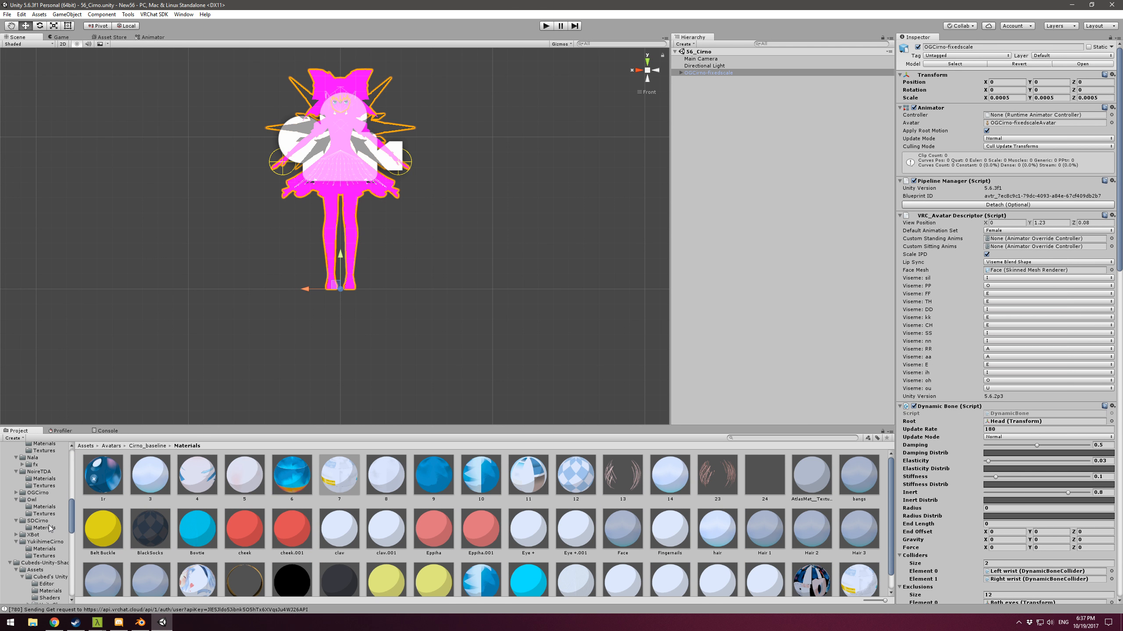
scroll(71, 498, "up", 9)
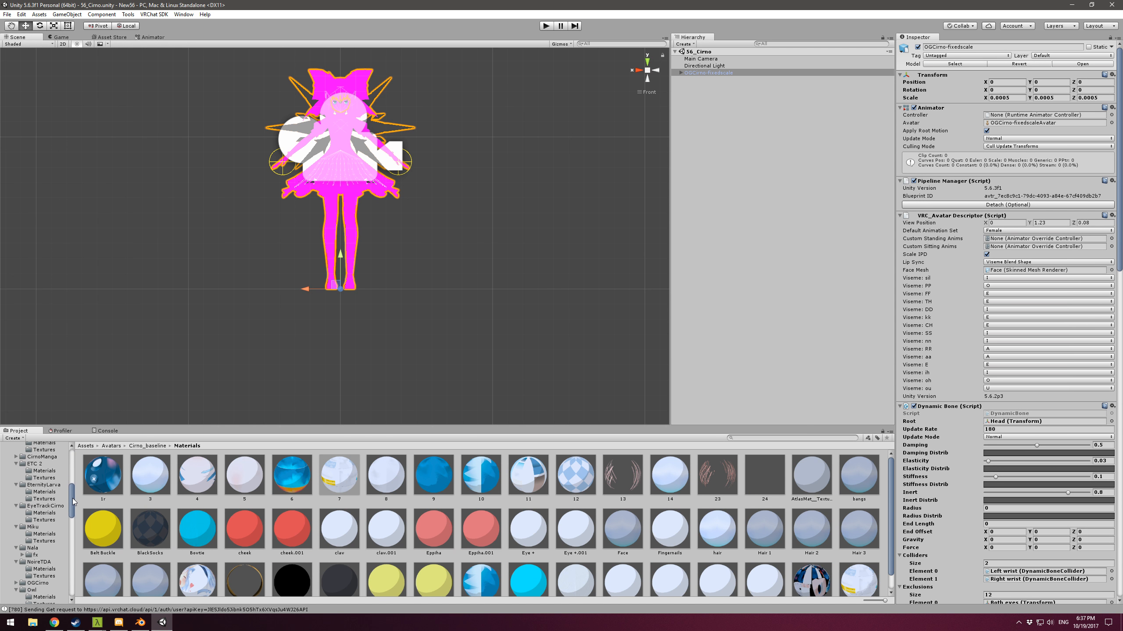
scroll(71, 491, "up", 9)
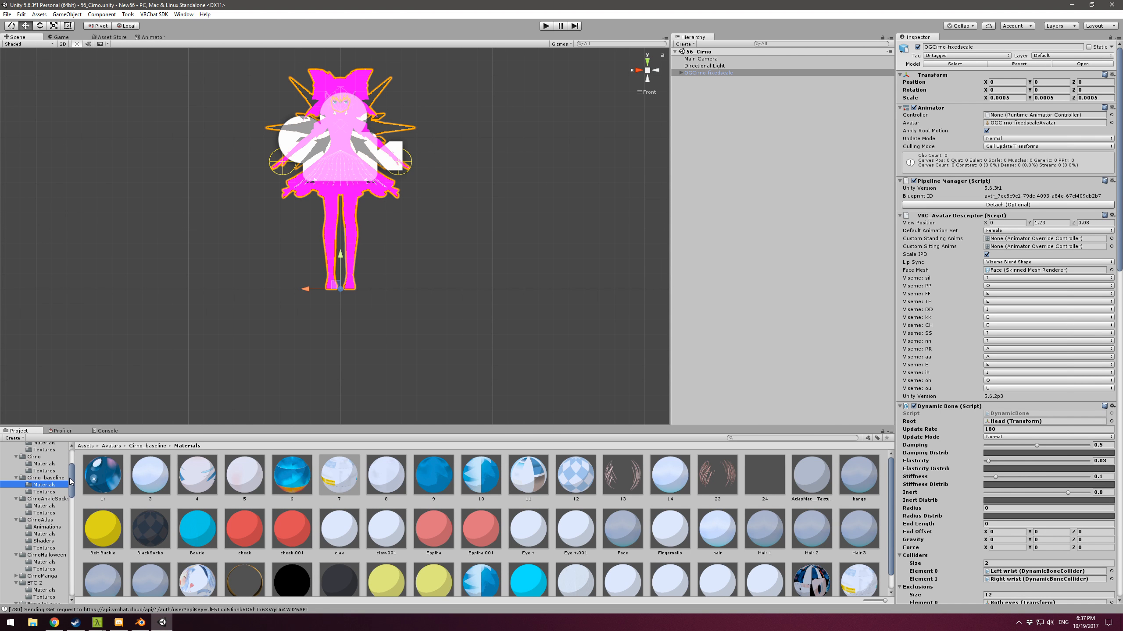
mouse_move(68, 472)
left_mouse_down()
mouse_move(70, 514)
mouse_move(71, 478)
left_mouse_up()
left_click(48, 493)
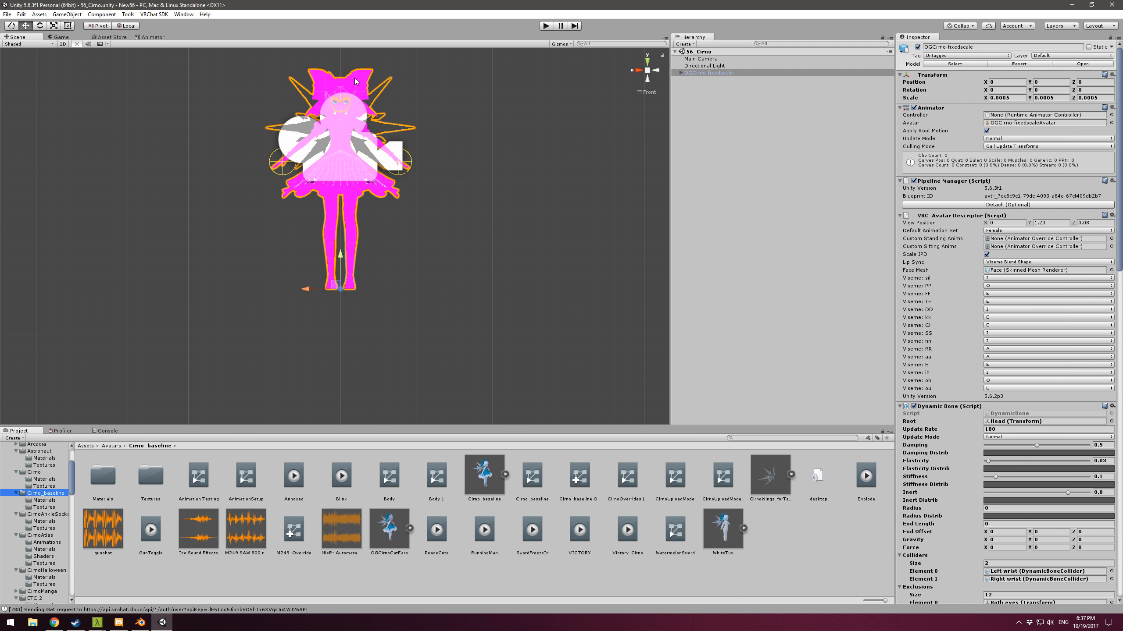
Step: Frame the OGCirno-fixedscale avatar in a perspective Scene view and start Play mode
left_click(649, 70)
middle_click_drag(490, 183, 488, 257)
right_click_drag(489, 258, 512, 314)
key("w")
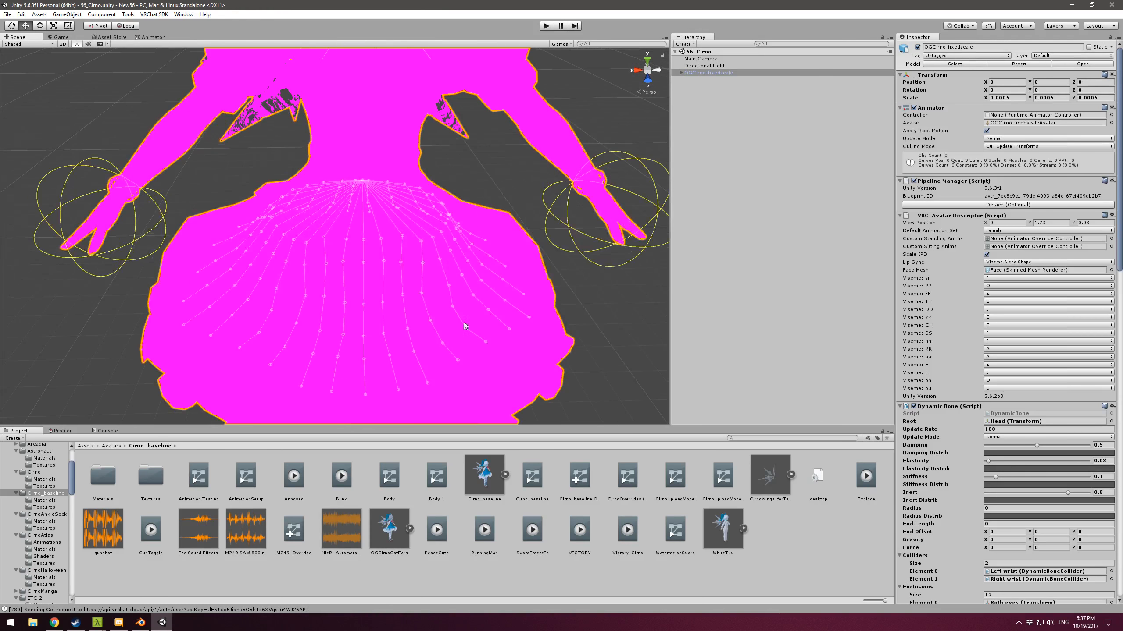
key("f")
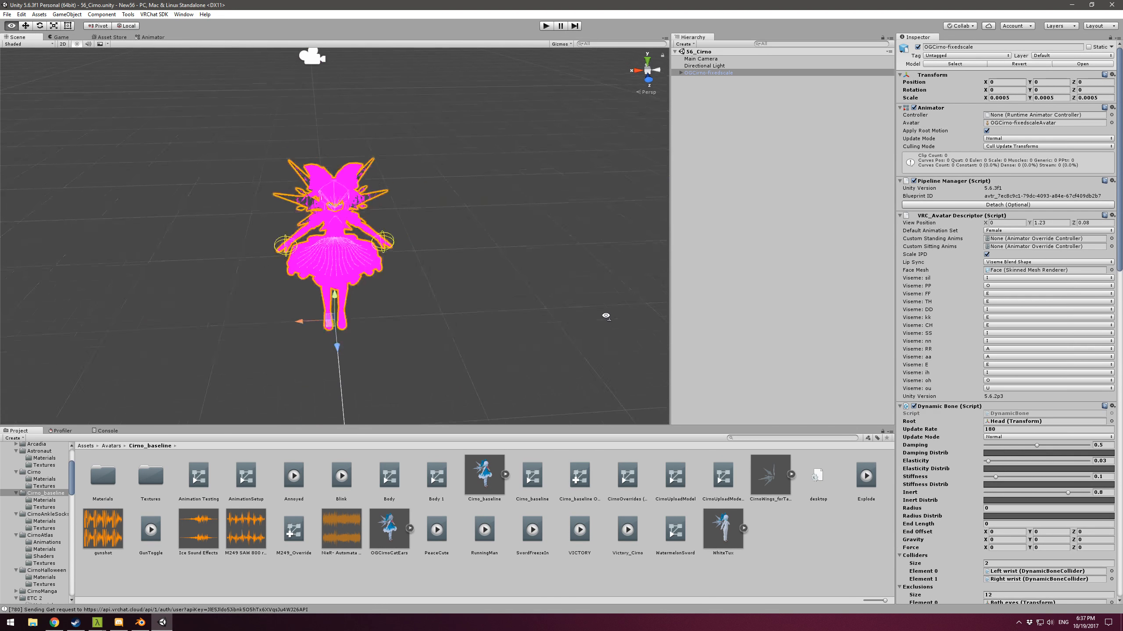
left_click(550, 27)
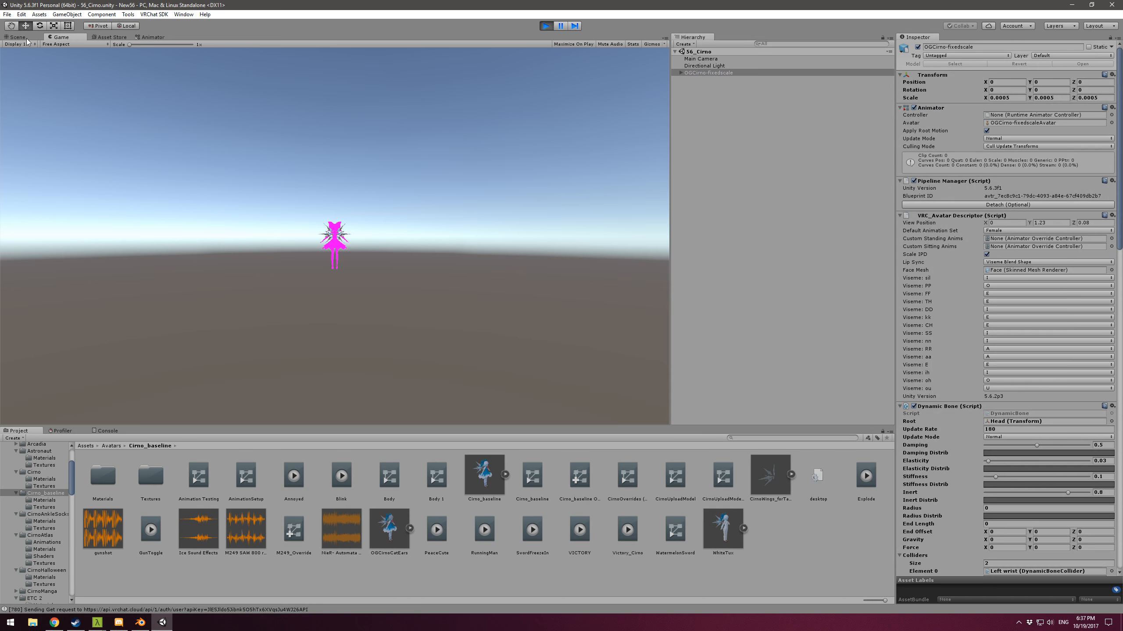
Step: Test the avatar's dynamic bones by moving it sideways in the Scene view, and stop Play mode
left_click(18, 37)
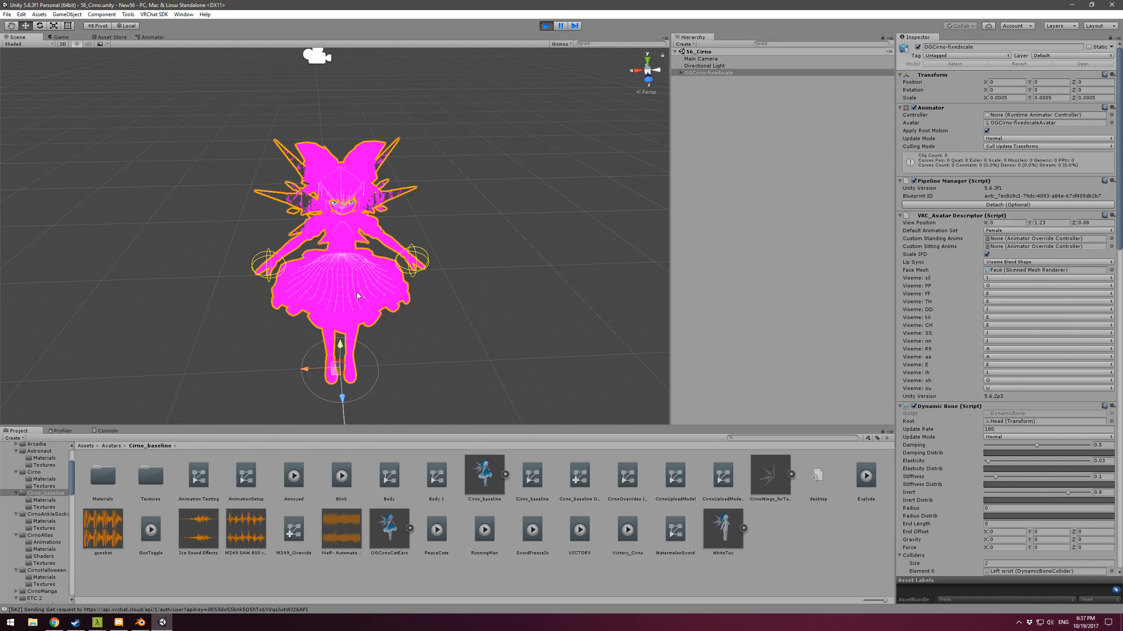
left_click_drag(337, 371, 415, 372)
left_click(546, 26)
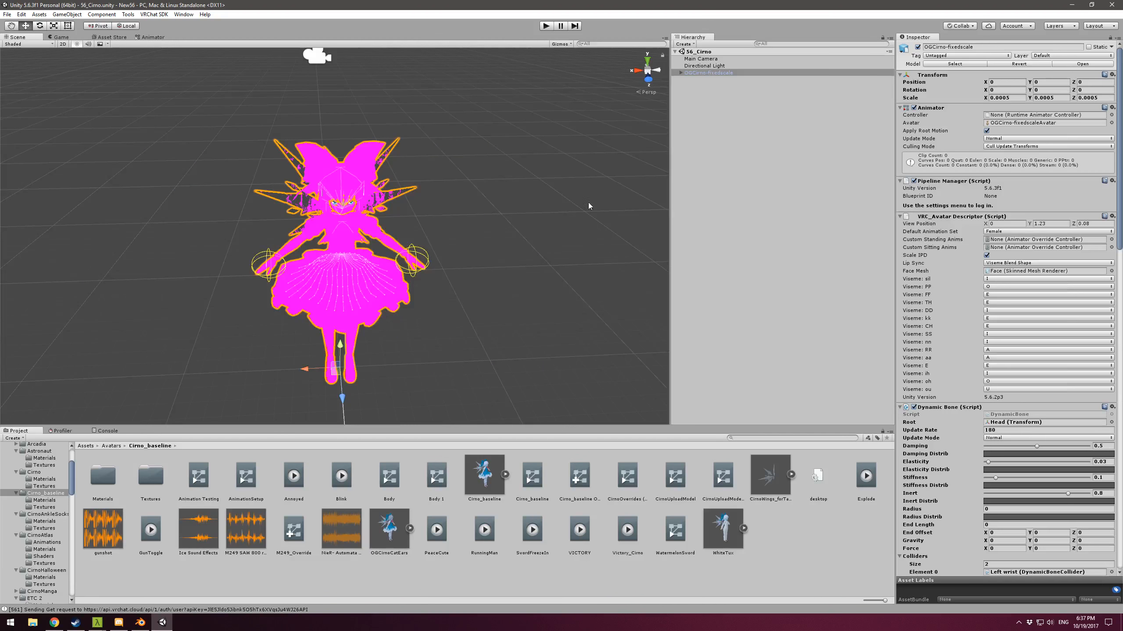
Step: Reselect the OGCirno-fixedscale avatar and set the Update Rate of its Head Dynamic Bone to 60
middle_click_drag(433, 343, 436, 318)
right_click_drag(440, 315, 442, 307)
left_click(442, 312)
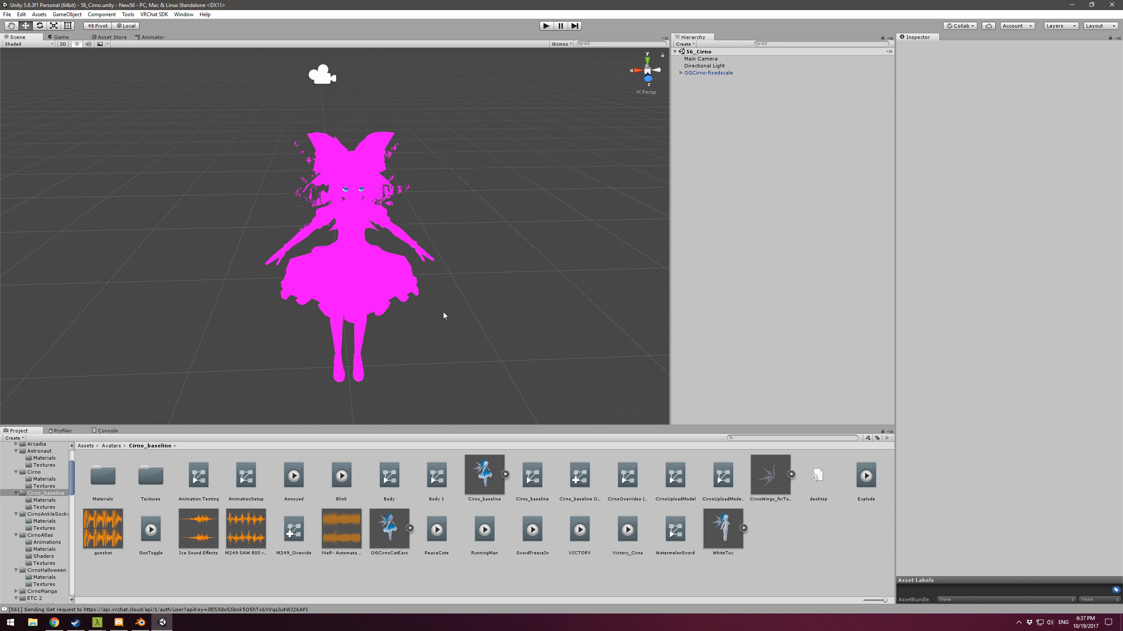
left_click(381, 287)
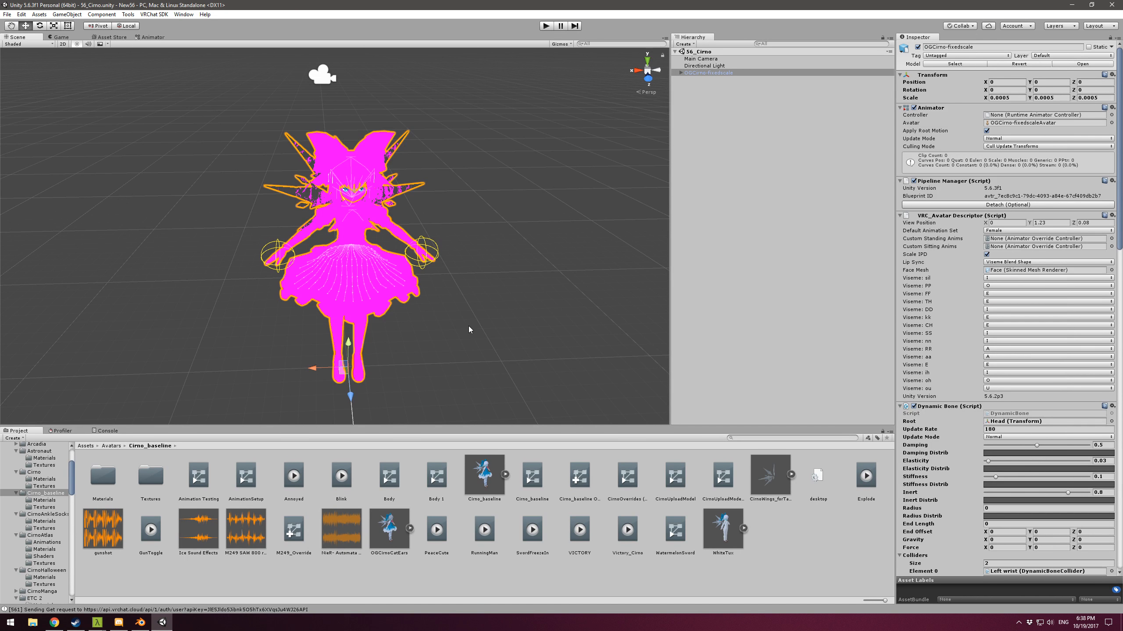
scroll(430, 308, "up", 3)
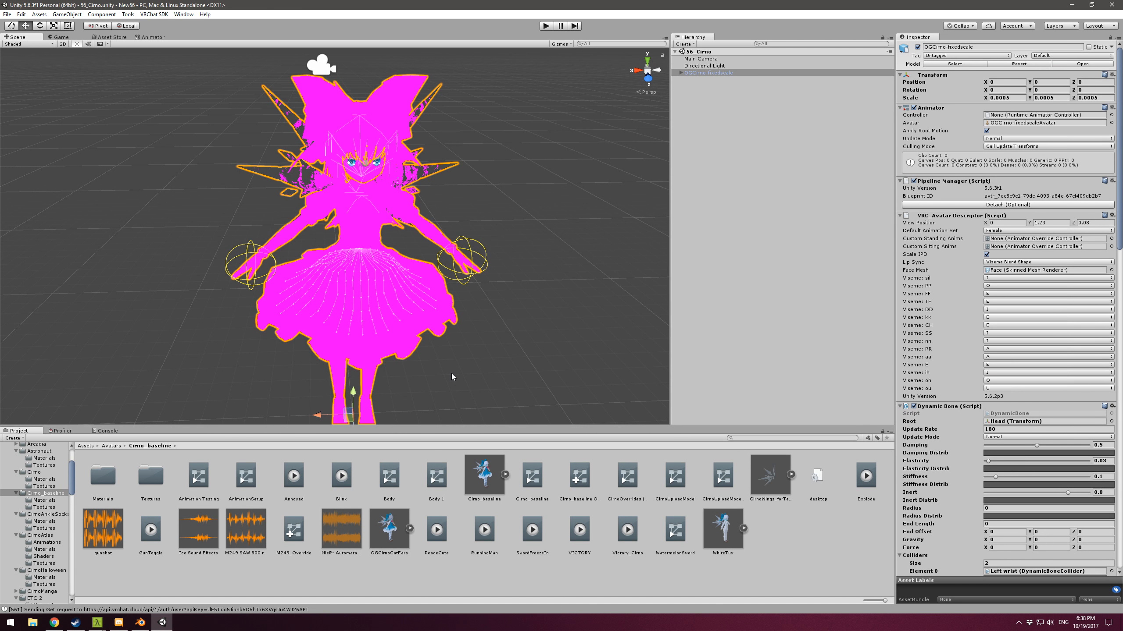
scroll(959, 421, "down", 8)
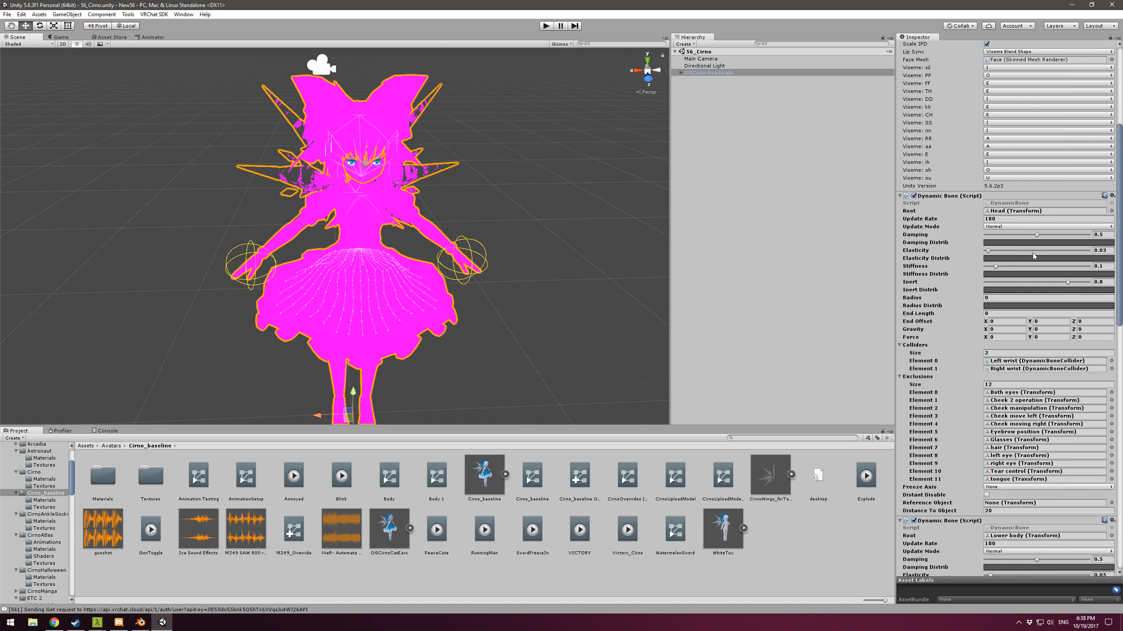
left_click(1012, 219)
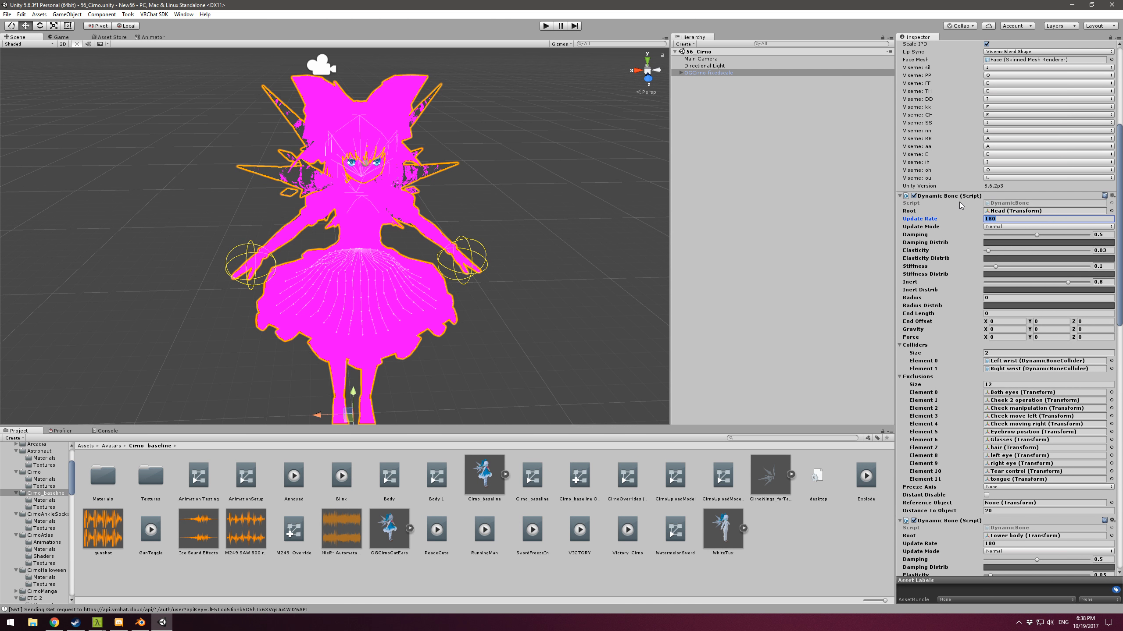
type("60")
scroll(542, 261, "down", 3)
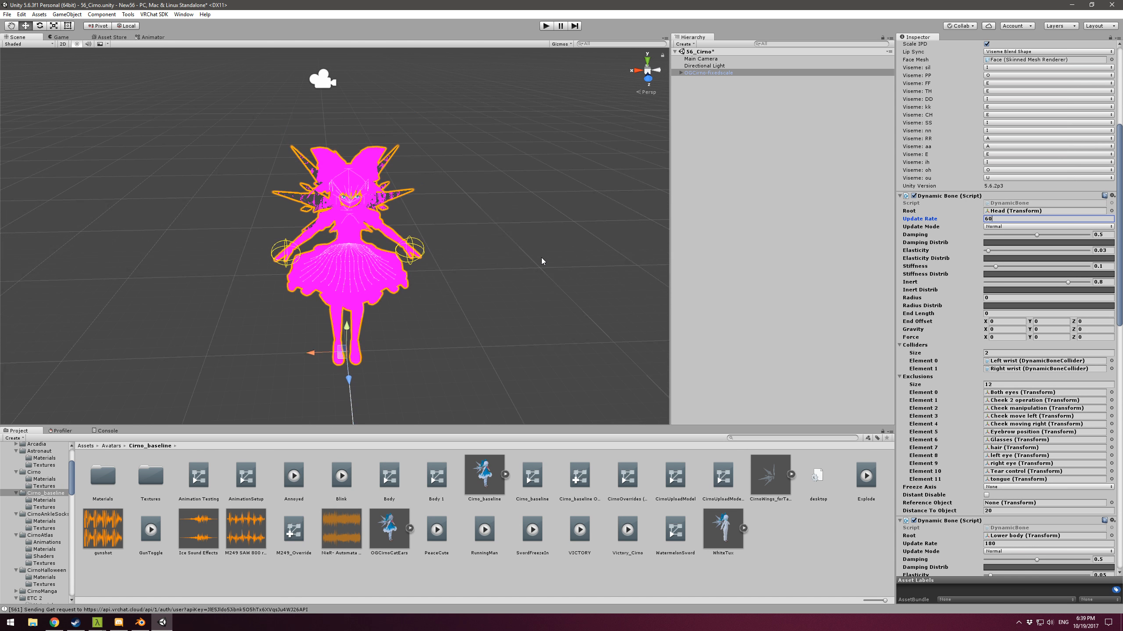